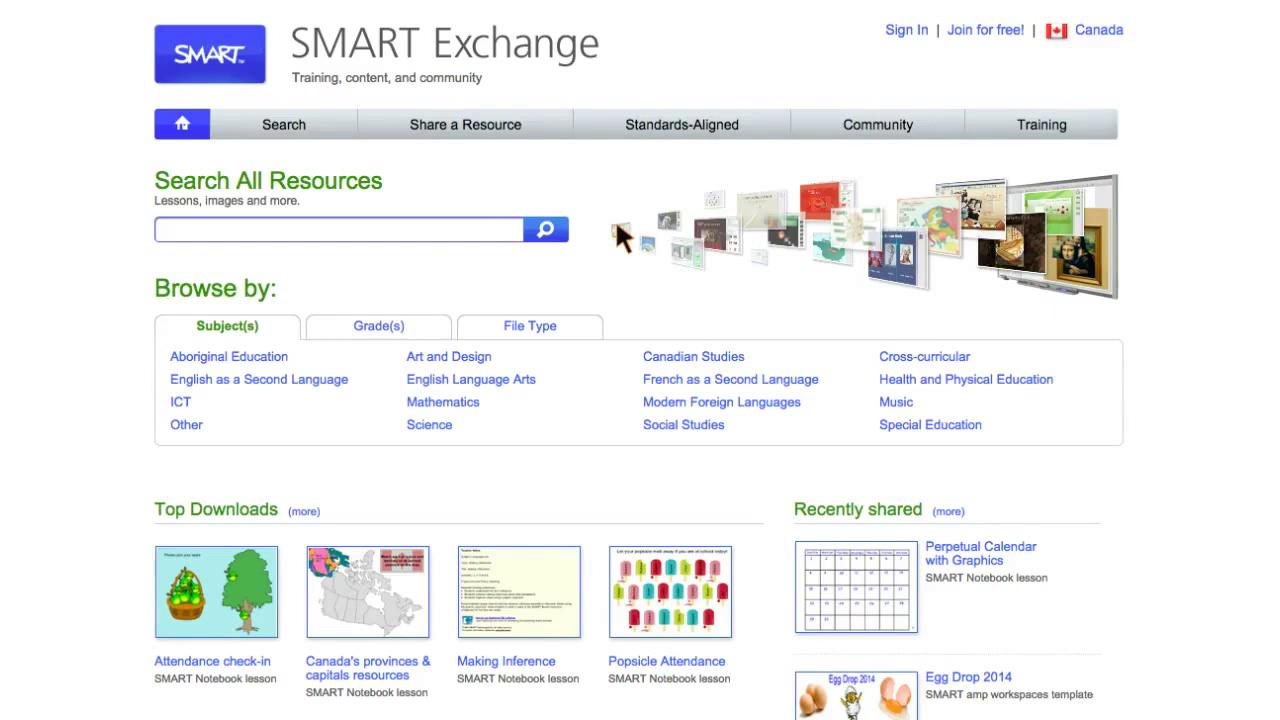
- Sign in to SMART Exchange with the teacher's e-mail and password, keeping the session signed in
left_click(907, 30)
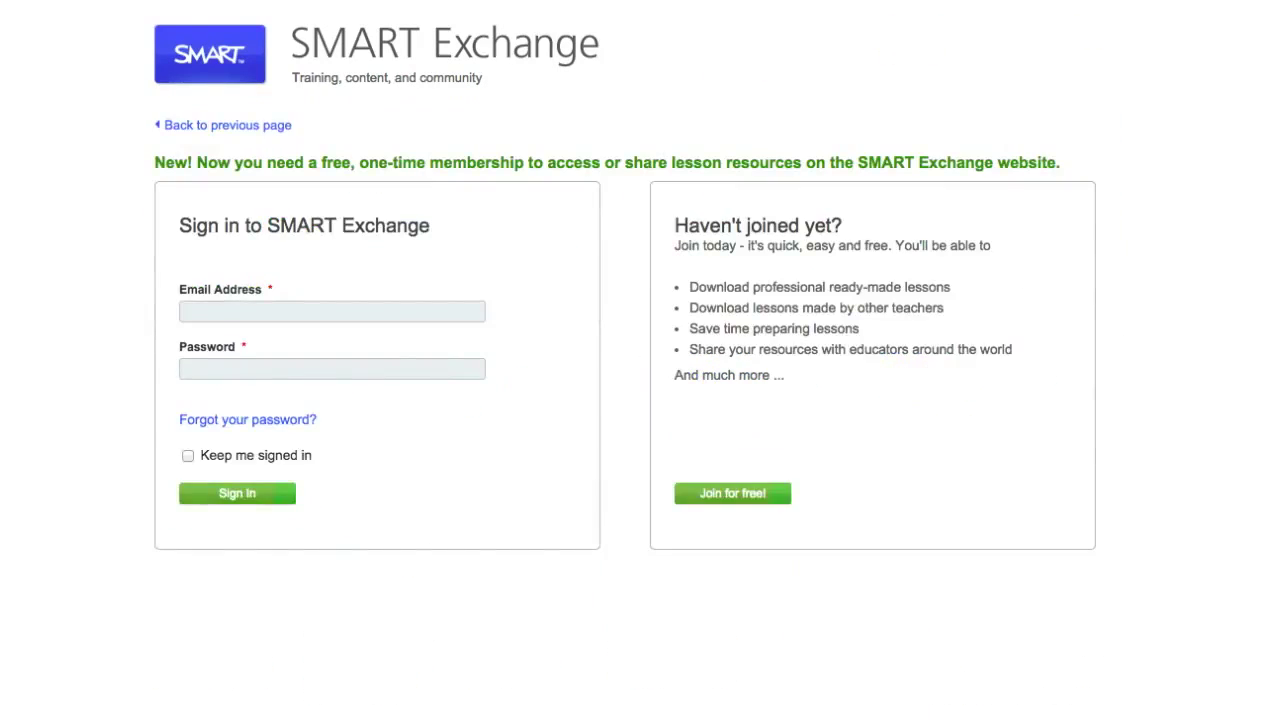
left_click(323, 372)
type("*******")
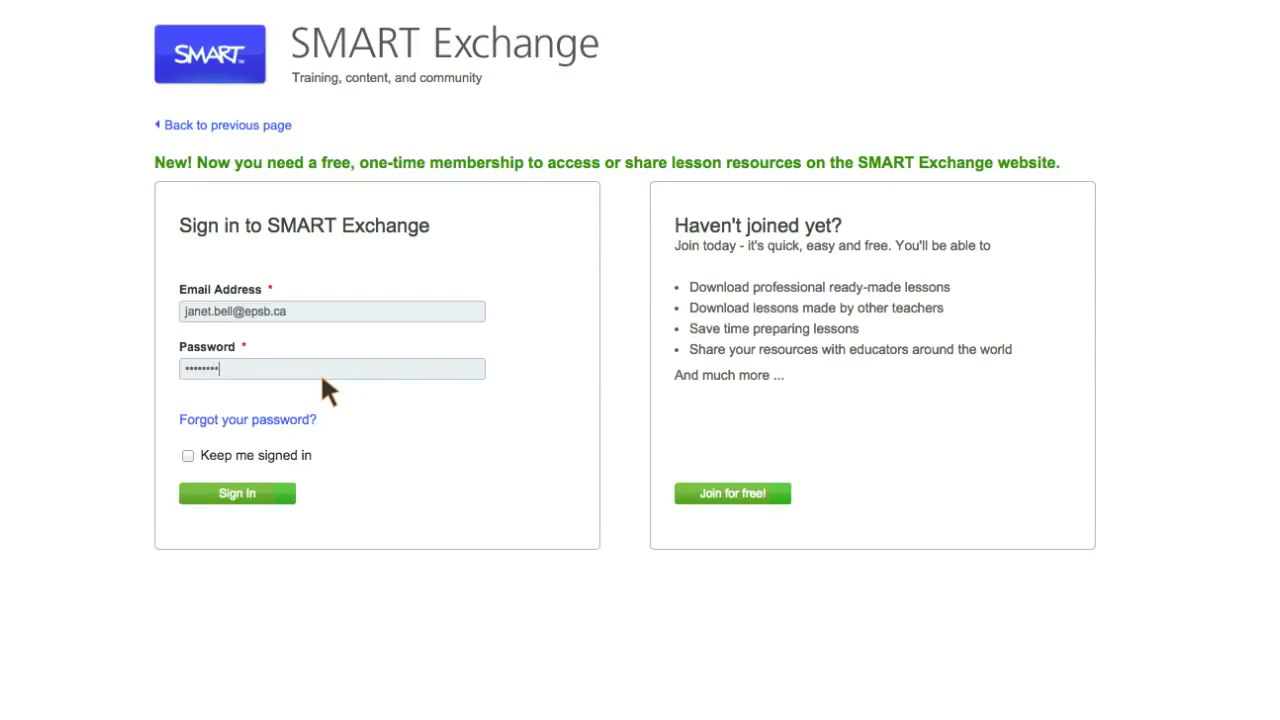
left_click(188, 455)
left_click(210, 493)
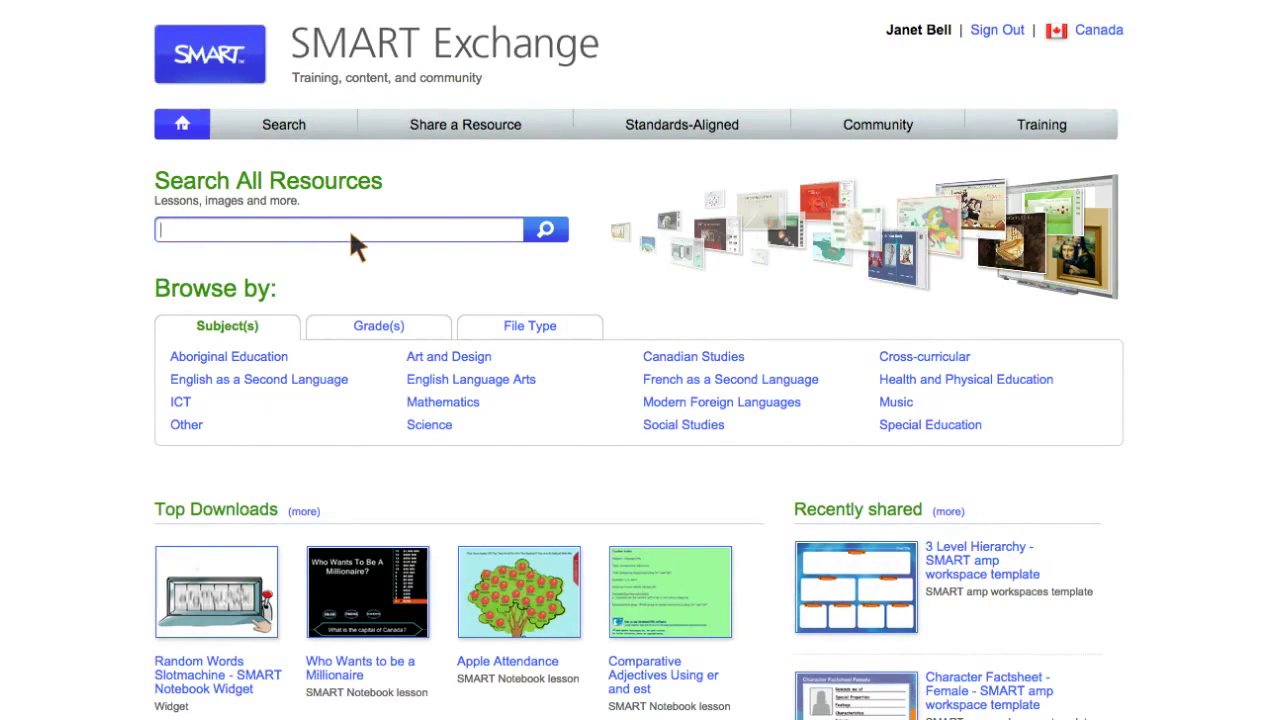
- Search SMART Exchange for 'Valentines' and browse the 63 resulting resources
type("Valentines")
key("Return")
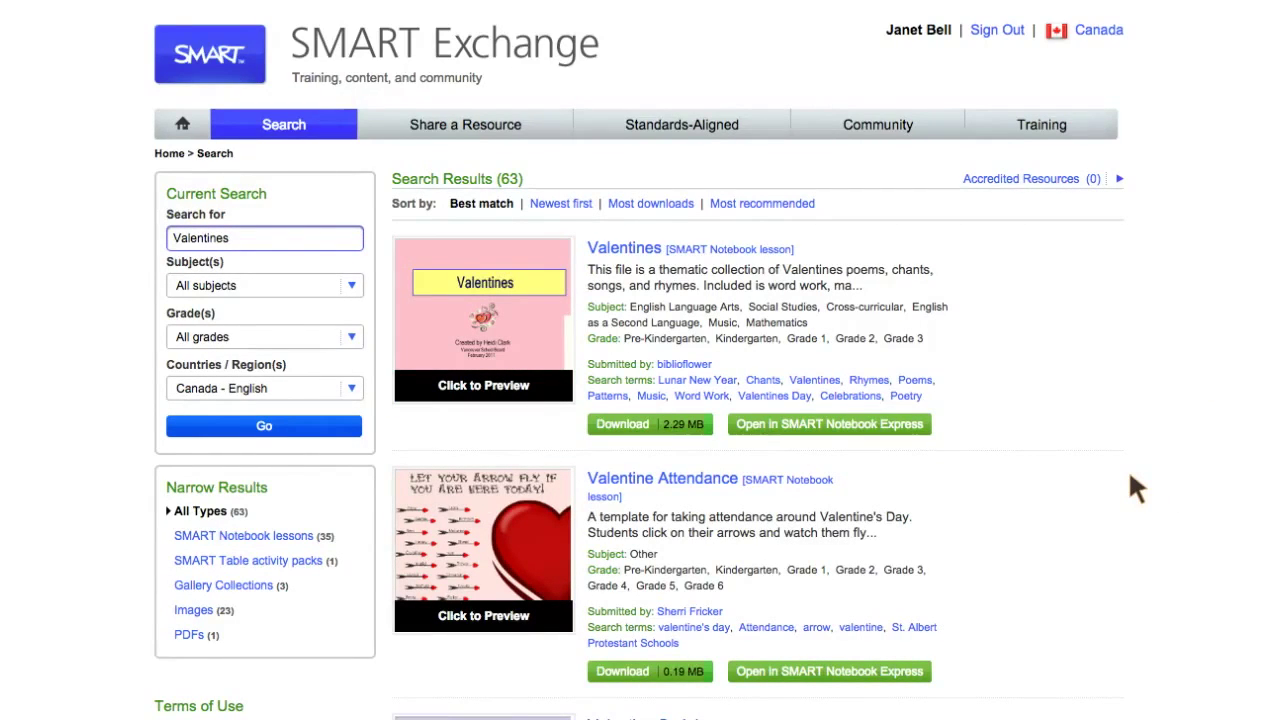
scroll(1131, 478, "down", 3)
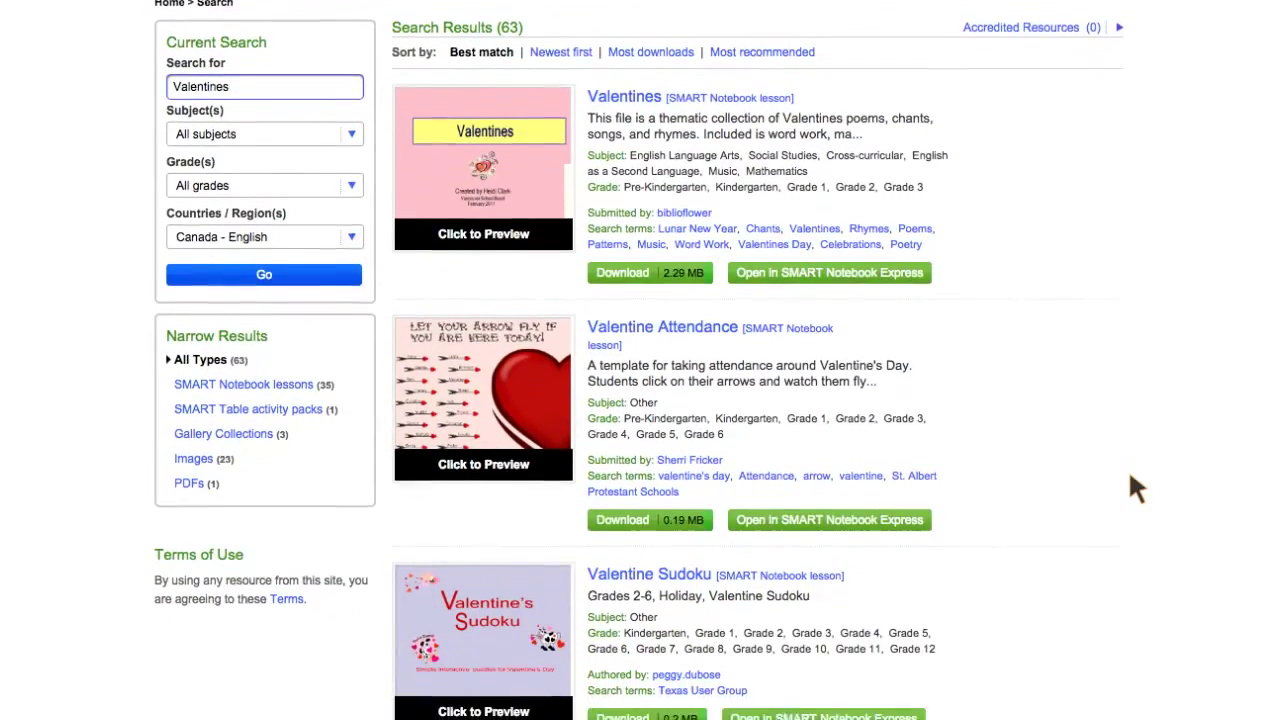
scroll(1131, 478, "down", 2)
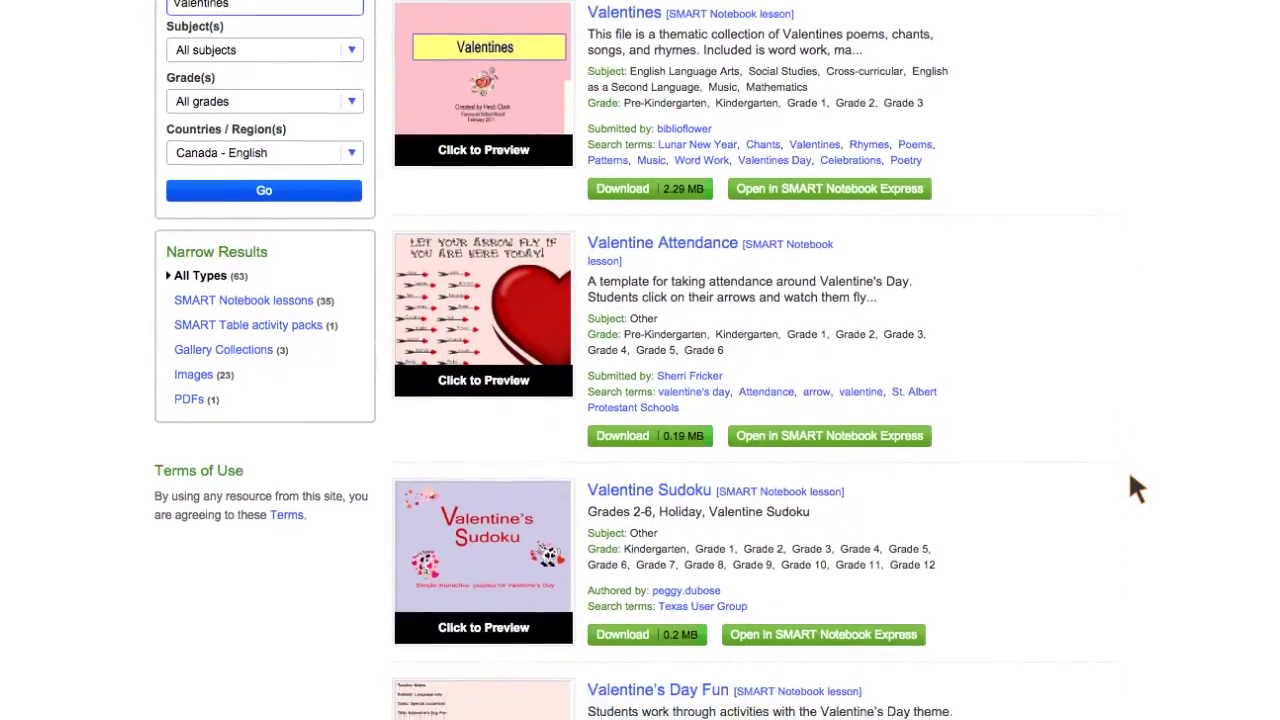
scroll(1128, 468, "down", 3)
scroll(1128, 468, "up", 5)
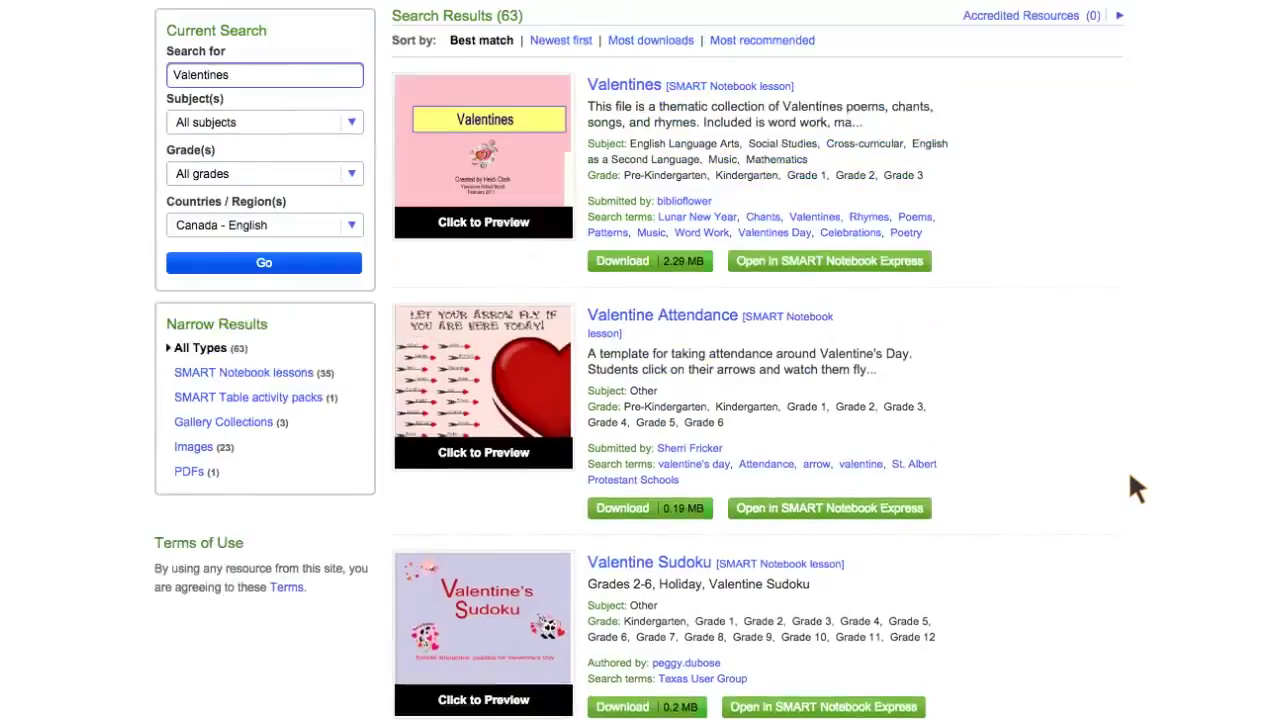
scroll(1130, 477, "up", 3)
scroll(1130, 477, "down", 6)
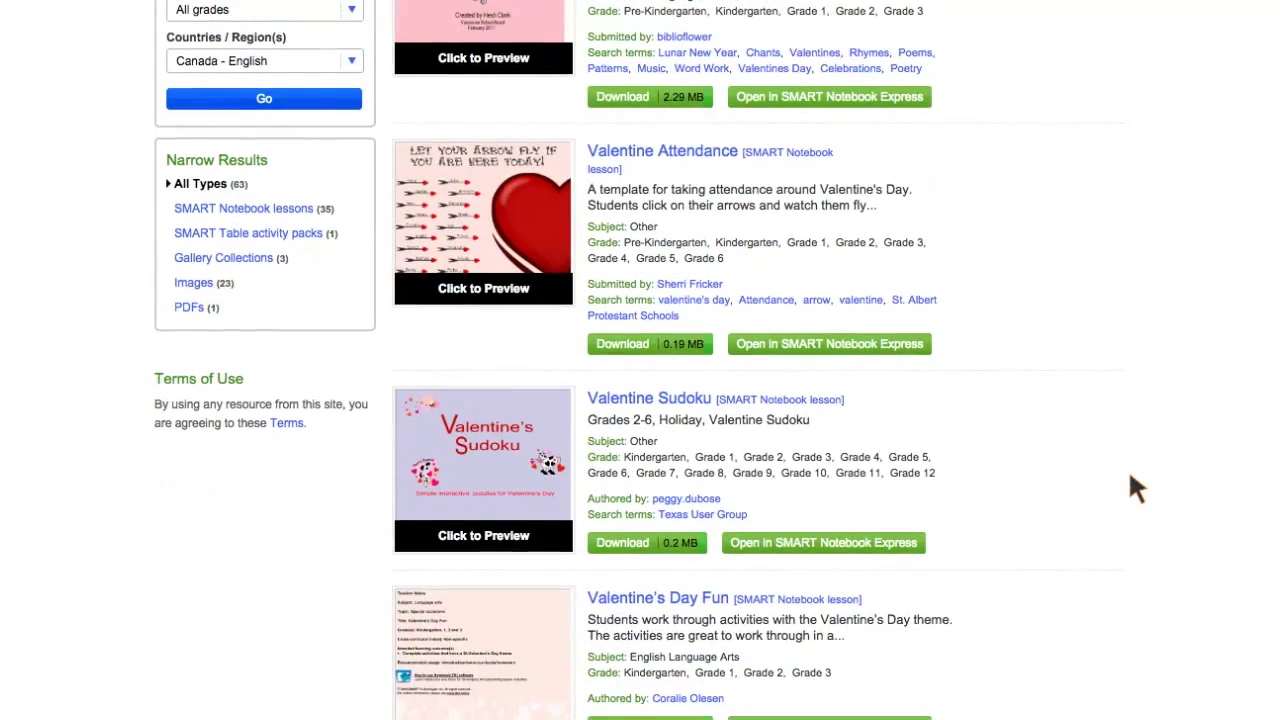
scroll(1130, 477, "down", 2)
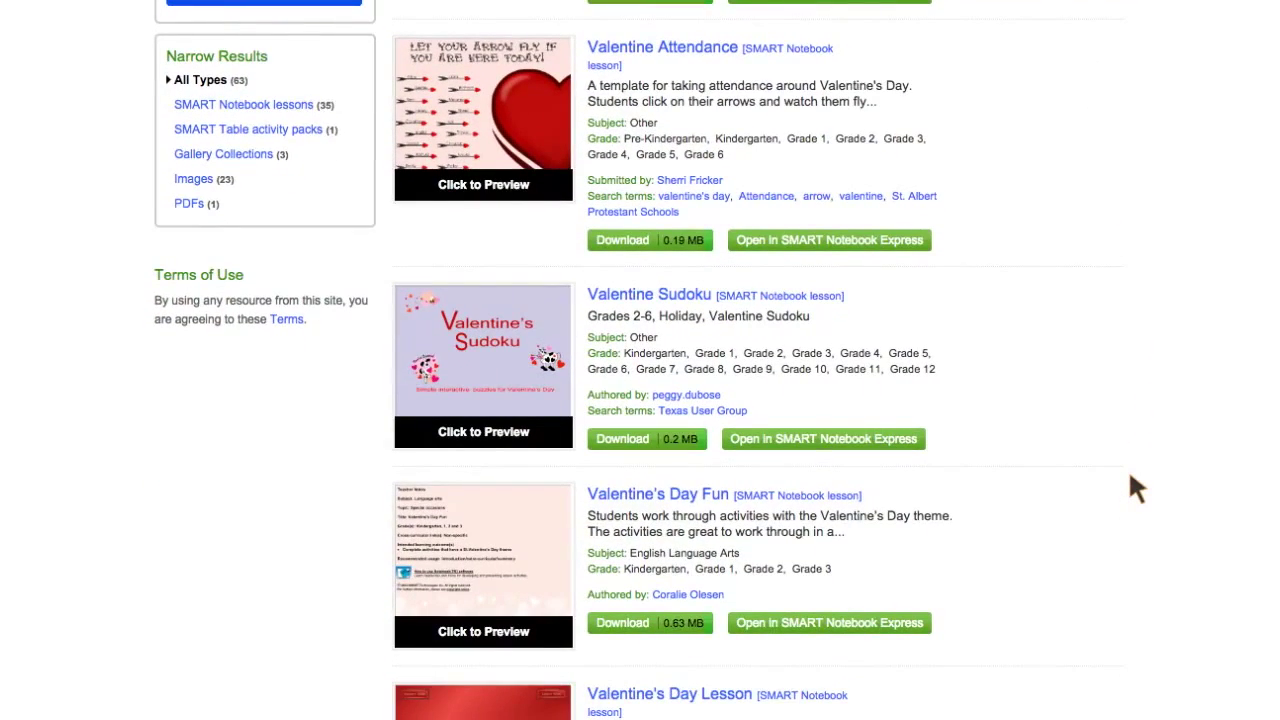
scroll(1130, 477, "down", 4)
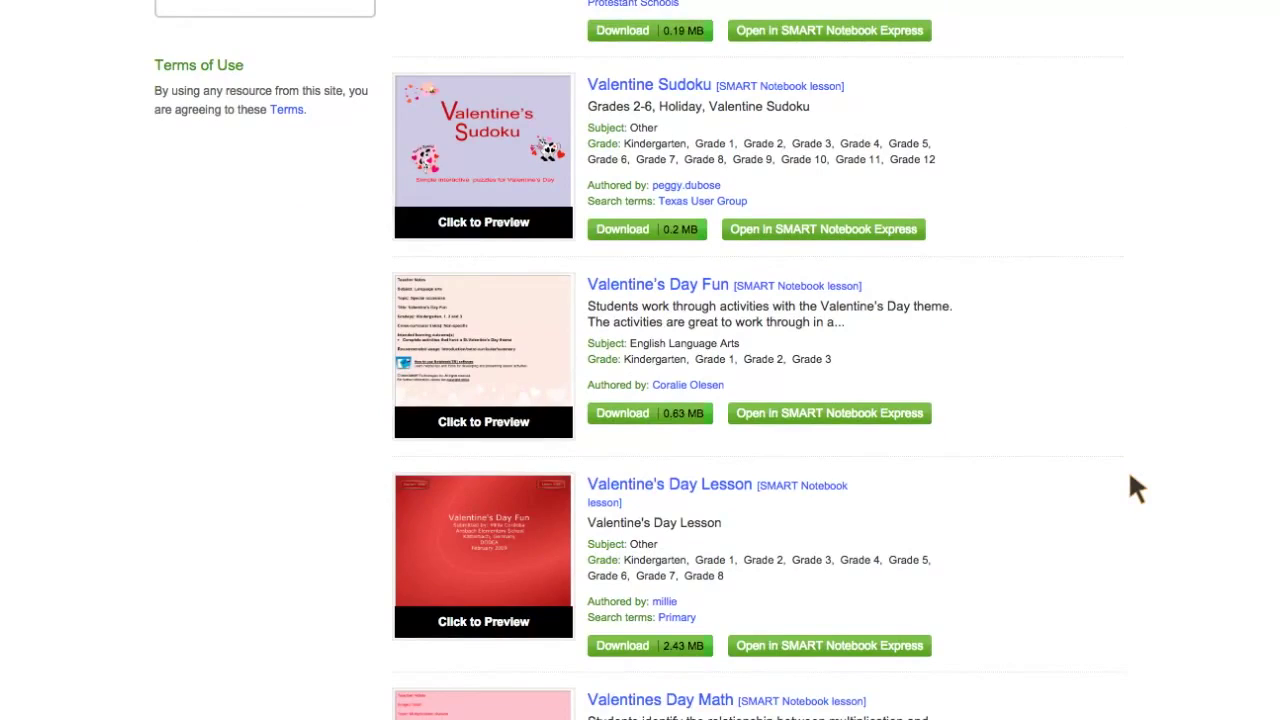
scroll(1130, 477, "down", 8)
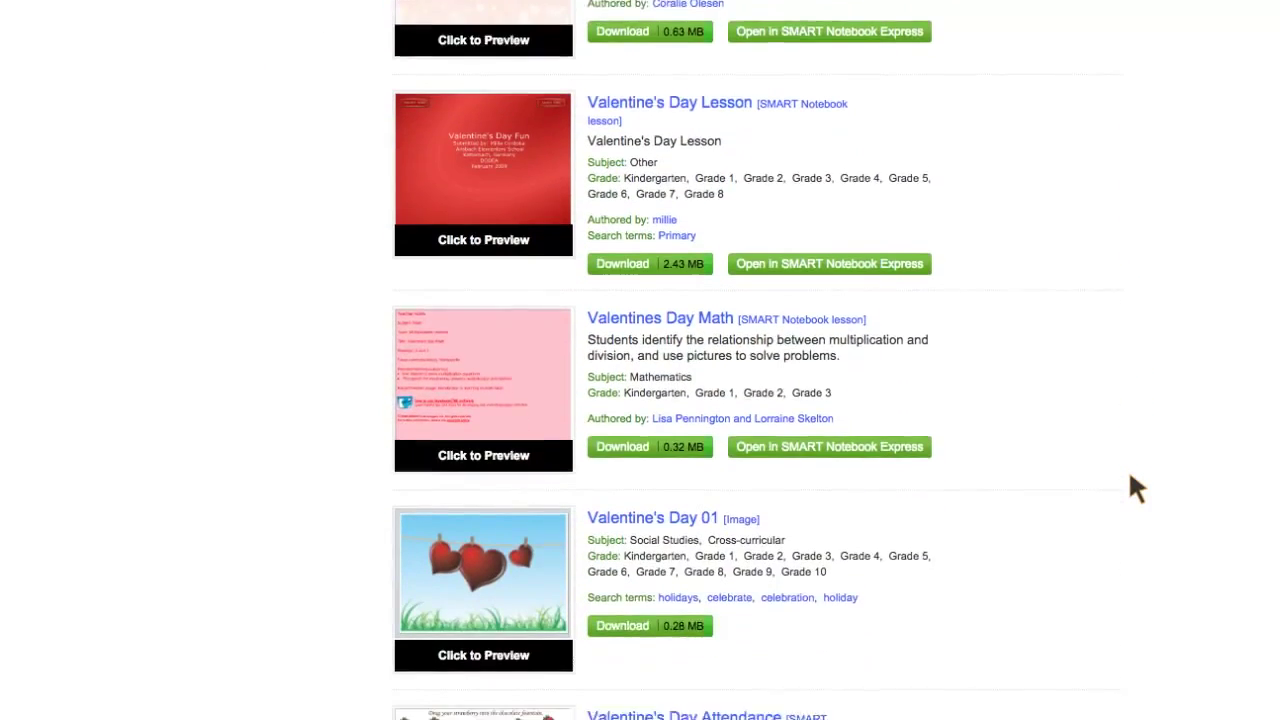
scroll(1130, 477, "down", 1)
scroll(1130, 477, "down", 5)
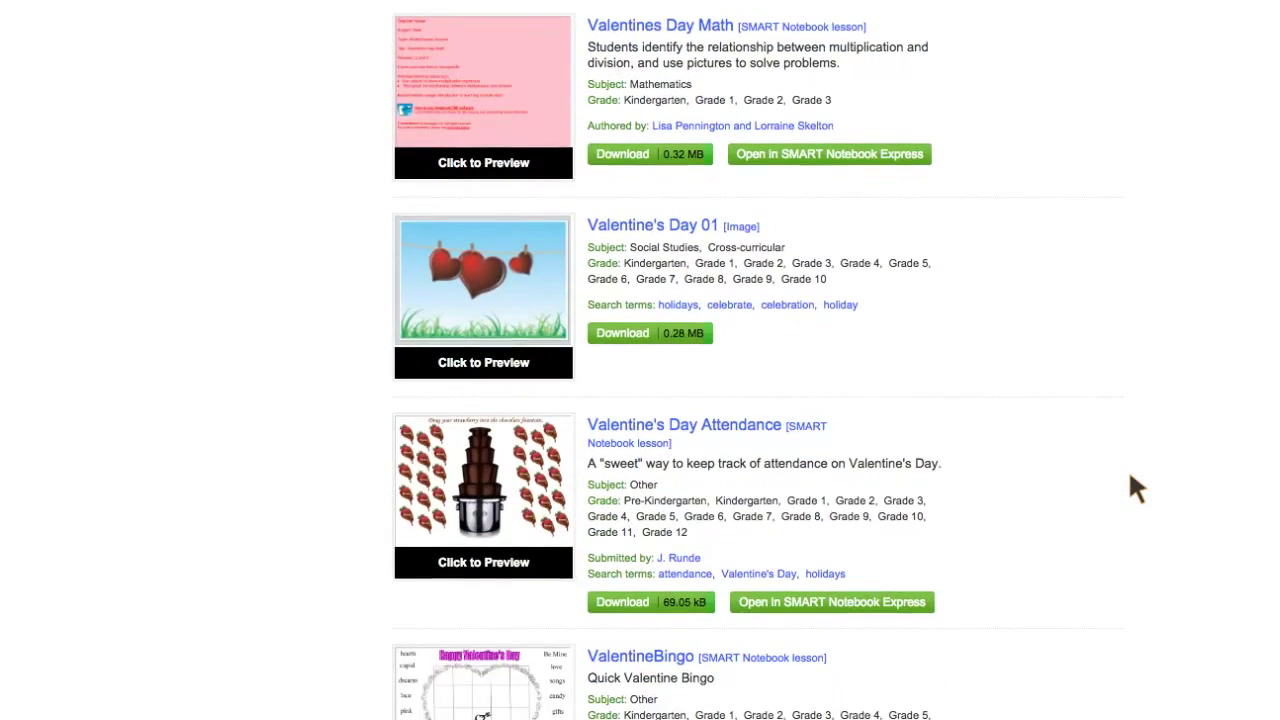
scroll(1130, 477, "down", 3)
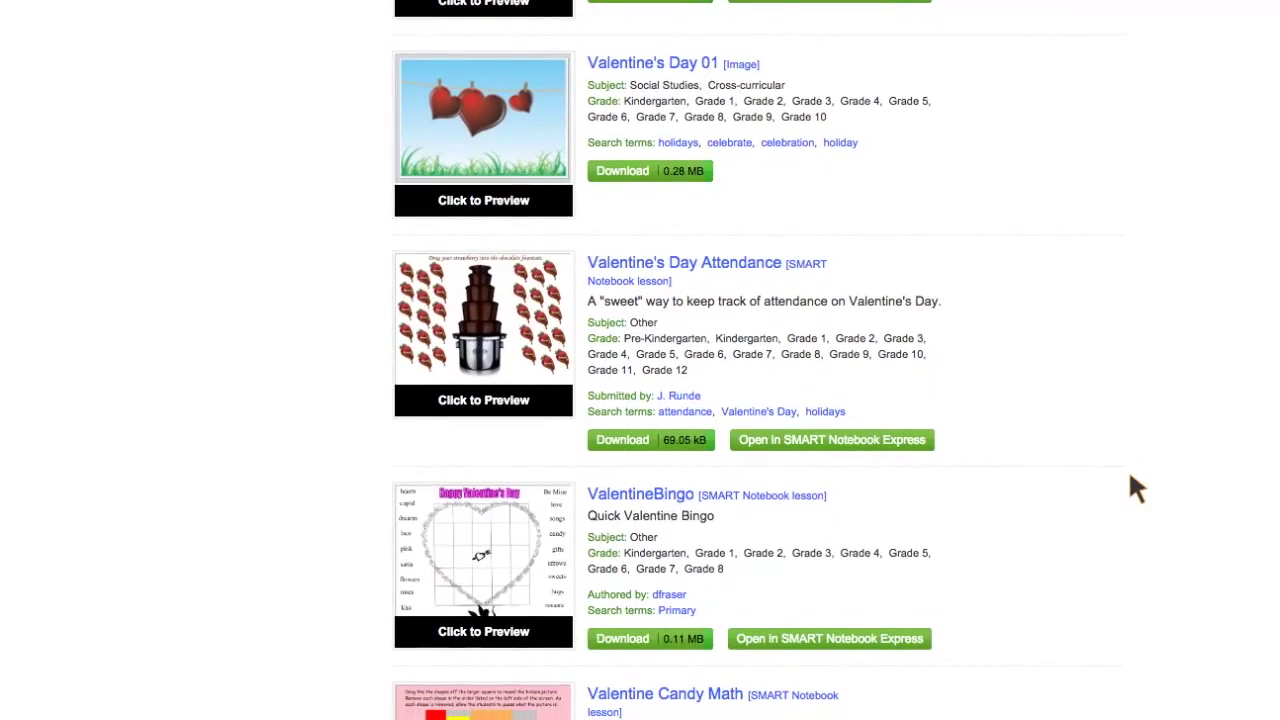
scroll(1130, 477, "down", 5)
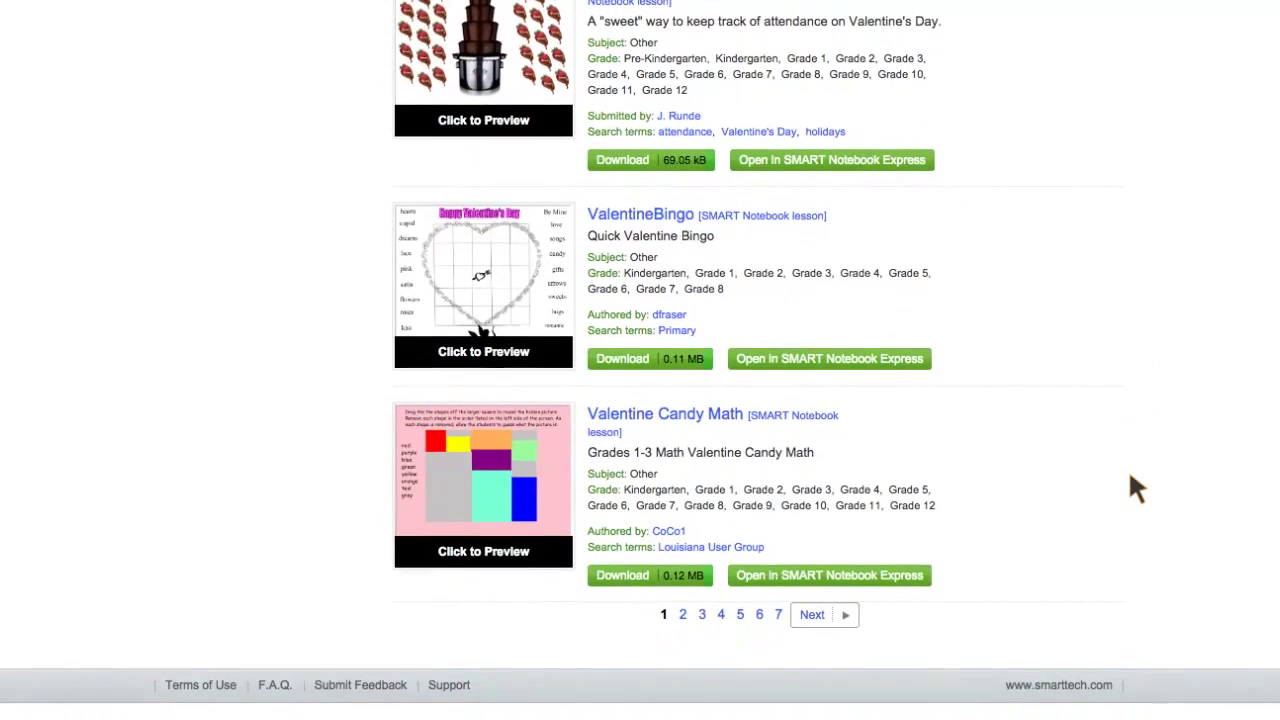
scroll(1130, 477, "up", 8)
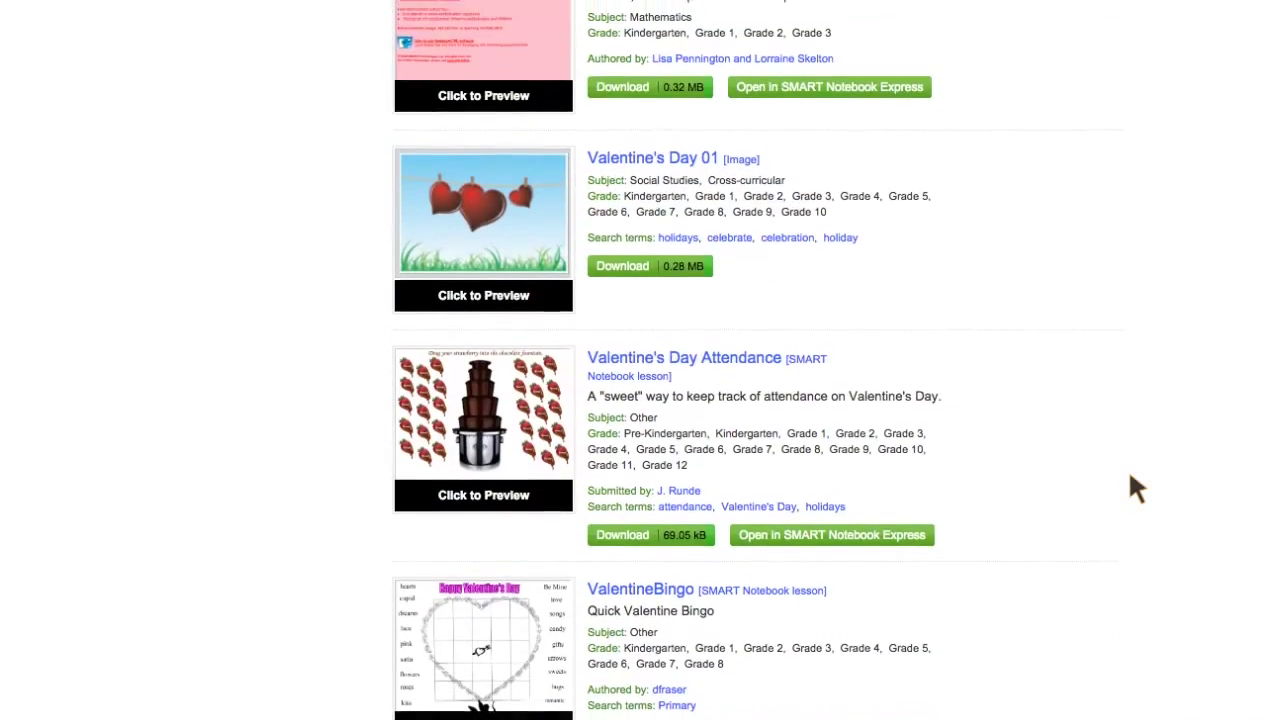
scroll(1130, 477, "up", 1)
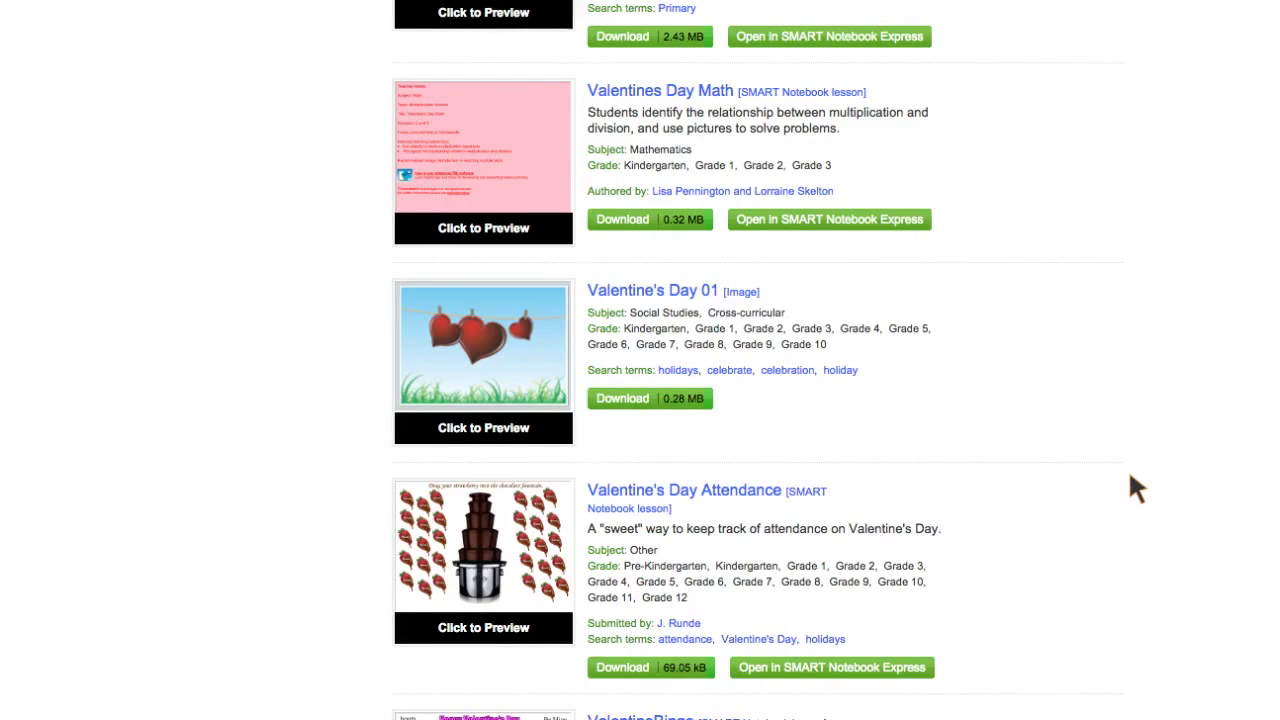
left_click(518, 540)
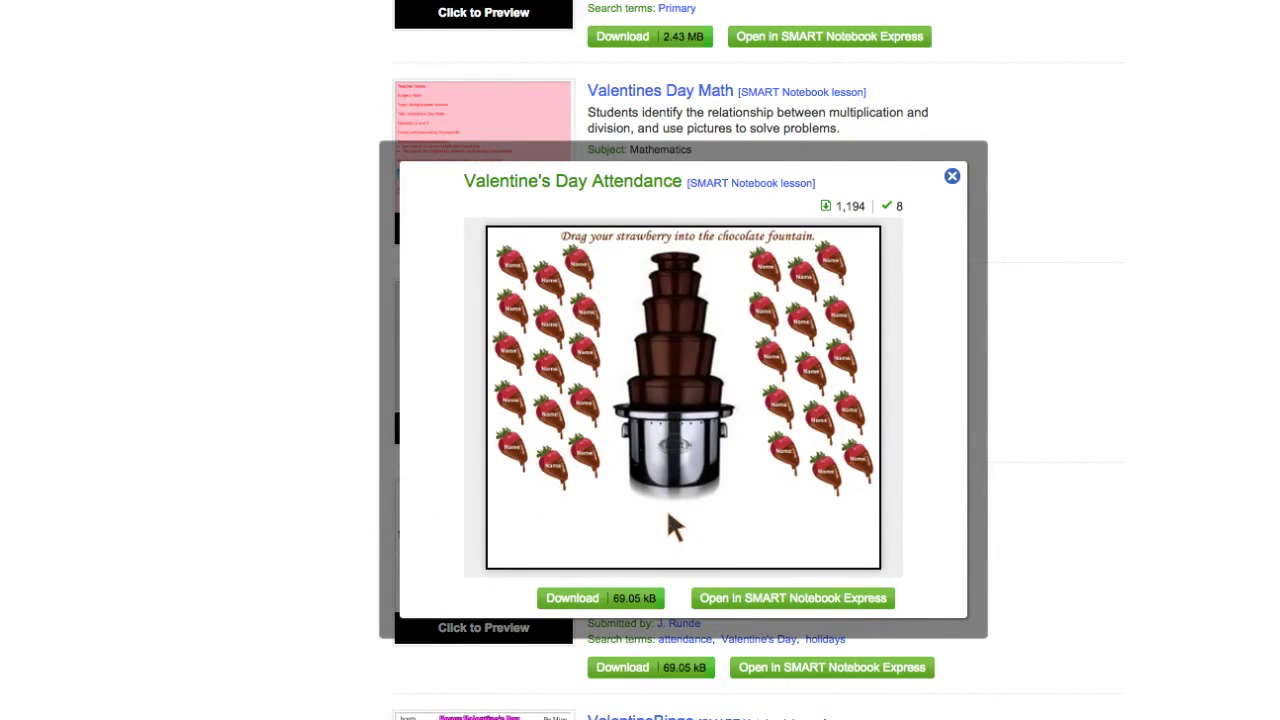
left_click(588, 348)
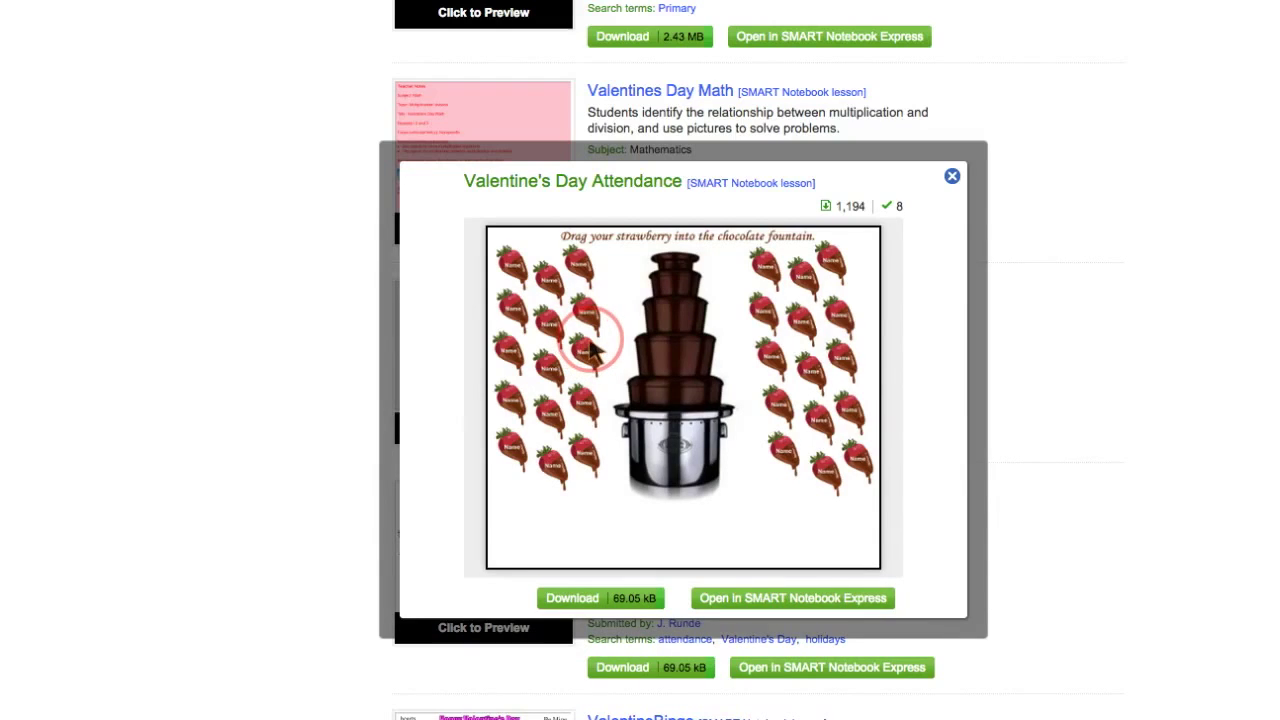
mouse_move(590, 346)
left_mouse_down()
mouse_move(630, 324)
mouse_move(668, 340)
mouse_move(750, 318)
mouse_move(700, 292)
mouse_move(565, 285)
mouse_move(617, 263)
mouse_move(663, 314)
mouse_move(596, 460)
mouse_move(658, 434)
mouse_move(943, 217)
mouse_move(951, 175)
left_mouse_up()
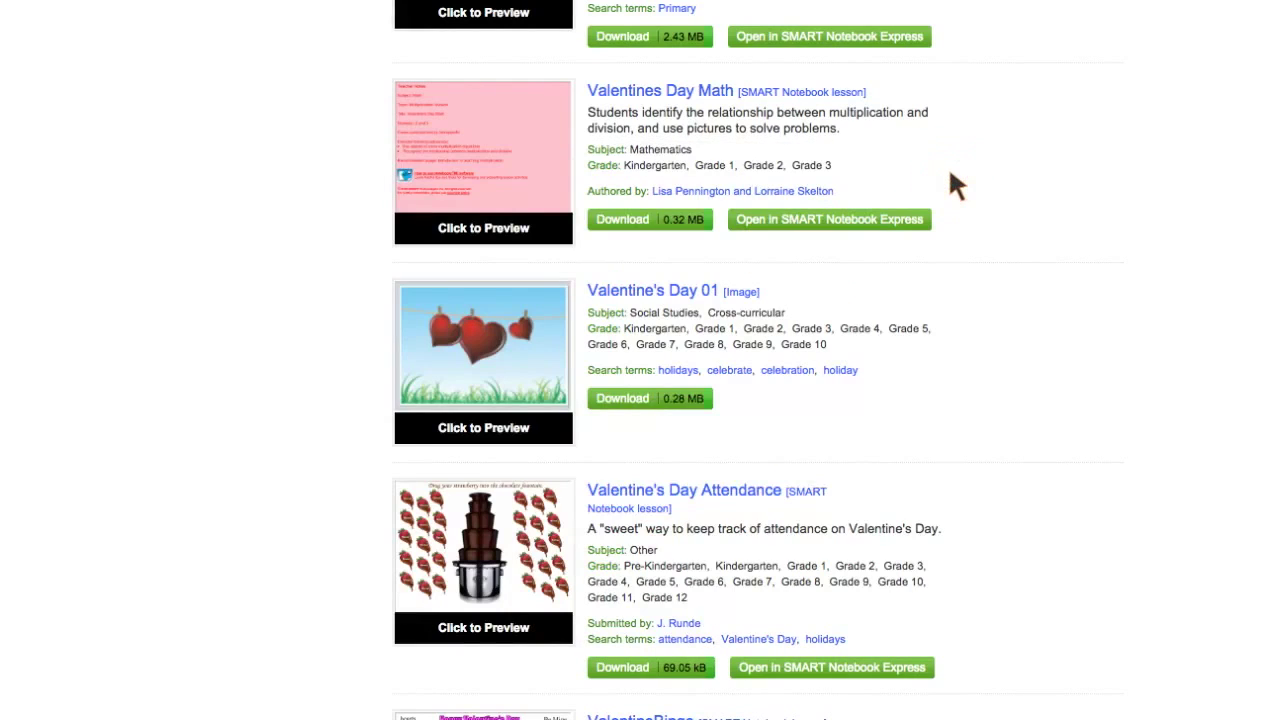
- Scroll back up and download the Valentine Attendance lesson to open in SMART Notebook
scroll(1114, 240, "up", 4)
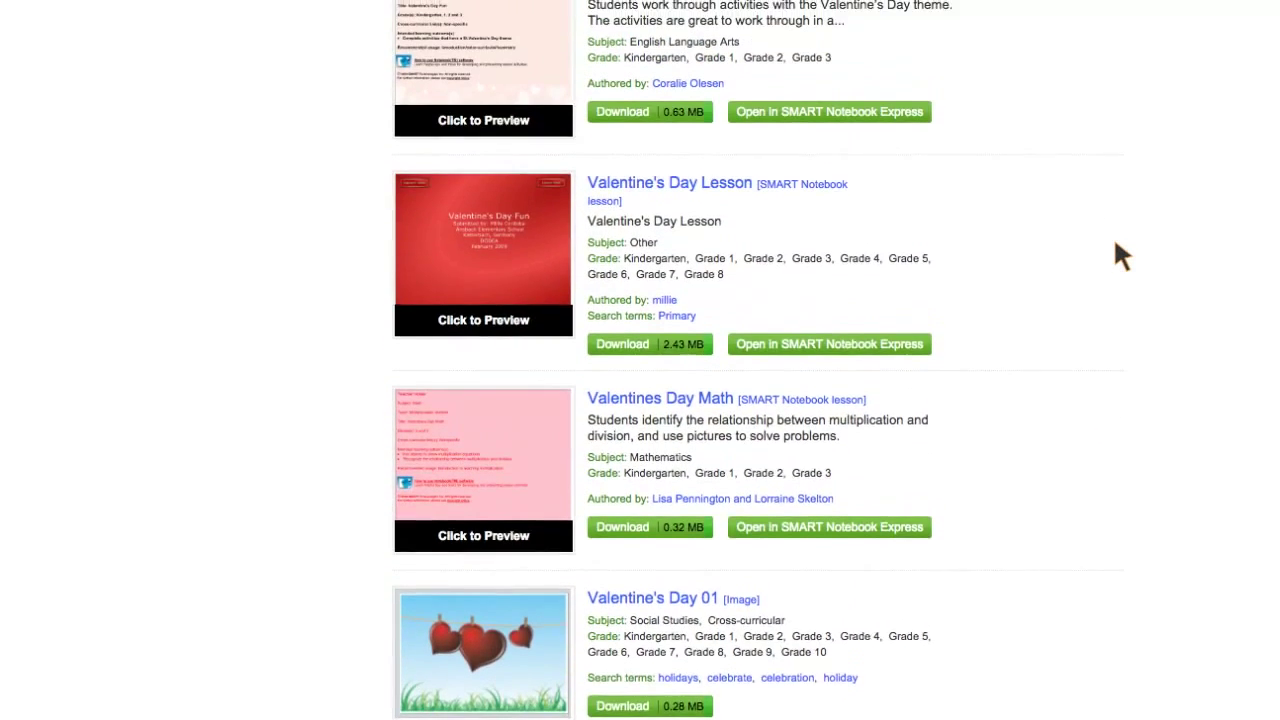
scroll(1115, 241, "up", 3)
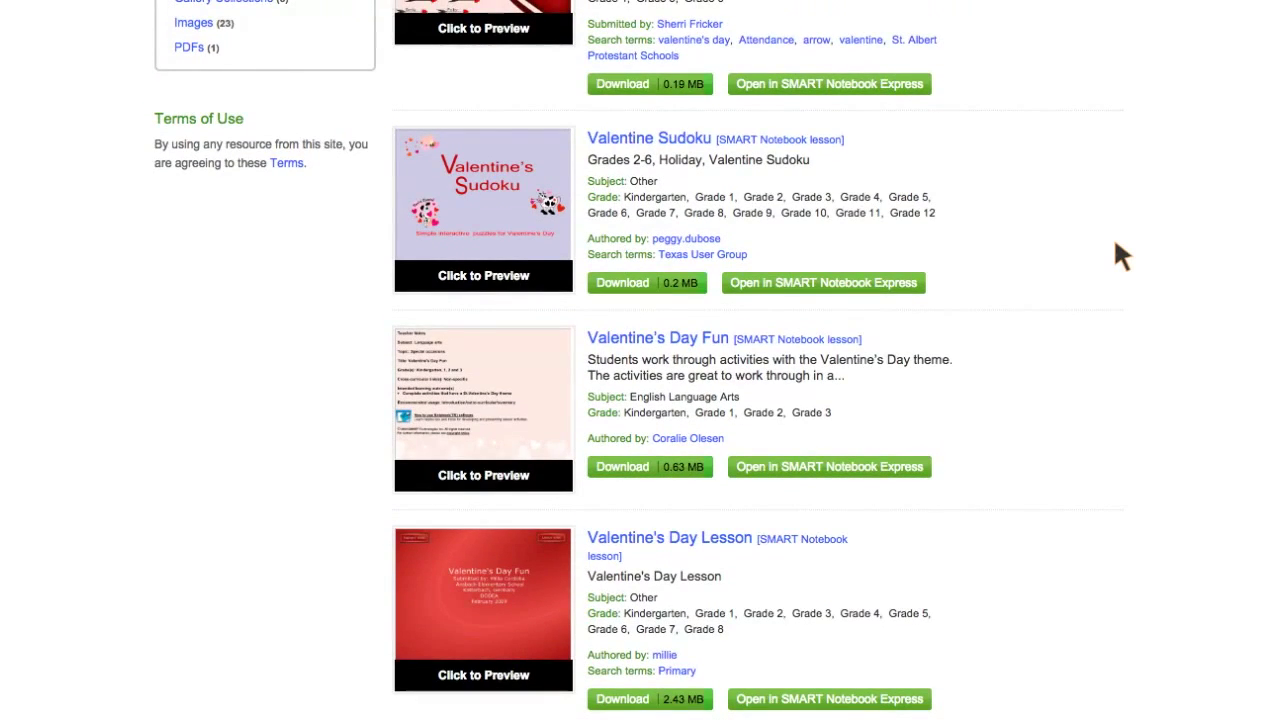
scroll(1114, 245, "up", 5)
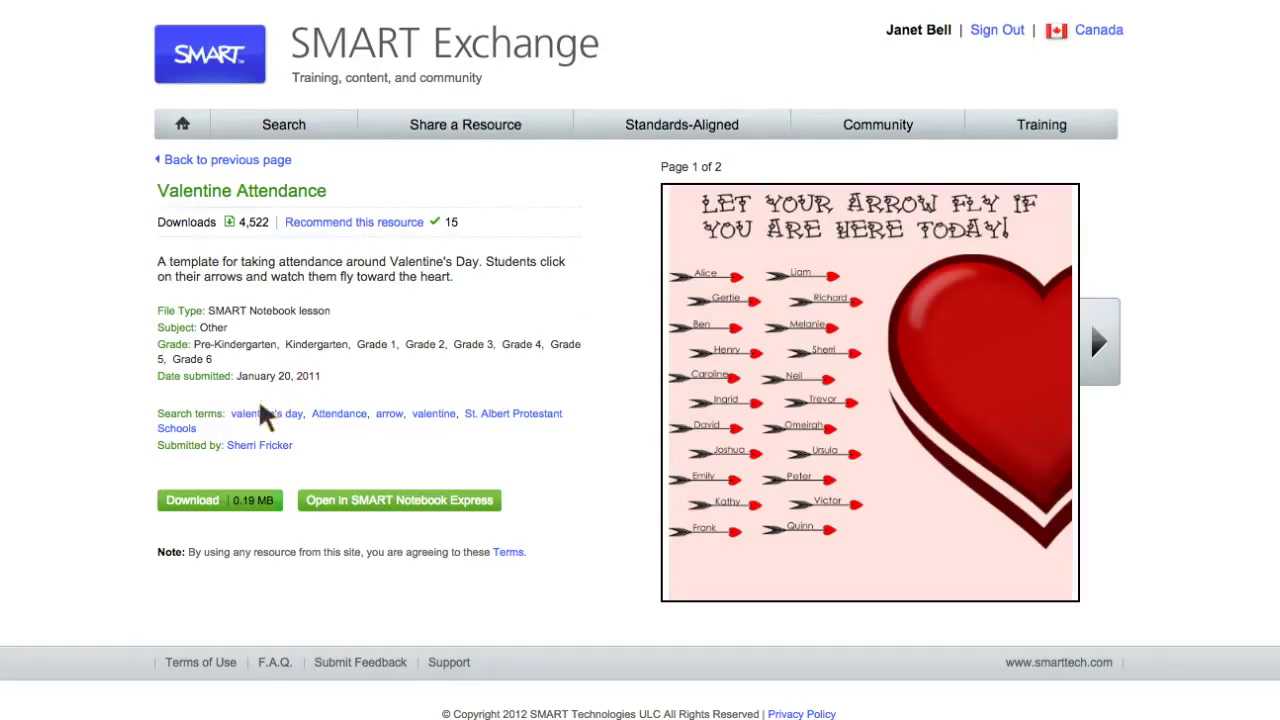
left_click(210, 505)
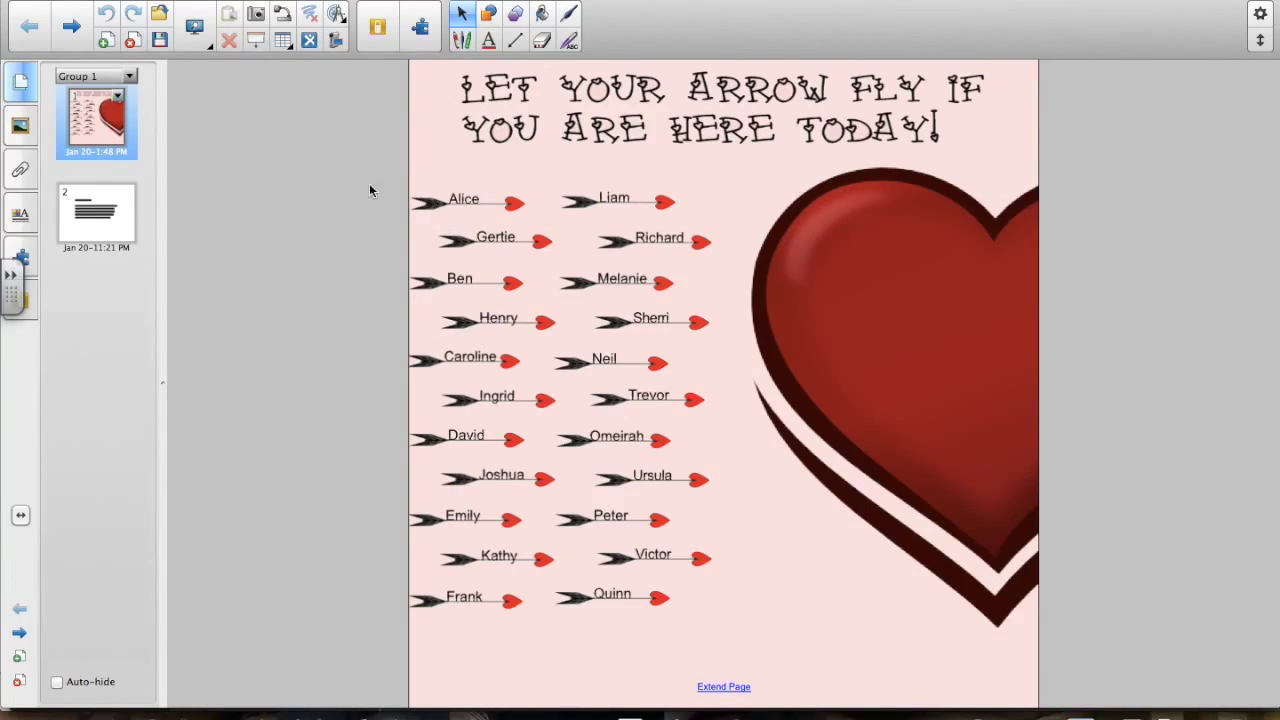
- Show the lesson full screen and fly the Alice, Richard, Sherri and Henry arrows
left_click(192, 36)
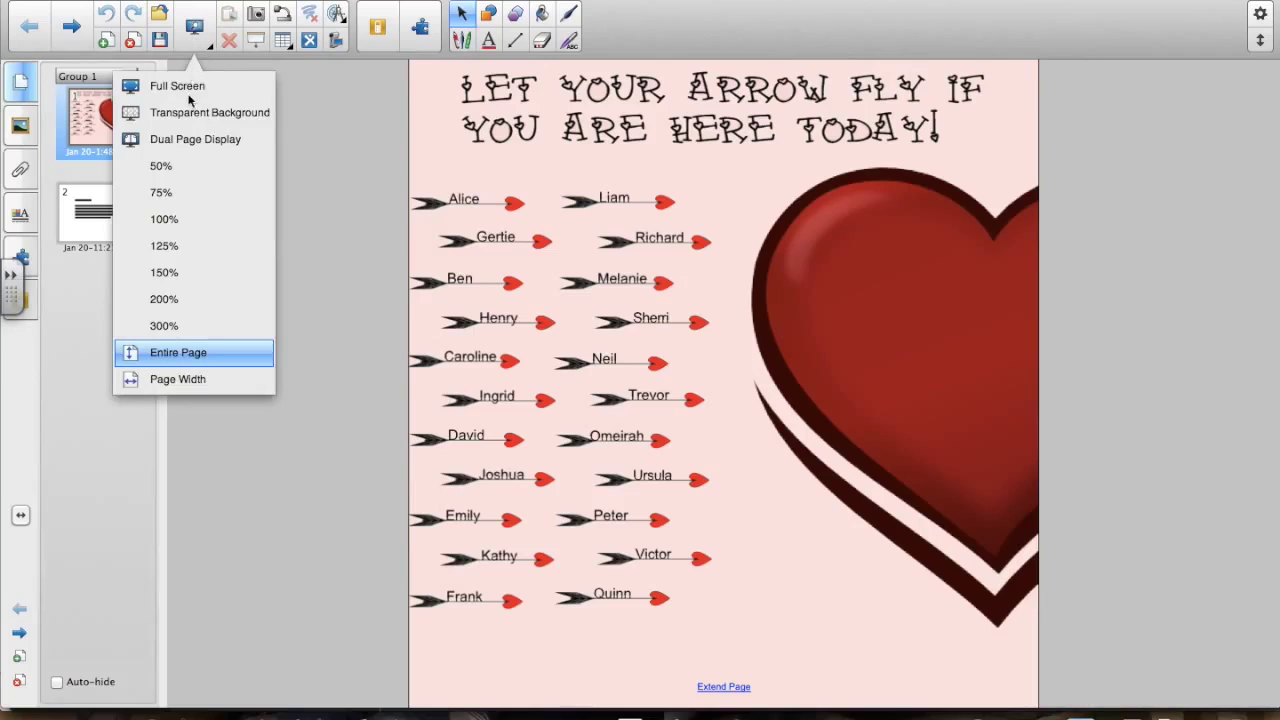
left_click(179, 84)
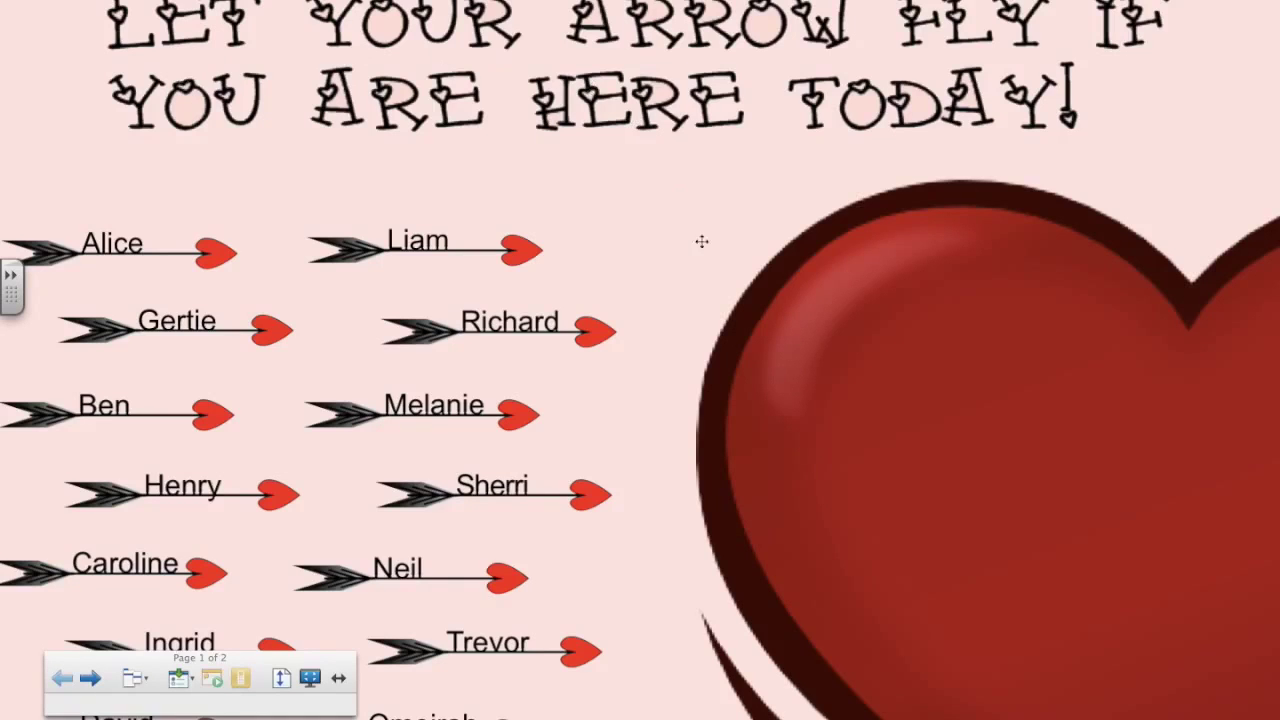
left_click(156, 245)
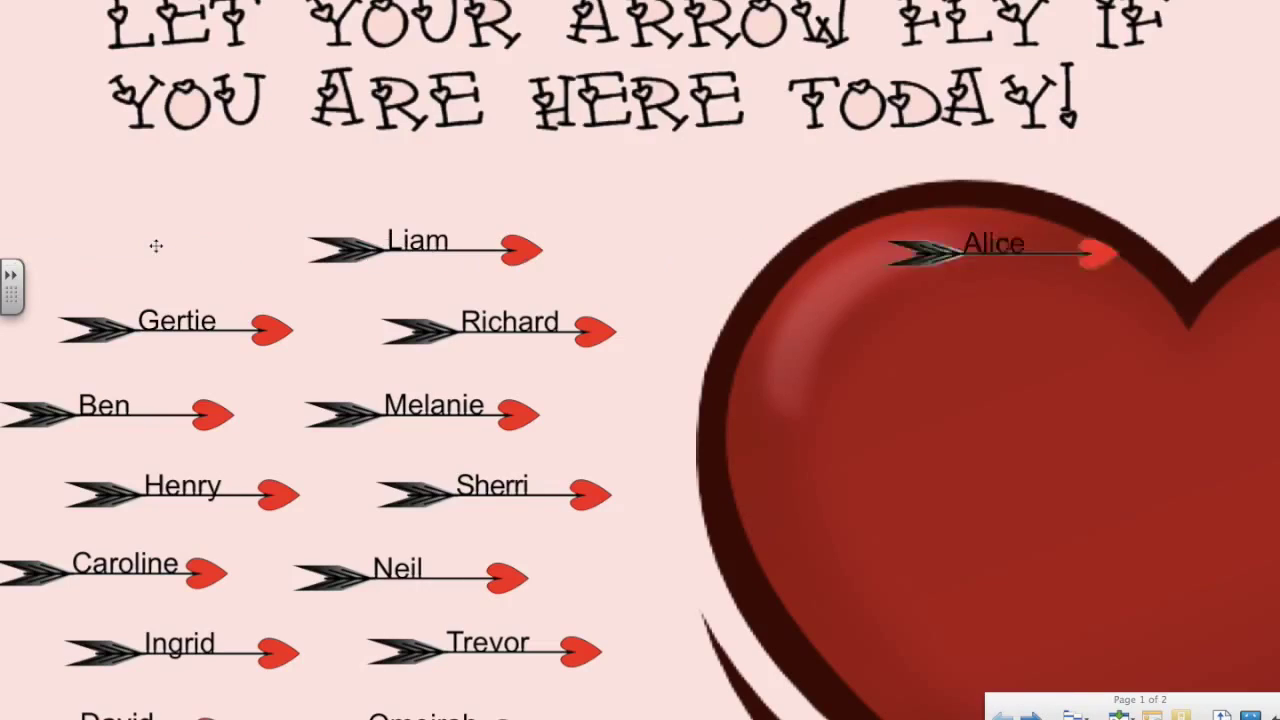
left_click(493, 312)
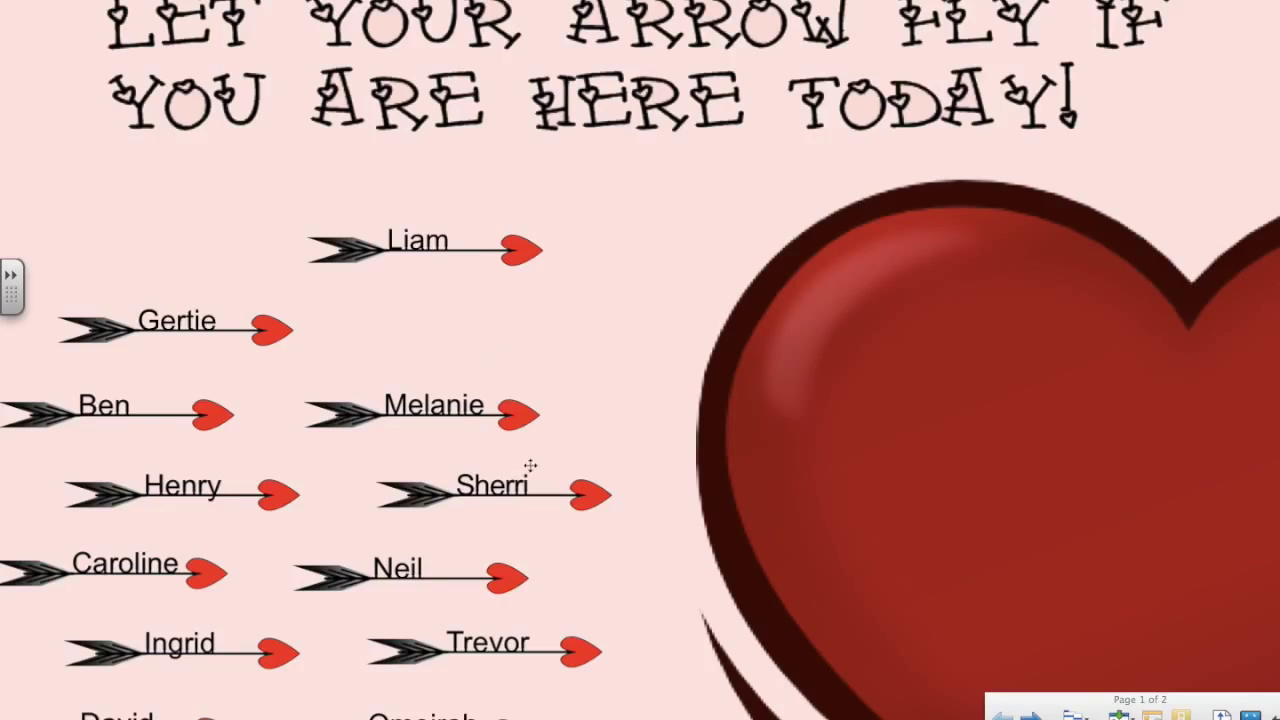
left_click(506, 493)
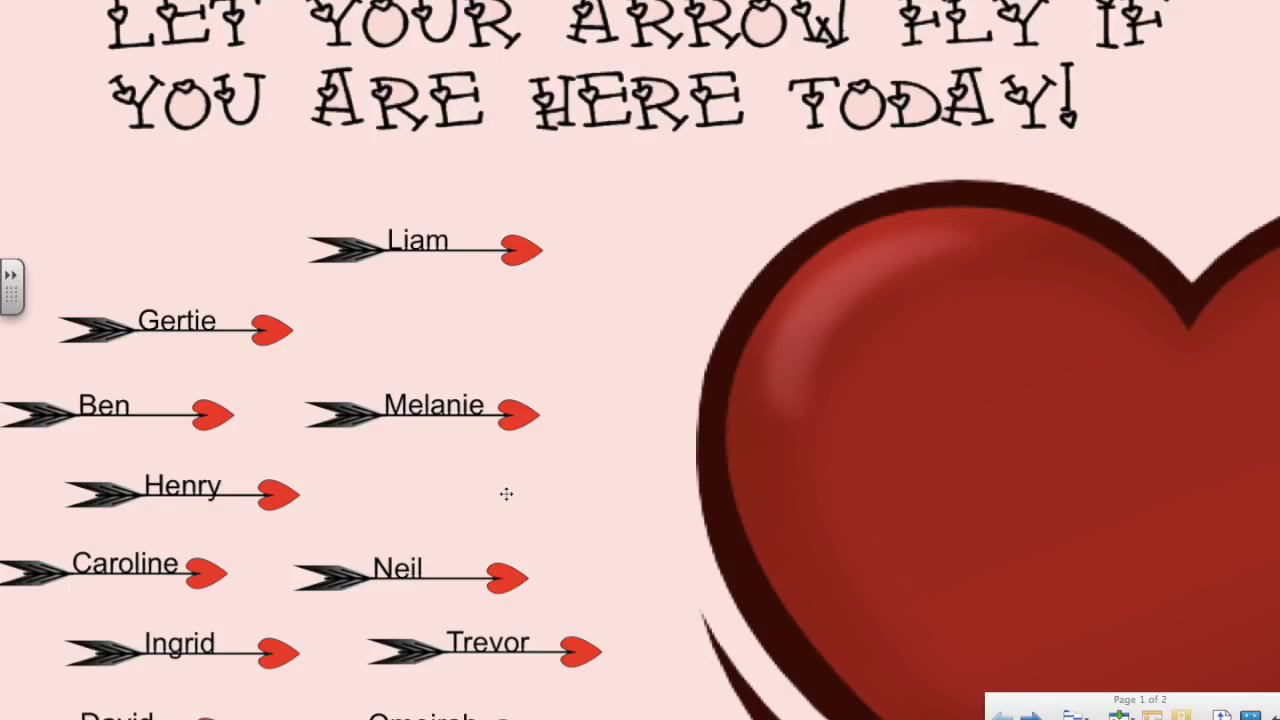
left_click(161, 491)
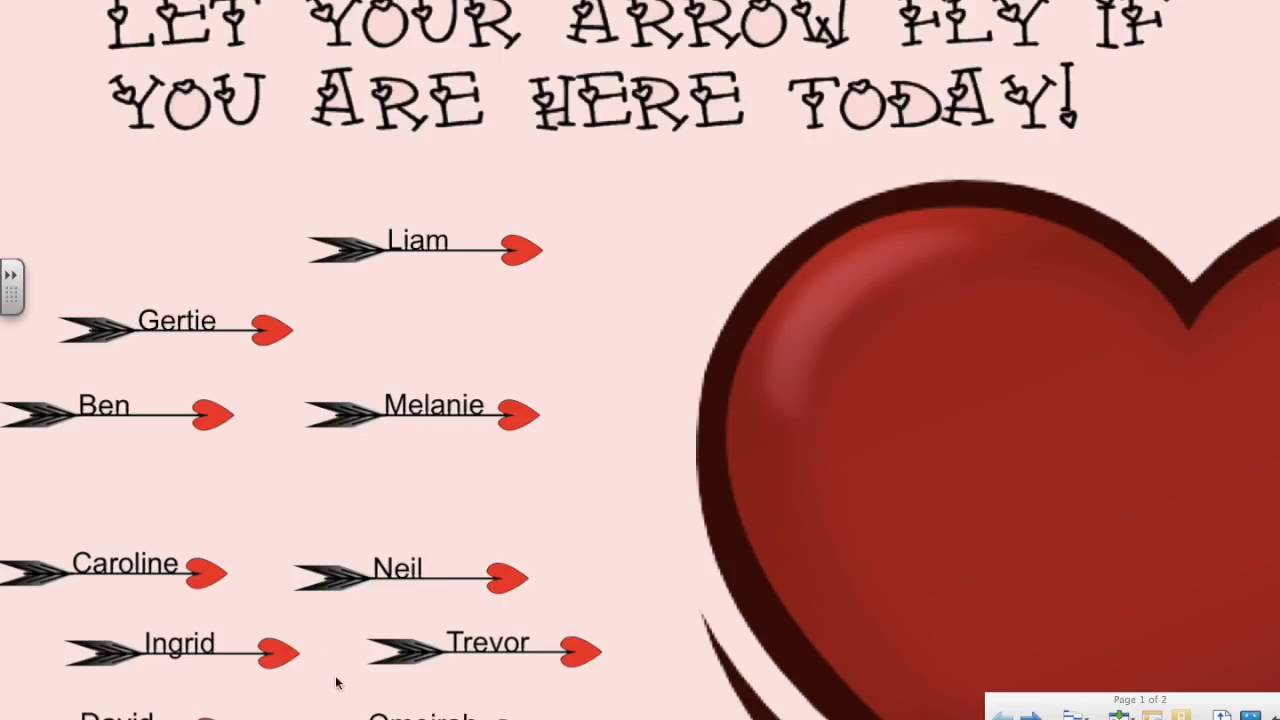
- Fly the Victor arrow off the page, then exit full-screen view
scroll(709, 678, "down", 5)
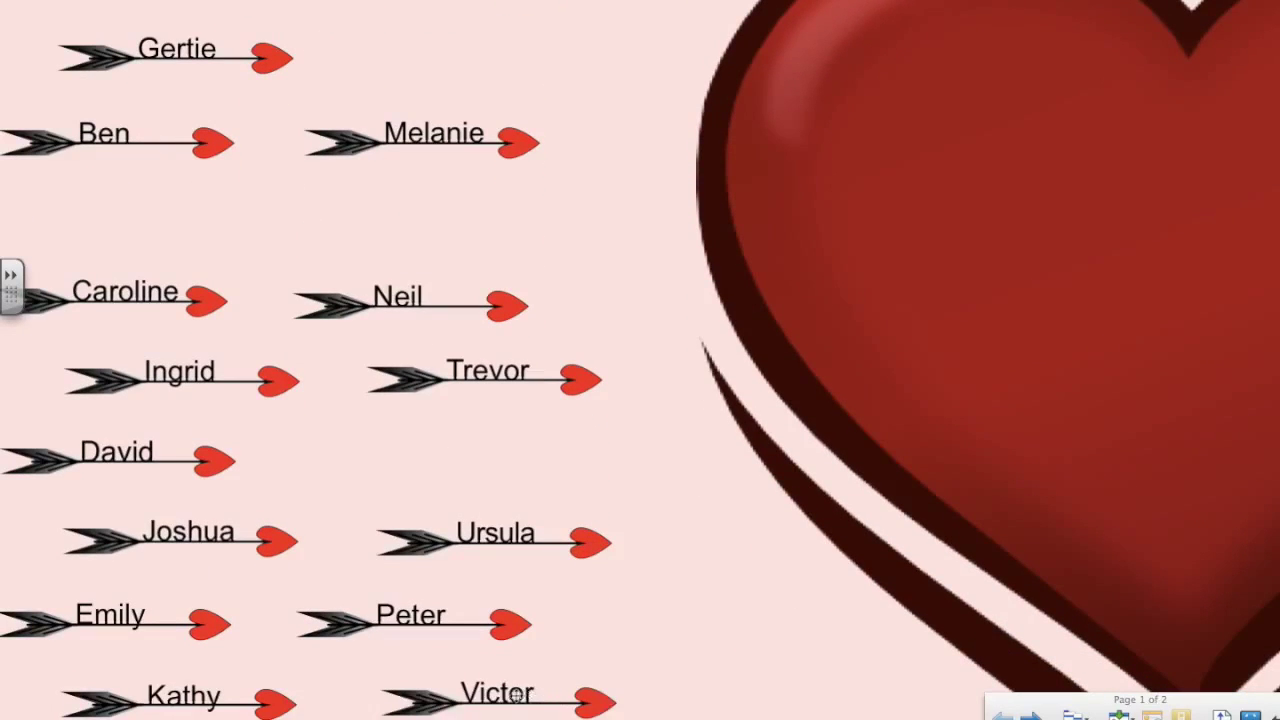
left_click(517, 697)
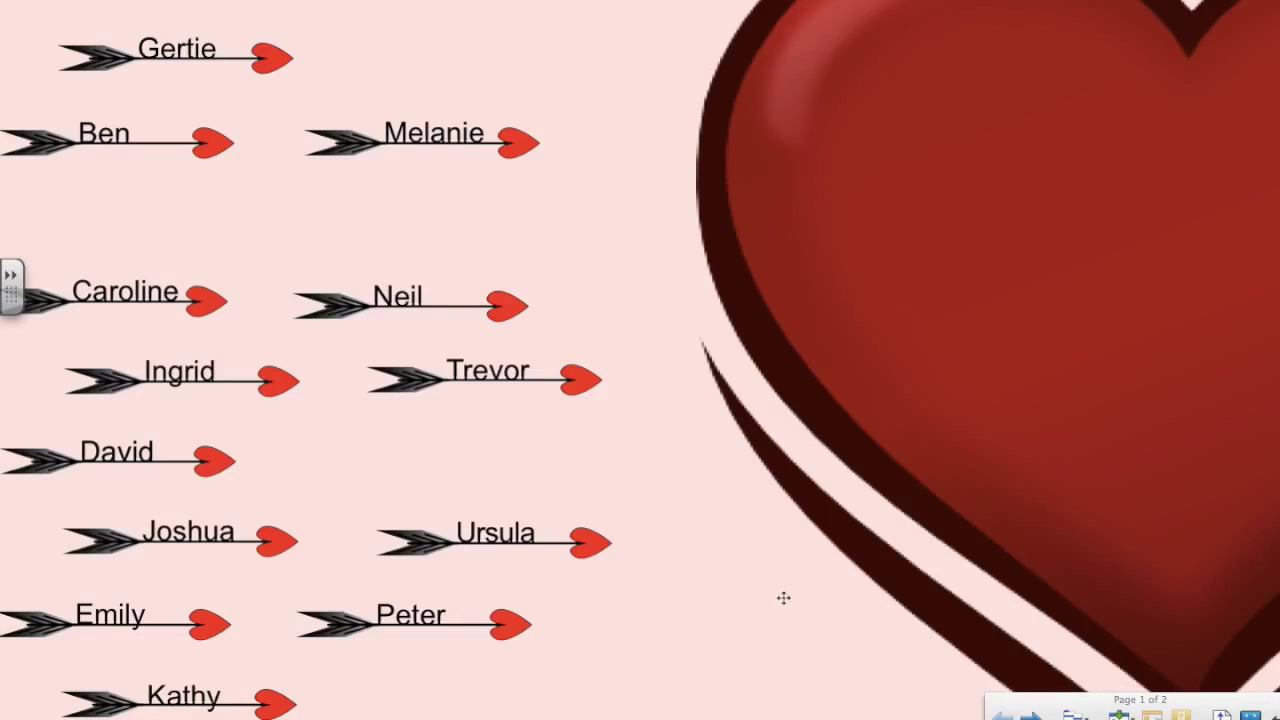
scroll(830, 637, "down", 2, "ctrl")
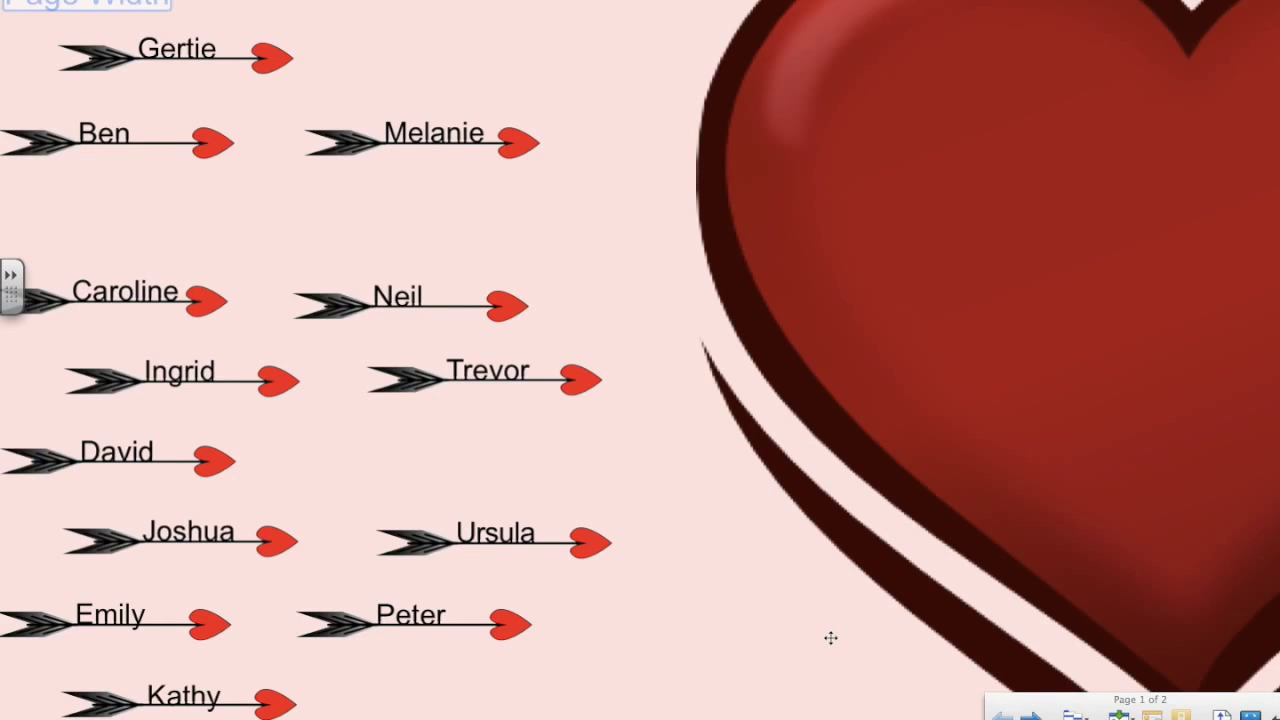
scroll(830, 637, "down", 1, "ctrl")
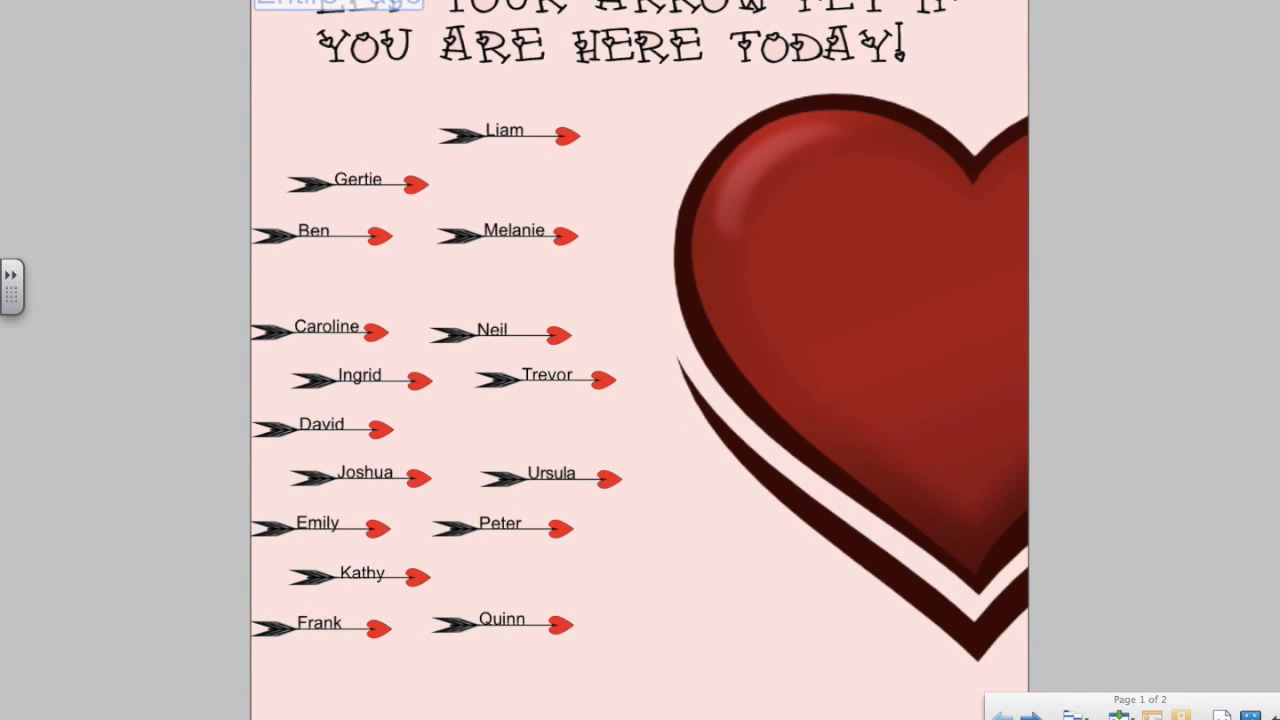
key("Escape")
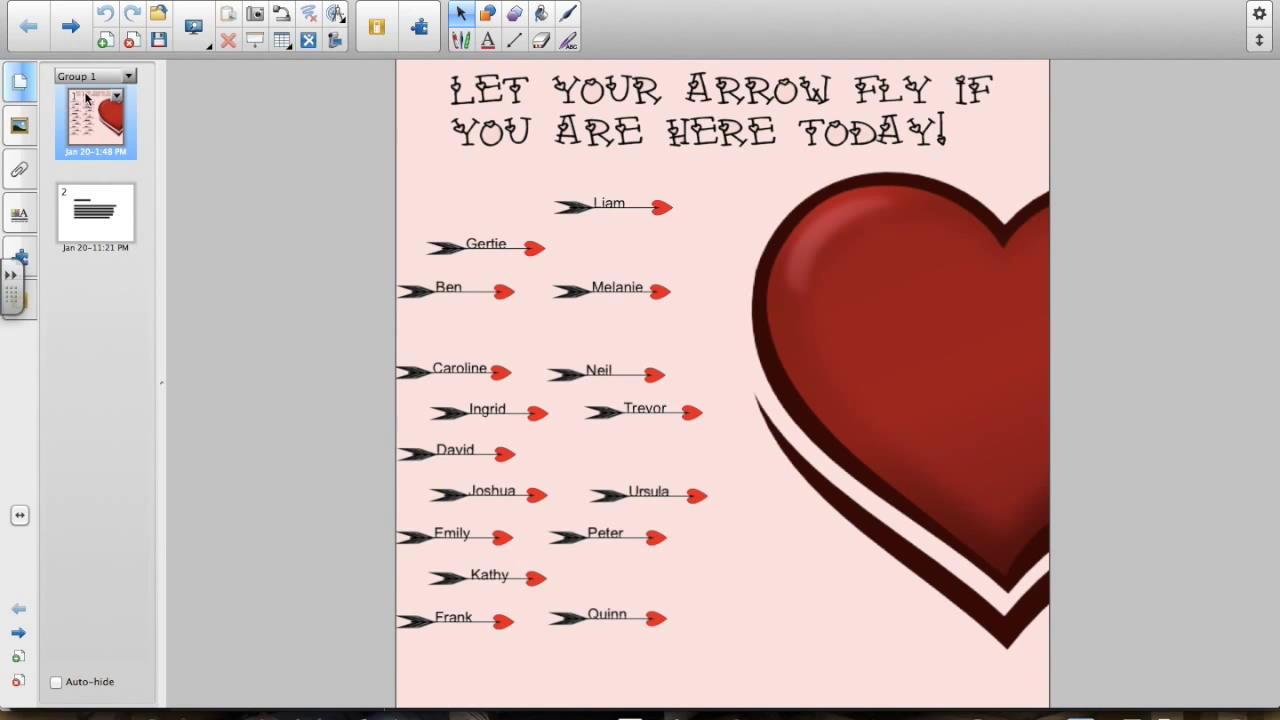
- Review the Teacher Notes page and the lesson's attachments, then return to page 1
left_click(126, 234)
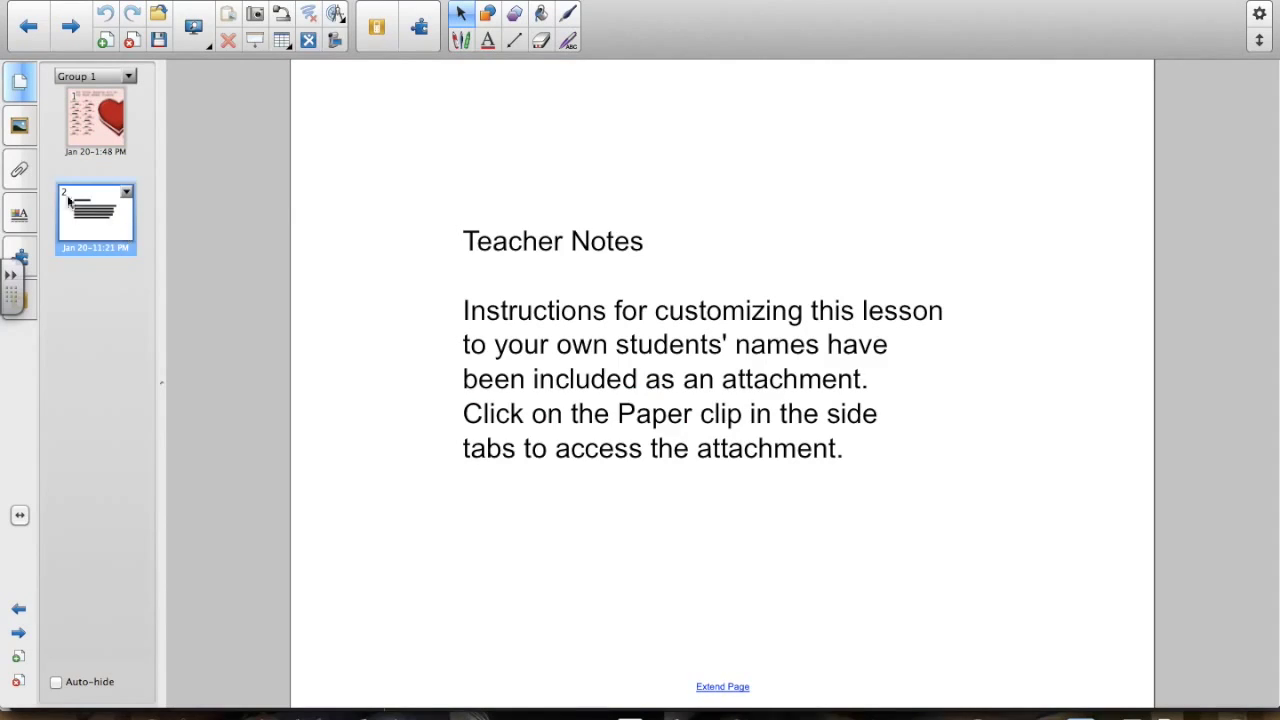
left_click(21, 172)
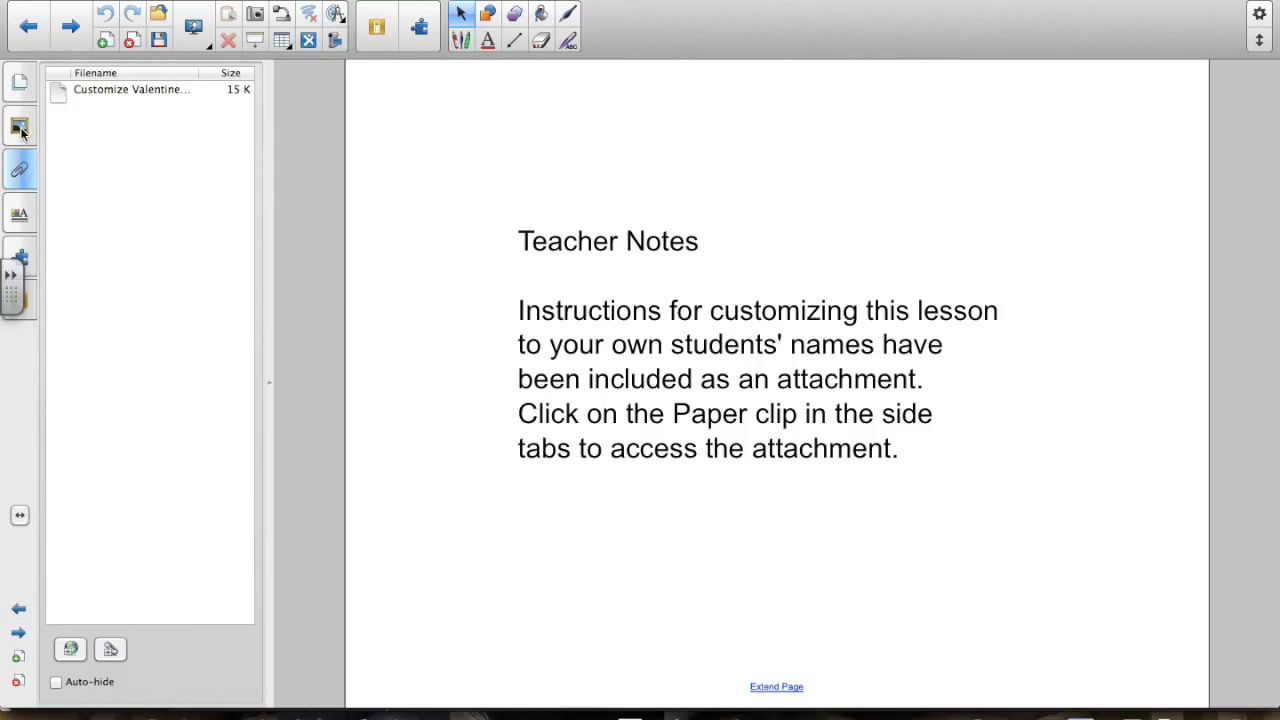
left_click(20, 84)
left_click(90, 112)
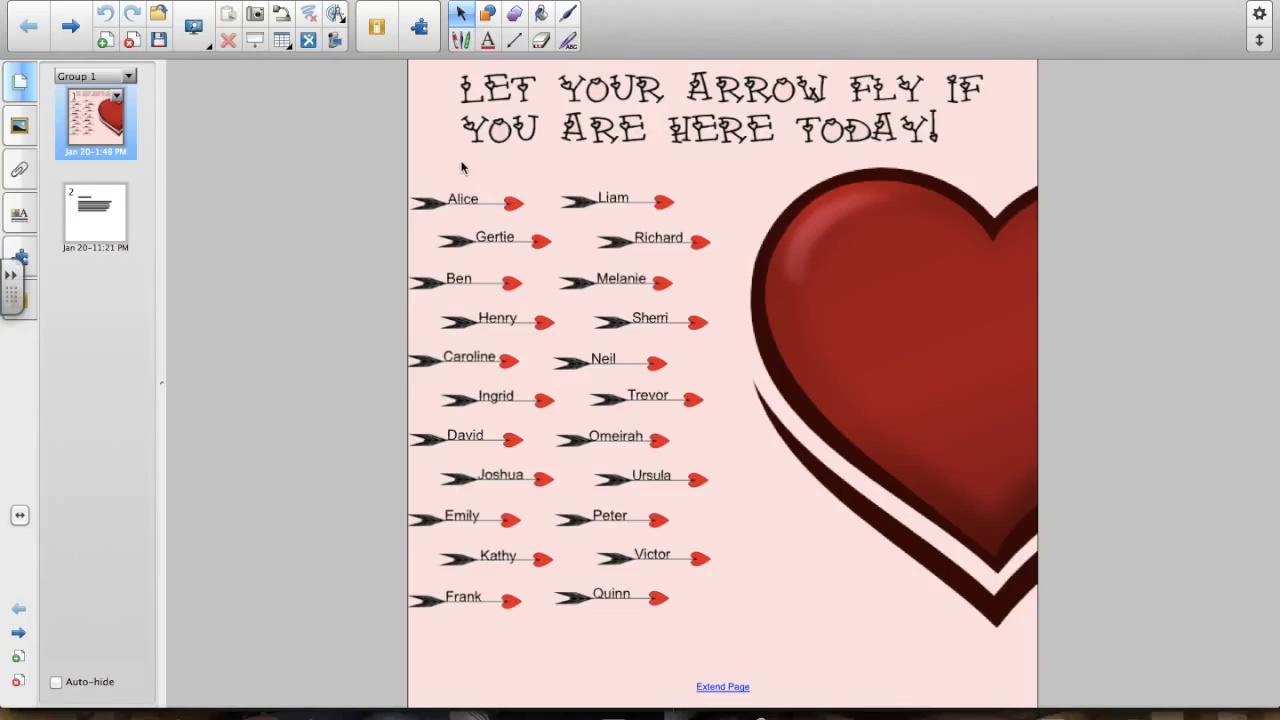
- Select all locked objects via Edit, unlock the title, heart and arrows, and deselect
left_click(185, 0)
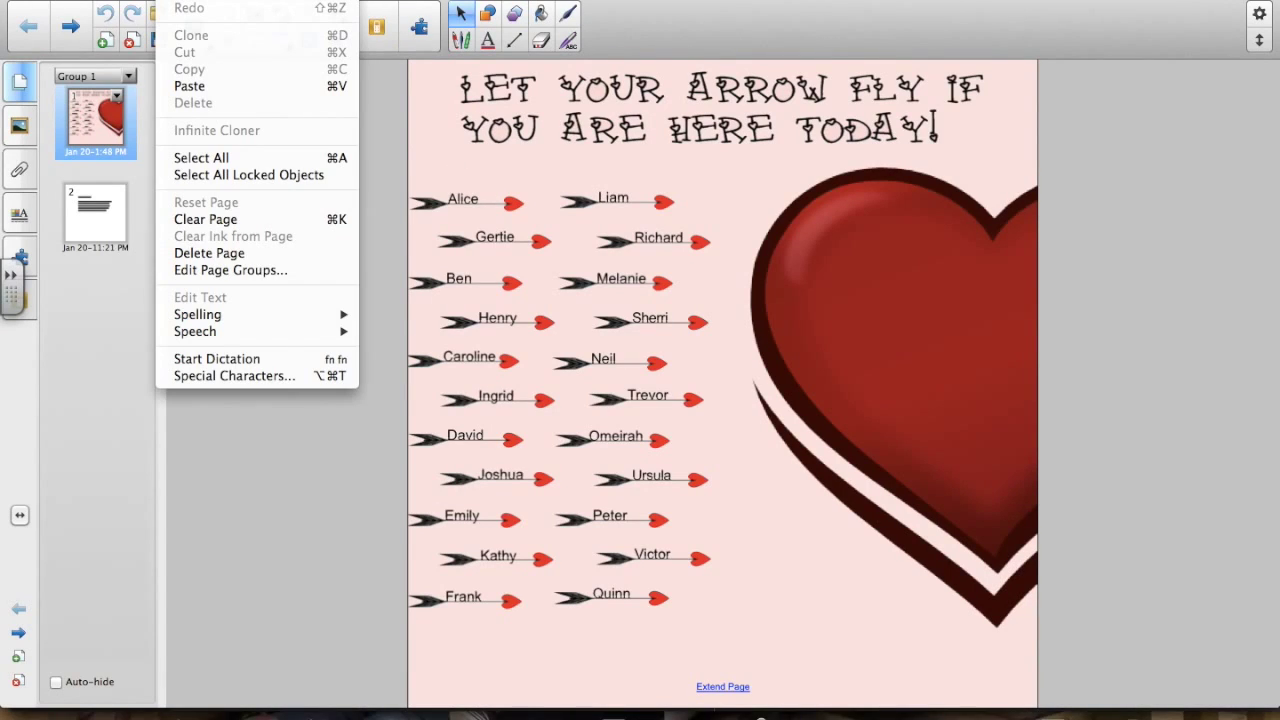
left_click(242, 175)
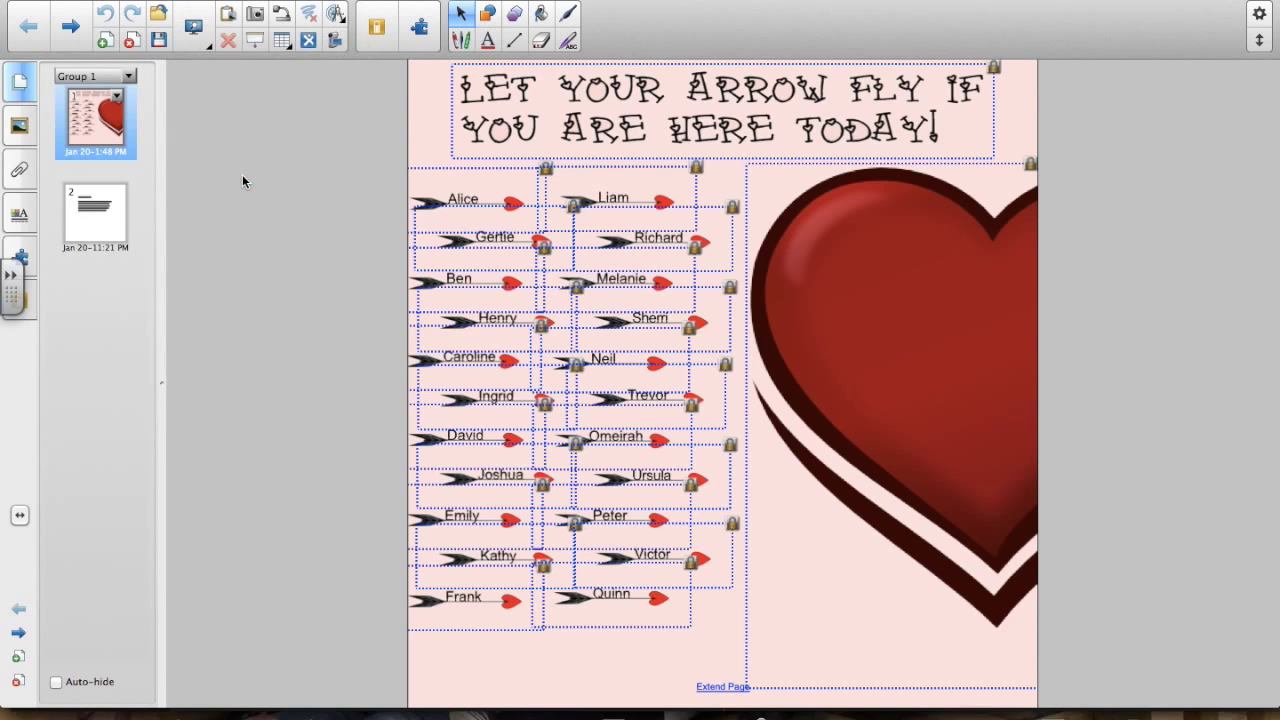
left_click(733, 208)
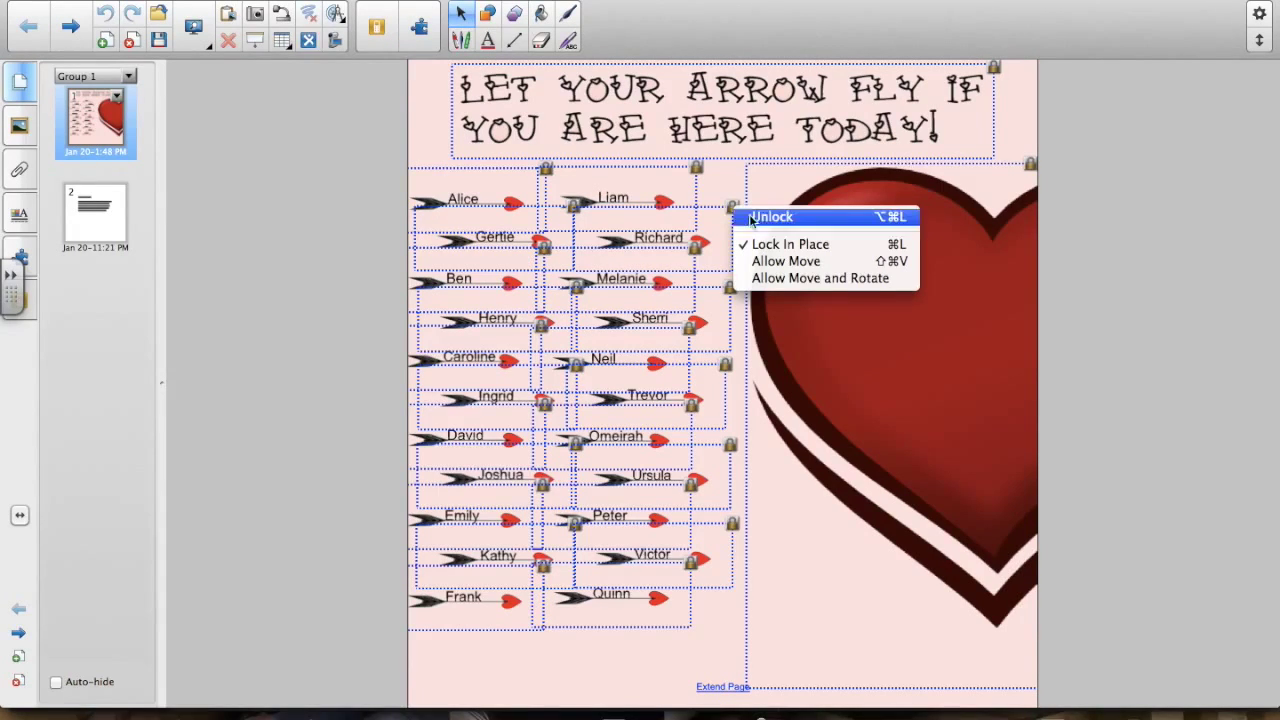
left_click(755, 217)
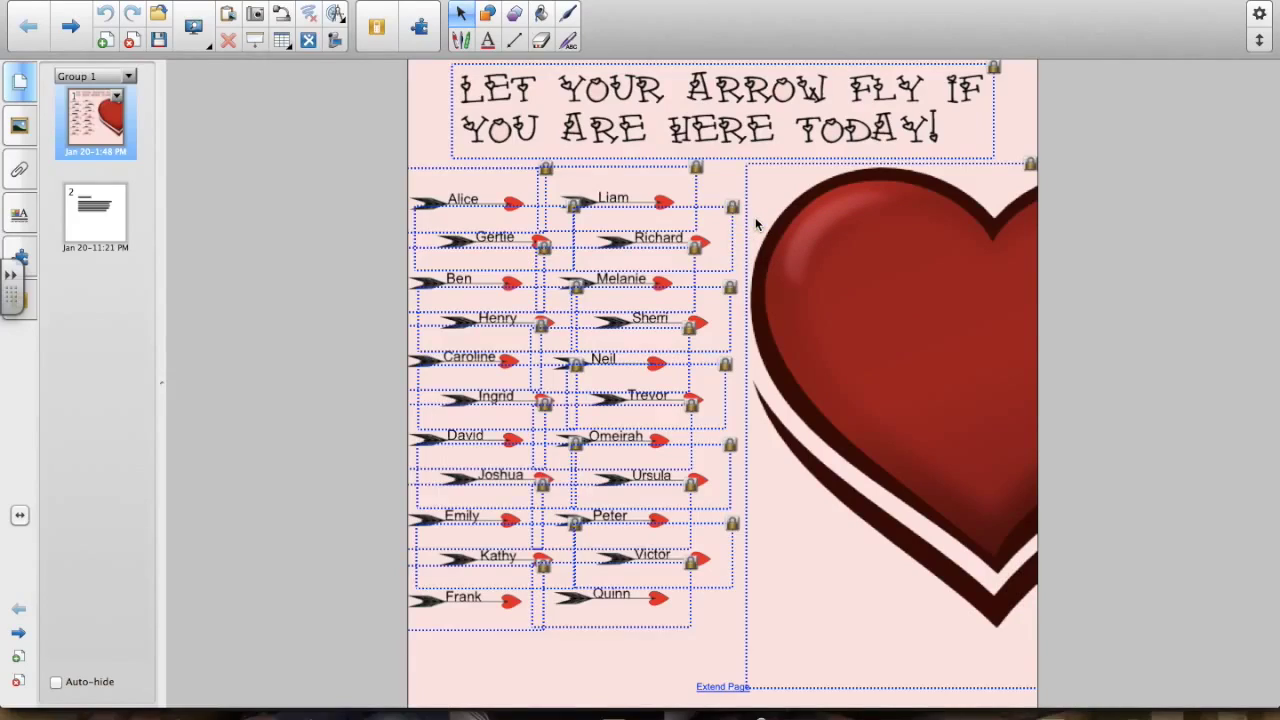
left_click(755, 217)
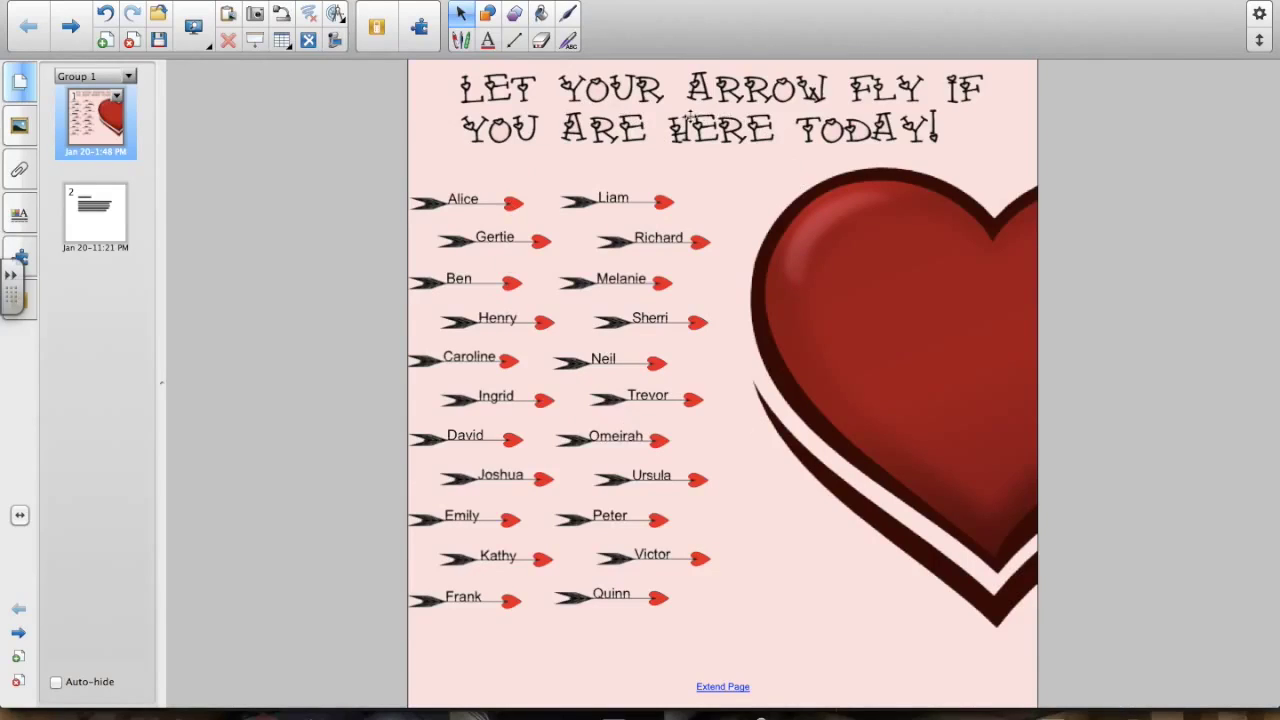
- Nudge the title slightly into position and lock it in place
left_click(684, 130)
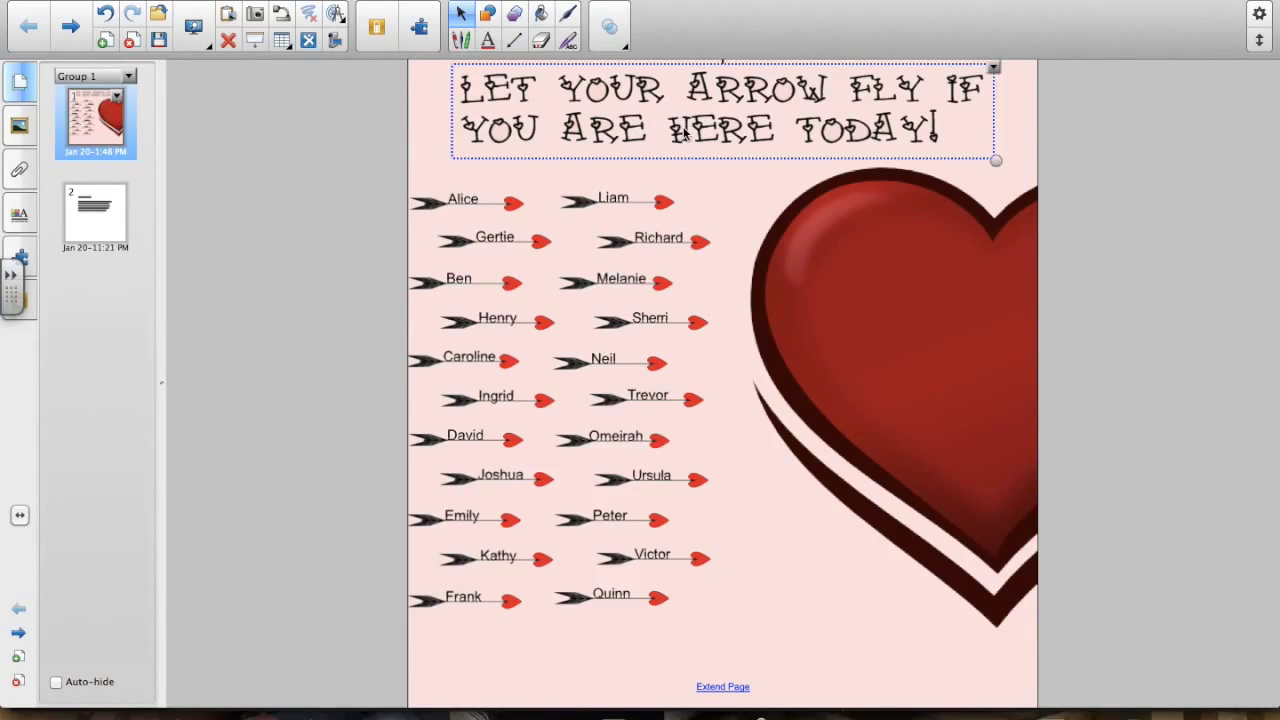
left_click(889, 267)
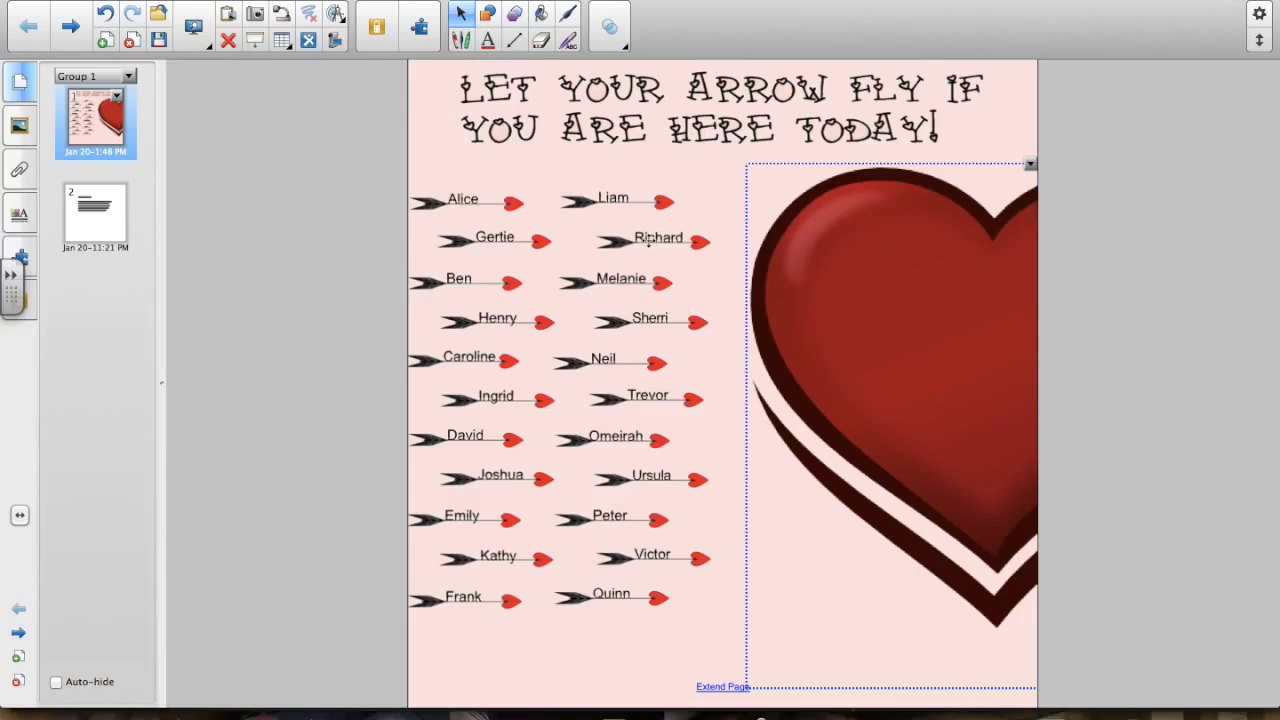
left_click(647, 248)
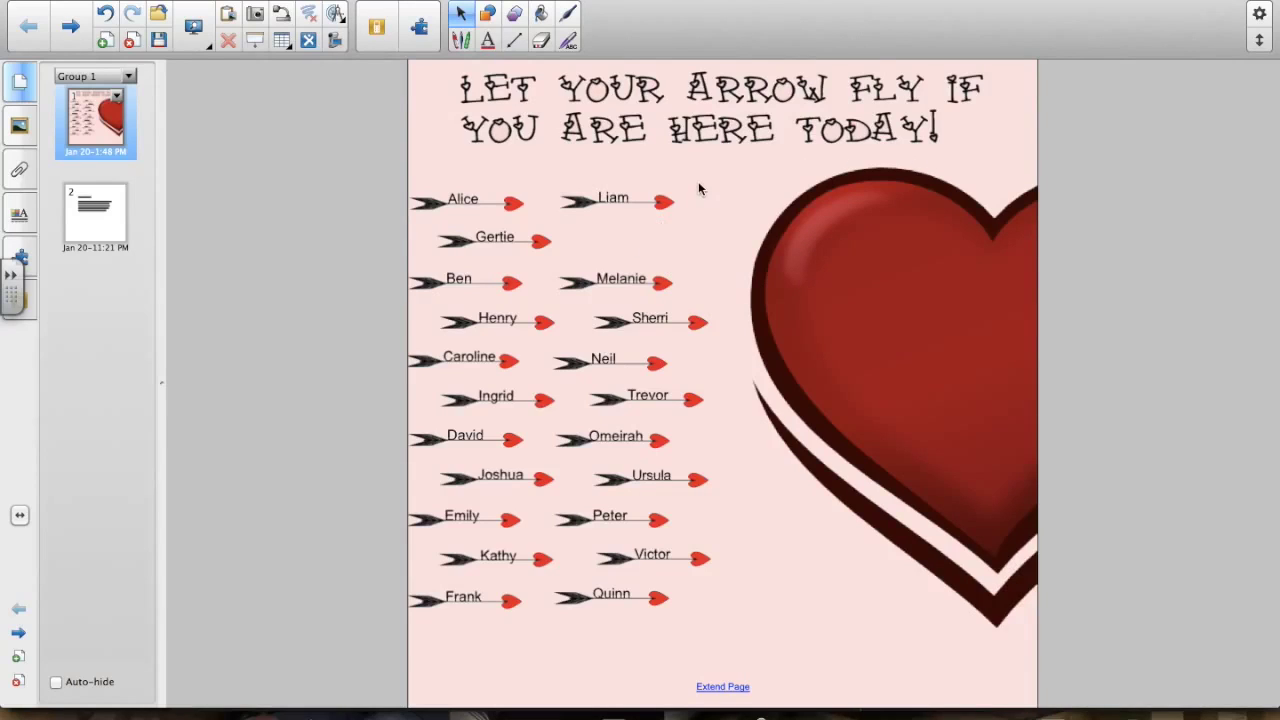
left_click(678, 132)
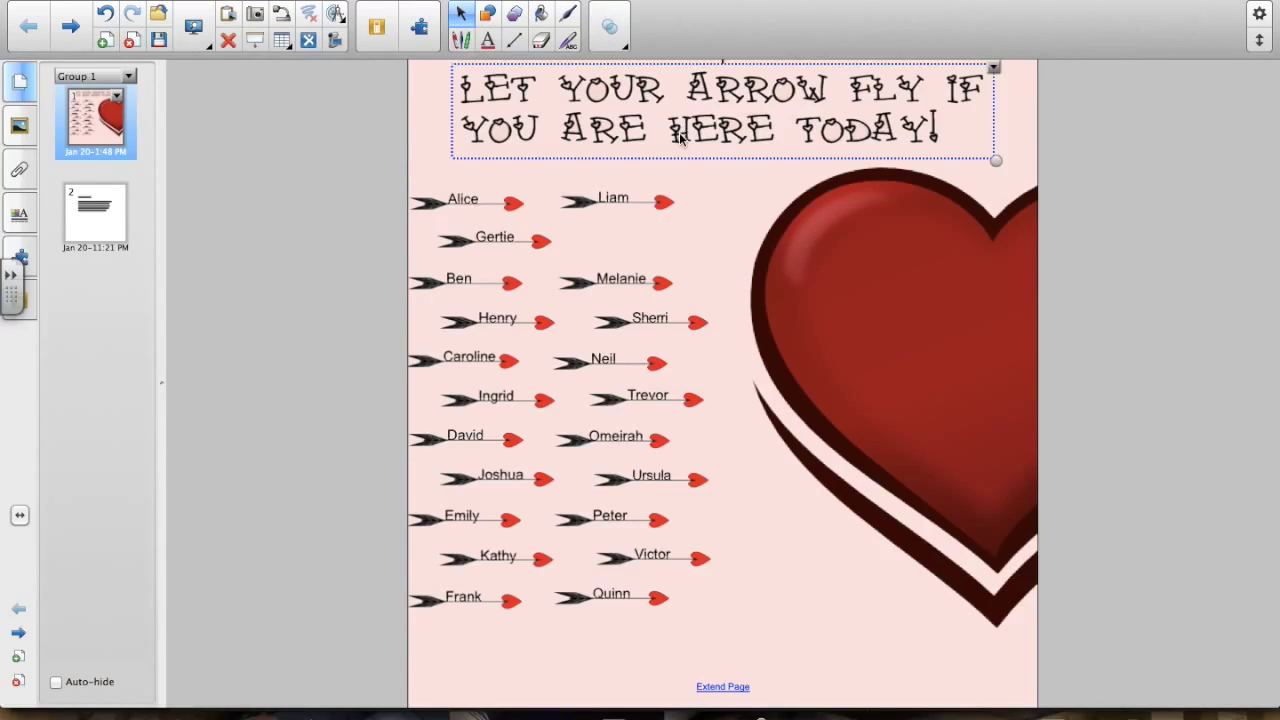
mouse_move(665, 140)
left_mouse_down()
mouse_move(657, 147)
mouse_move(671, 146)
left_mouse_up()
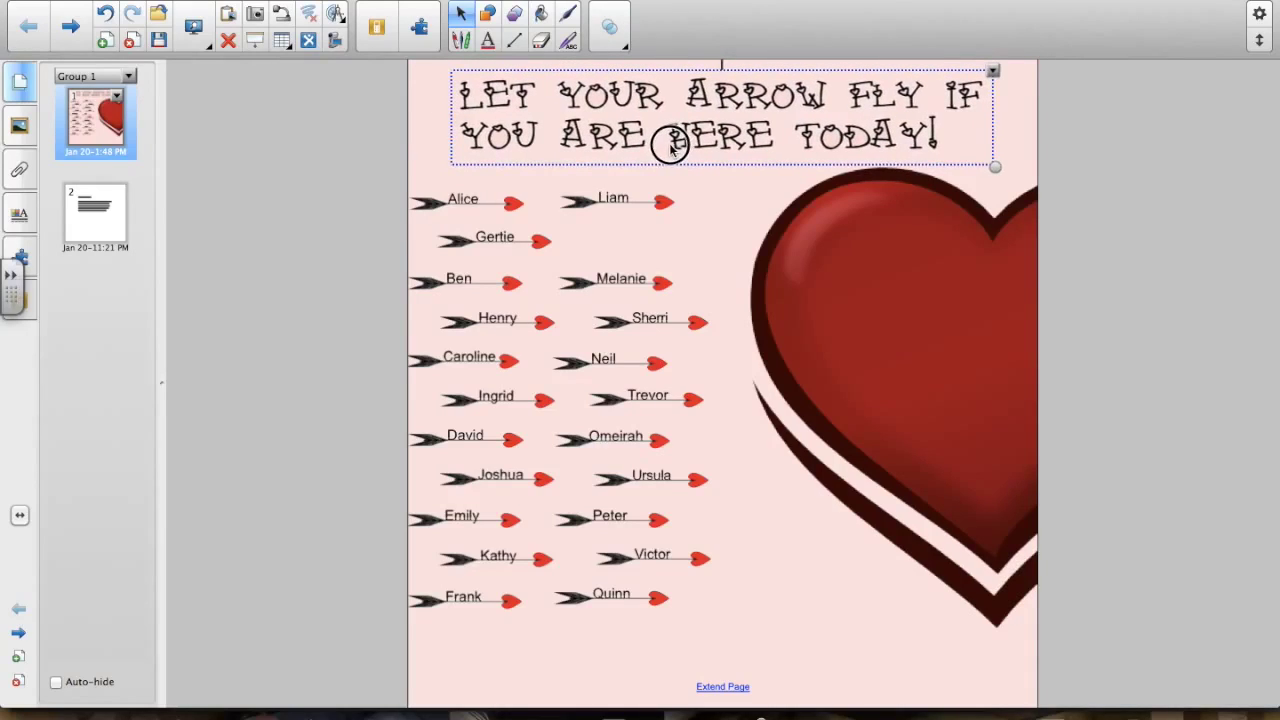
left_click(993, 73)
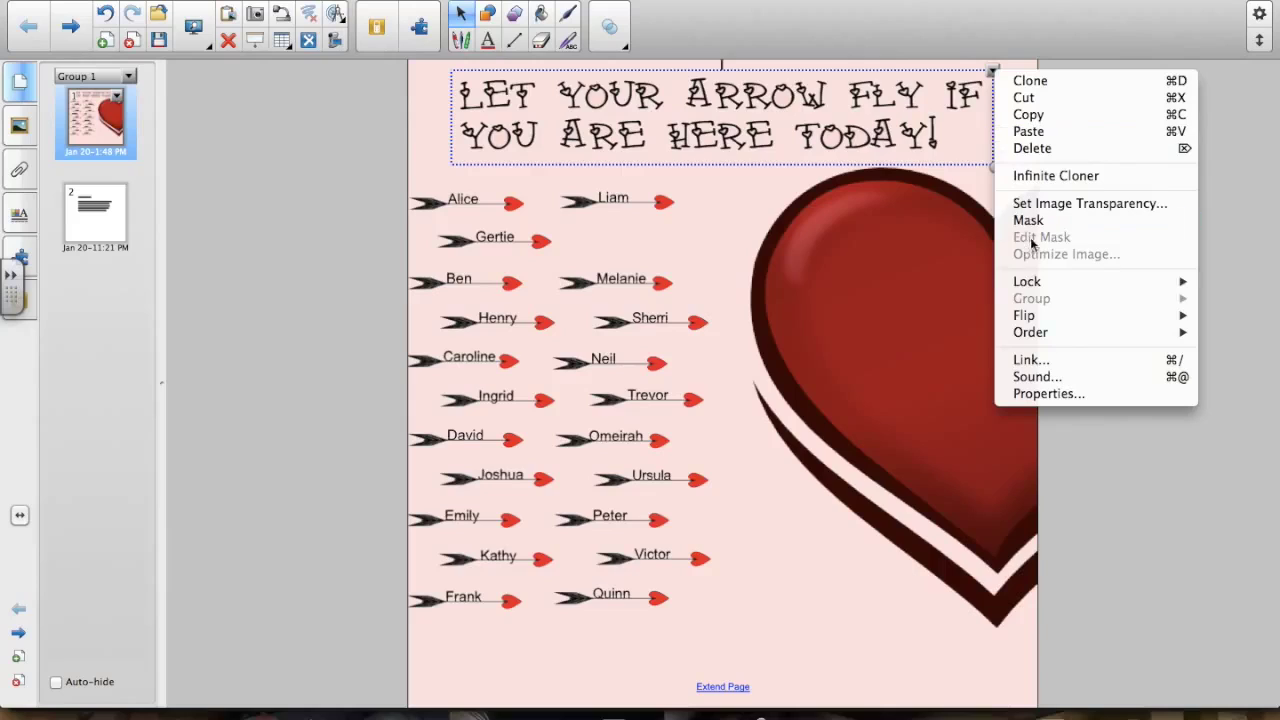
mouse_move(1030, 281)
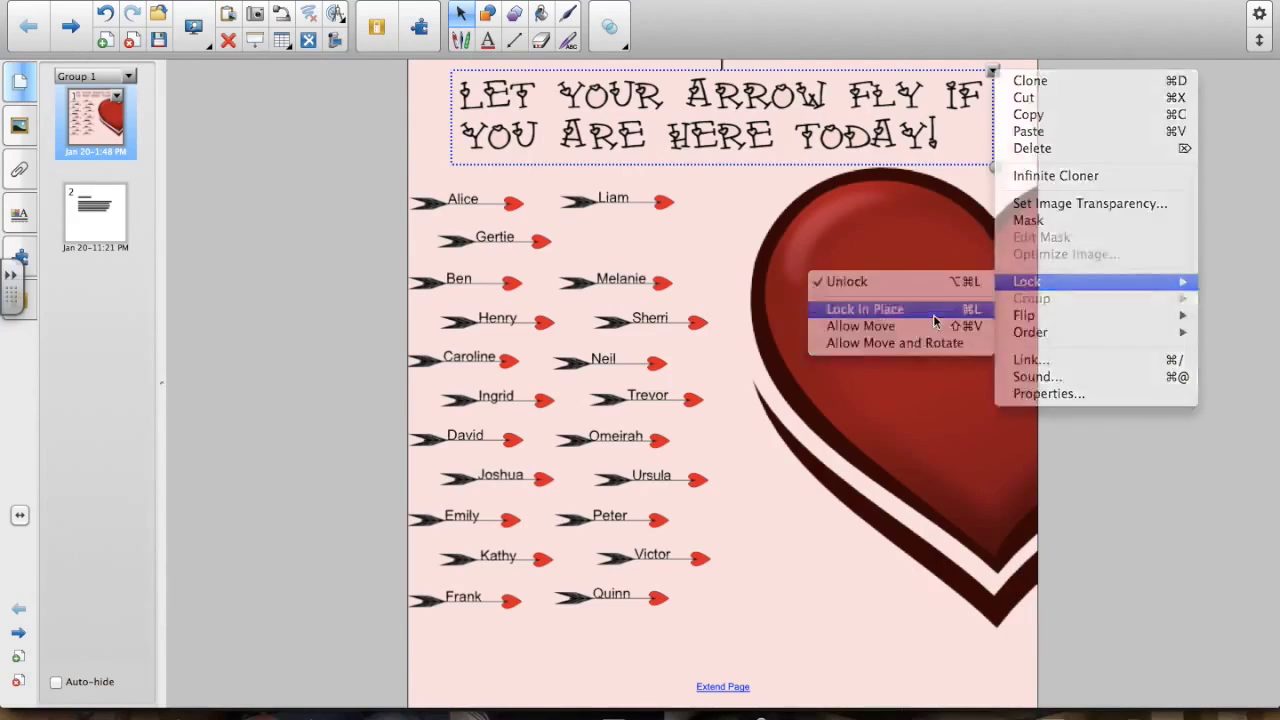
left_click(933, 314)
- Lock the large heart image in place as well
left_click(933, 322)
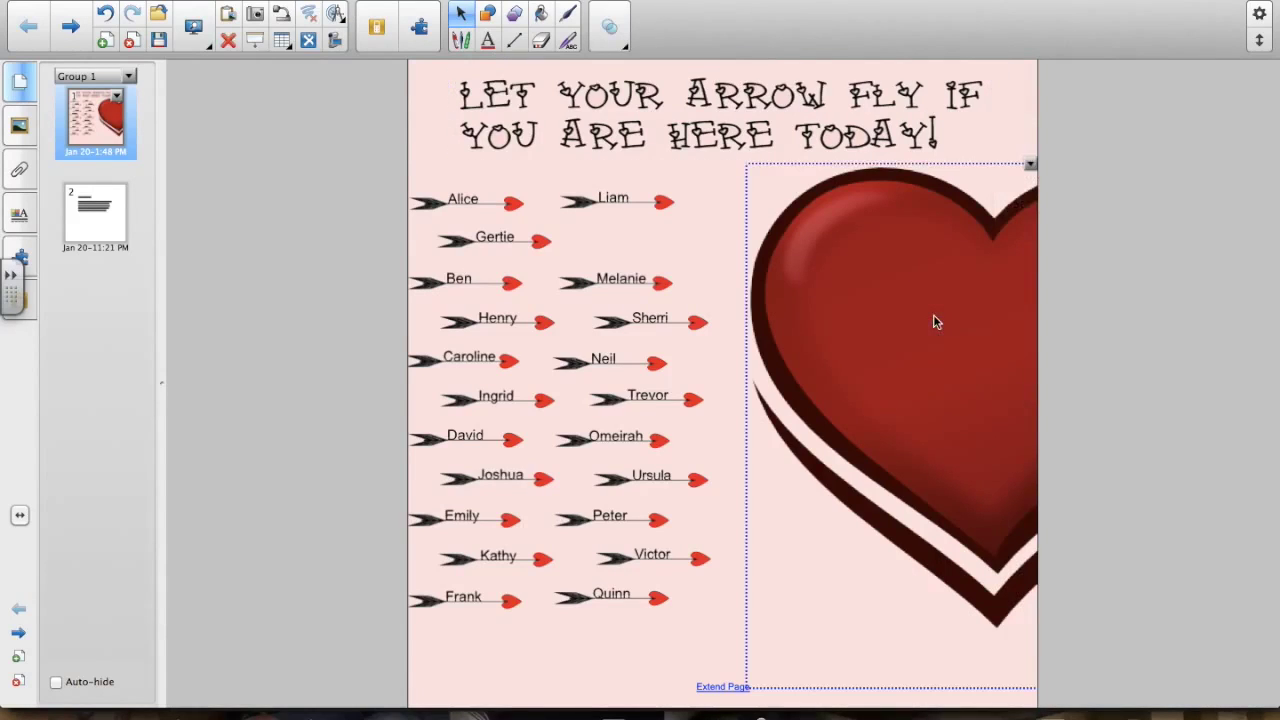
left_click(1029, 166)
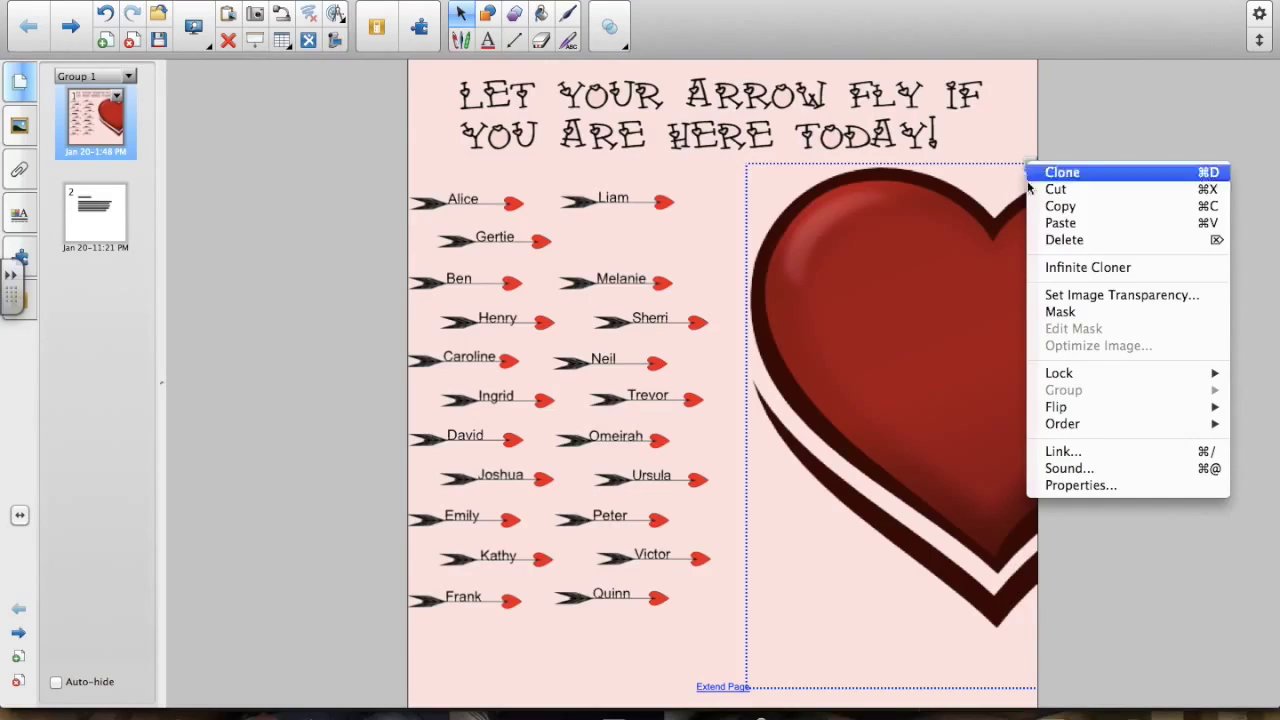
mouse_move(1058, 373)
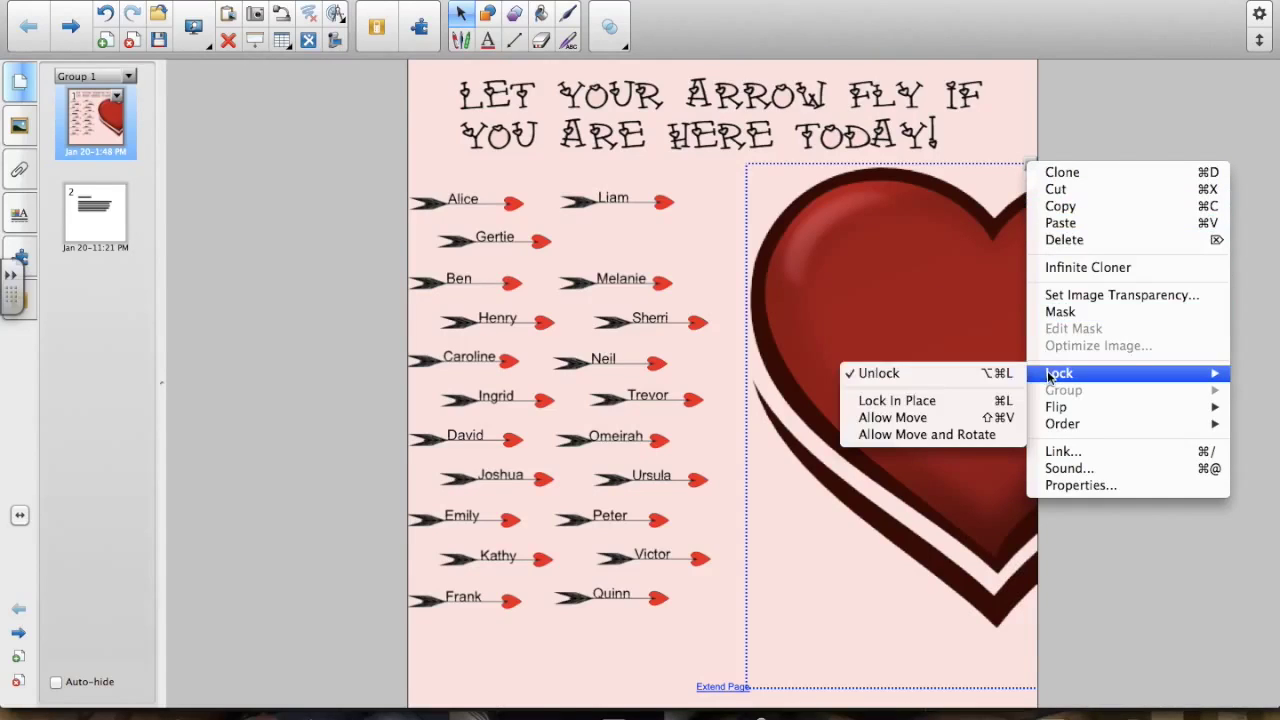
left_click(934, 400)
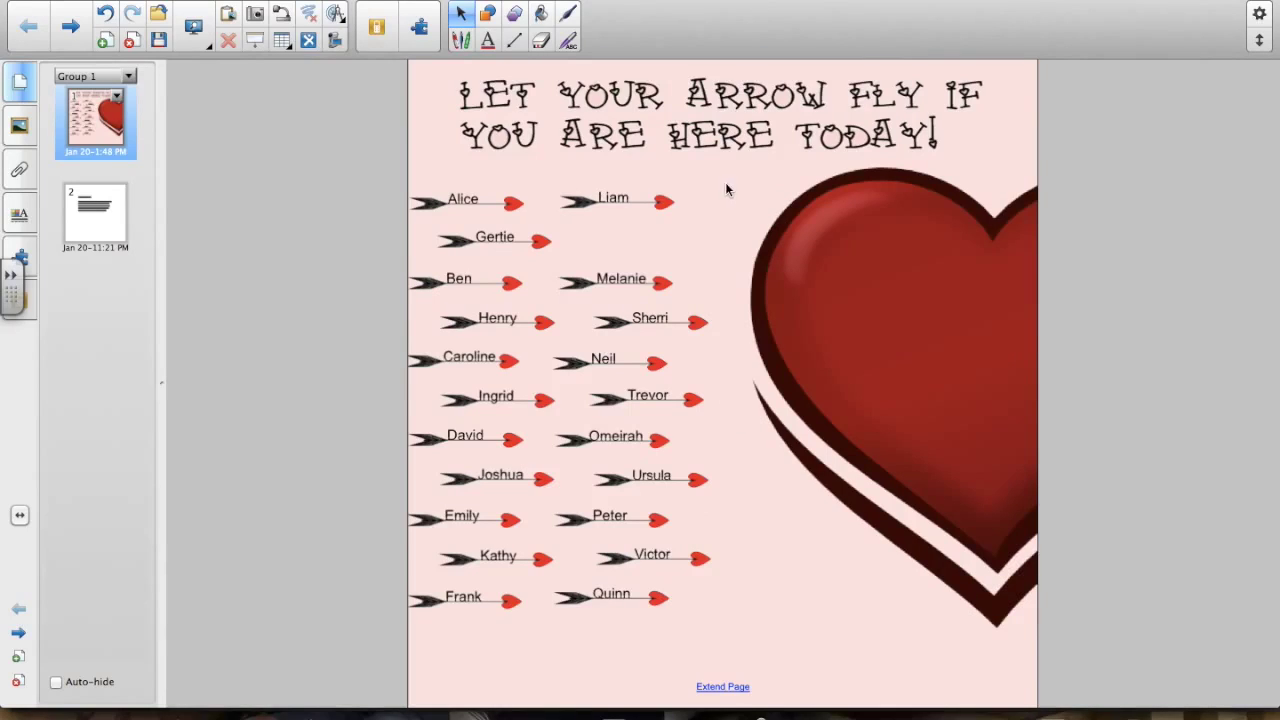
- Marquee-select the left name arrows and ungroup them into separate name-arrow pieces
left_click_drag(726, 182, 443, 634)
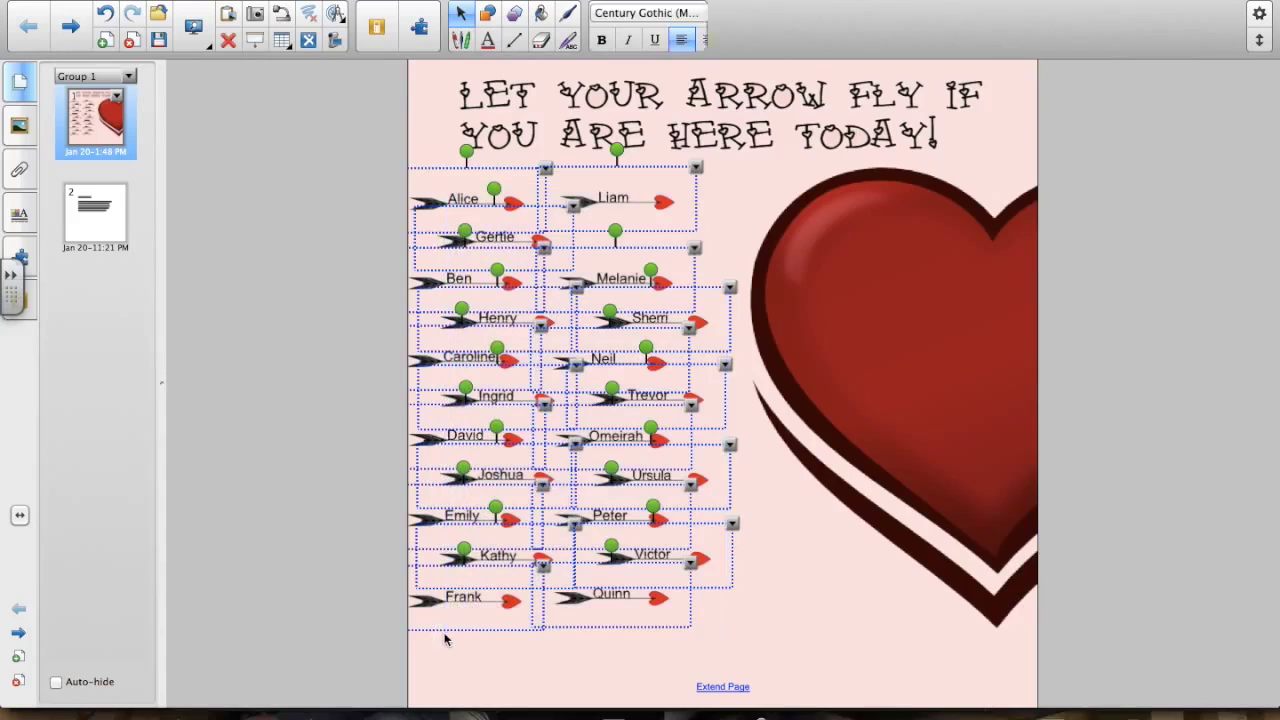
left_click(696, 170)
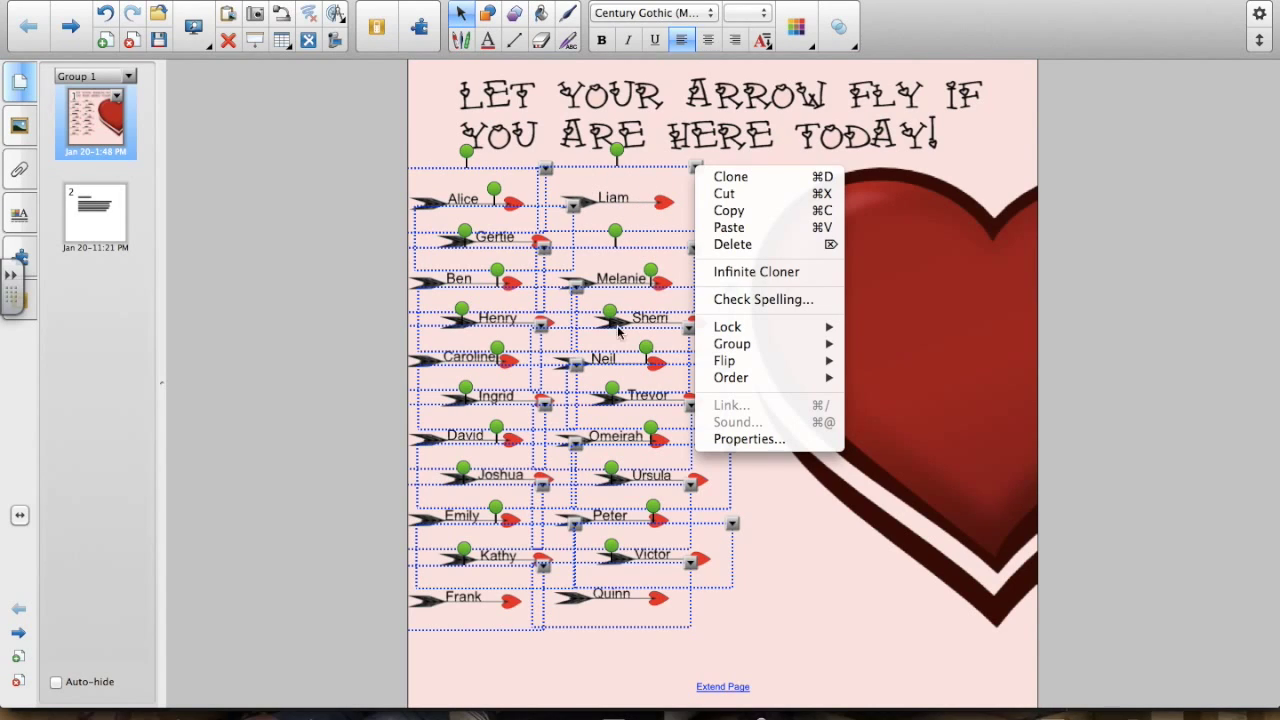
left_click(805, 565)
left_click(796, 560)
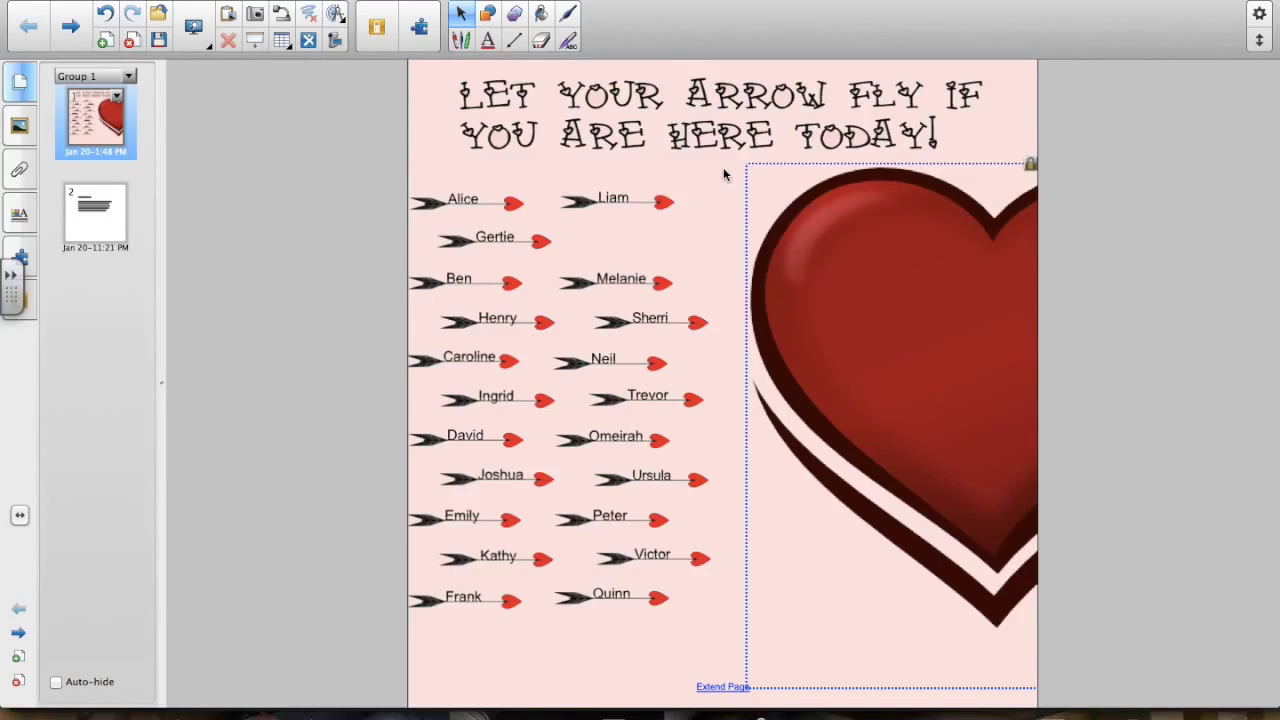
mouse_move(723, 167)
left_mouse_down()
mouse_move(720, 414)
mouse_move(433, 656)
left_mouse_up()
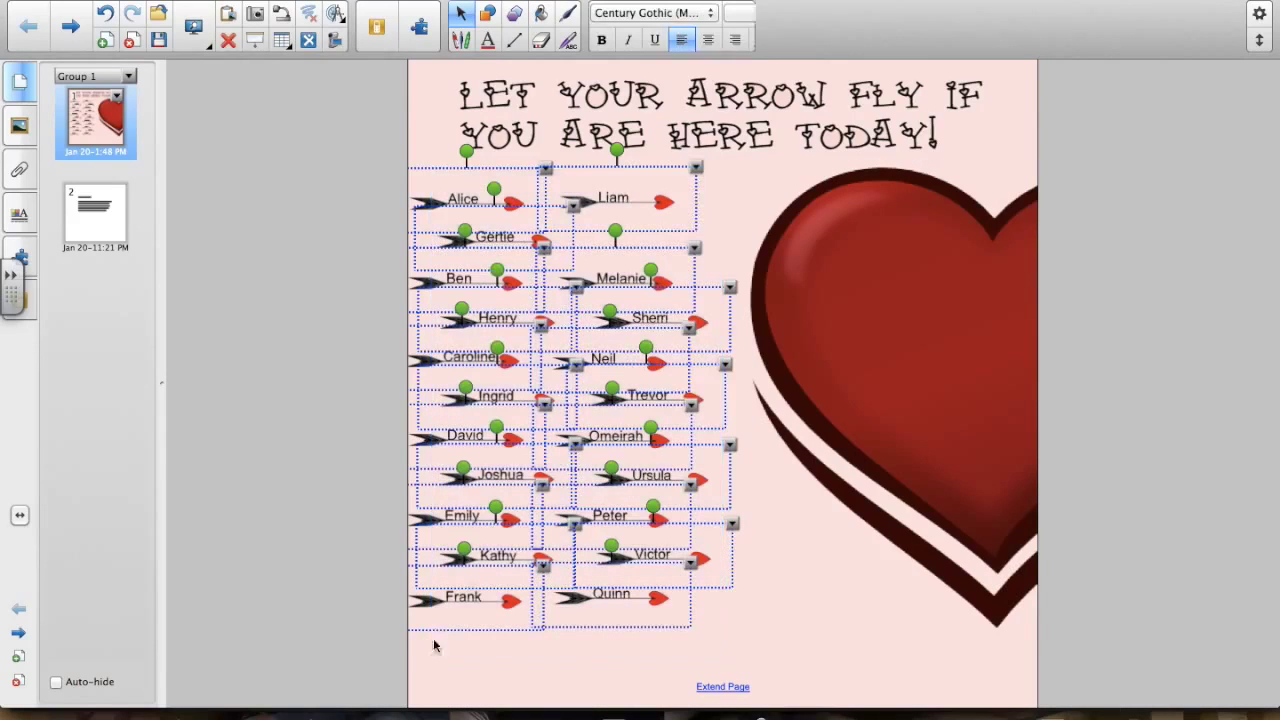
right_click(697, 172)
mouse_move(736, 344)
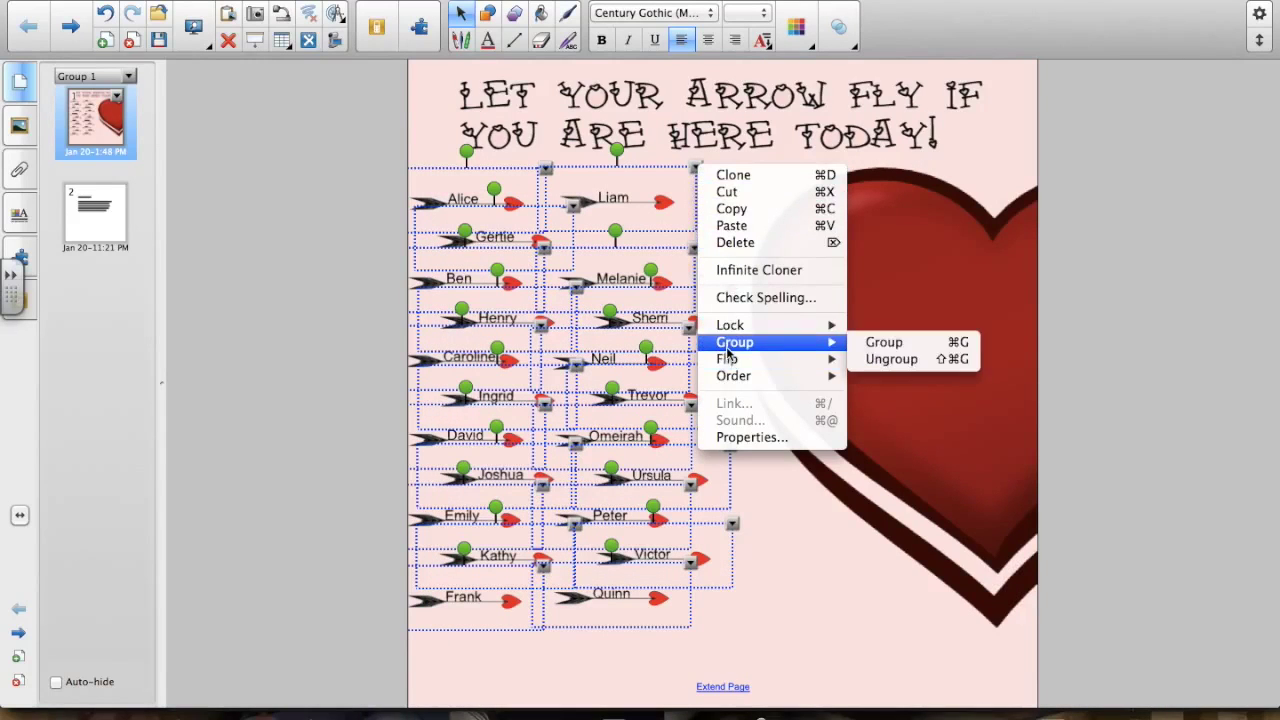
left_click(886, 360)
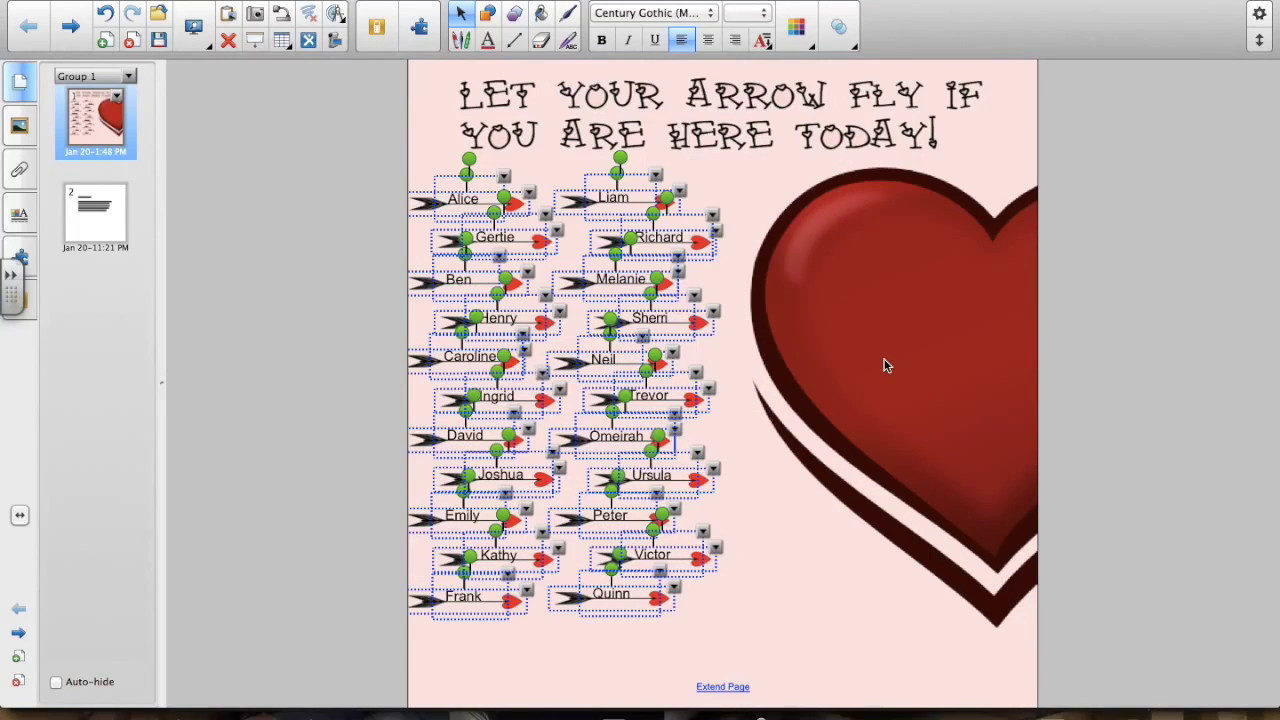
left_click(823, 641)
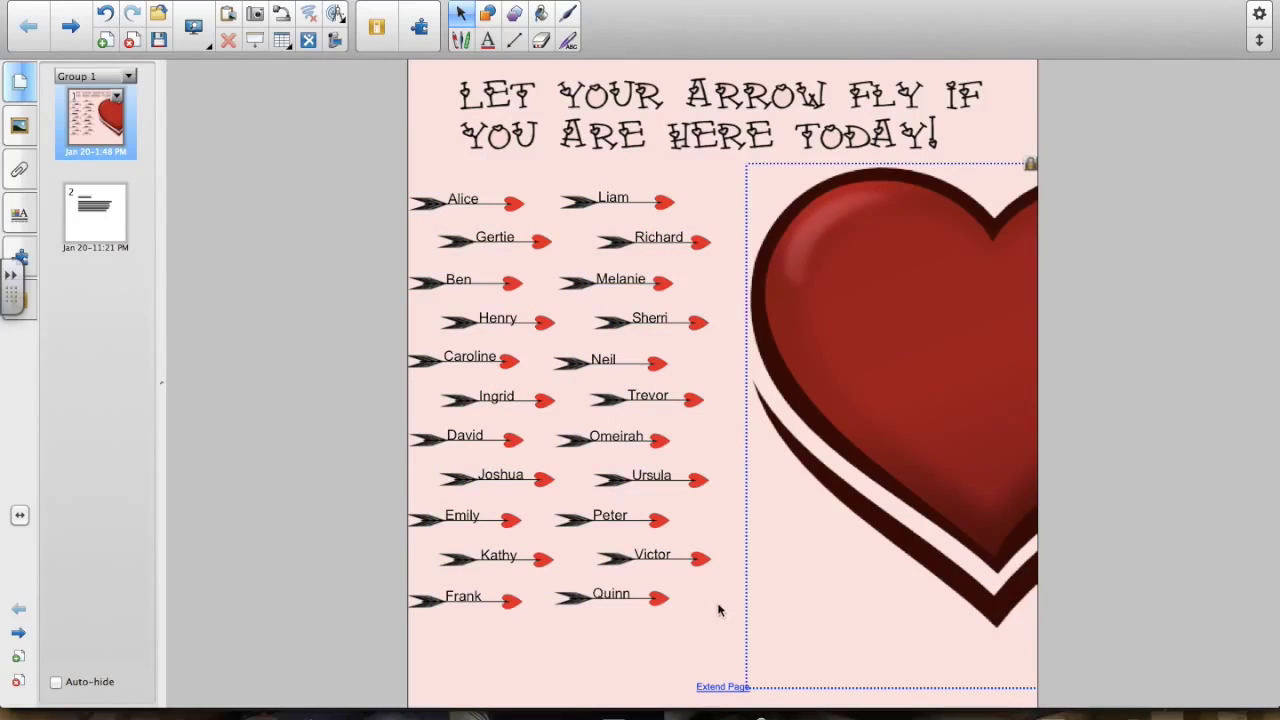
left_click(723, 632)
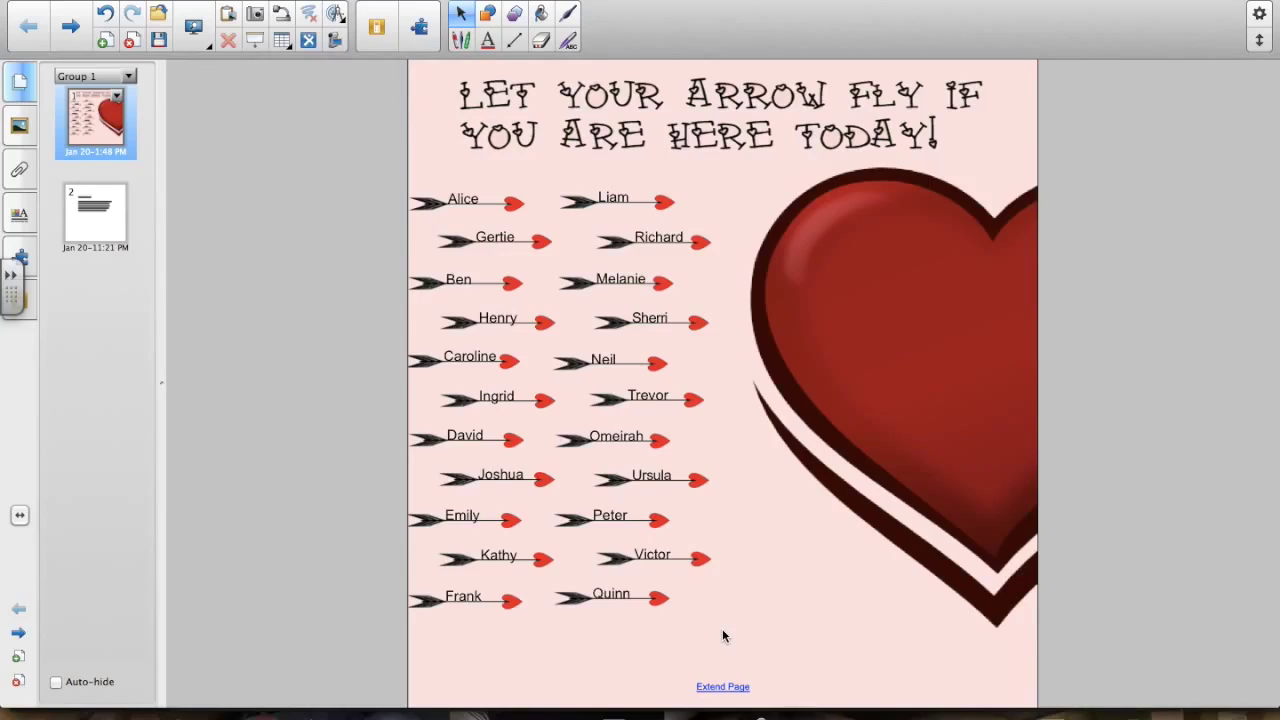
- Rename the Alice arrow to Samantha and widen its label so the name fits
left_click(464, 200)
left_click(463, 202)
double_click(471, 194)
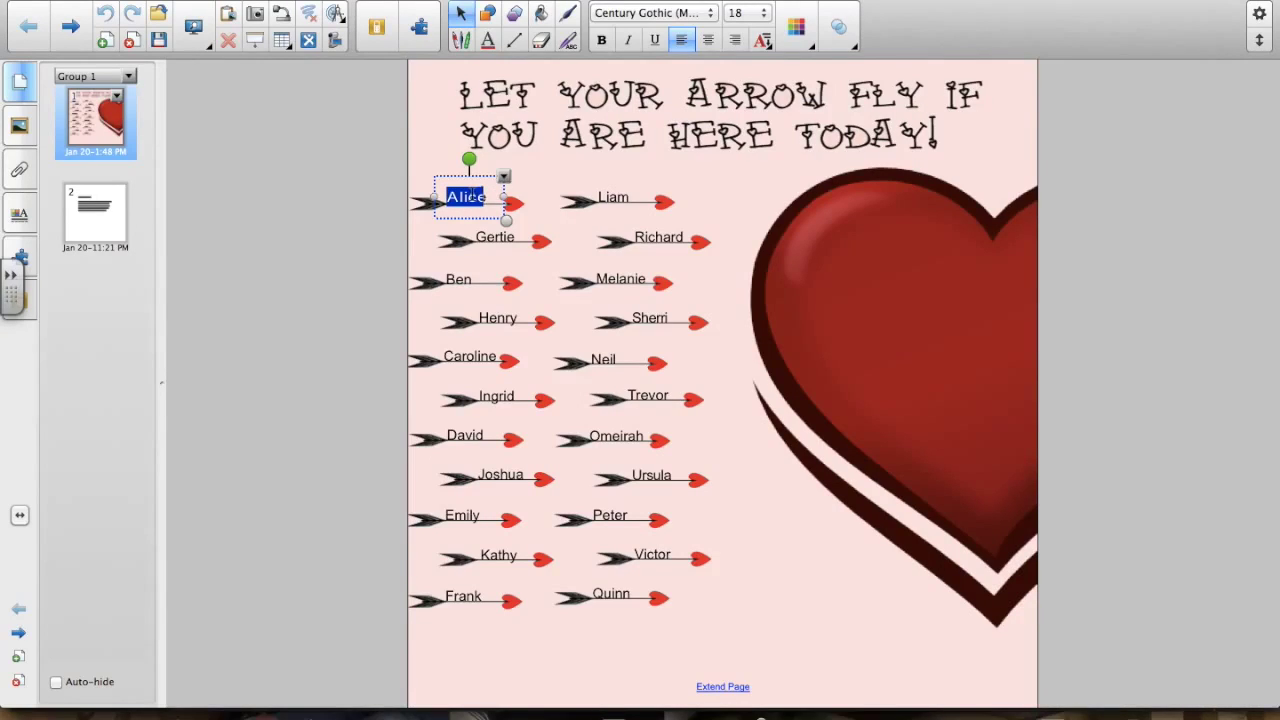
type("Ann")
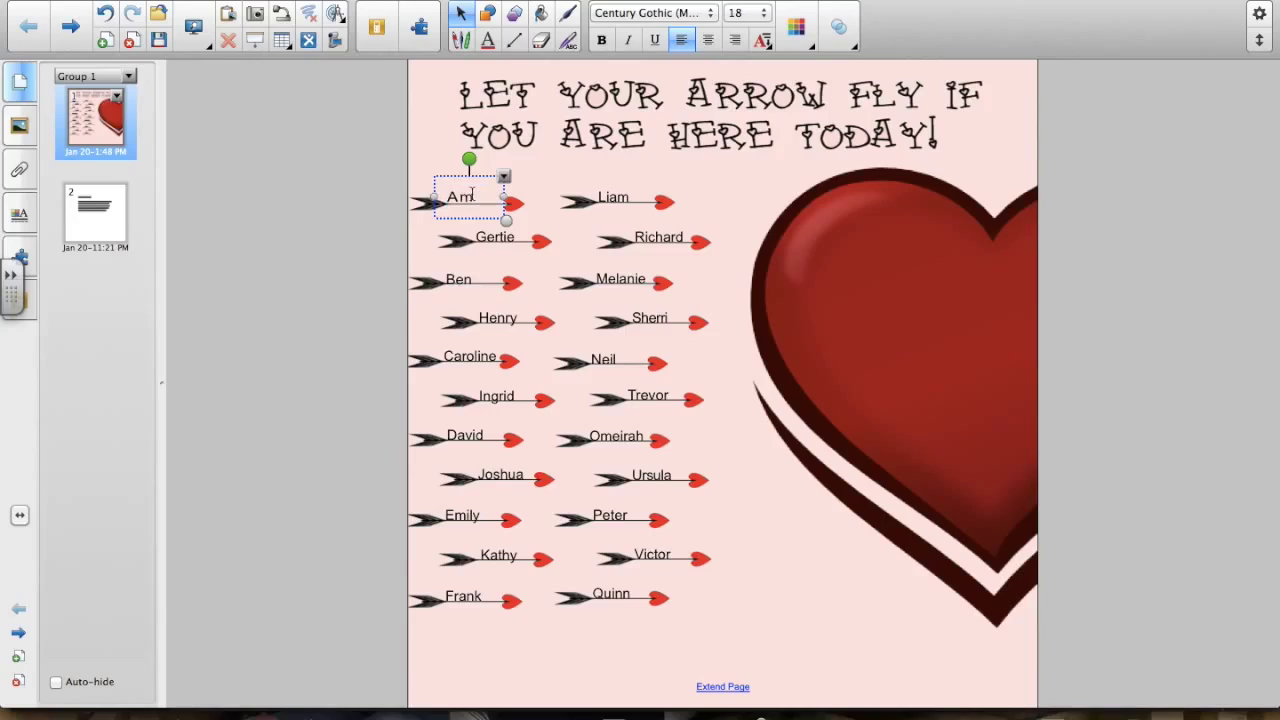
key("BackSpace")
key("BackSpace")
key("BackSpace")
type("Samantha")
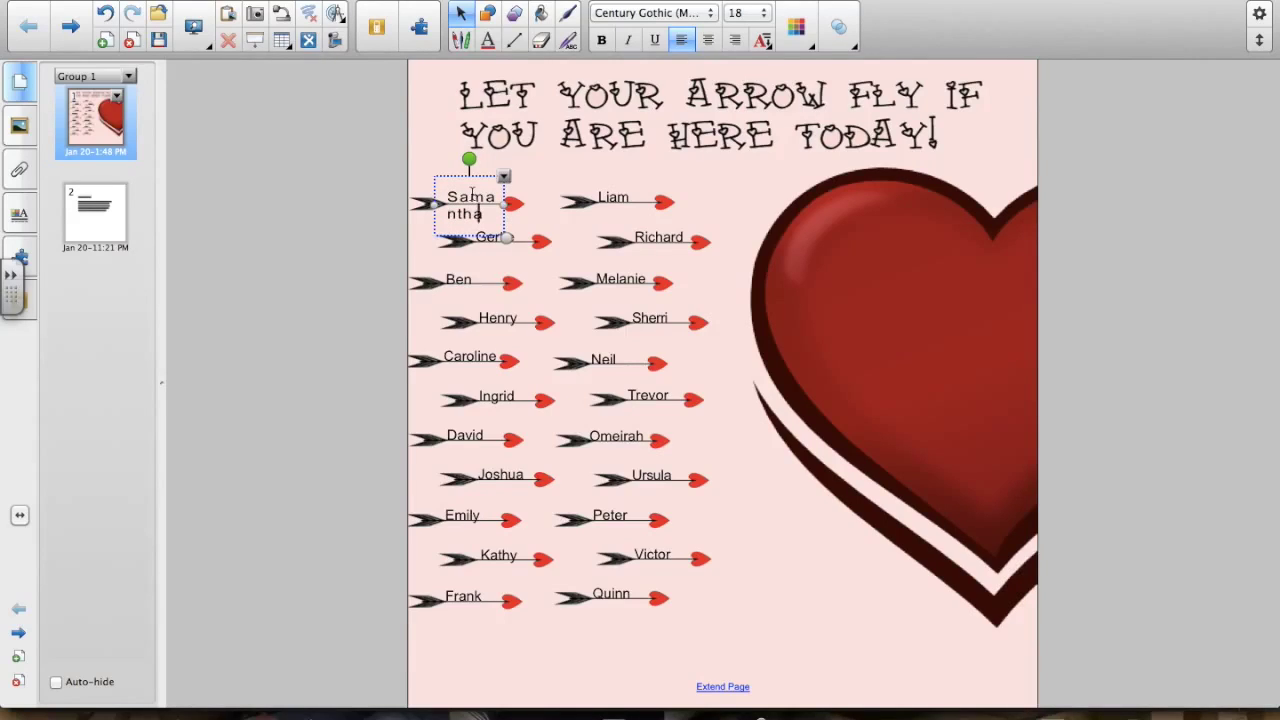
left_click_drag(437, 205, 421, 210)
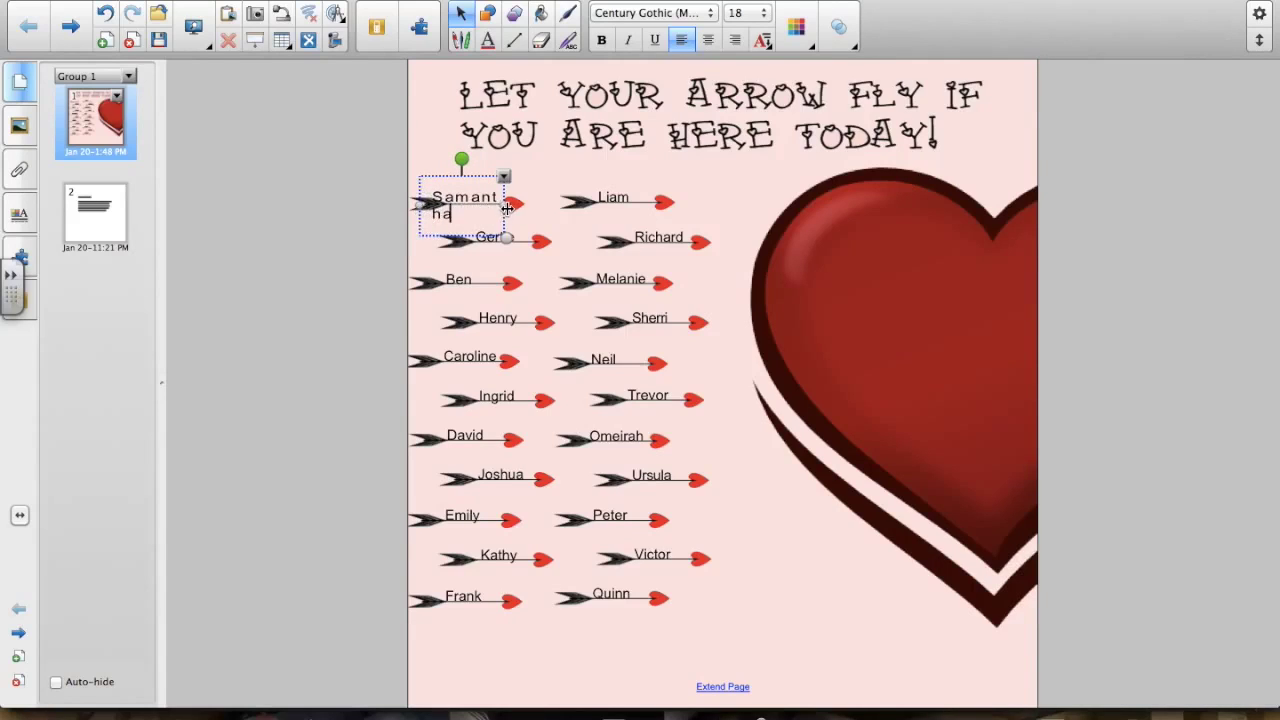
left_click_drag(504, 208, 530, 210)
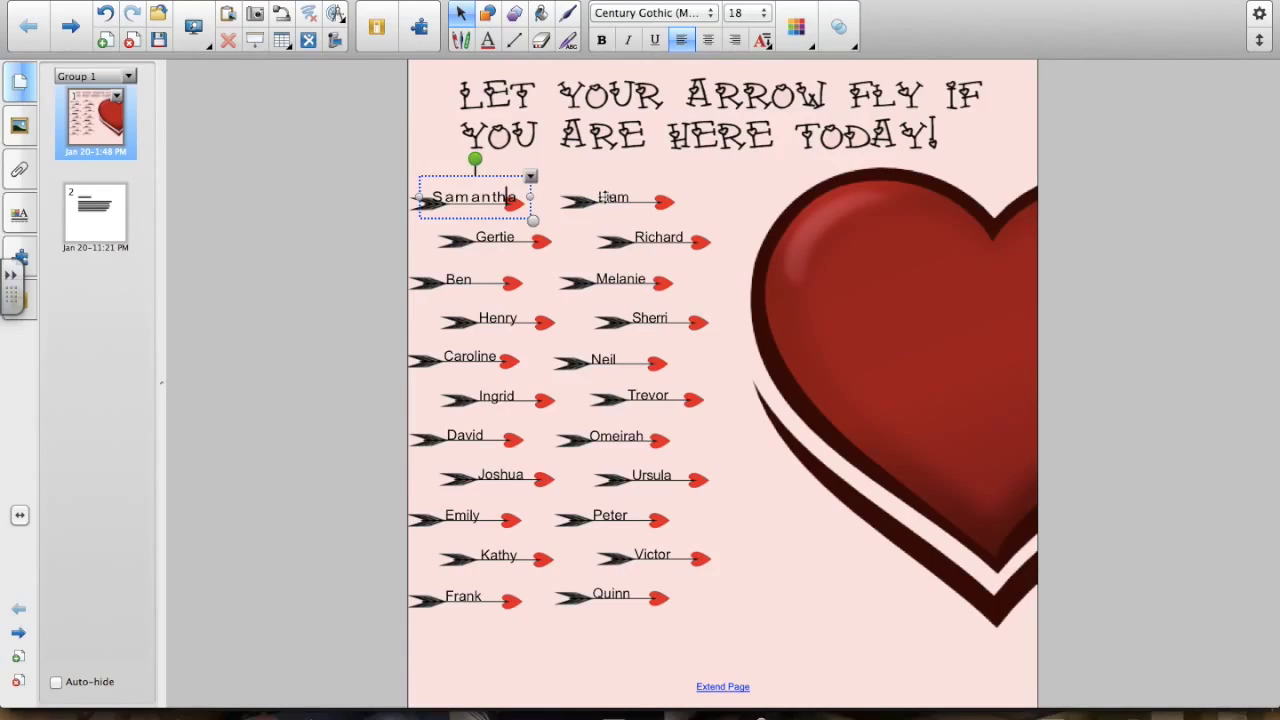
left_click(604, 203)
- Rename Liam to John and Gertie to Adam, and start retyping Richard as Simmy
left_click(604, 203)
double_click(604, 203)
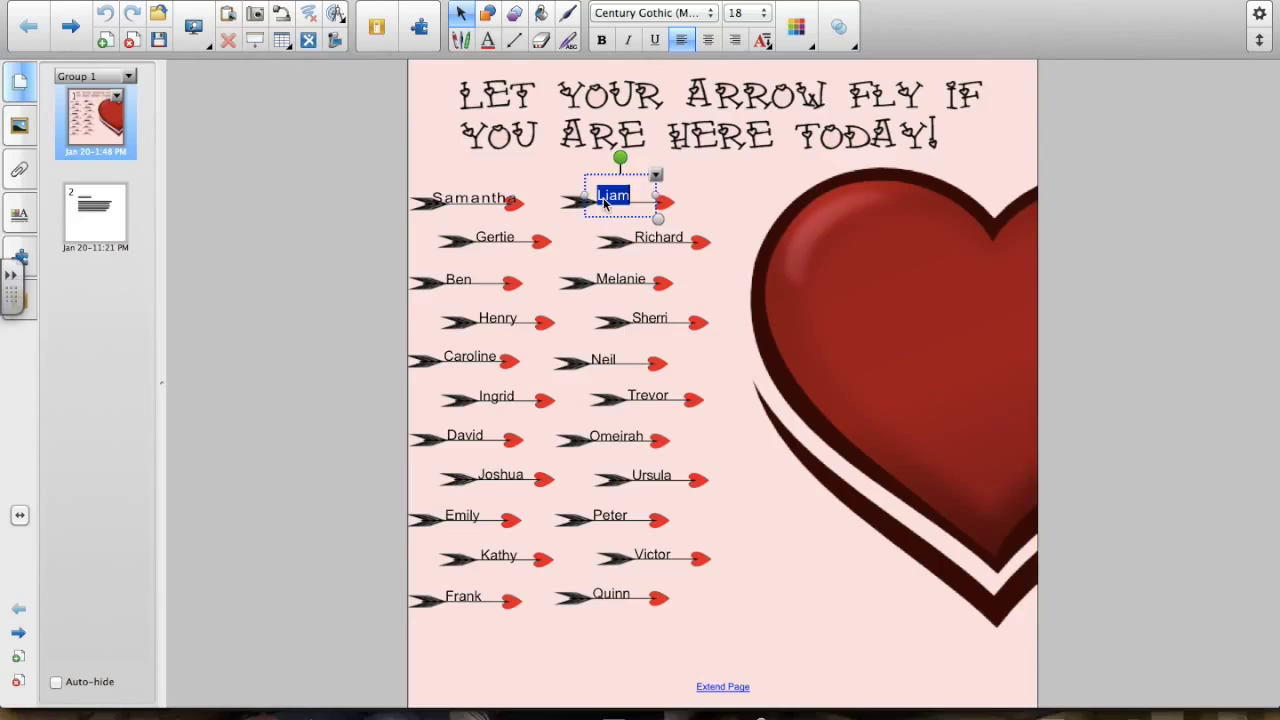
type("John")
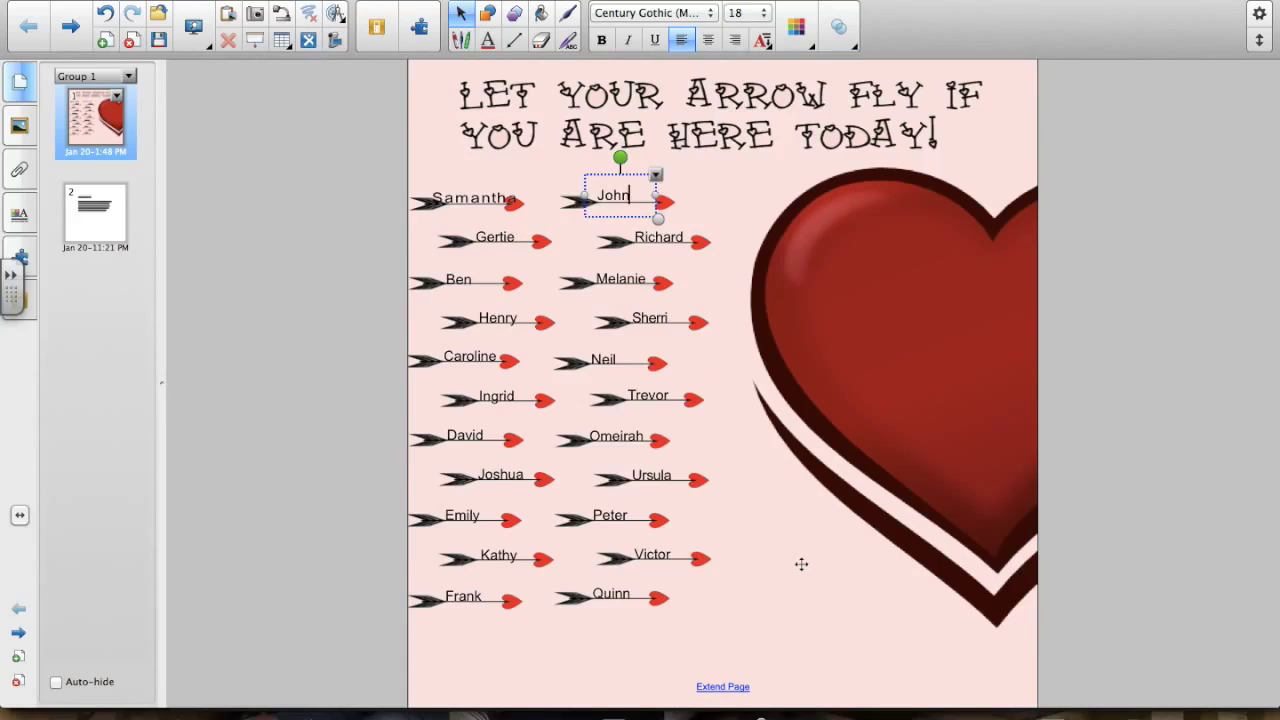
left_click(709, 449)
left_click(497, 241)
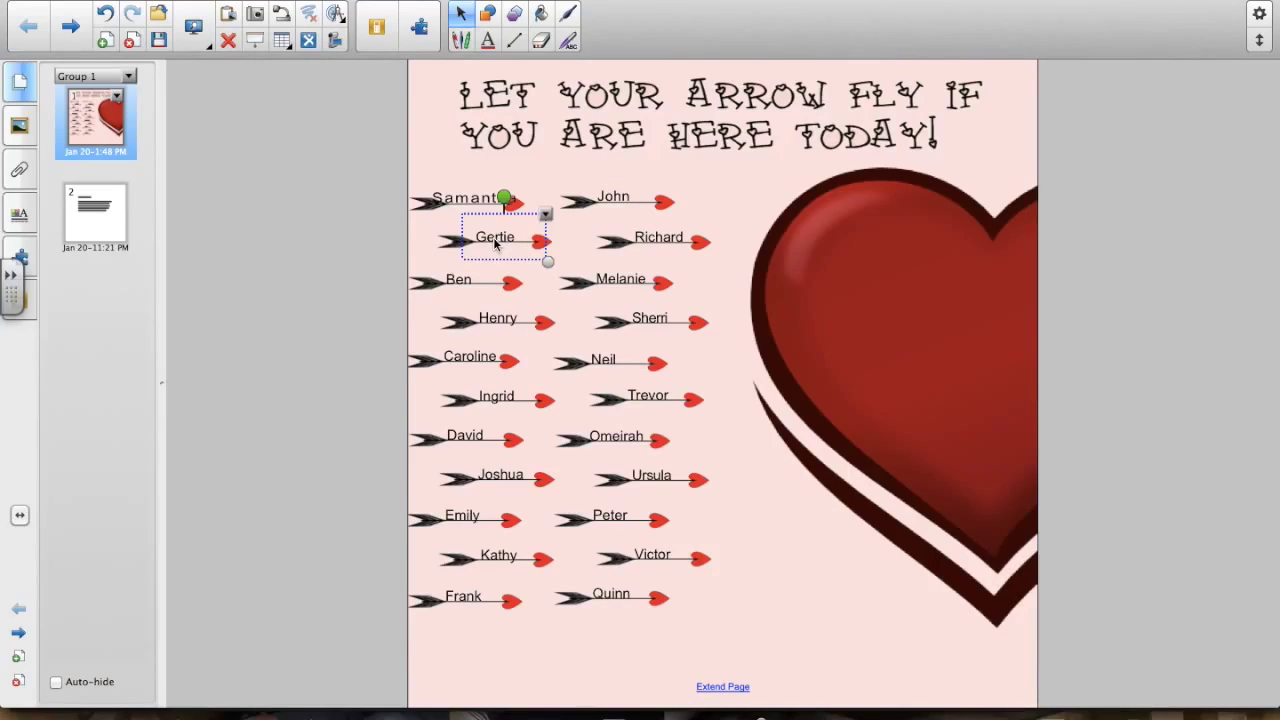
double_click(494, 243)
type("Adam")
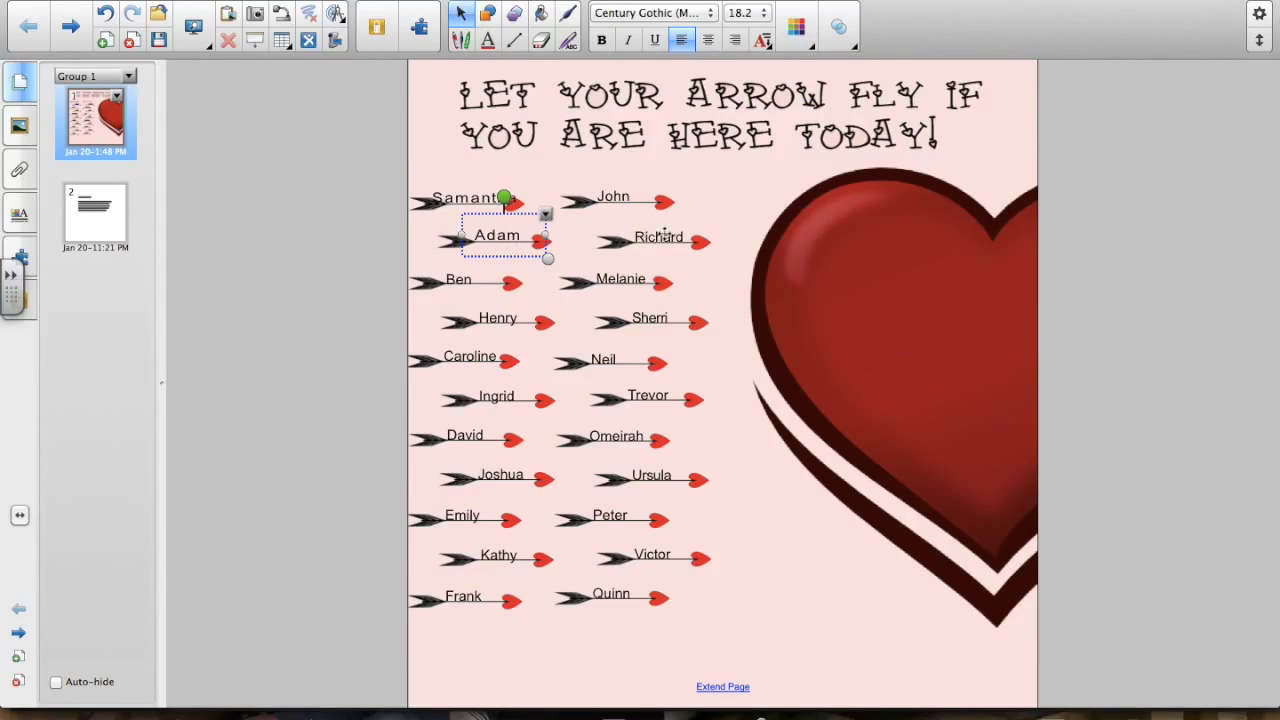
left_click(655, 237)
left_click(655, 240)
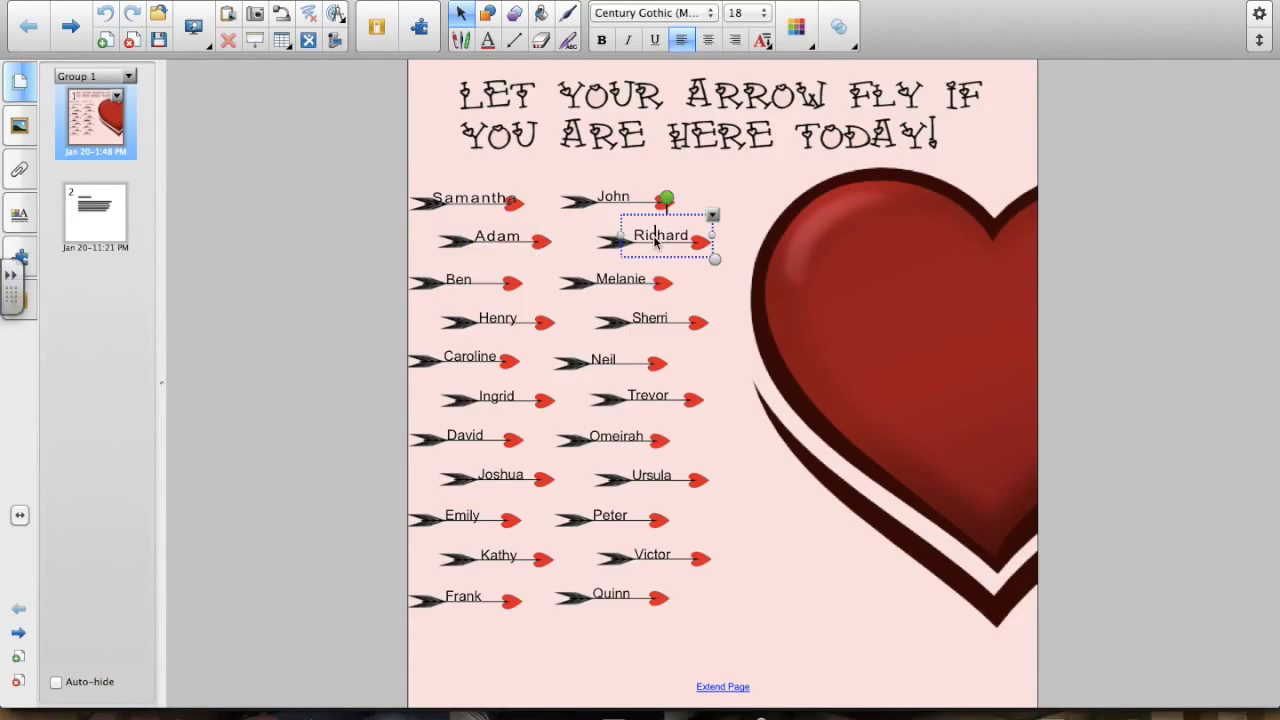
double_click(655, 240)
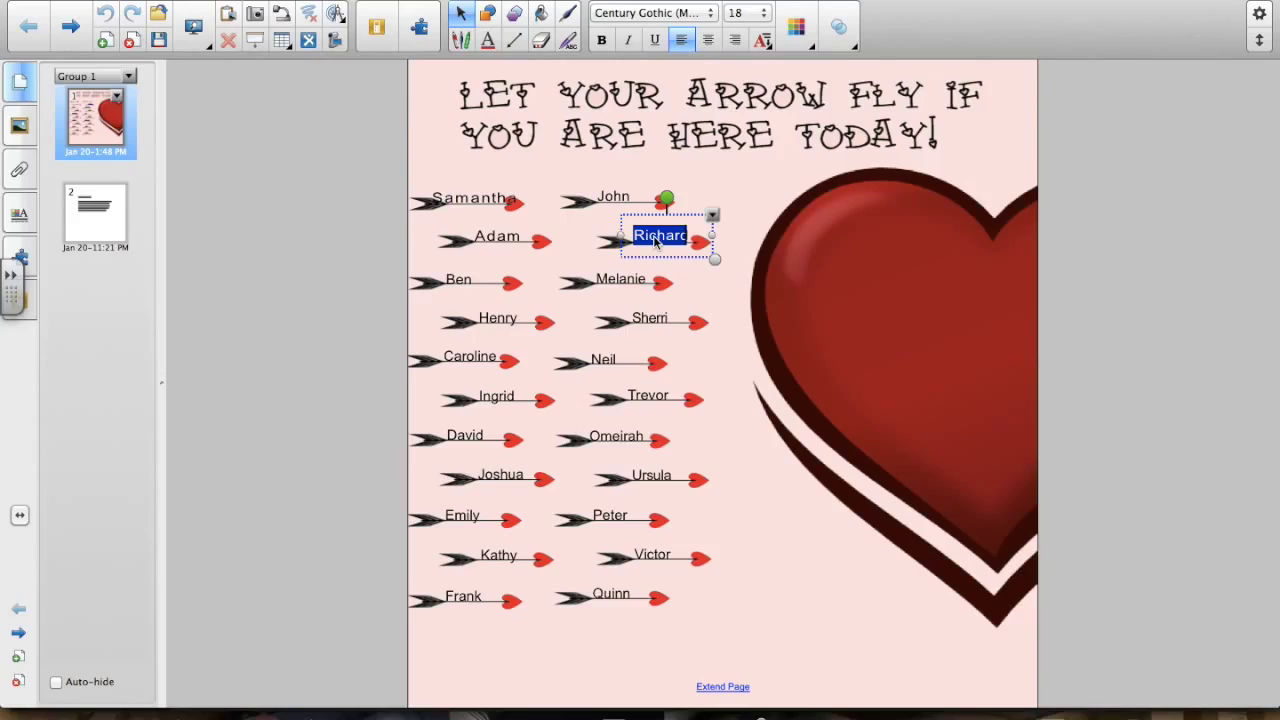
type("Simmy")
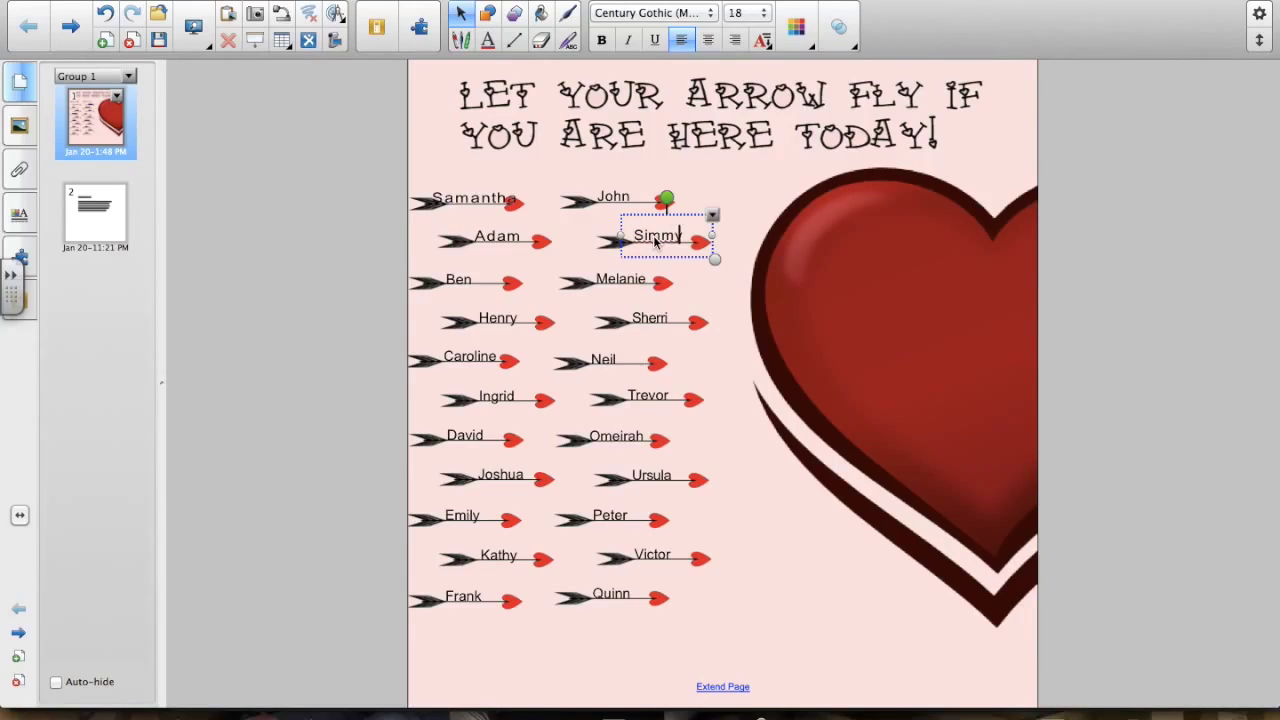
- Finish the Simmy label and group the Samantha arrow with its label
left_click(539, 186)
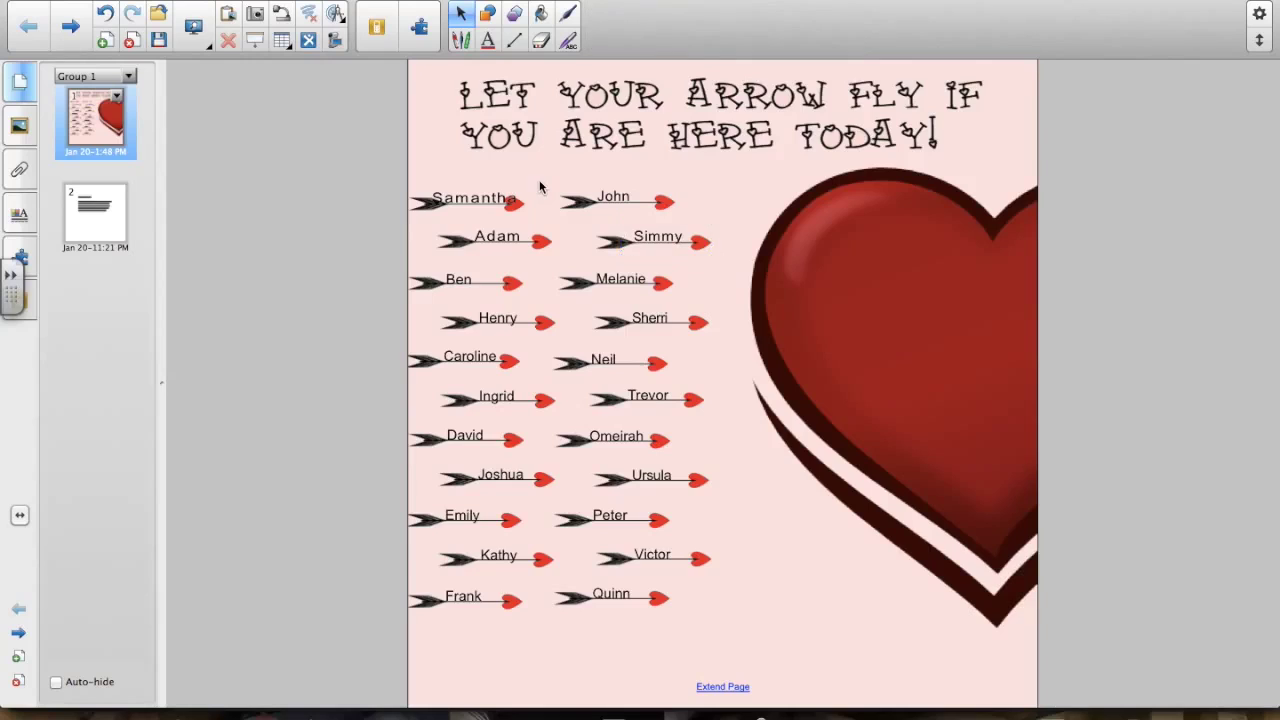
left_click_drag(538, 180, 436, 233)
right_click(533, 180)
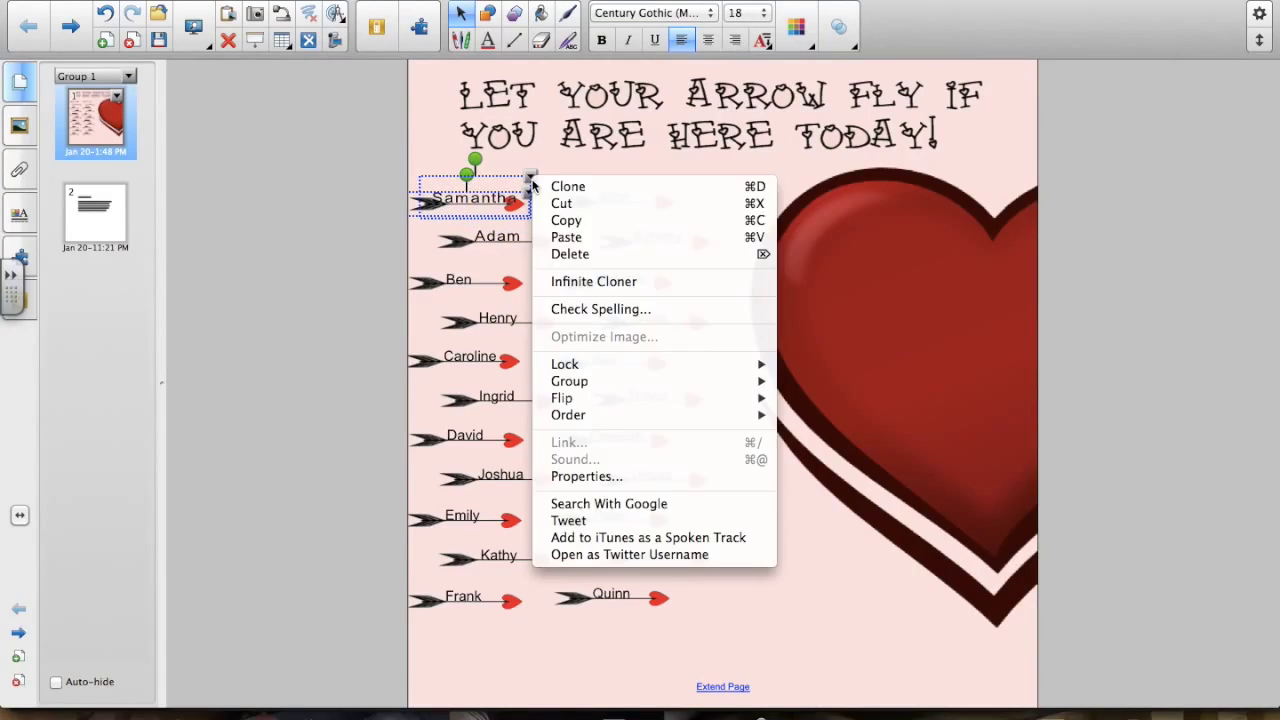
mouse_move(600, 381)
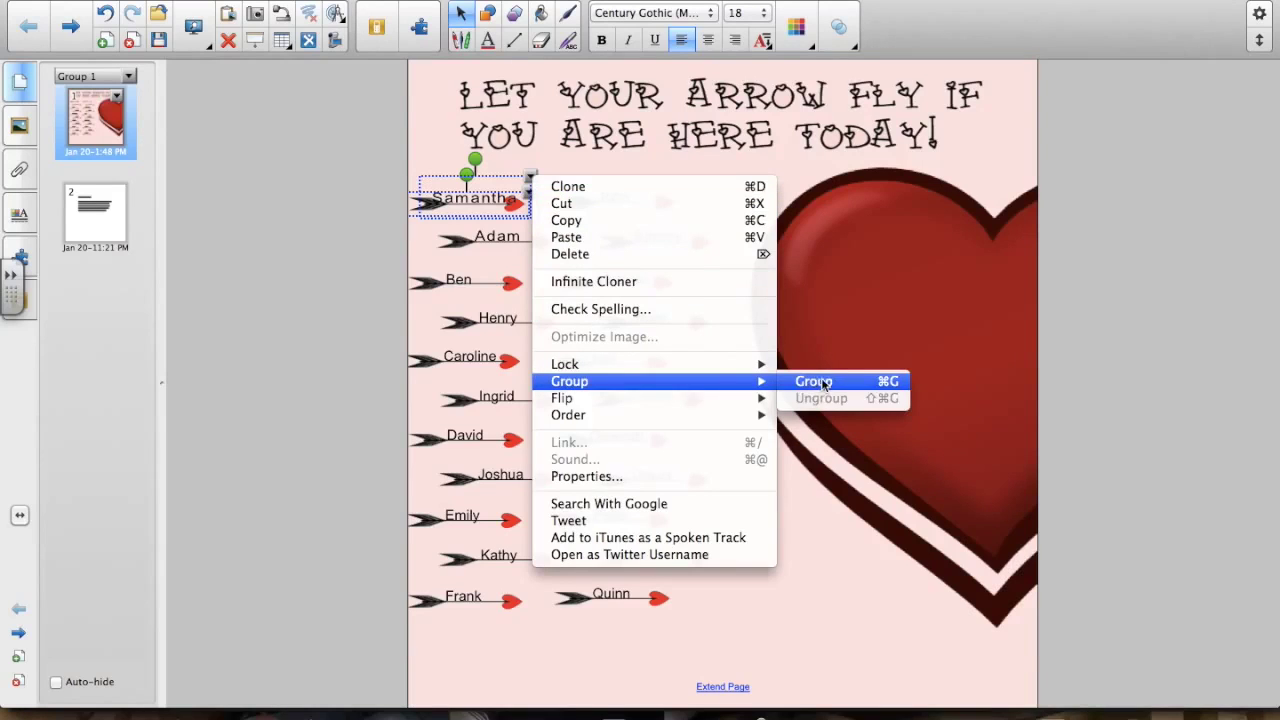
left_click(818, 381)
- Select the John arrow and group it through the options menu
left_click_drag(692, 172, 606, 222)
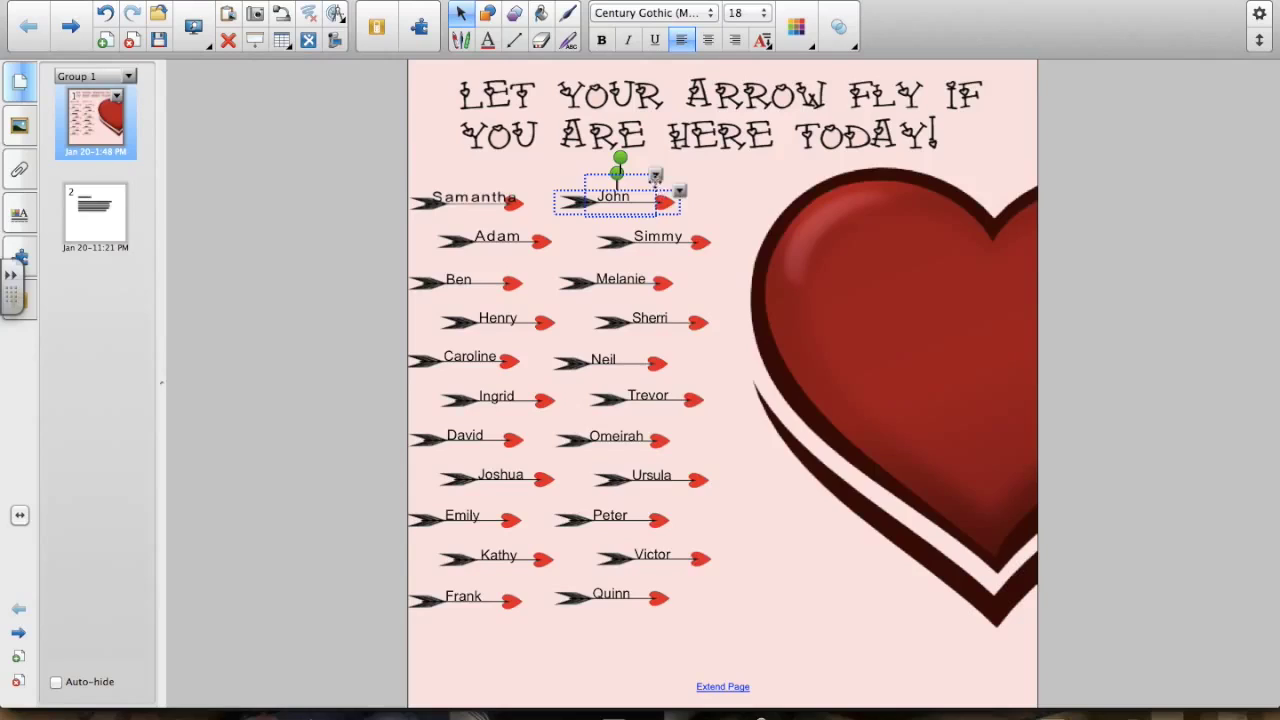
left_click(655, 178)
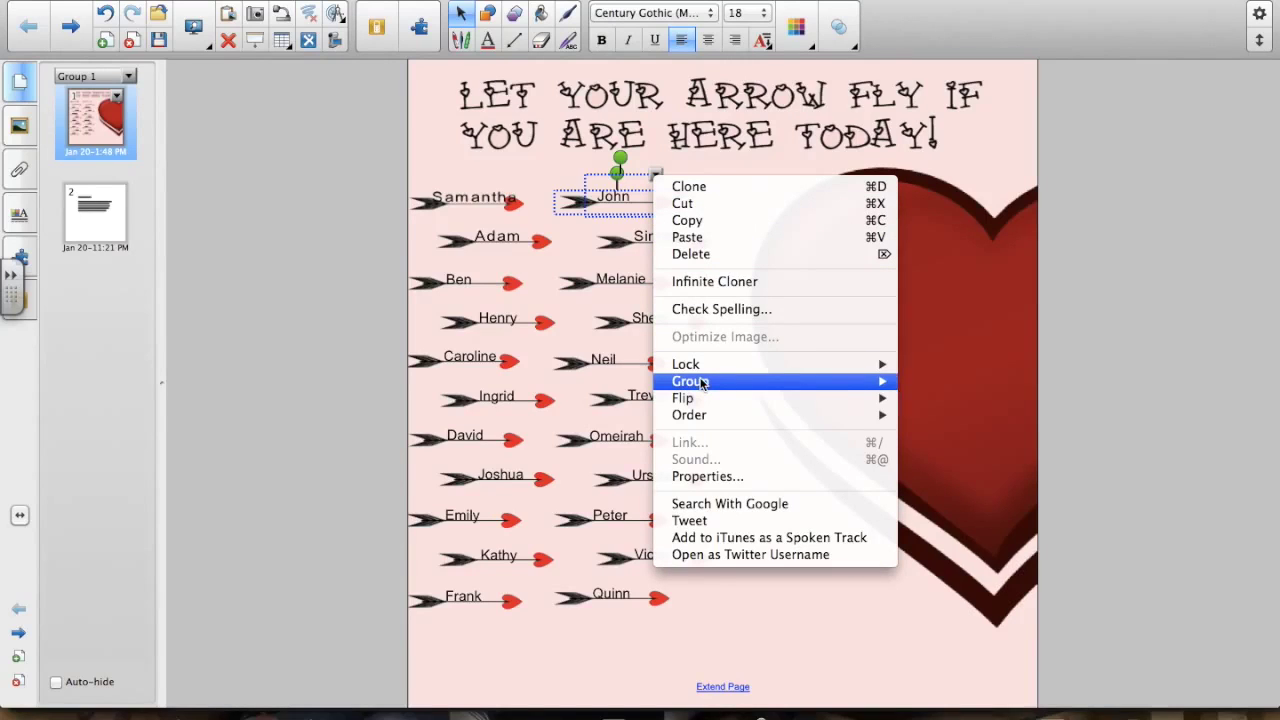
mouse_move(737, 383)
left_click(909, 386)
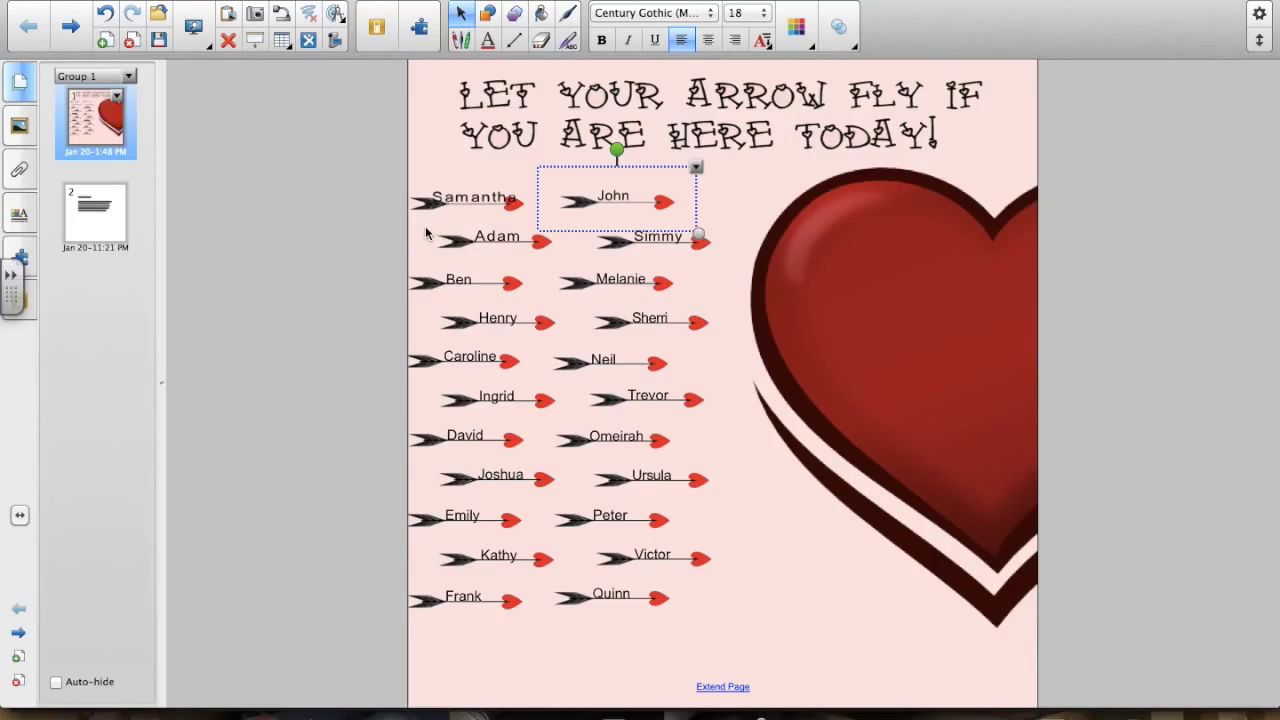
- Group Samantha with Adam and John with Simmy using Cmd+G, then reselect Samantha and Adam
left_click_drag(422, 222, 527, 263)
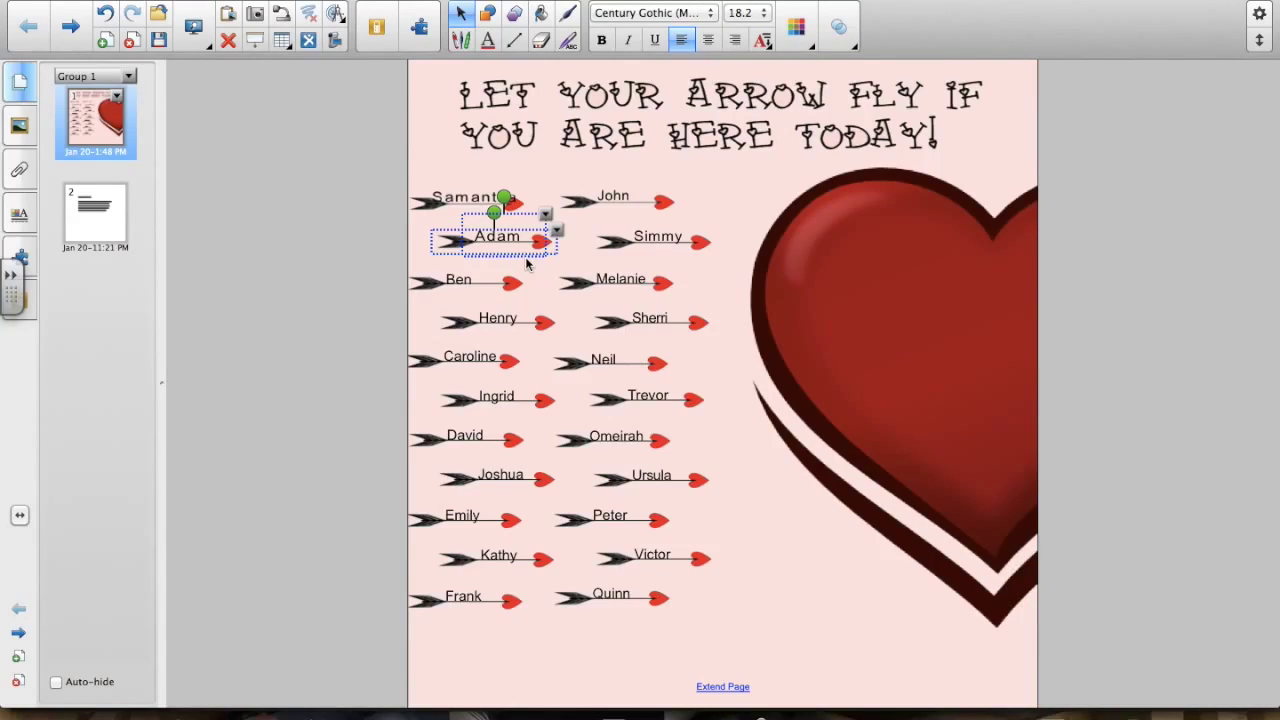
key("super+g")
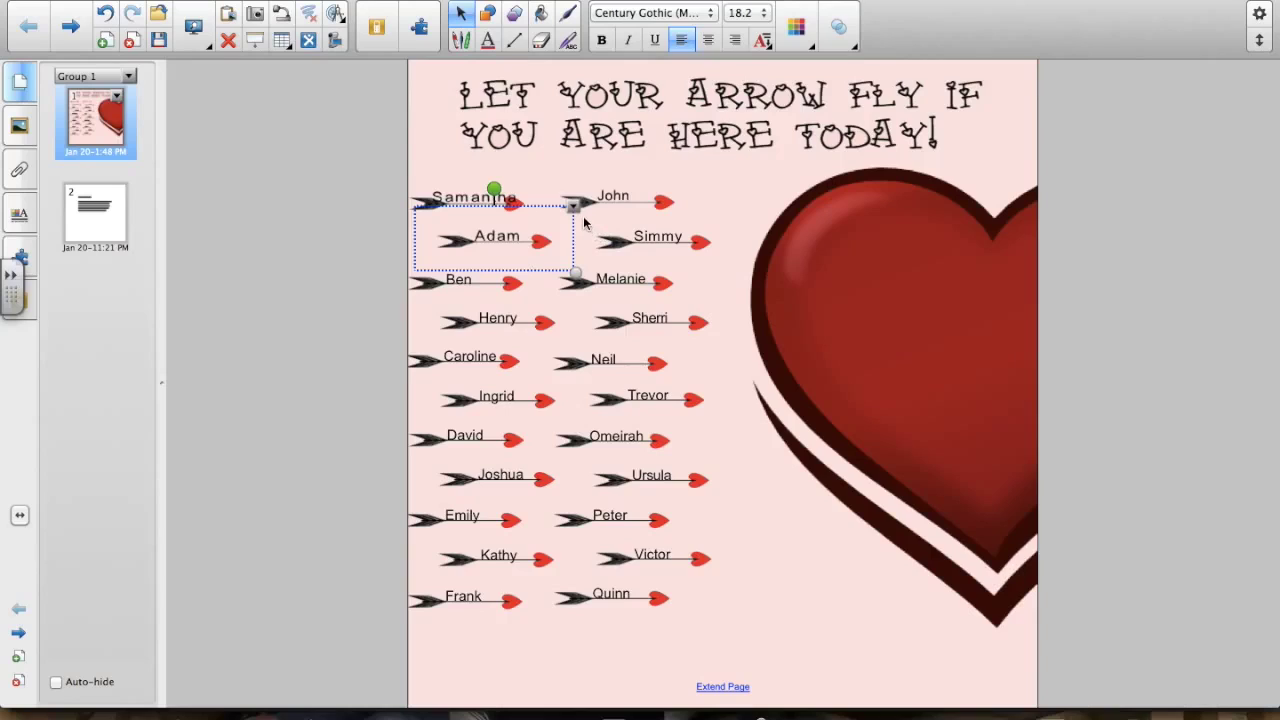
left_click_drag(583, 214, 711, 270)
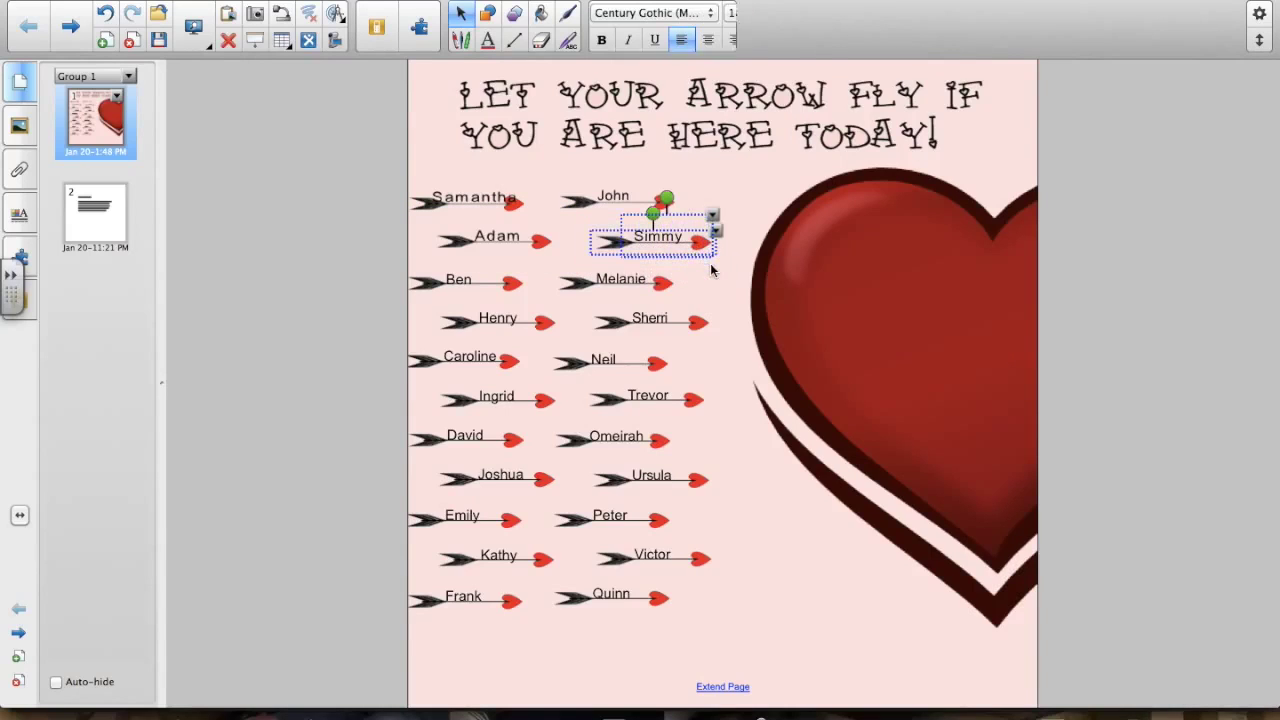
key("super+g")
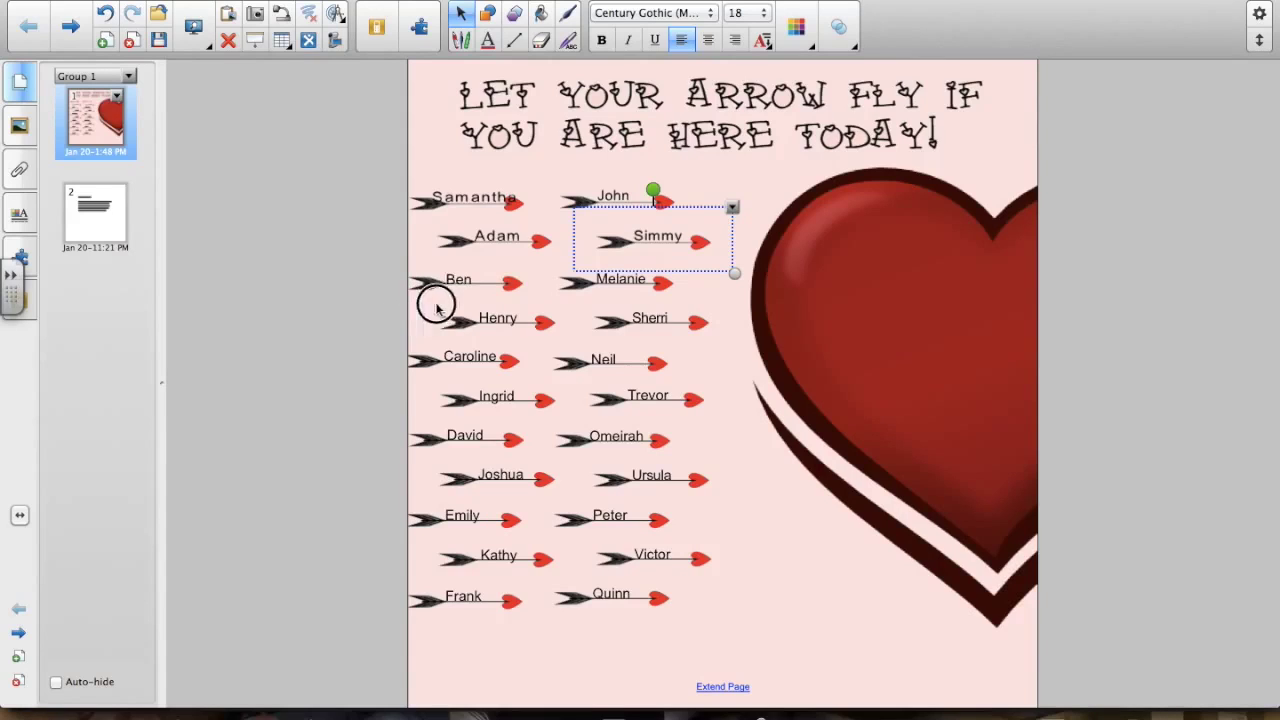
left_click(693, 302)
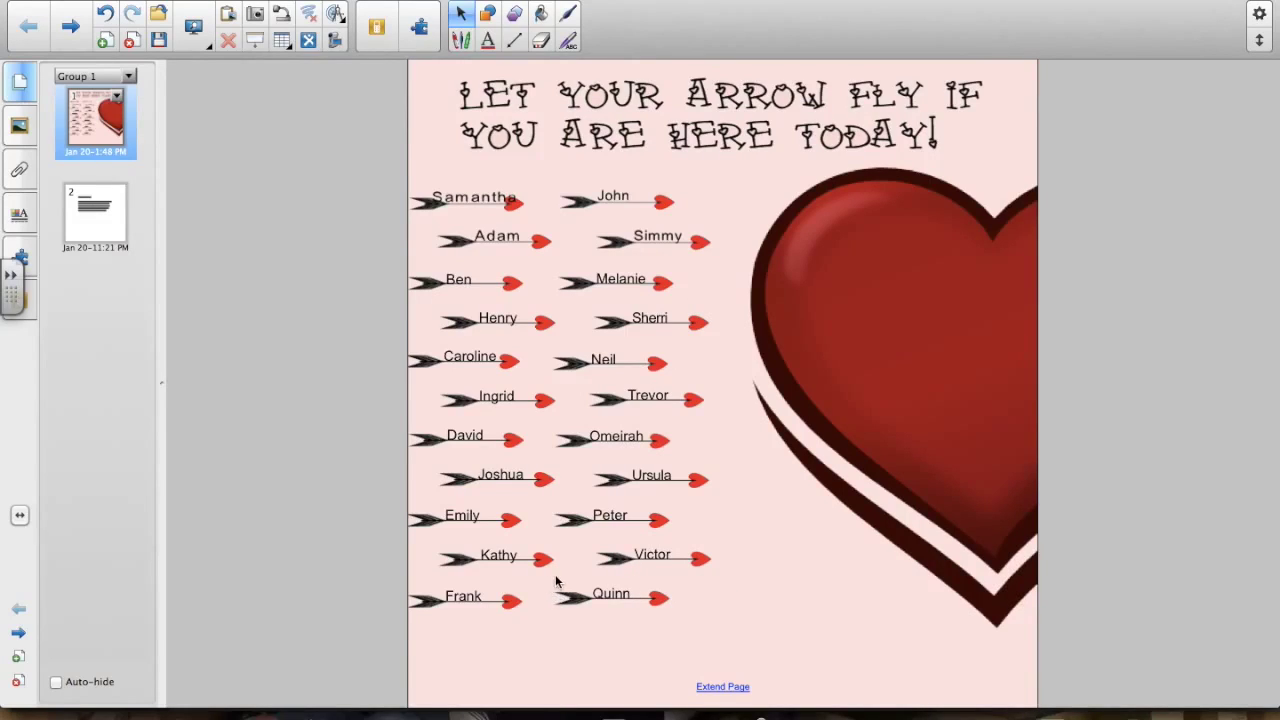
left_click_drag(536, 181, 422, 235)
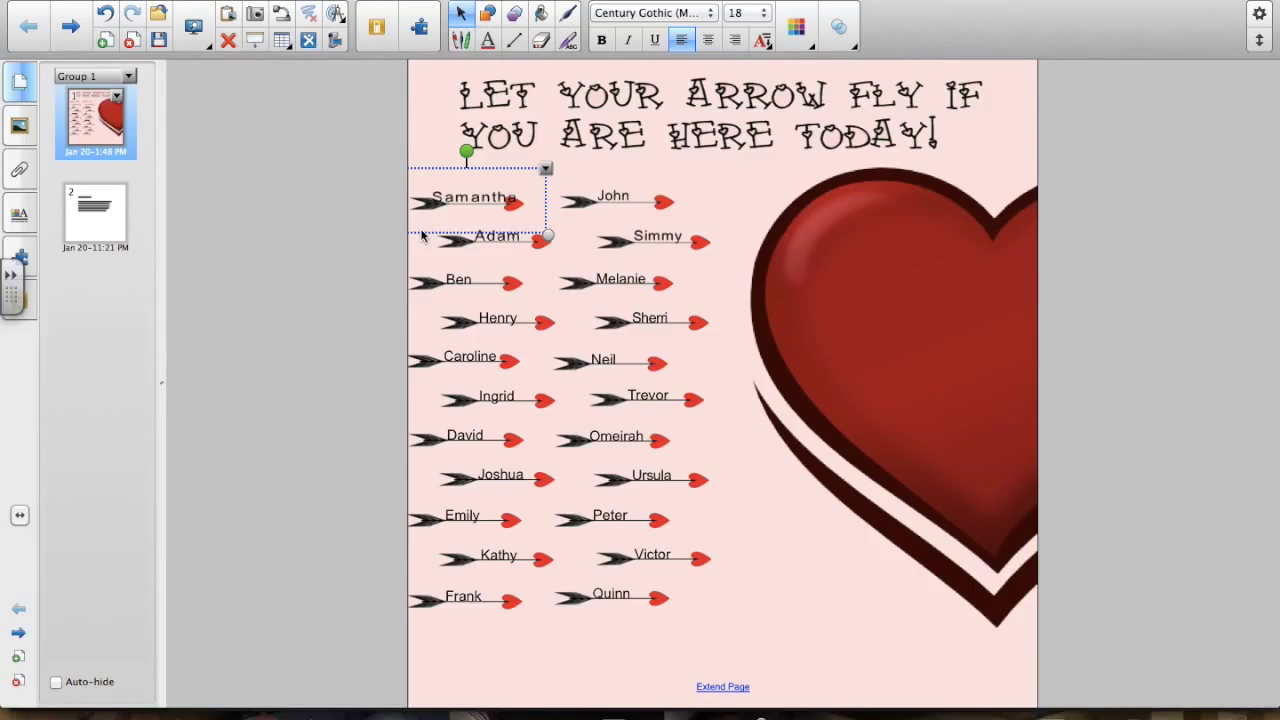
- Make the Samantha arrow an infinite cloner and pull two copies out, one toward the heart
left_click(546, 170)
left_click(599, 272)
mouse_move(482, 200)
left_mouse_down()
mouse_move(557, 214)
mouse_move(758, 210)
mouse_move(760, 184)
left_mouse_up()
left_click_drag(497, 203, 564, 162)
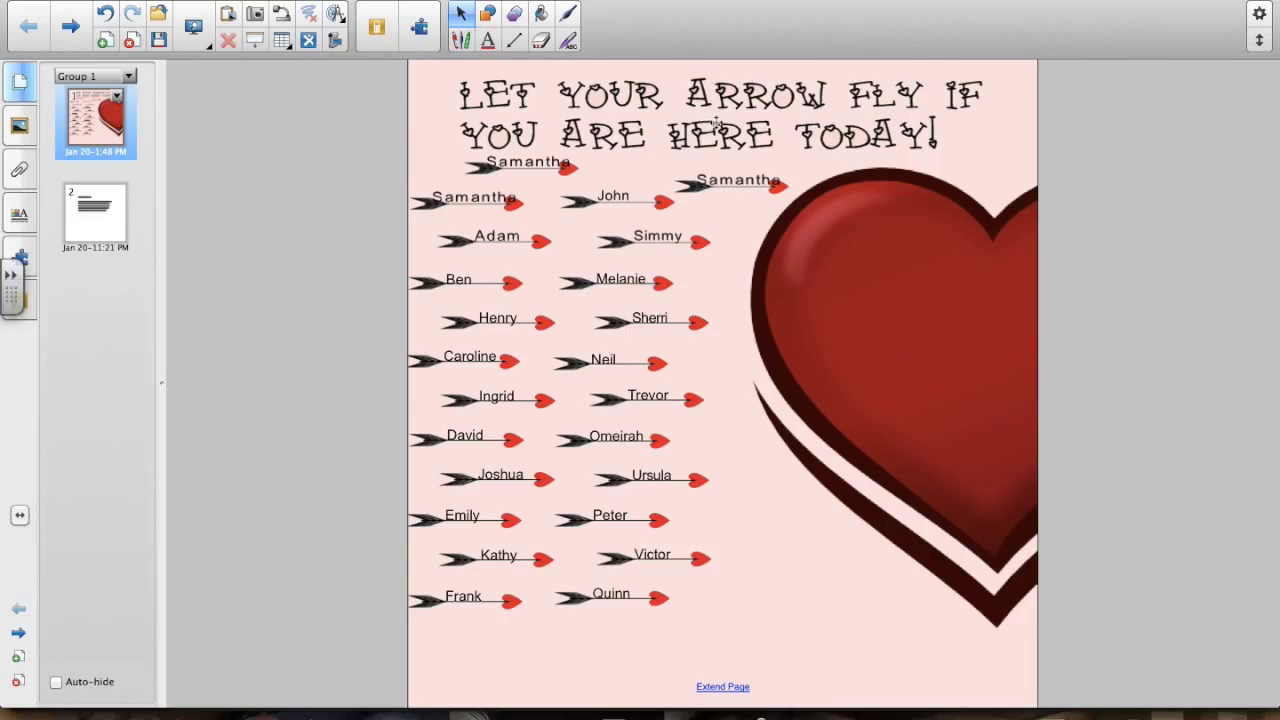
- Ungroup the Samantha copy beside the heart into separate parts
left_click(676, 187)
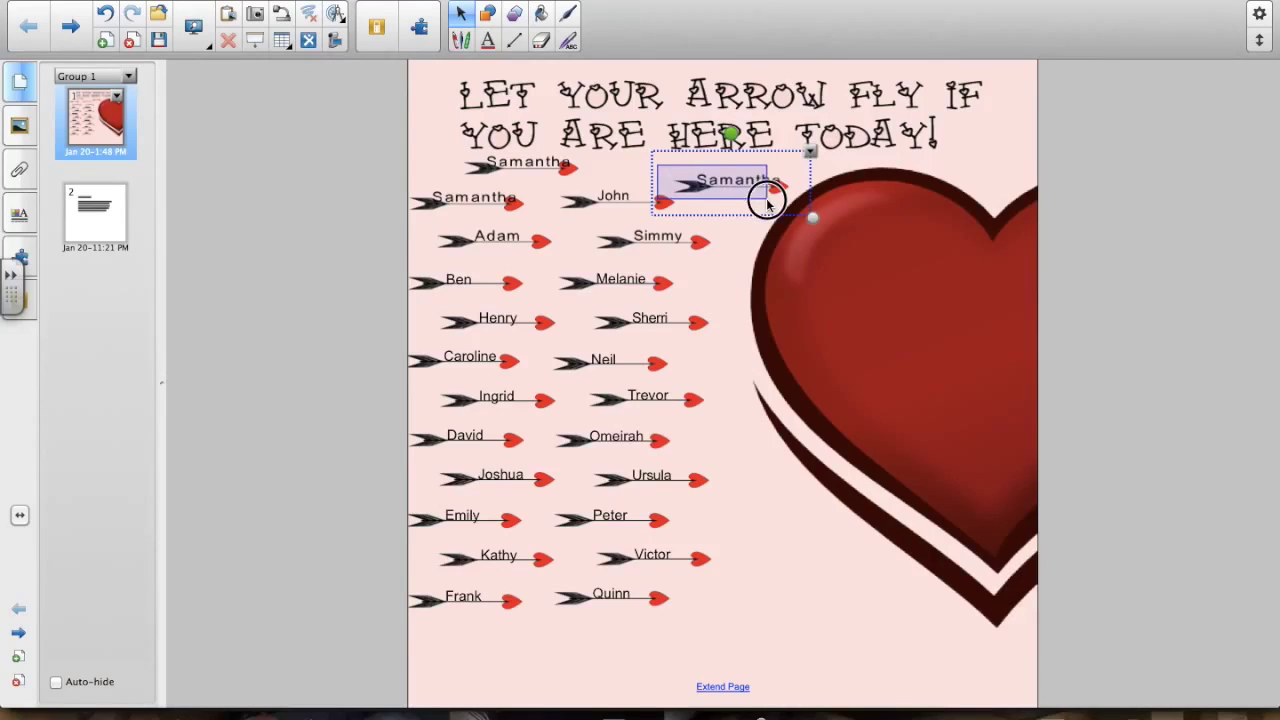
left_click(812, 155)
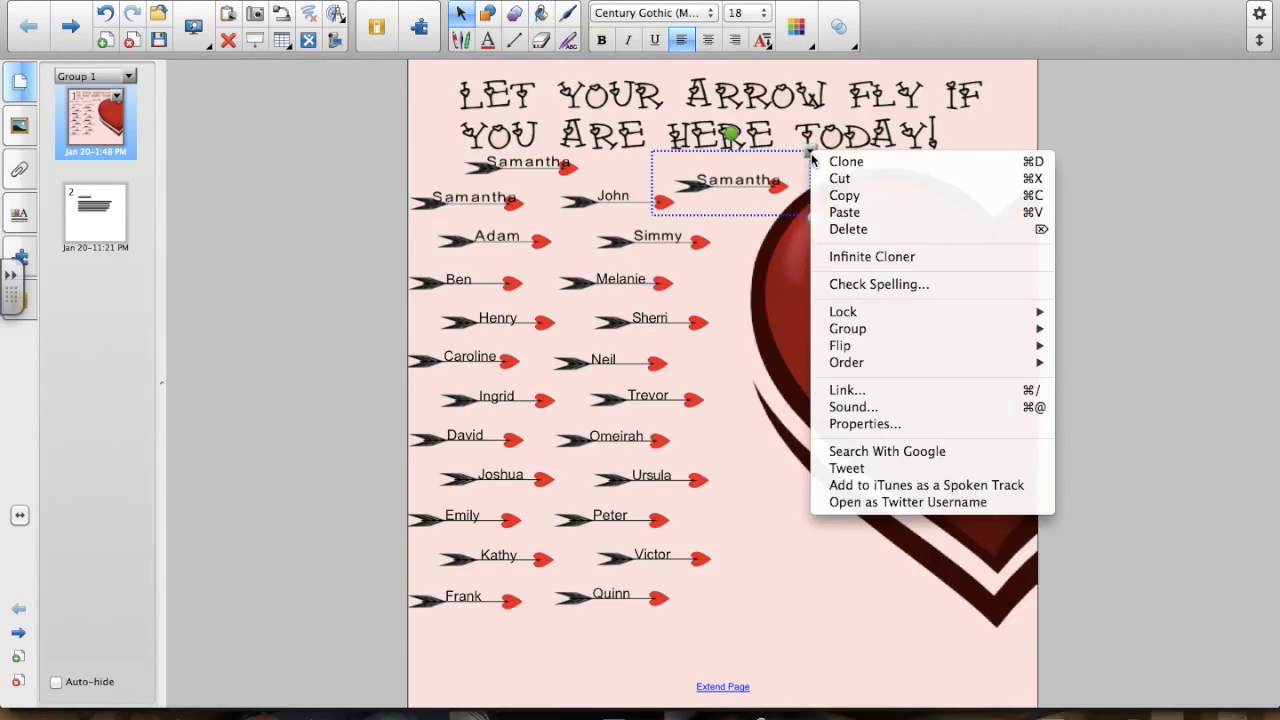
mouse_move(833, 333)
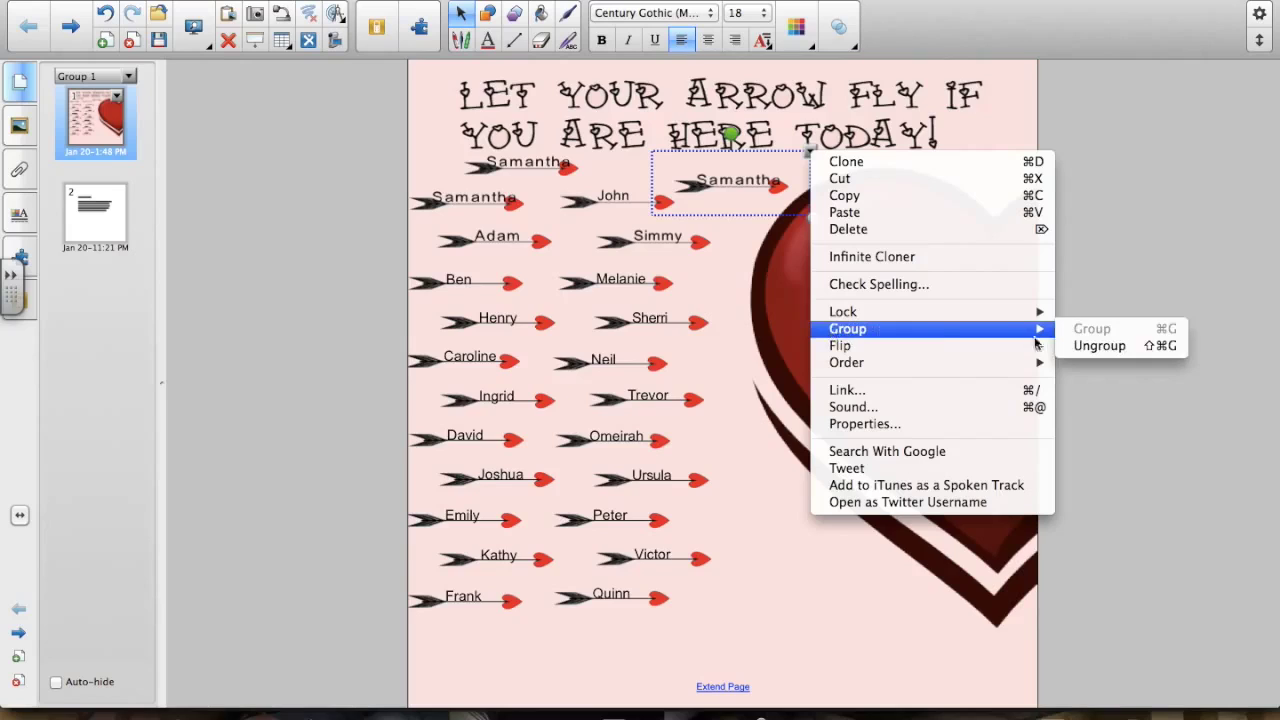
left_click(1100, 345)
left_click(738, 211)
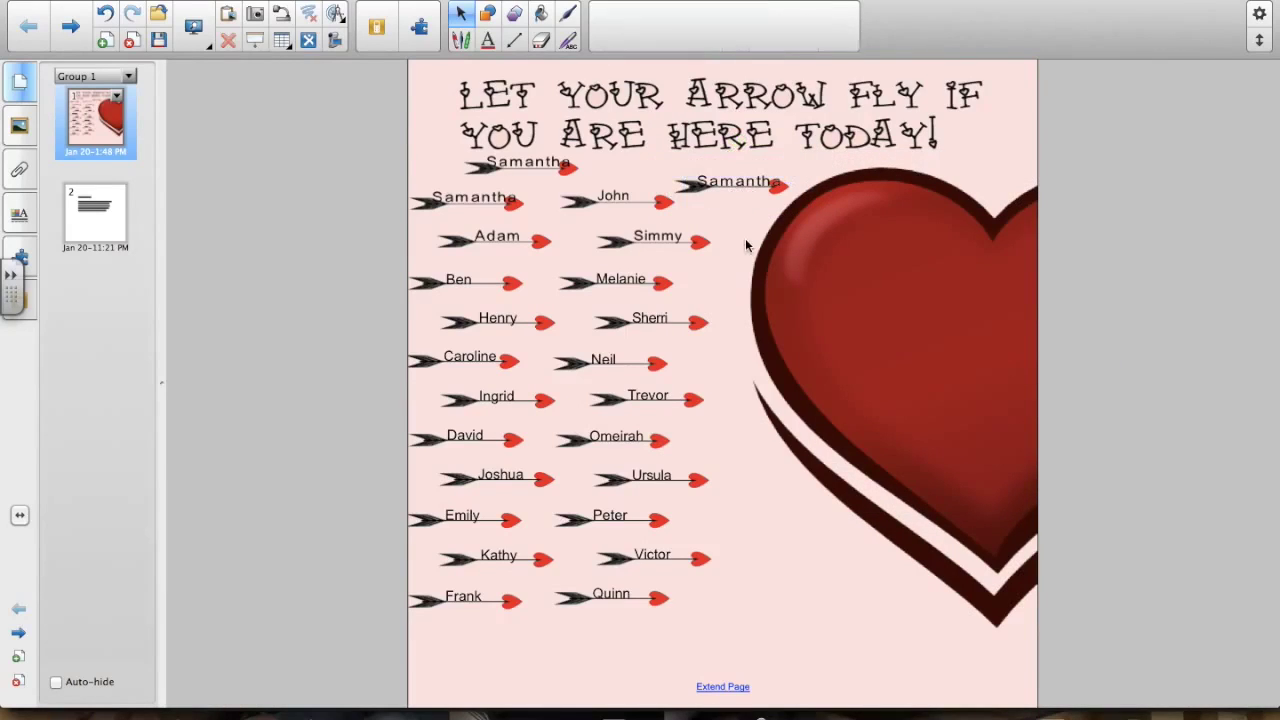
- Rename the copy's label from Samantha to 'Mary' and nudge it into place on its arrow
left_click(726, 186)
left_click(726, 186)
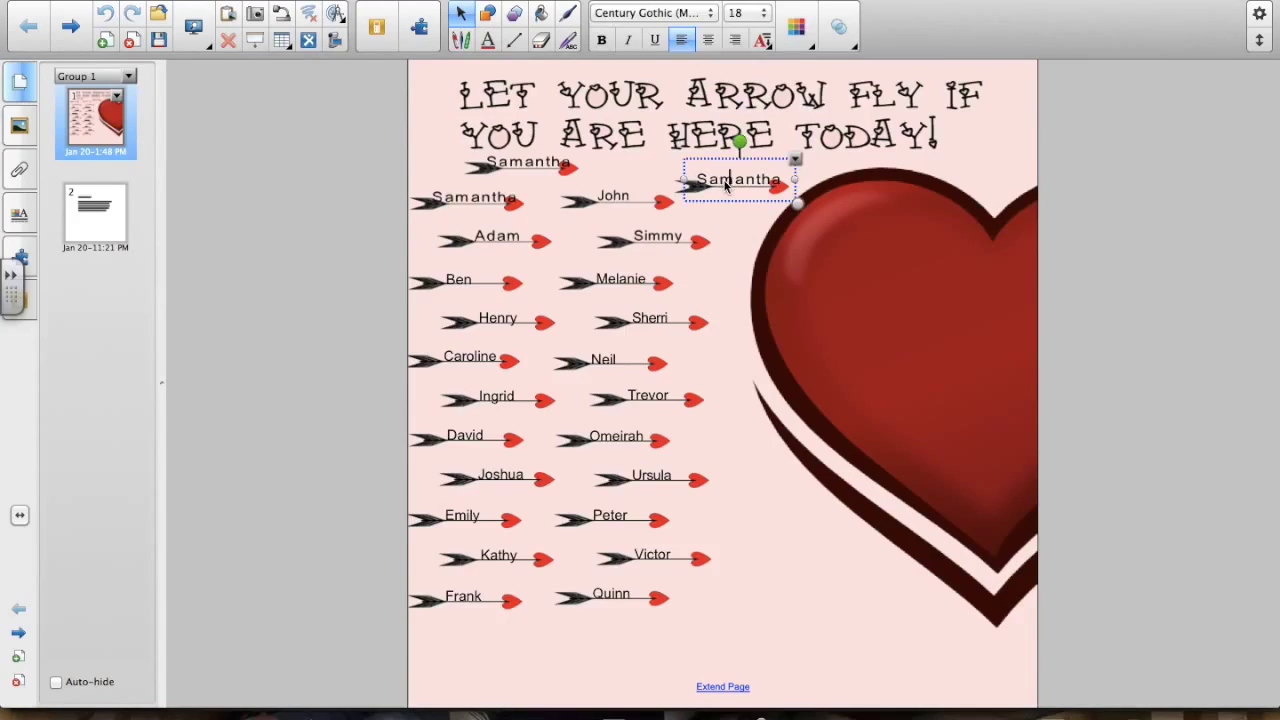
double_click(726, 186)
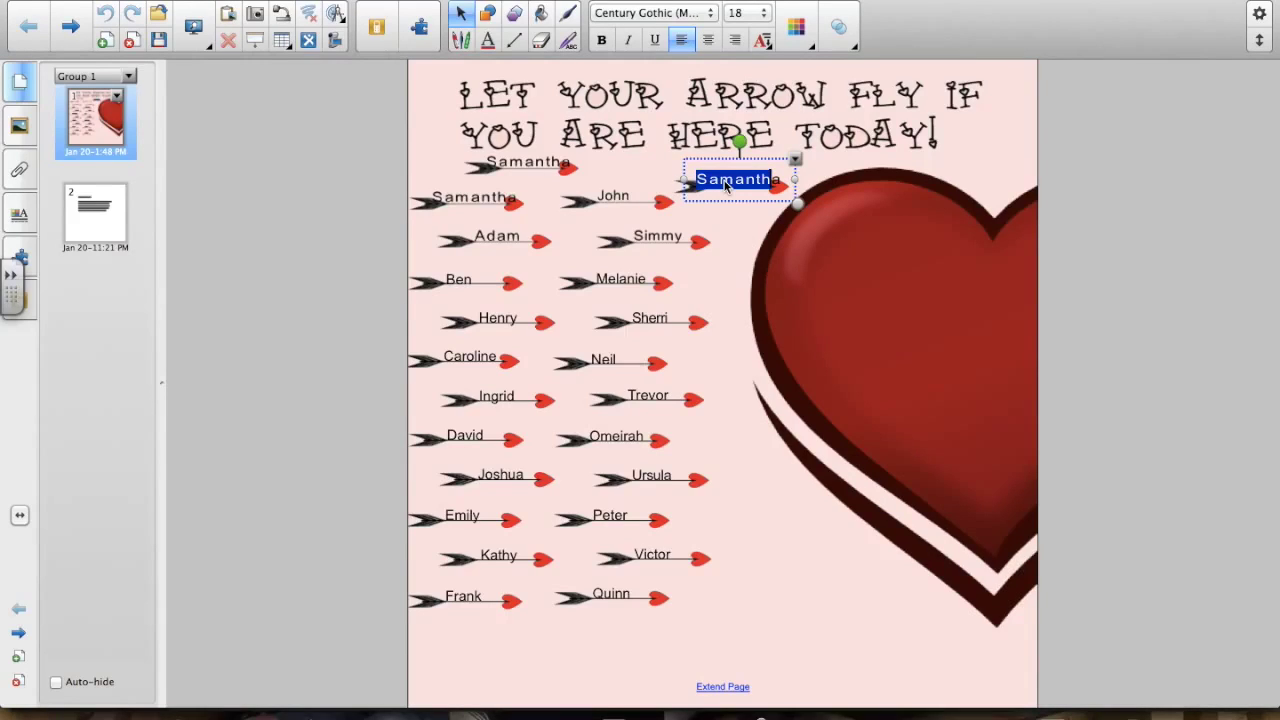
type("Ma")
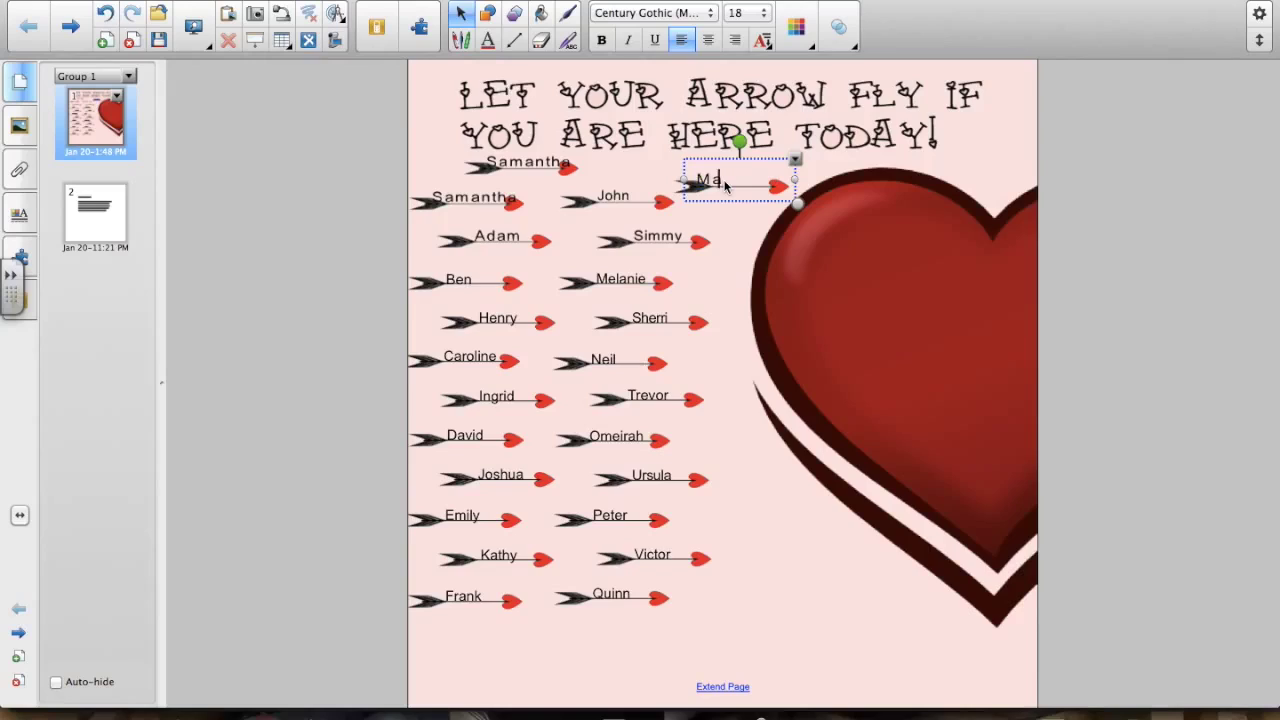
type("ry")
left_click(843, 268)
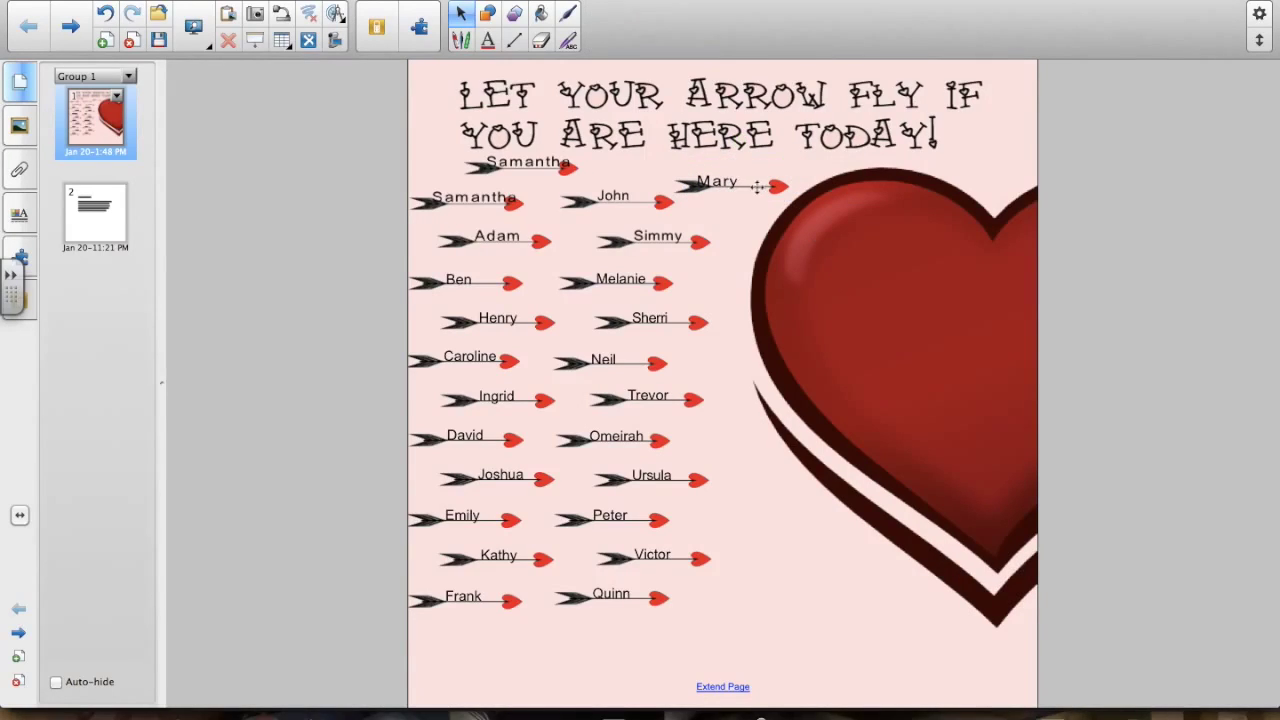
left_click(727, 181)
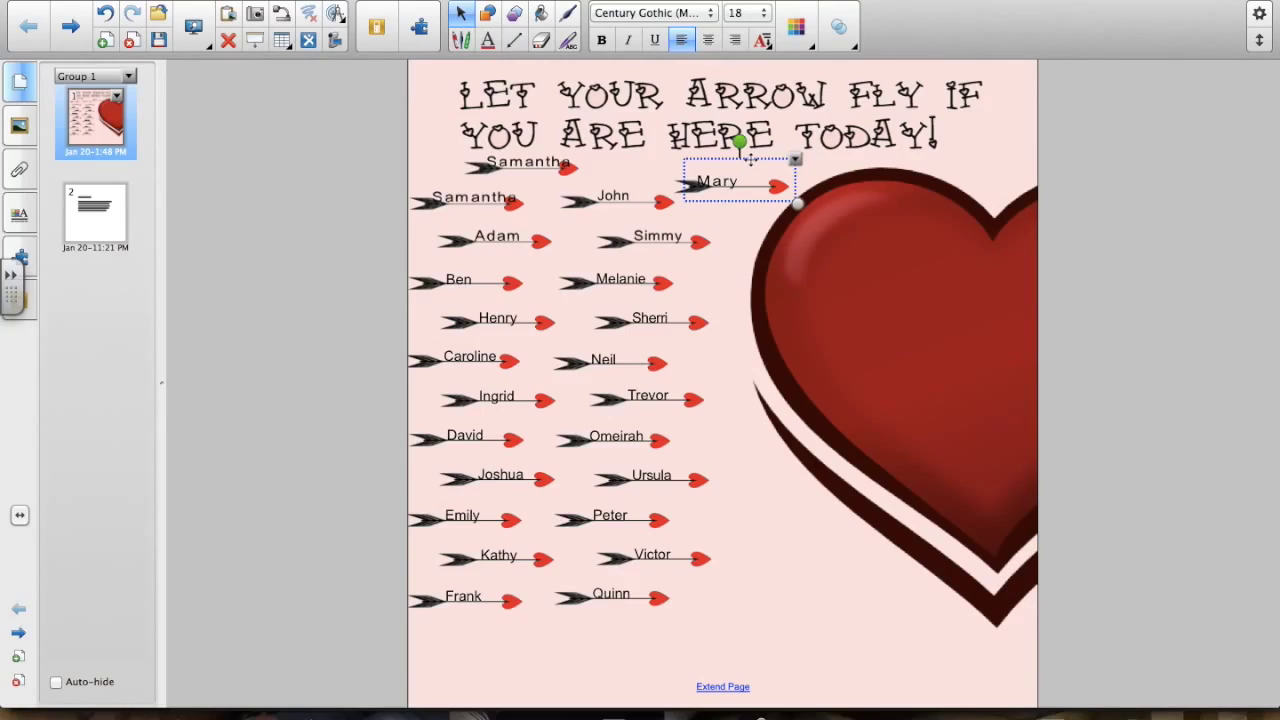
left_click_drag(750, 160, 777, 157)
left_click(1003, 167)
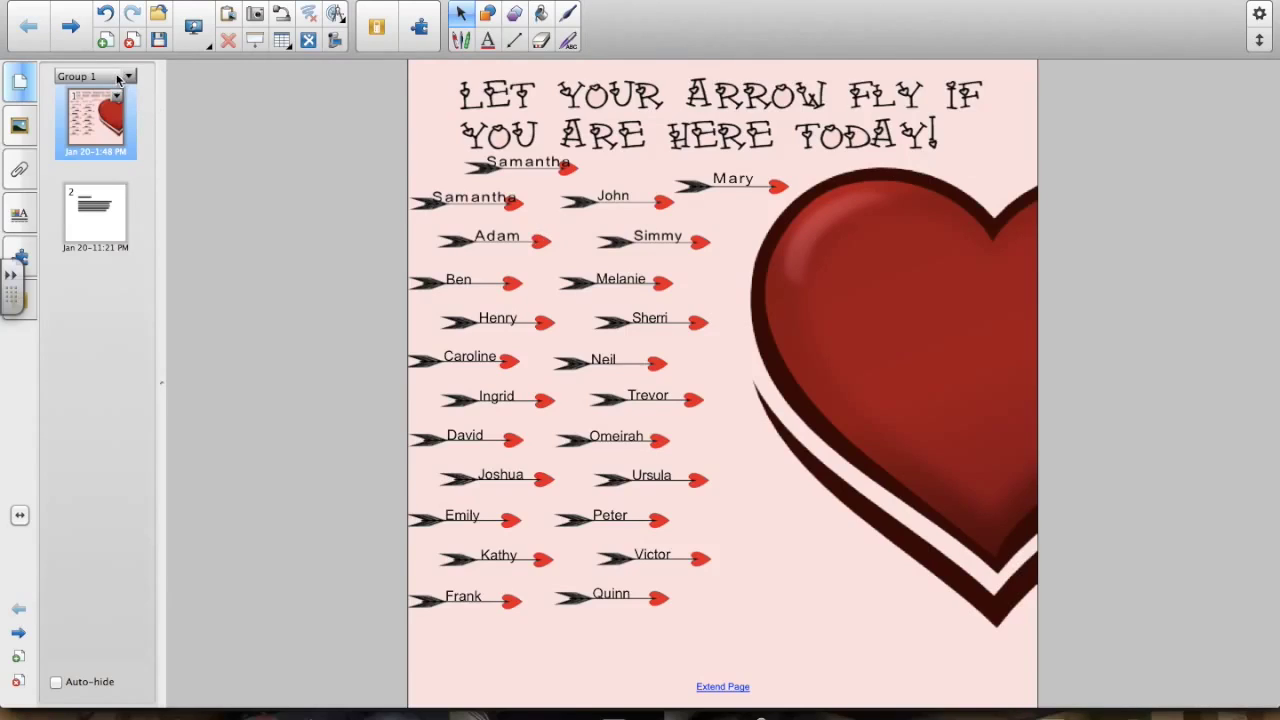
left_click(135, 0)
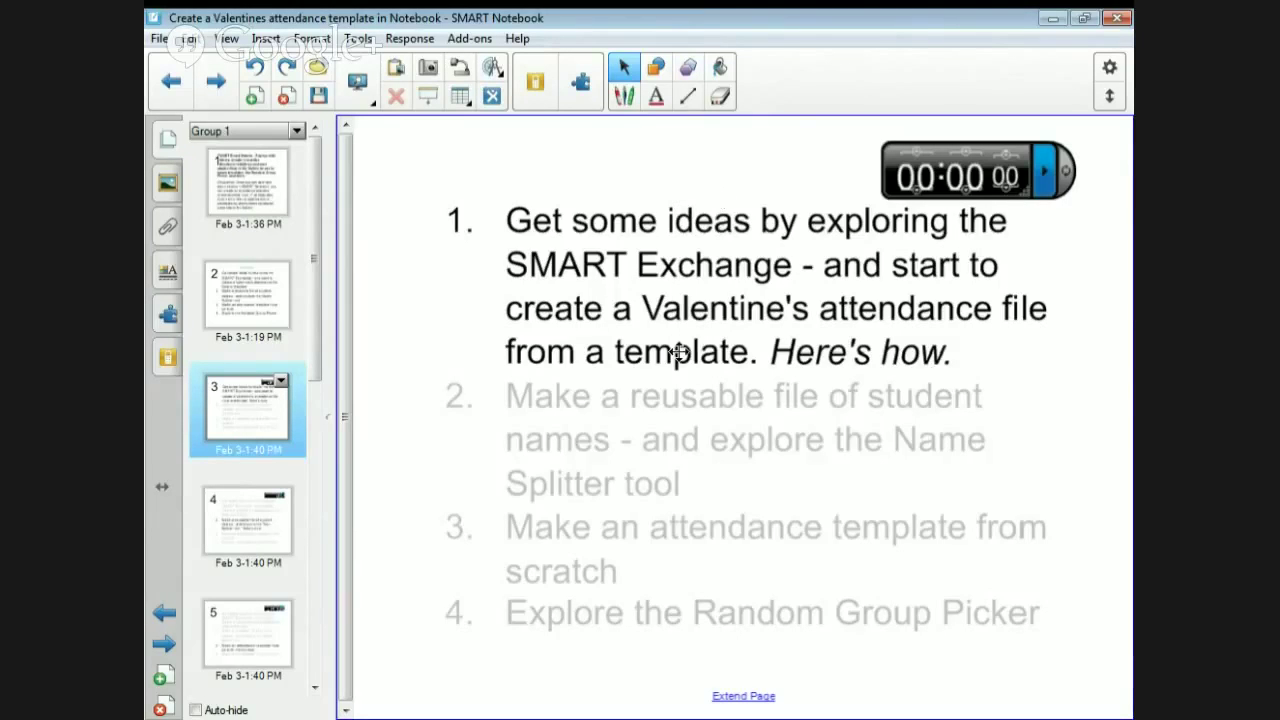
left_click(845, 360)
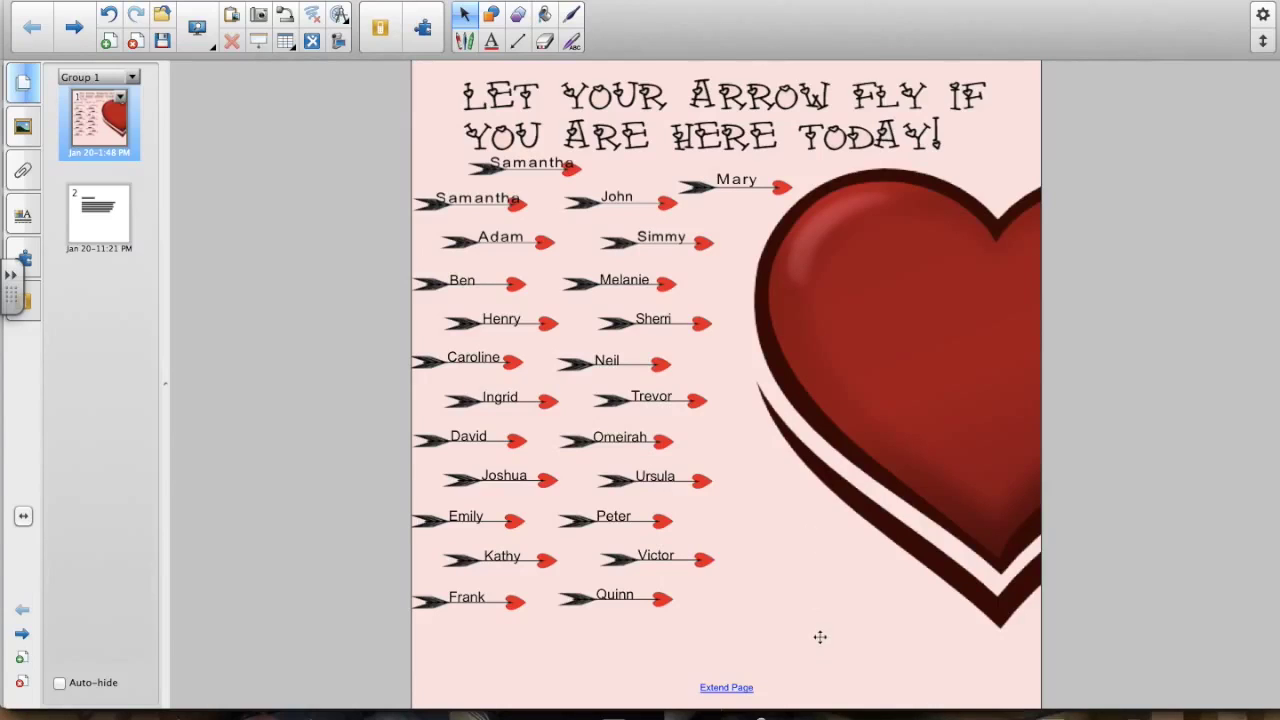
- Select all the name arrows and give them a Fly Out object animation, opening its direction options
left_click_drag(820, 637, 400, 151)
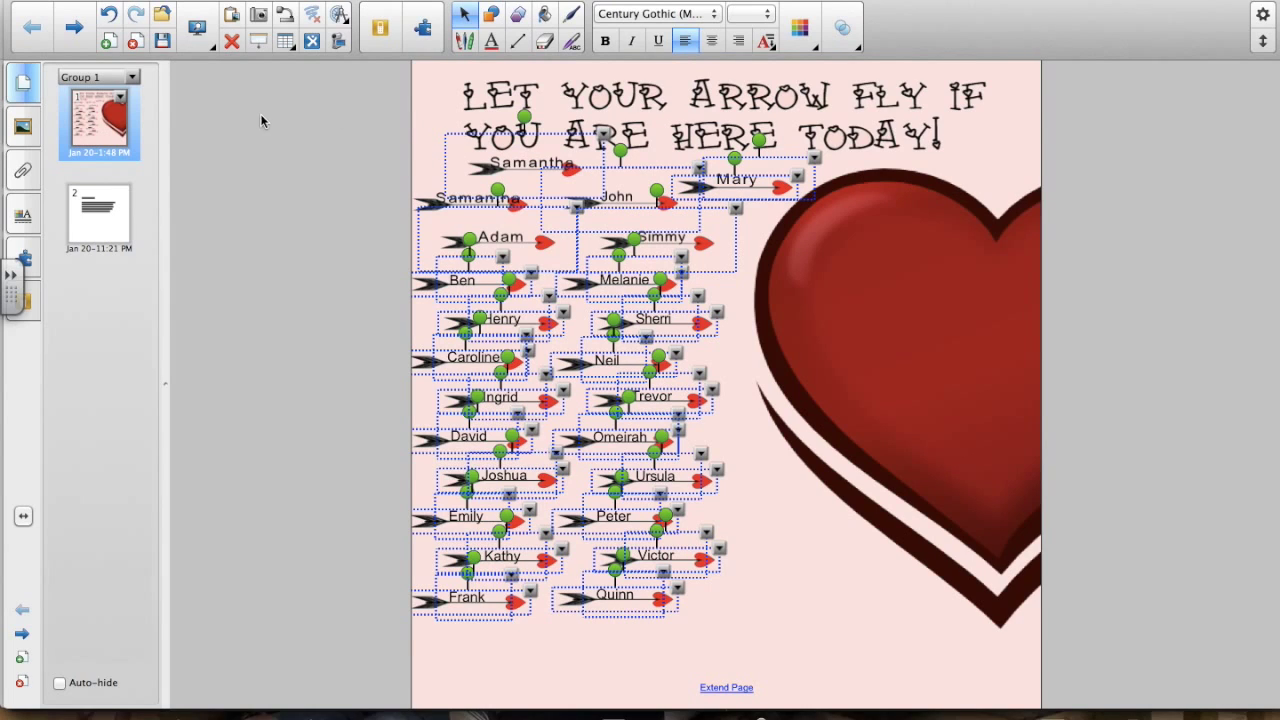
left_click(30, 214)
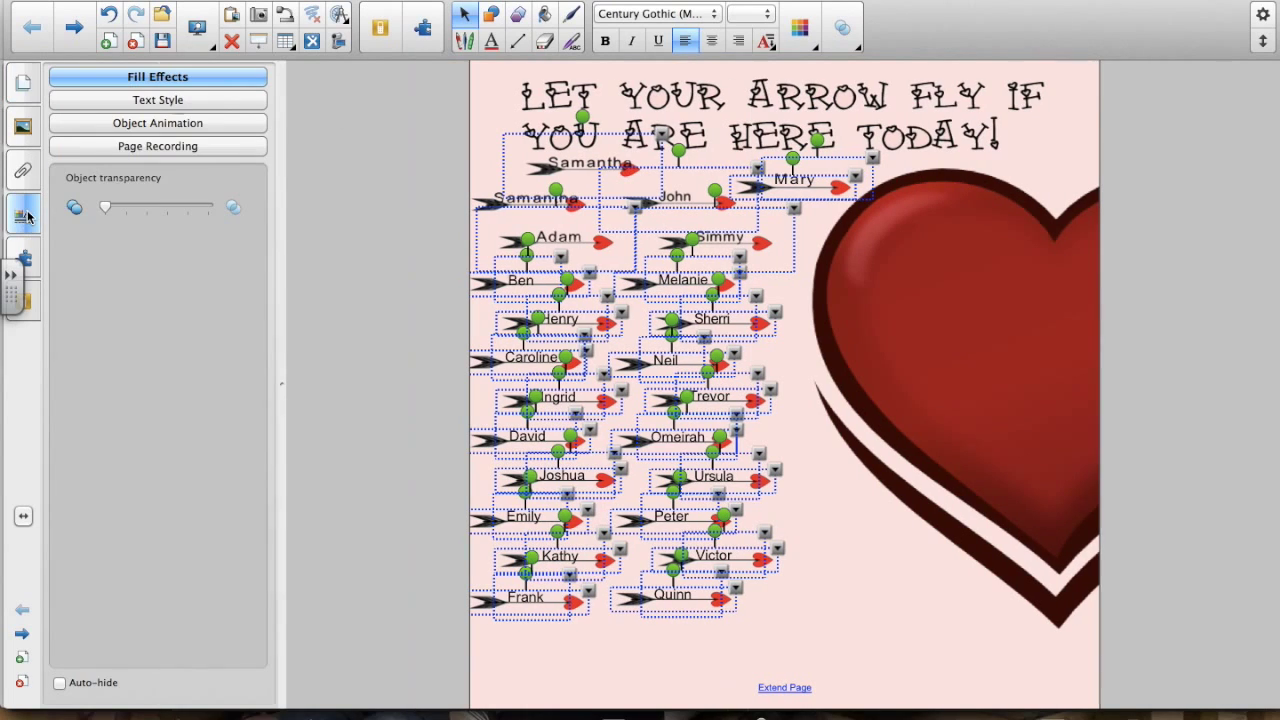
left_click(168, 124)
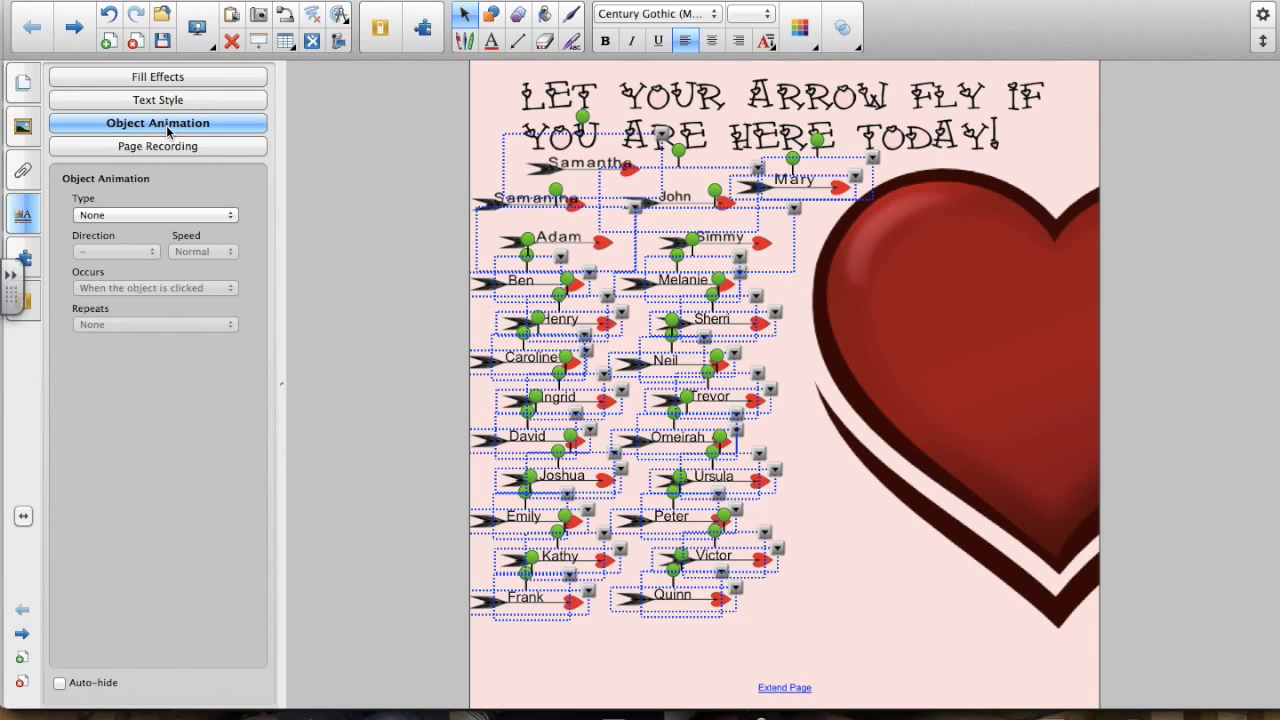
left_click(220, 216)
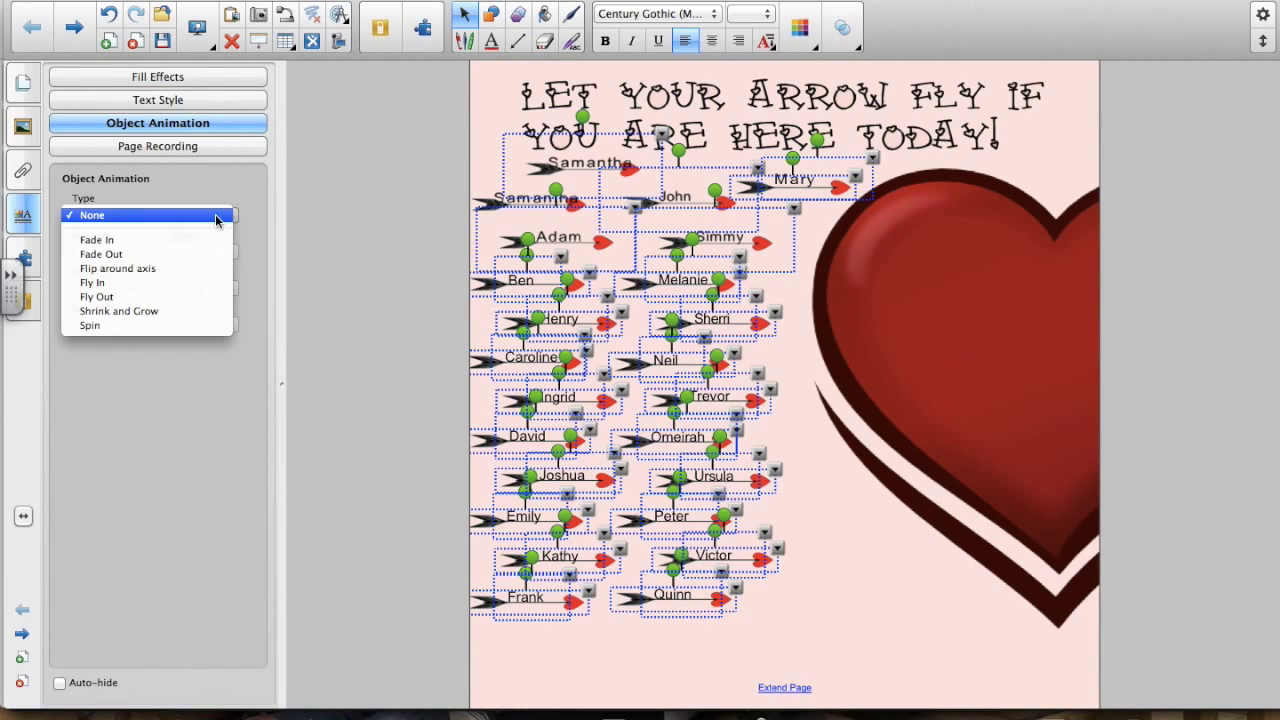
left_click(184, 297)
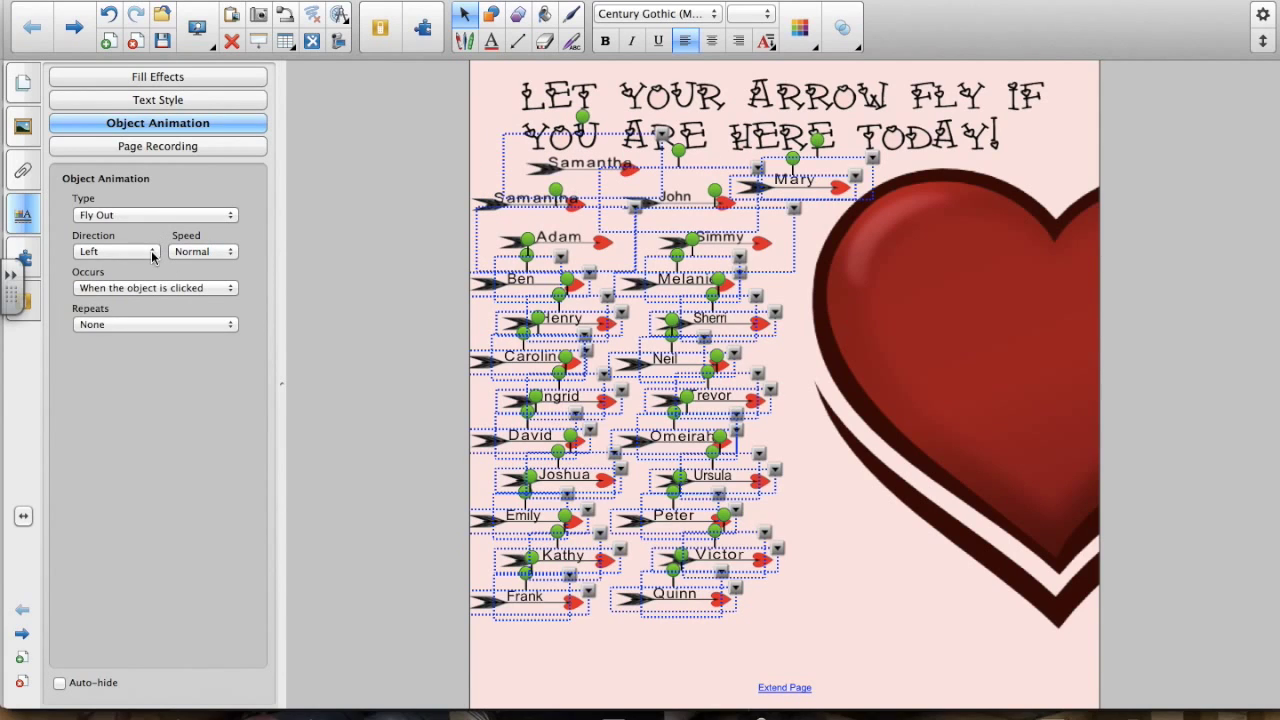
left_click(153, 252)
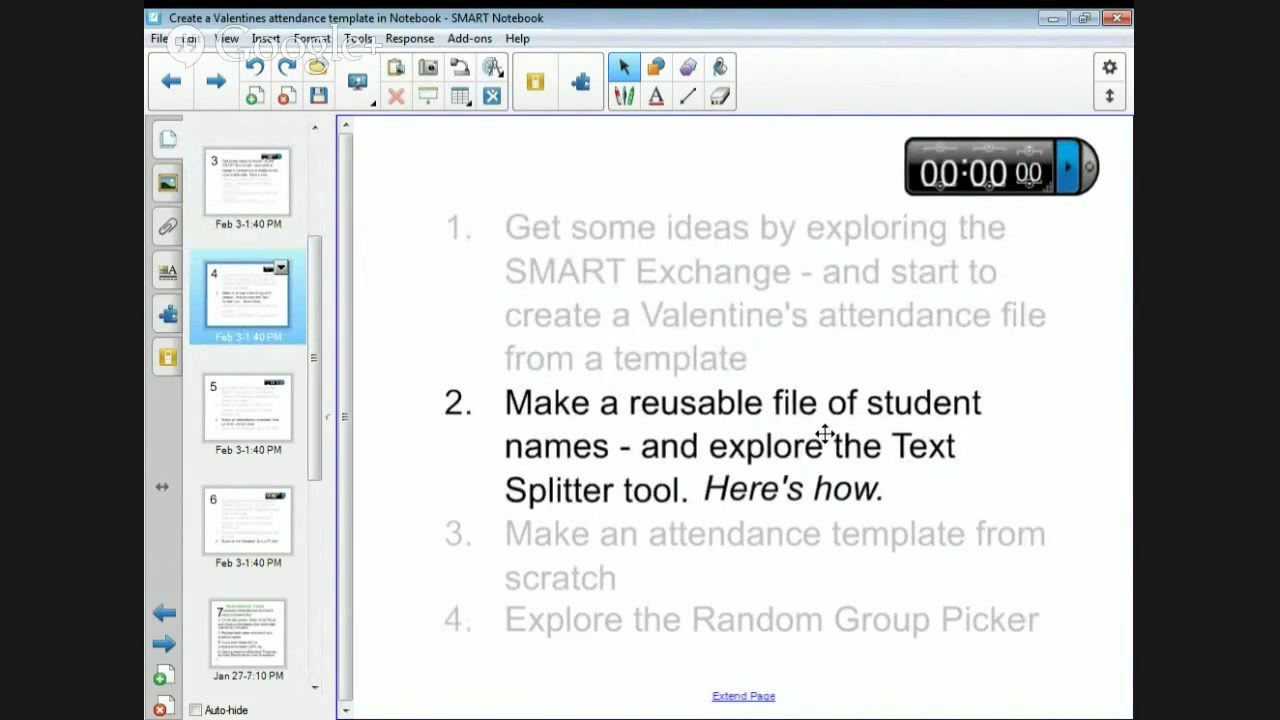
- Follow step 2's Here's how link to page 9, 'Make a reusable file of student names'
left_click(808, 507)
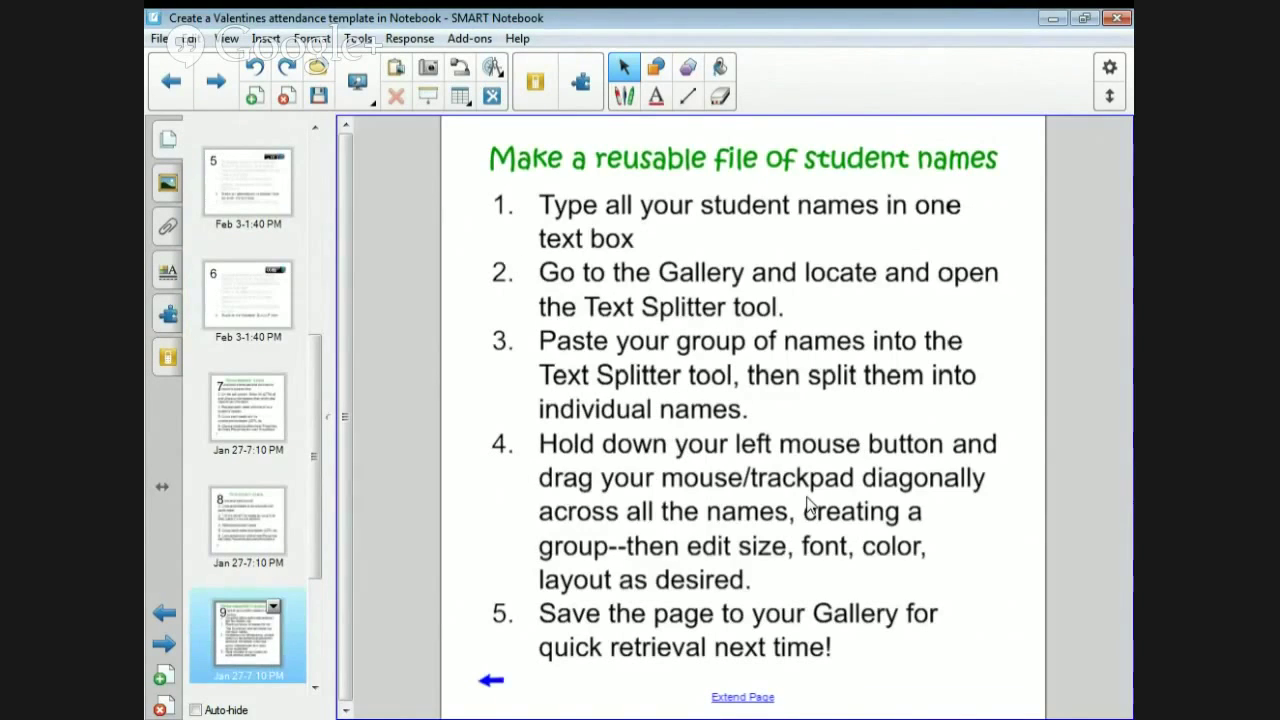
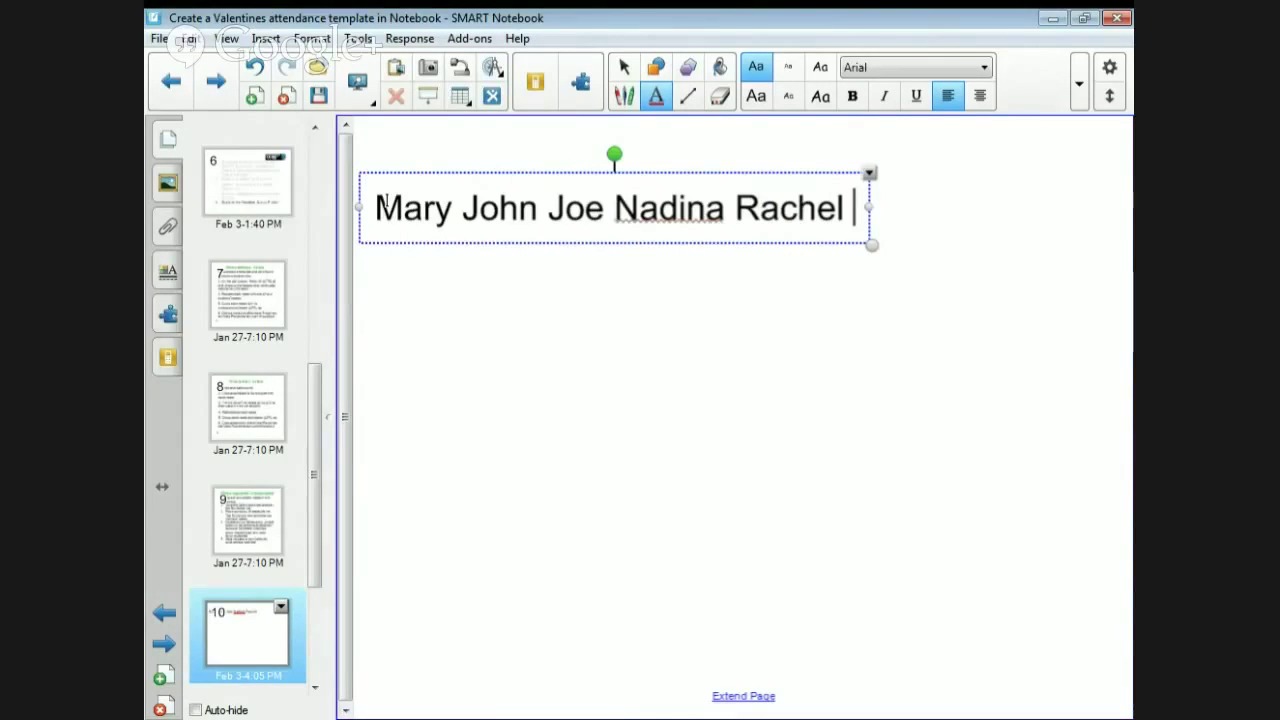
- Fix the typo after Rachel and add Kyle, Mandi and several filler words to the name list
type("ky")
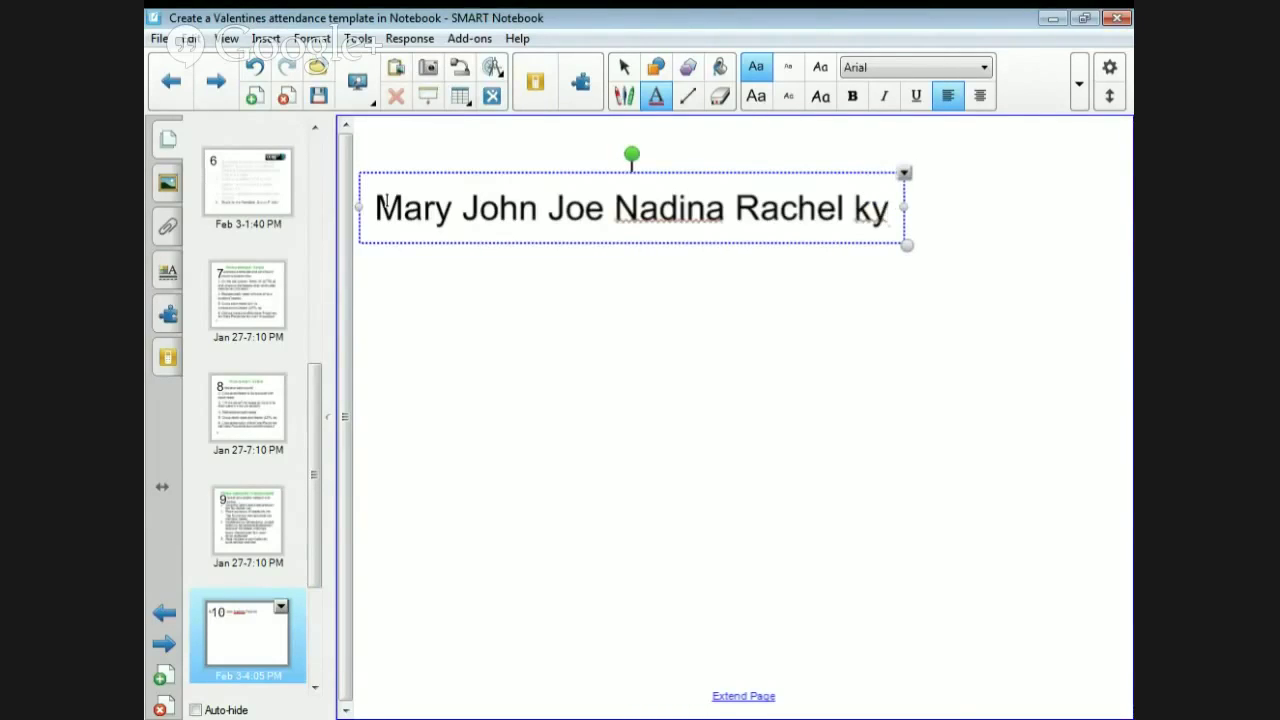
key("BackSpace")
key("BackSpace")
type("Kyle")
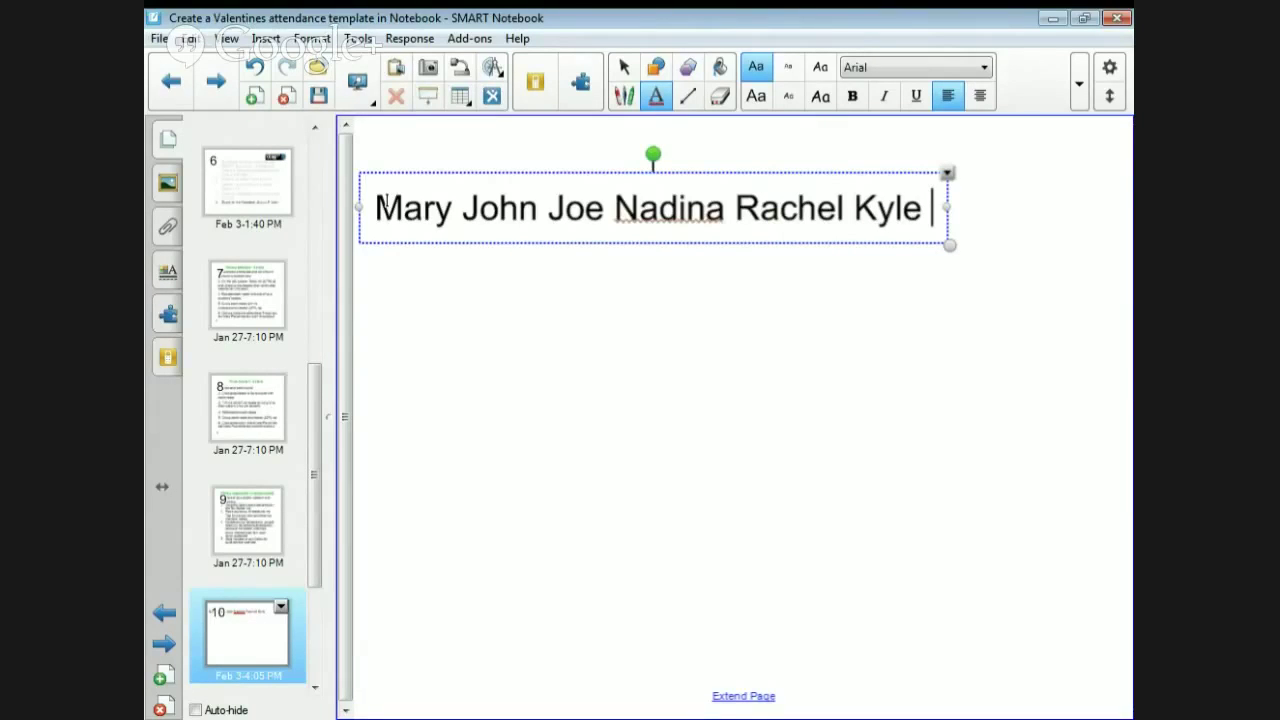
type("M")
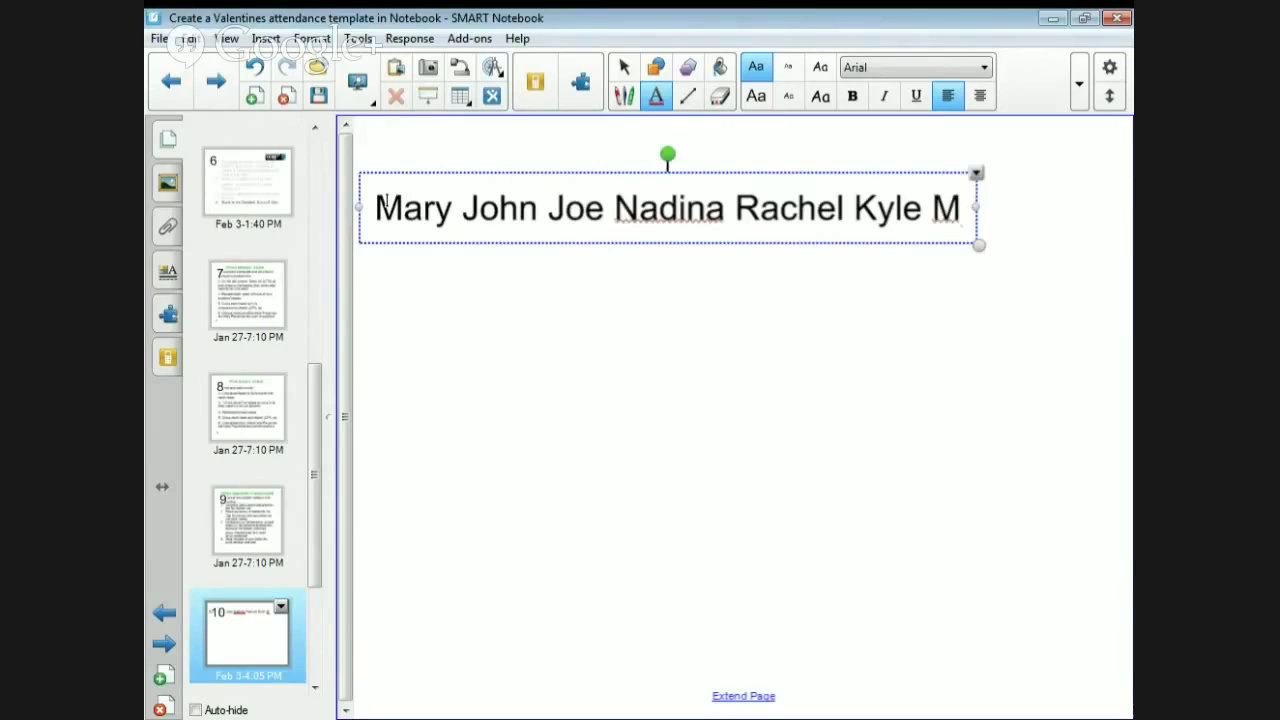
type("andi")
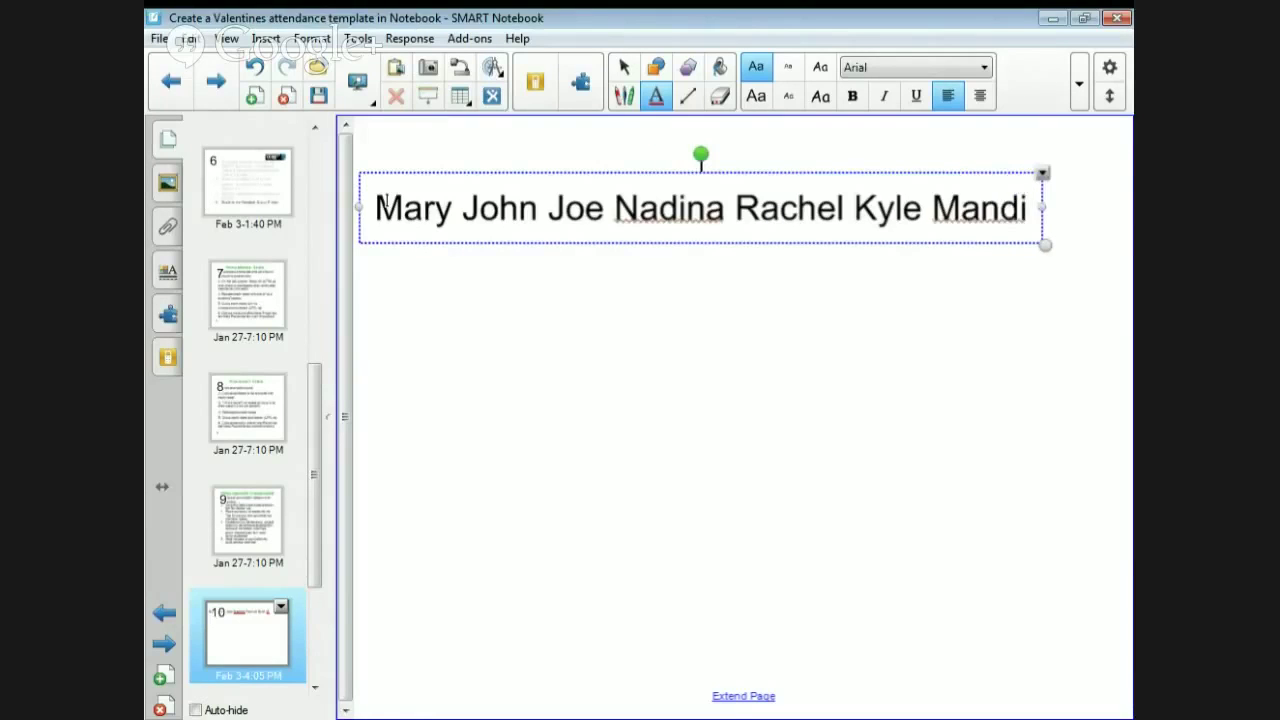
type(" dhdhfd fhdfh")
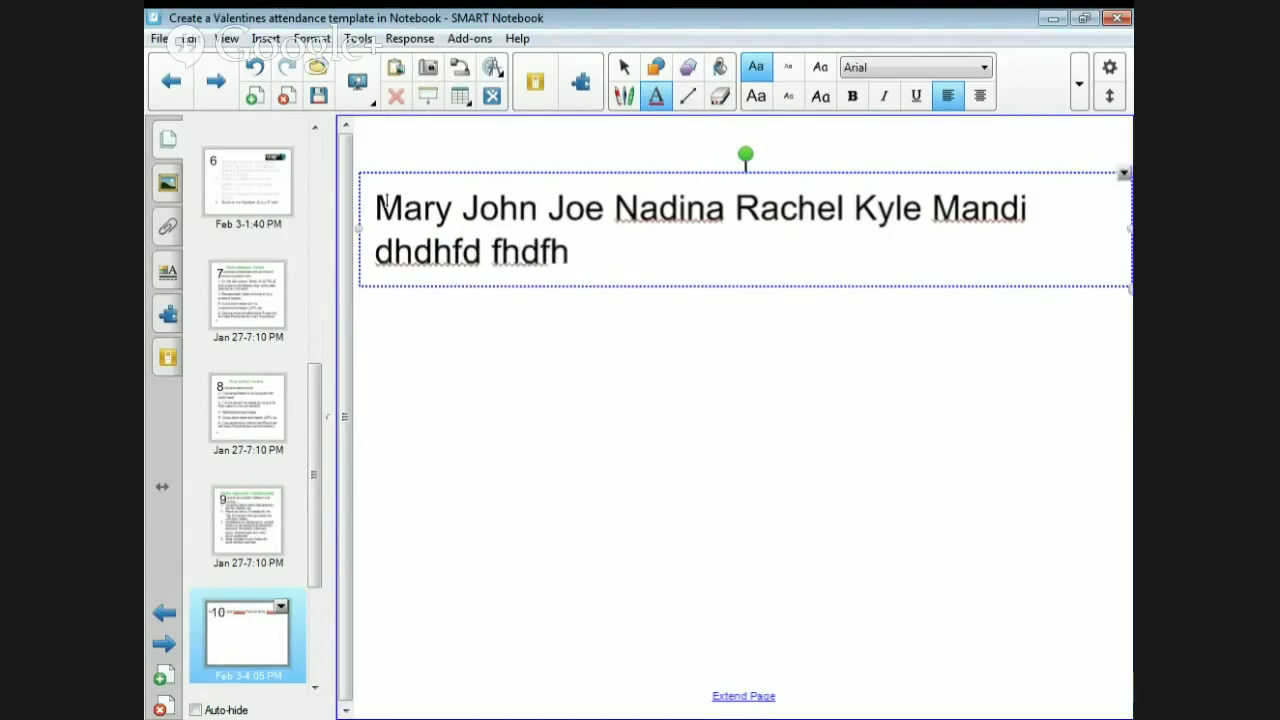
type("df fdh fdh fdh fhdfdhhdfhdf dfhdfhdfh")
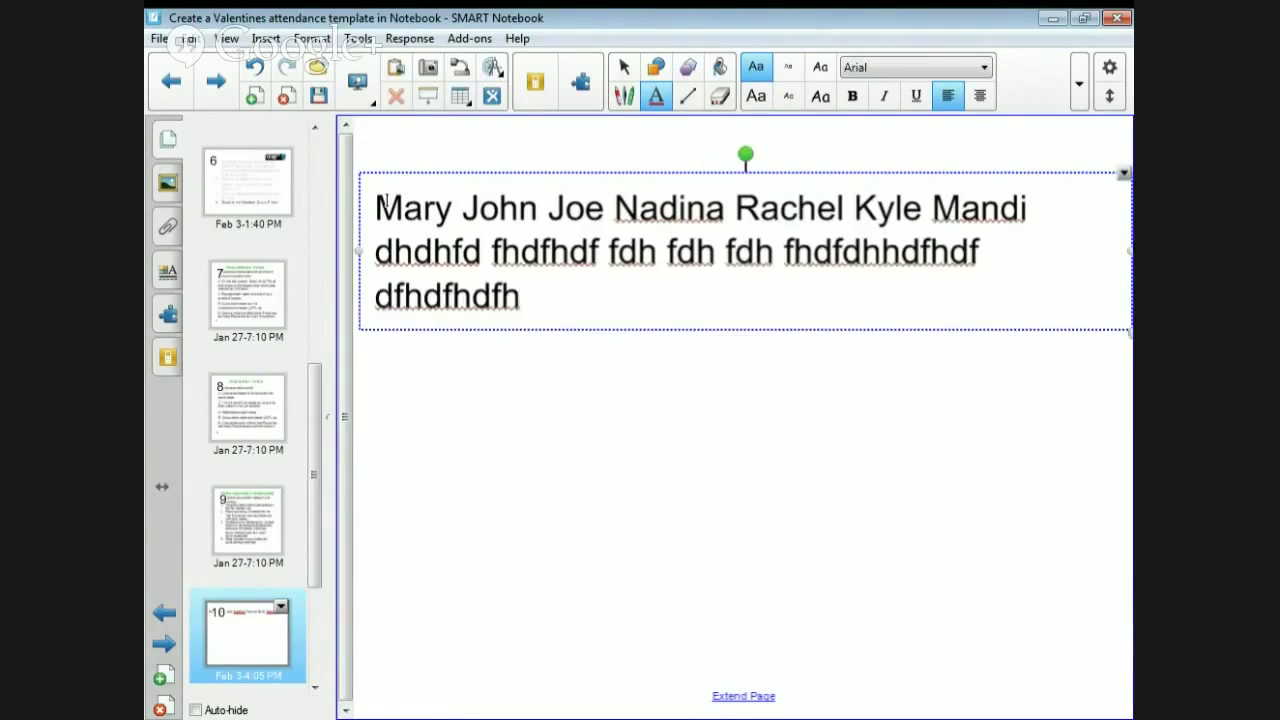
- Finish editing the name list, recheck the word Mary, and bring up the Gallery
left_click(481, 428)
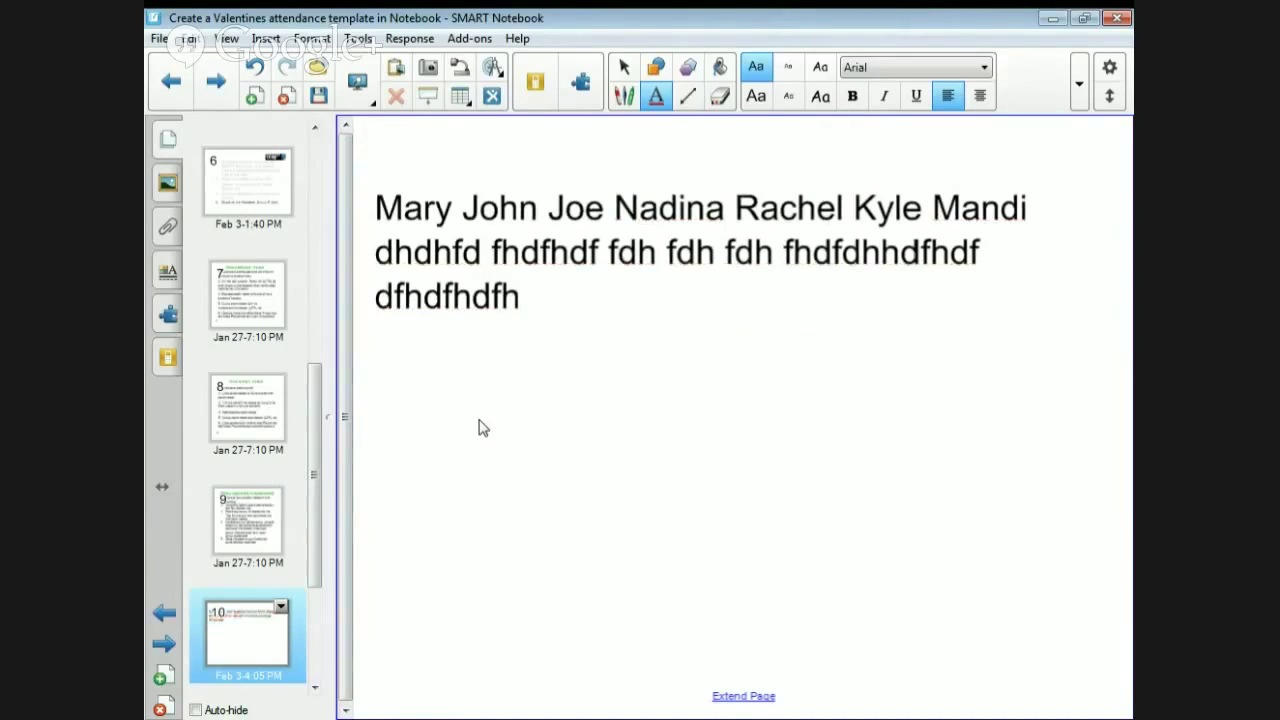
left_click(458, 244)
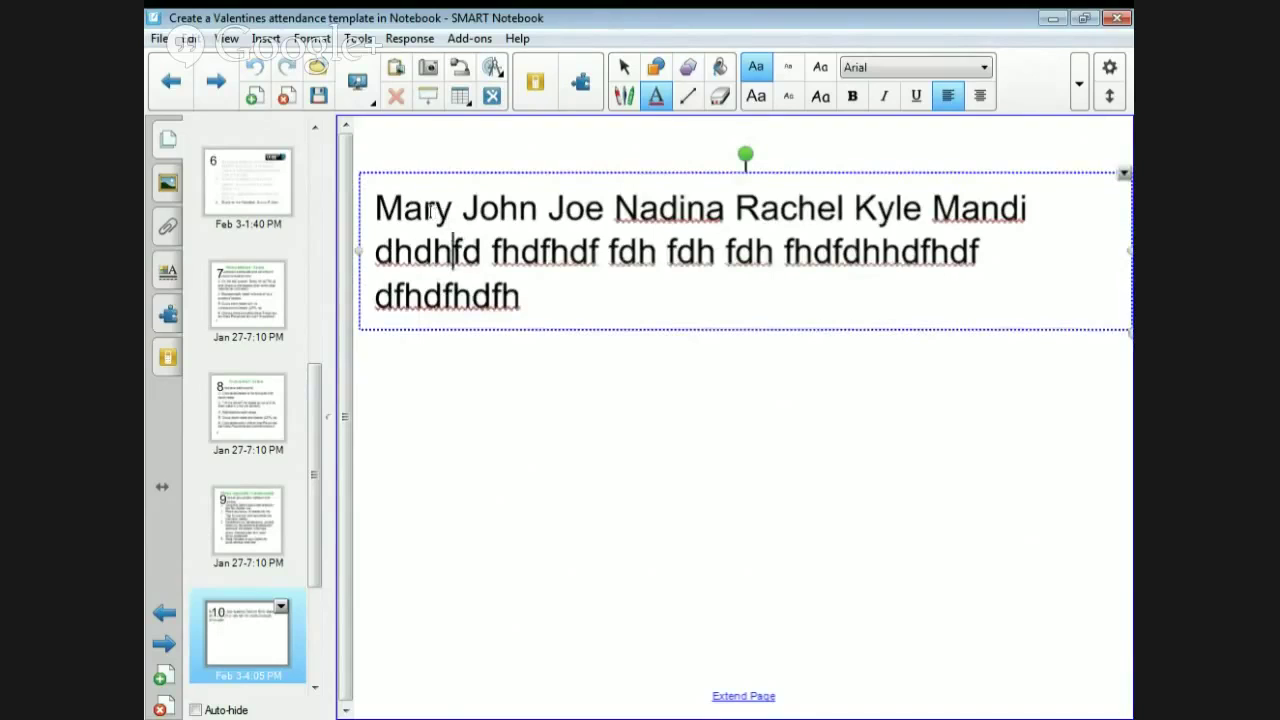
double_click(430, 210)
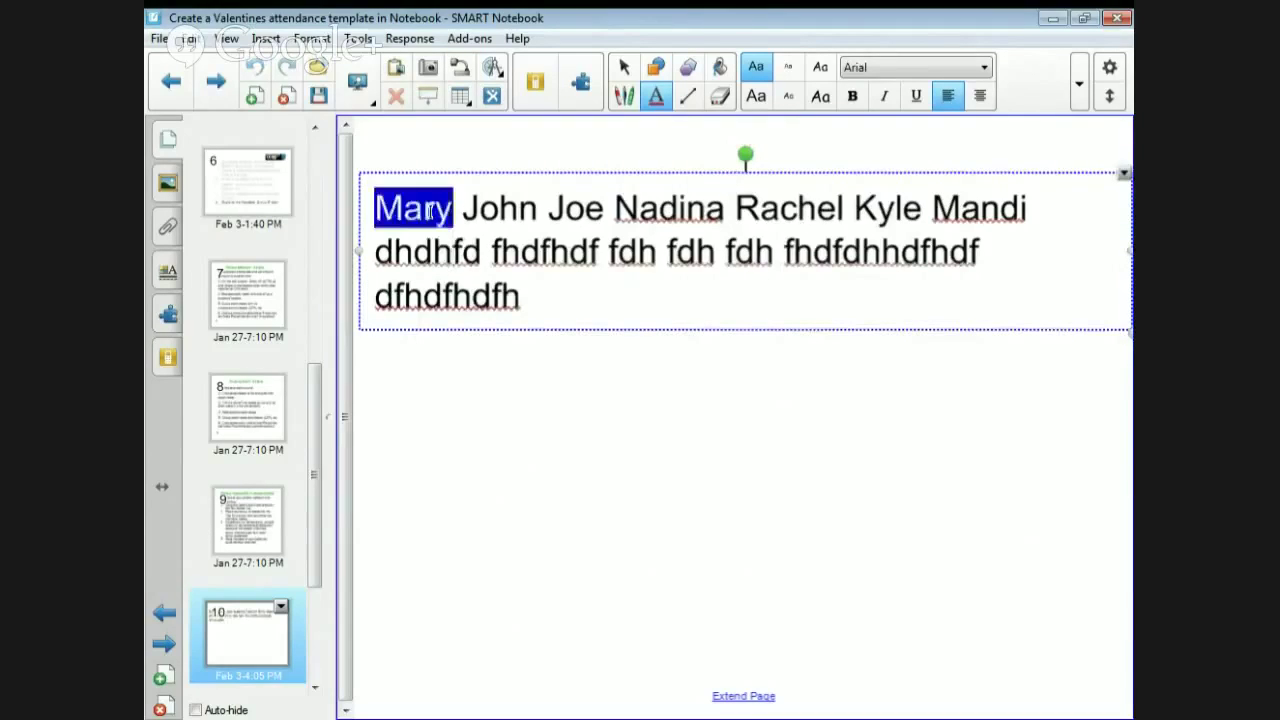
left_click(502, 262)
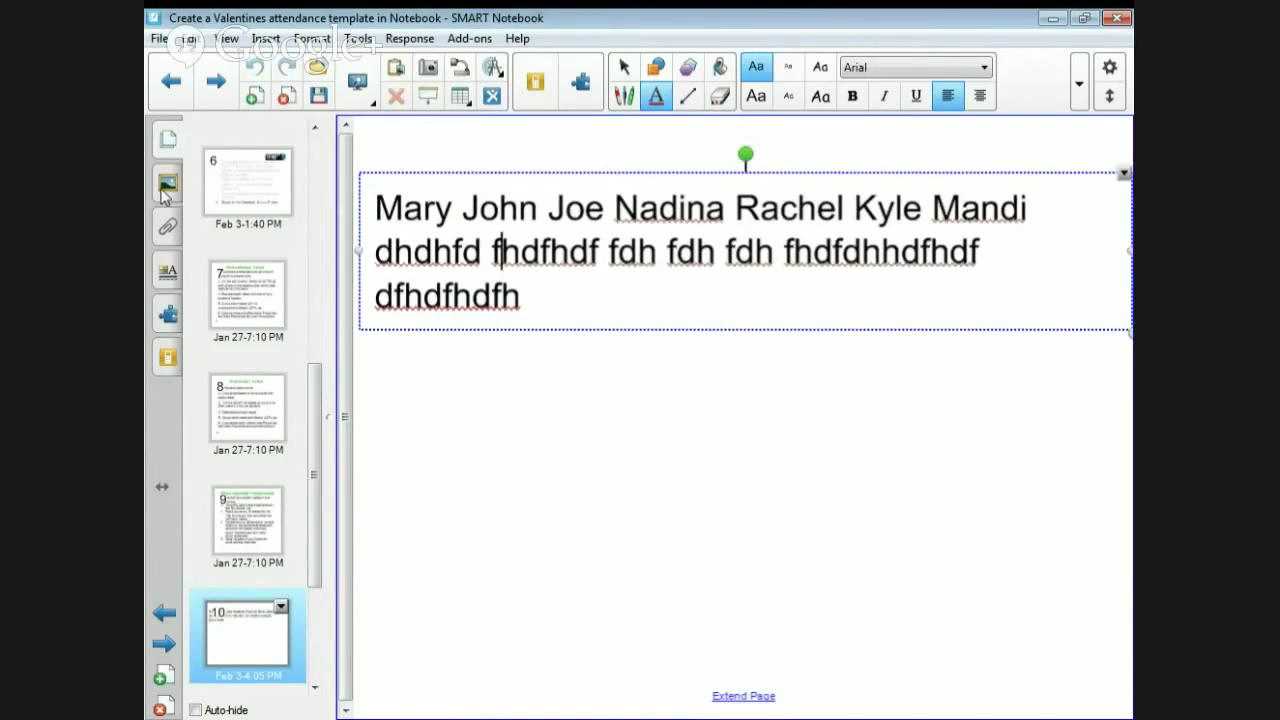
left_click(167, 186)
- Search the Gallery for 'text splitter' and place the Text splitter widget on the page
left_click(258, 128)
type("text splitter")
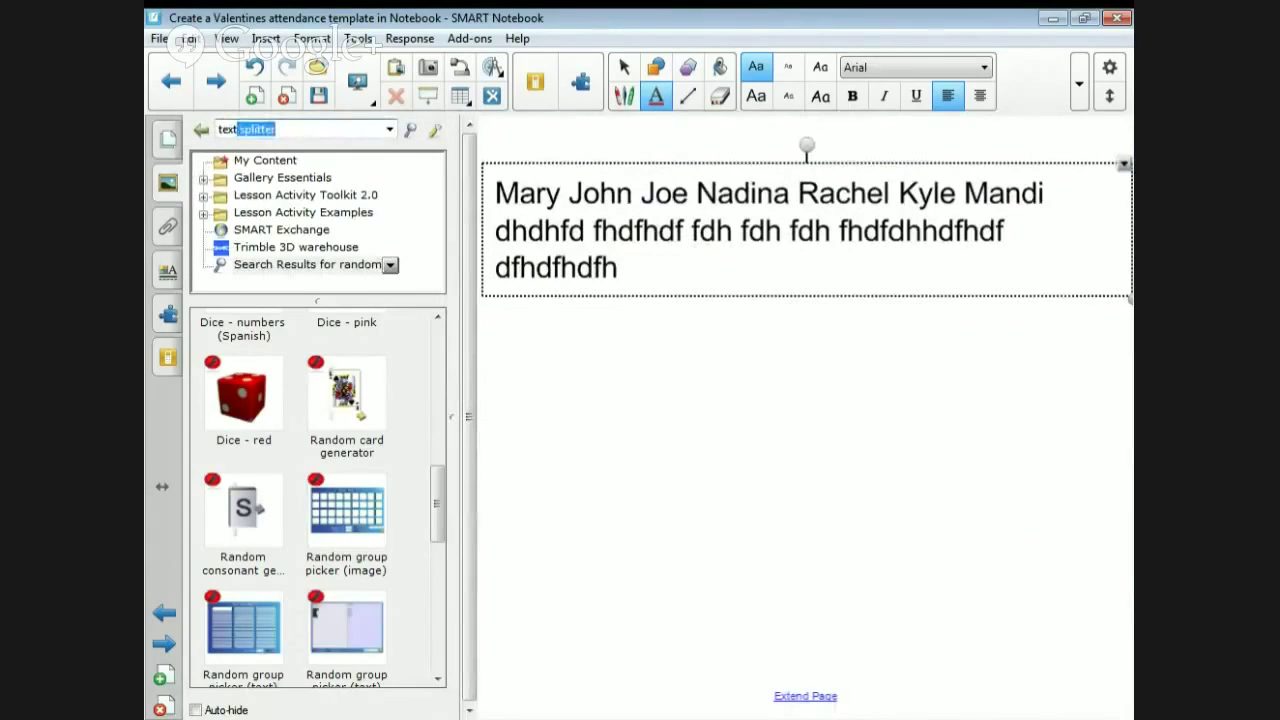
key("Return")
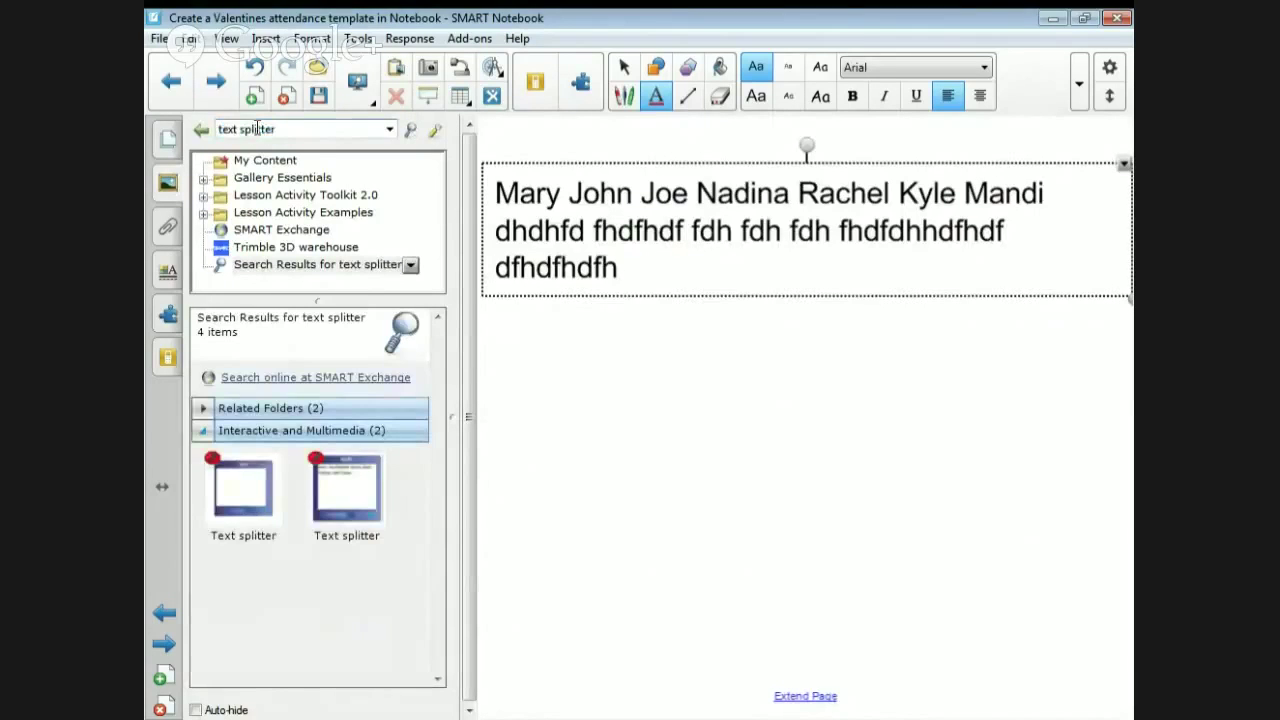
left_click_drag(236, 497, 697, 477)
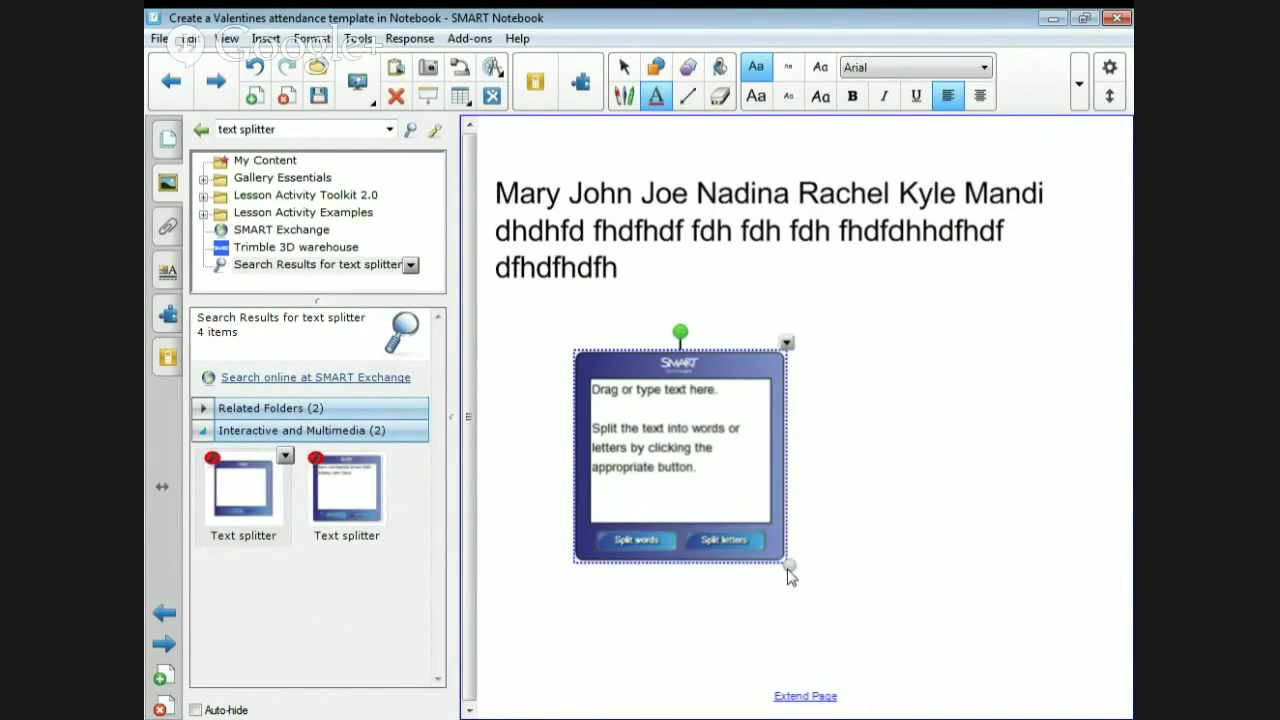
- Delete the stray empty text box and select the names text box as a whole object
left_click_drag(790, 570, 900, 626)
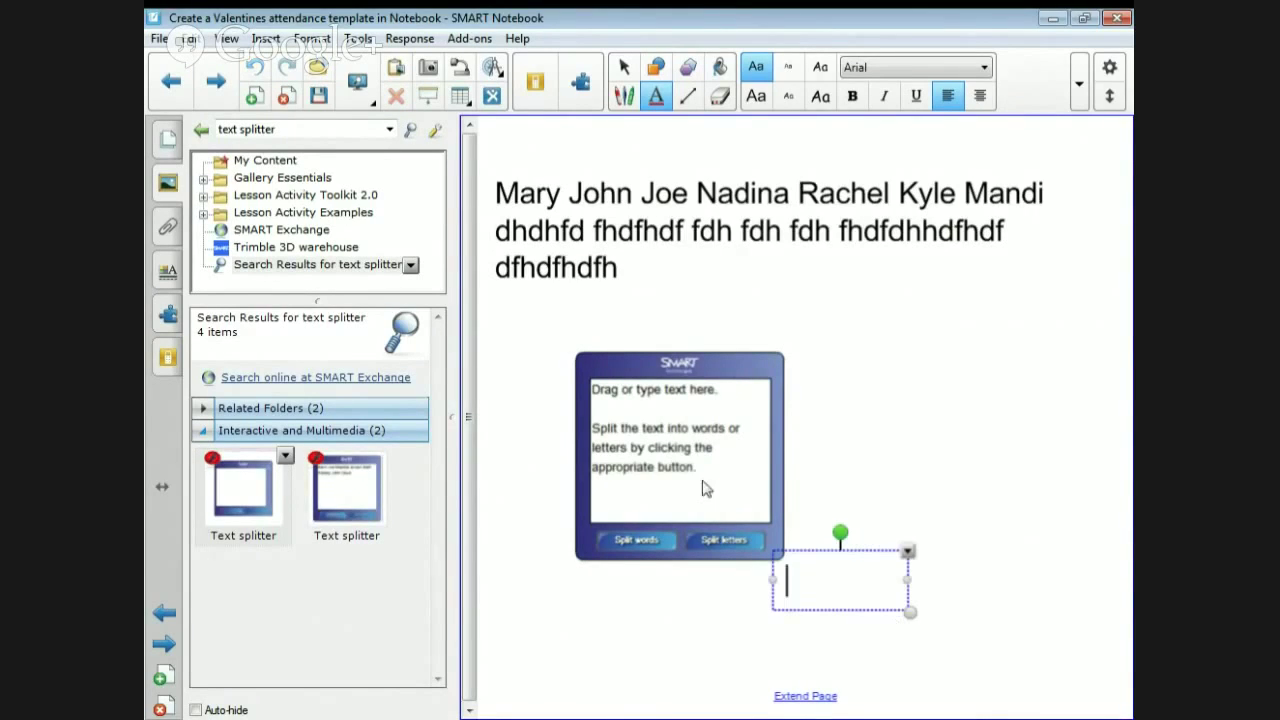
left_click(751, 481)
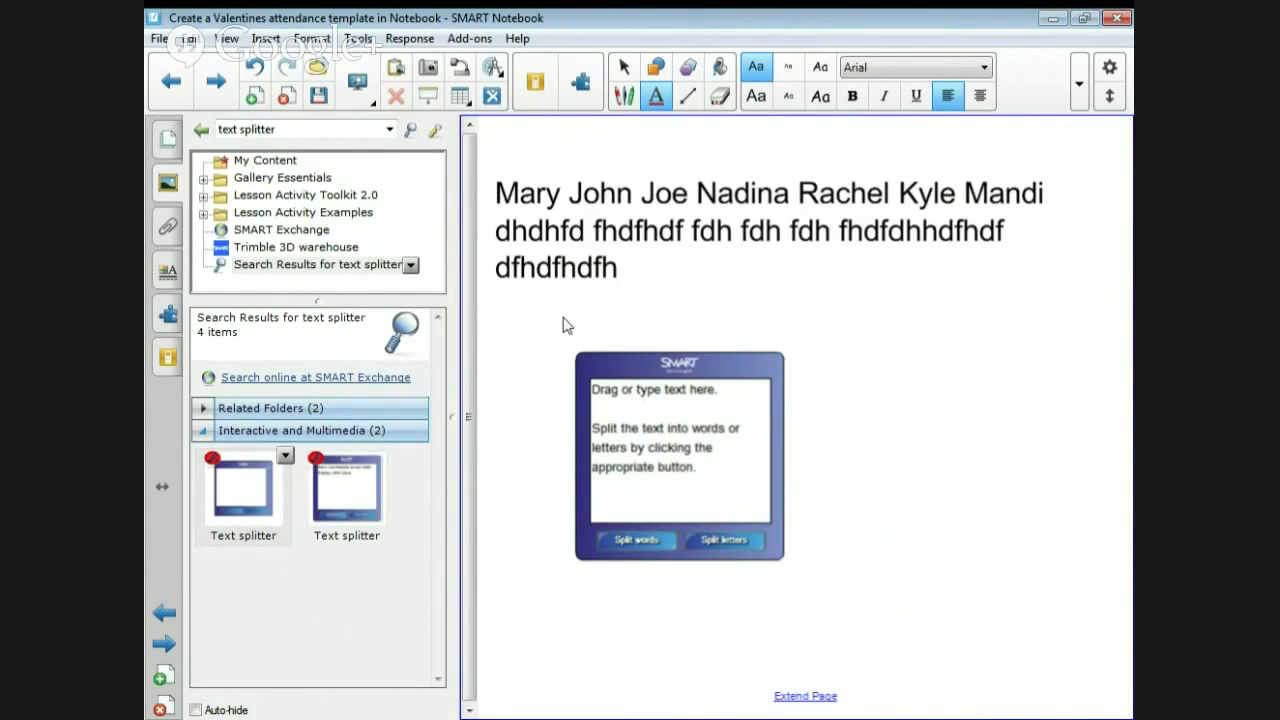
triple_click(540, 232)
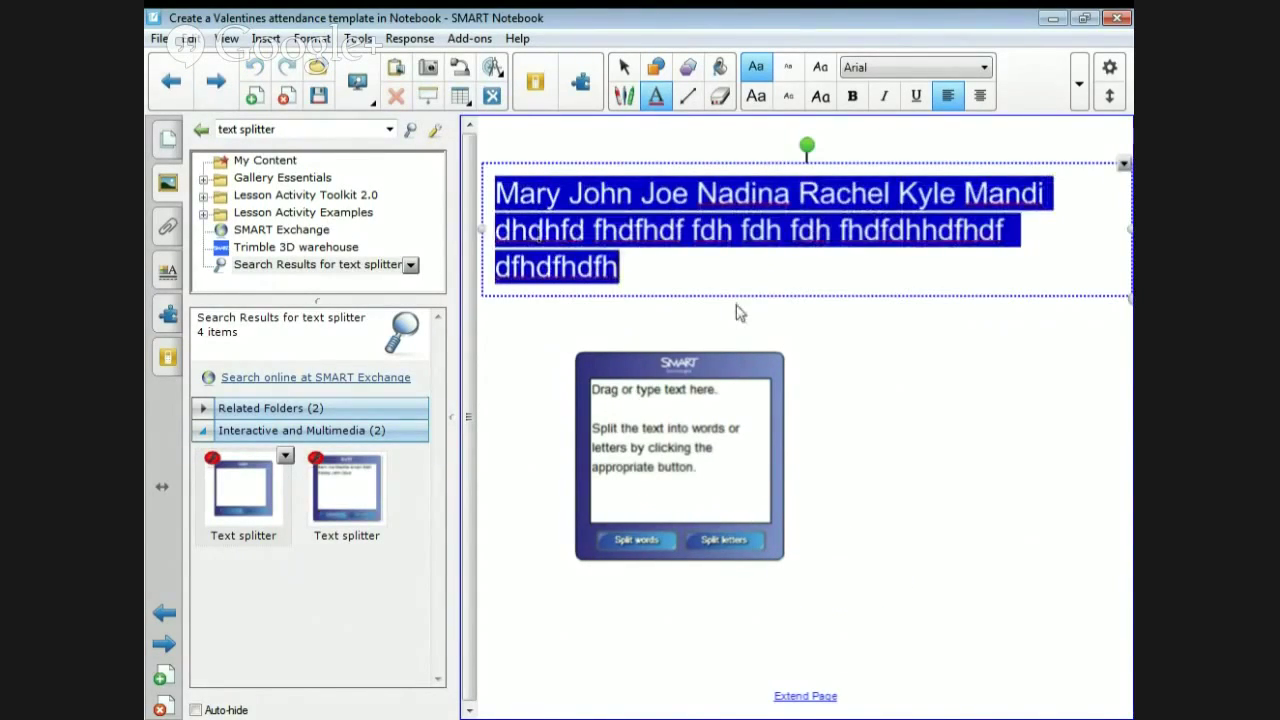
left_click(683, 230)
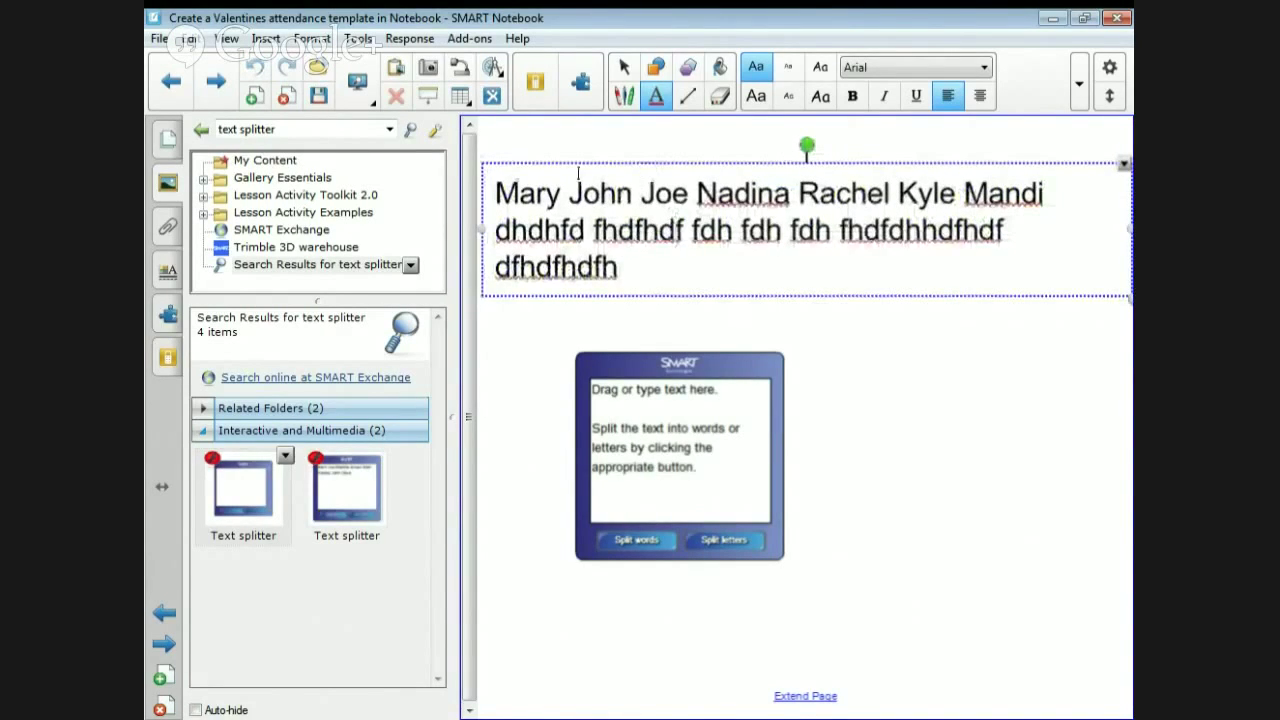
left_click(504, 166)
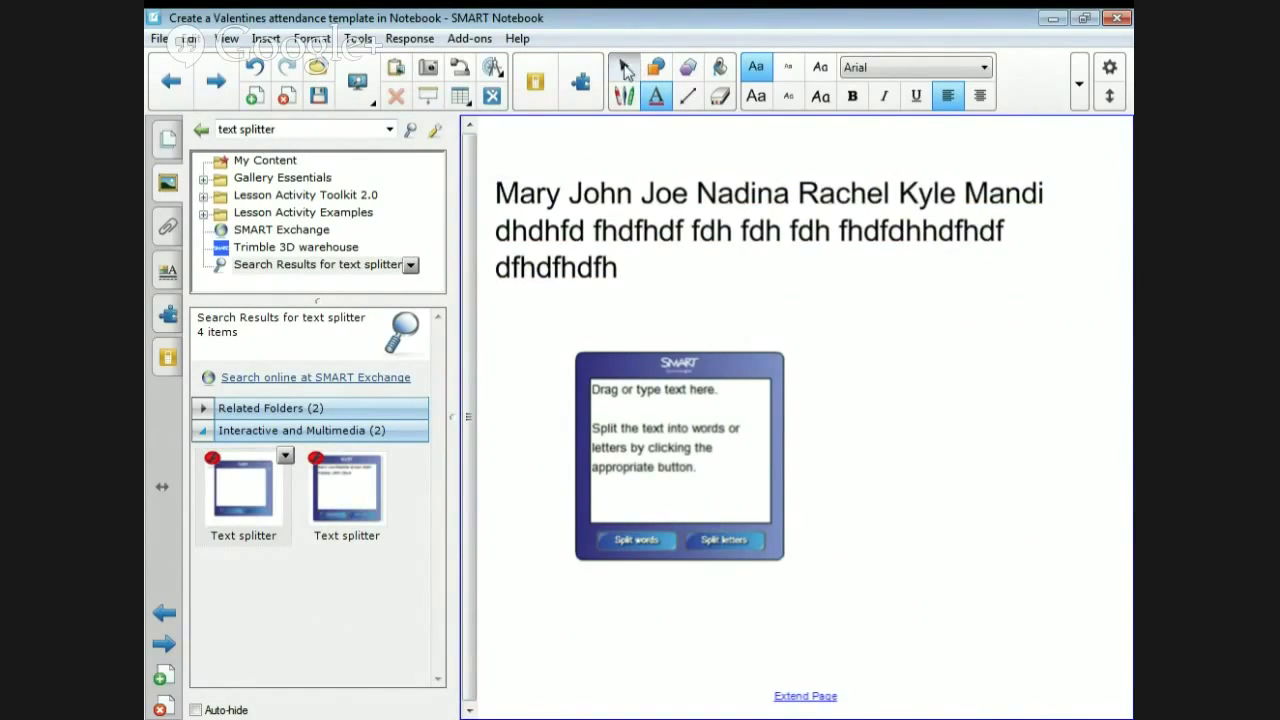
left_click(625, 68)
left_click(604, 226)
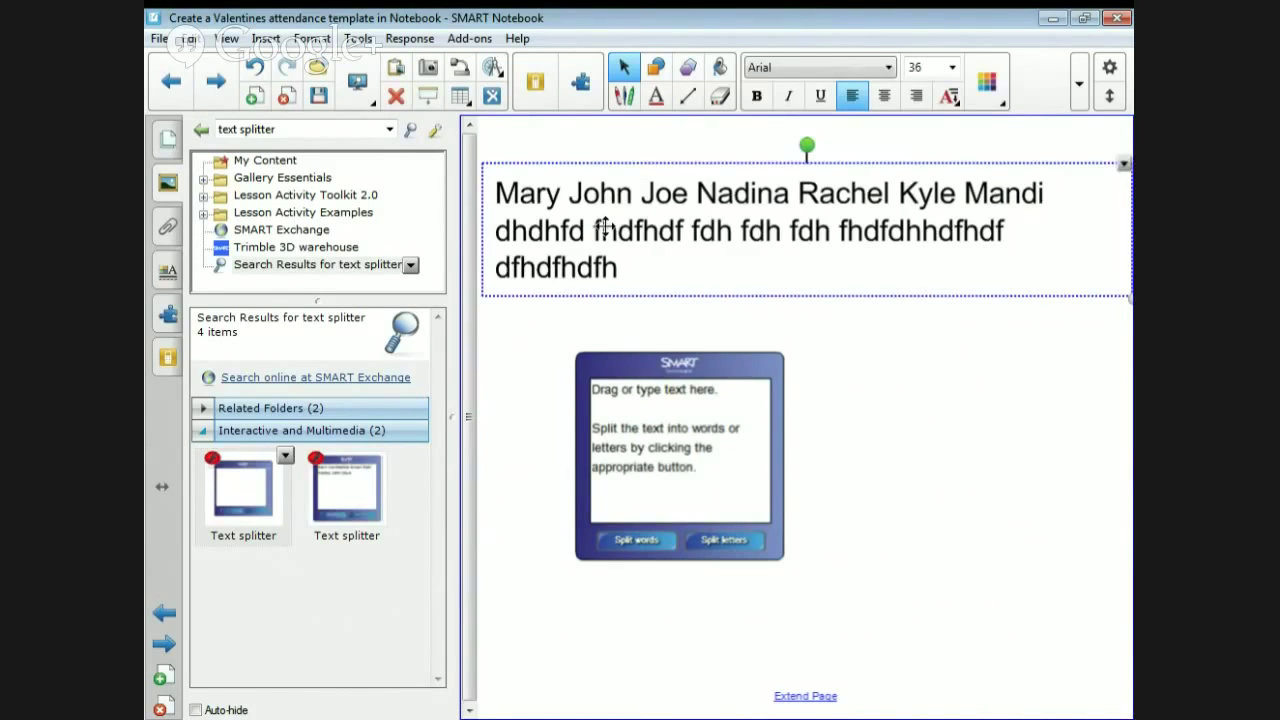
- Drop the names box into the Text splitter, split it into words, and move 'Mary' above the others
left_click_drag(604, 226, 627, 259)
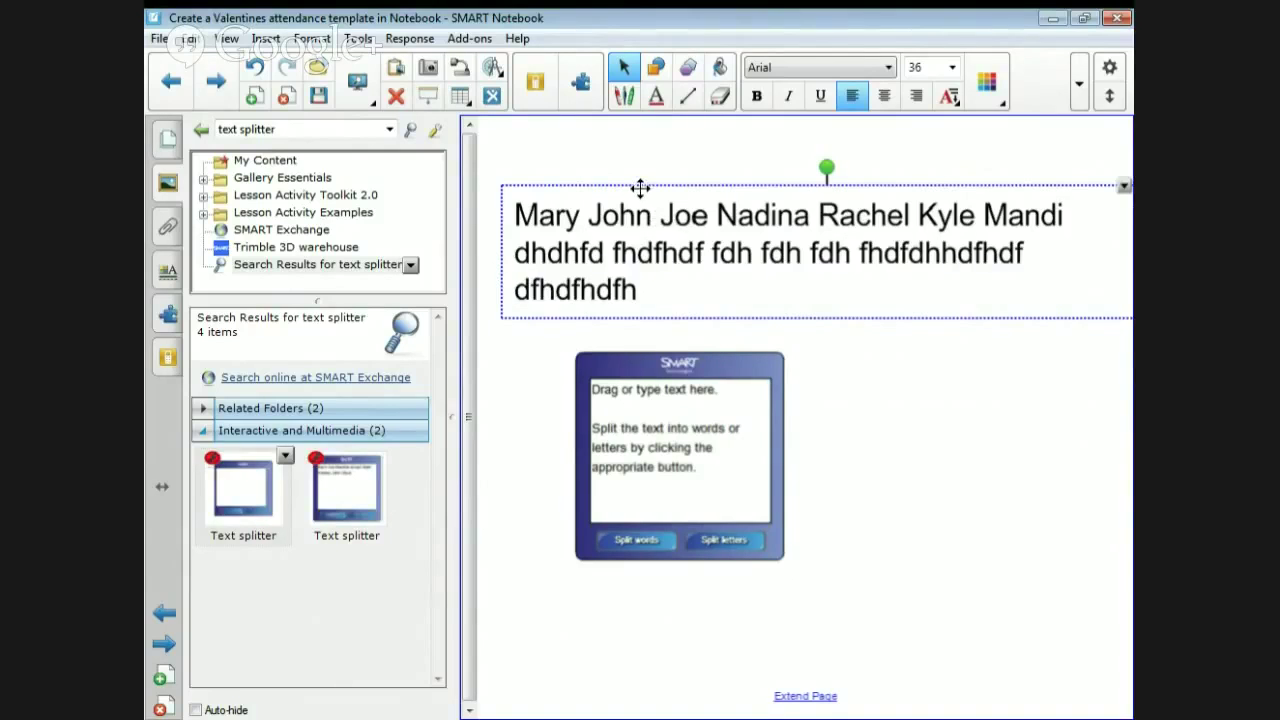
left_click_drag(639, 205, 626, 416)
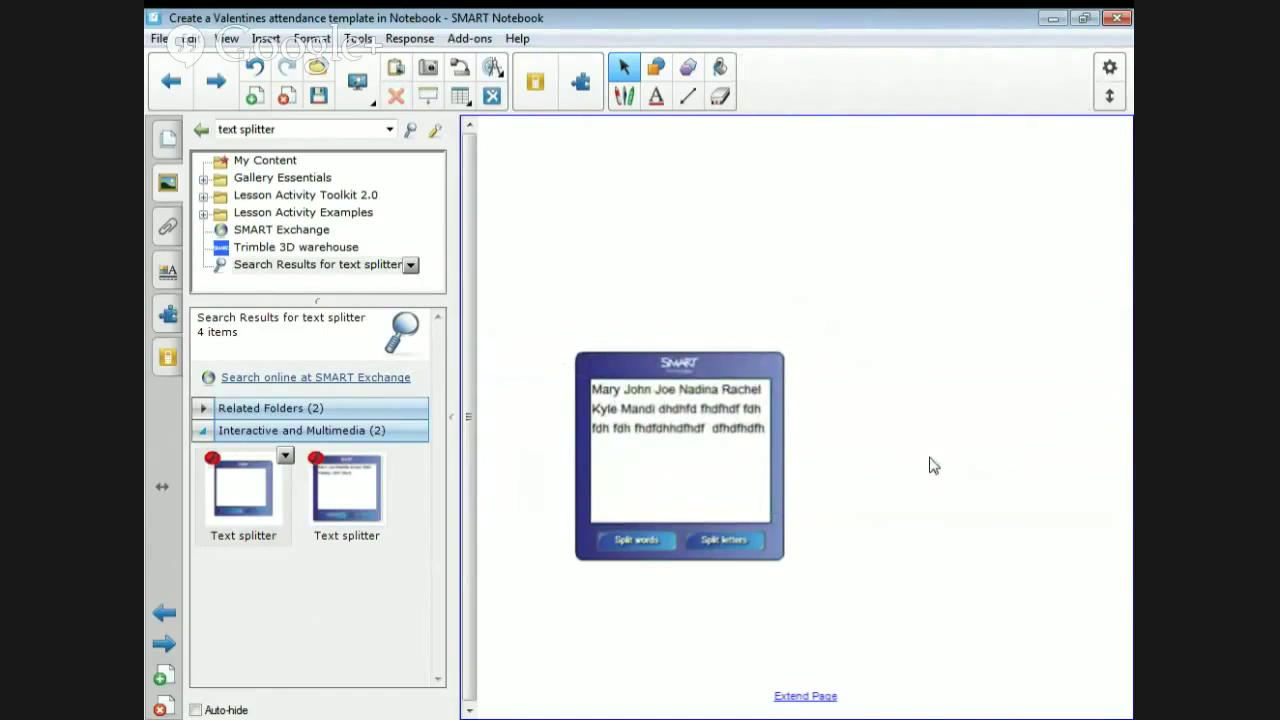
left_click(607, 540)
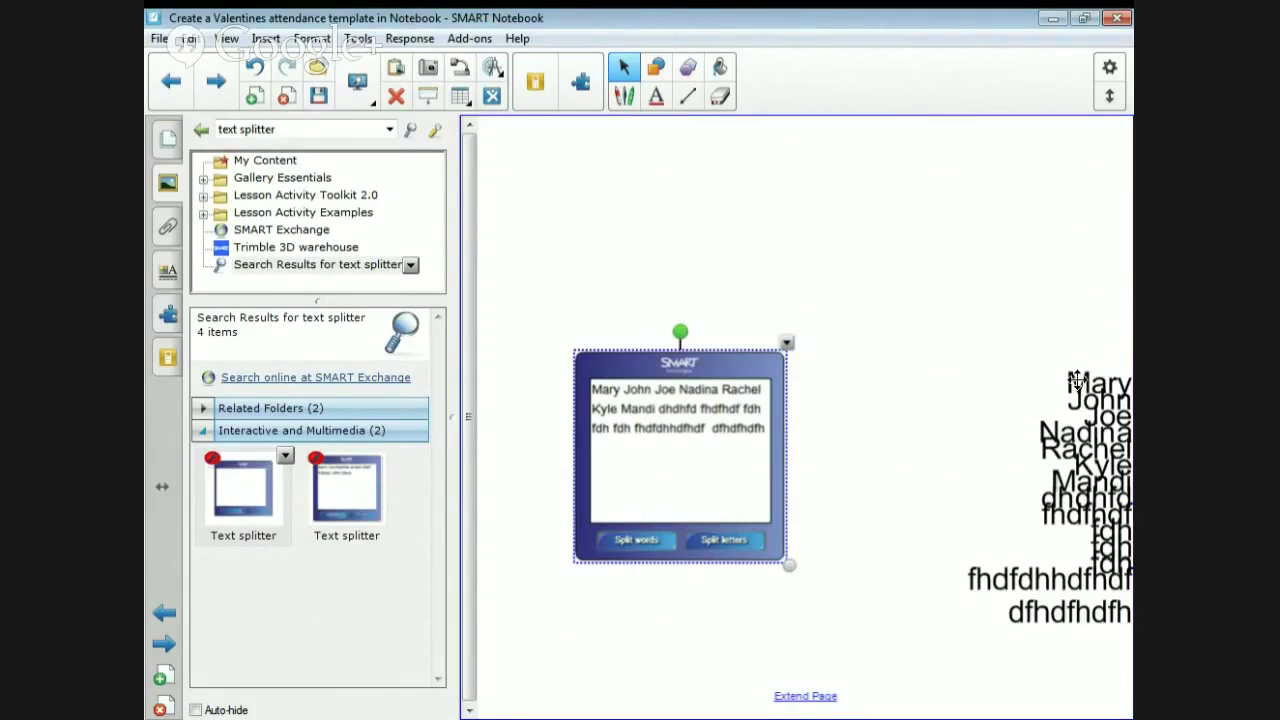
left_click_drag(1076, 380, 1068, 298)
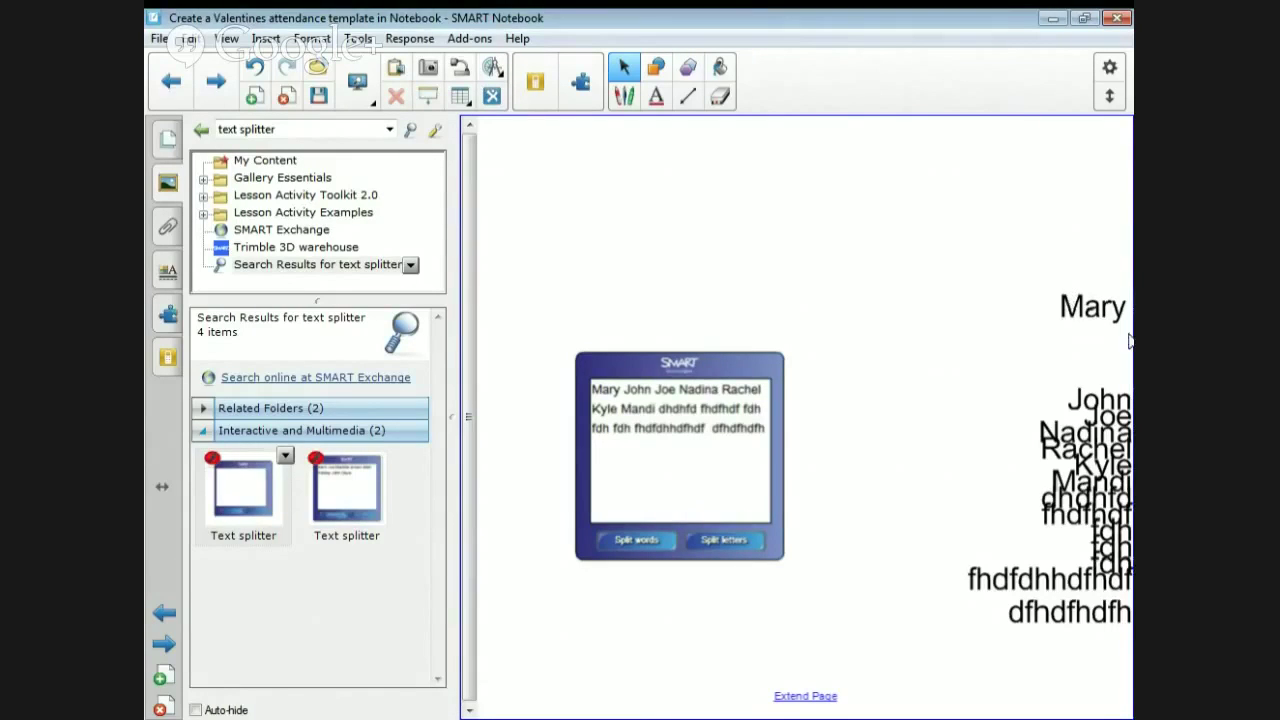
left_click(1094, 307)
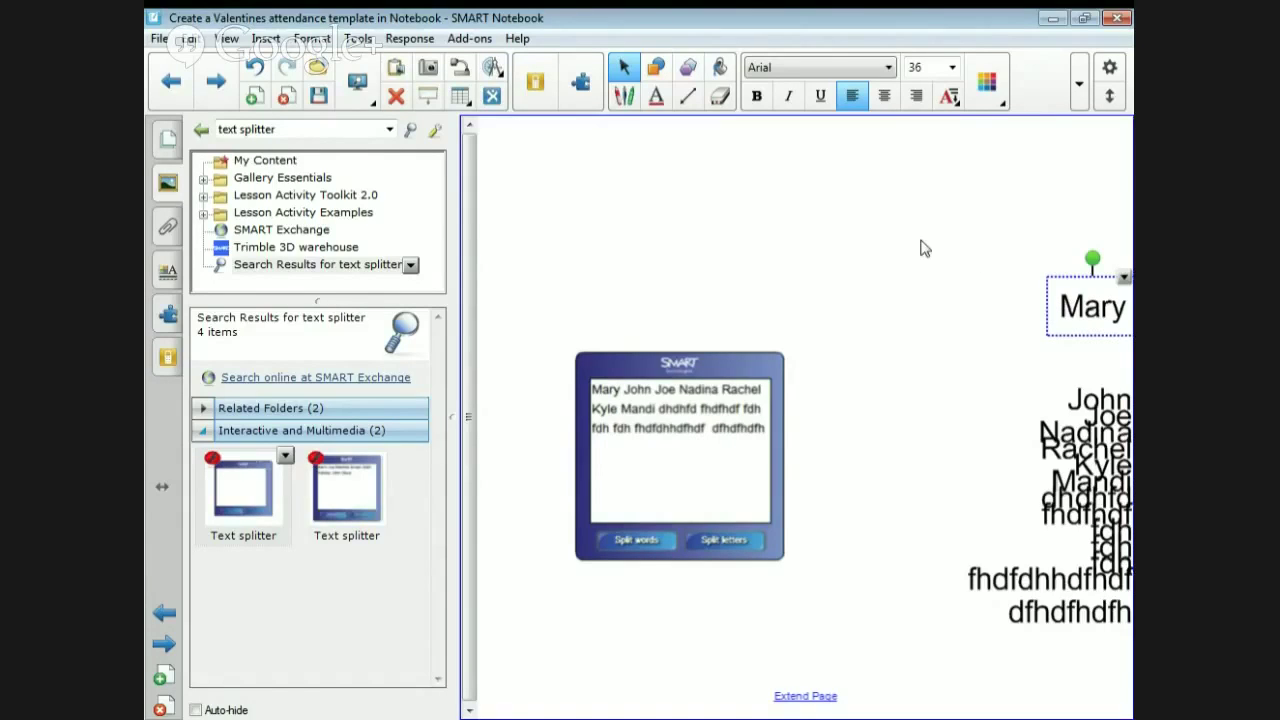
- Set all the split word objects to Arial Narrow at font size 18
left_click_drag(919, 240, 1135, 718)
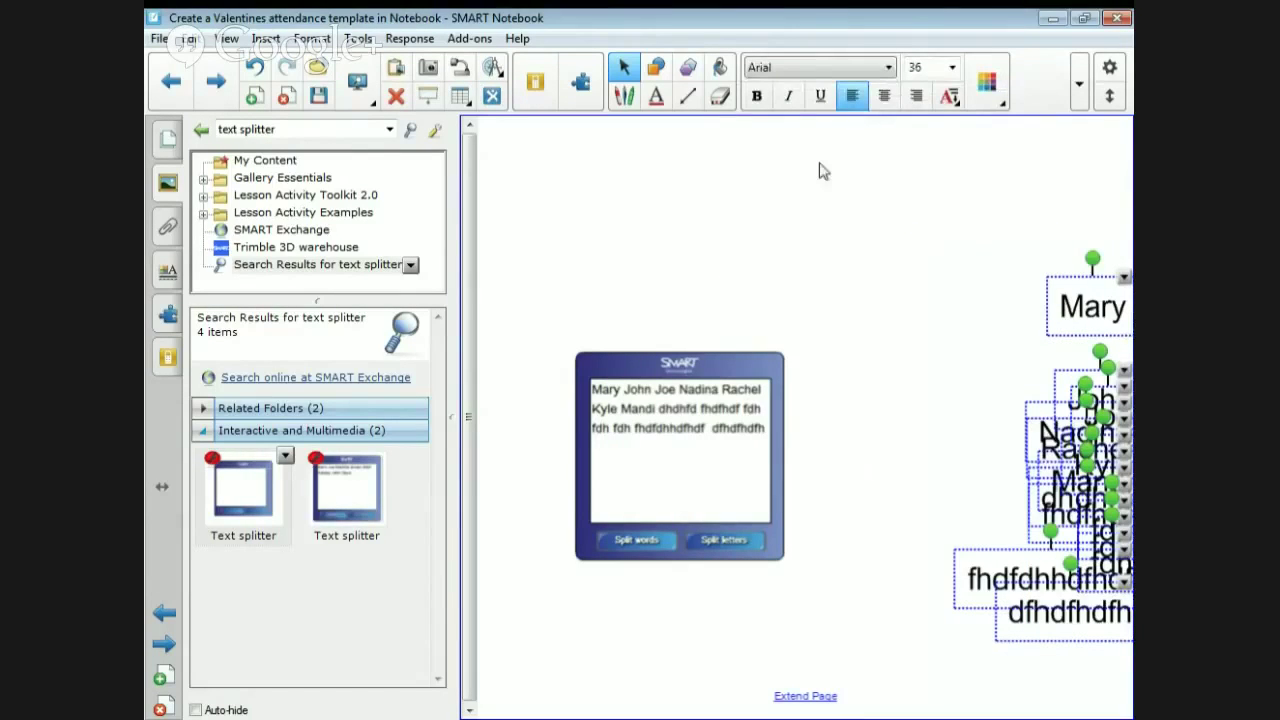
left_click(816, 74)
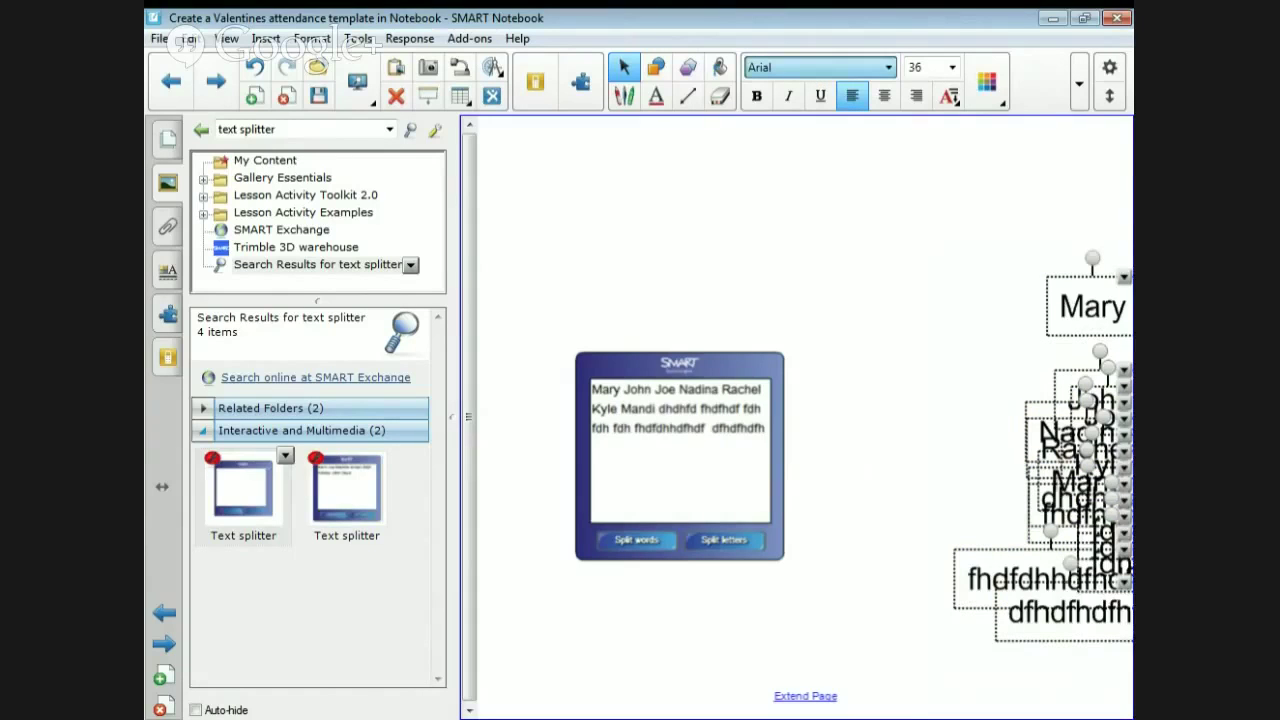
type("Narrow")
key("Return")
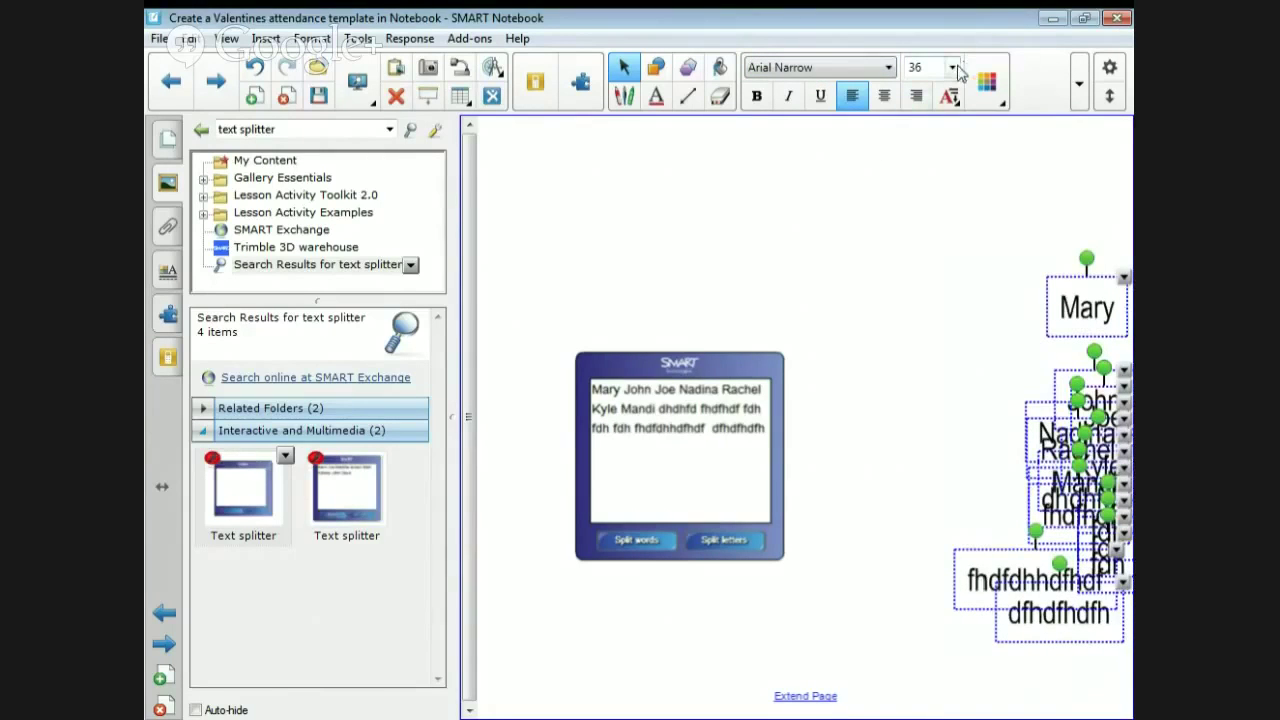
left_click(925, 67)
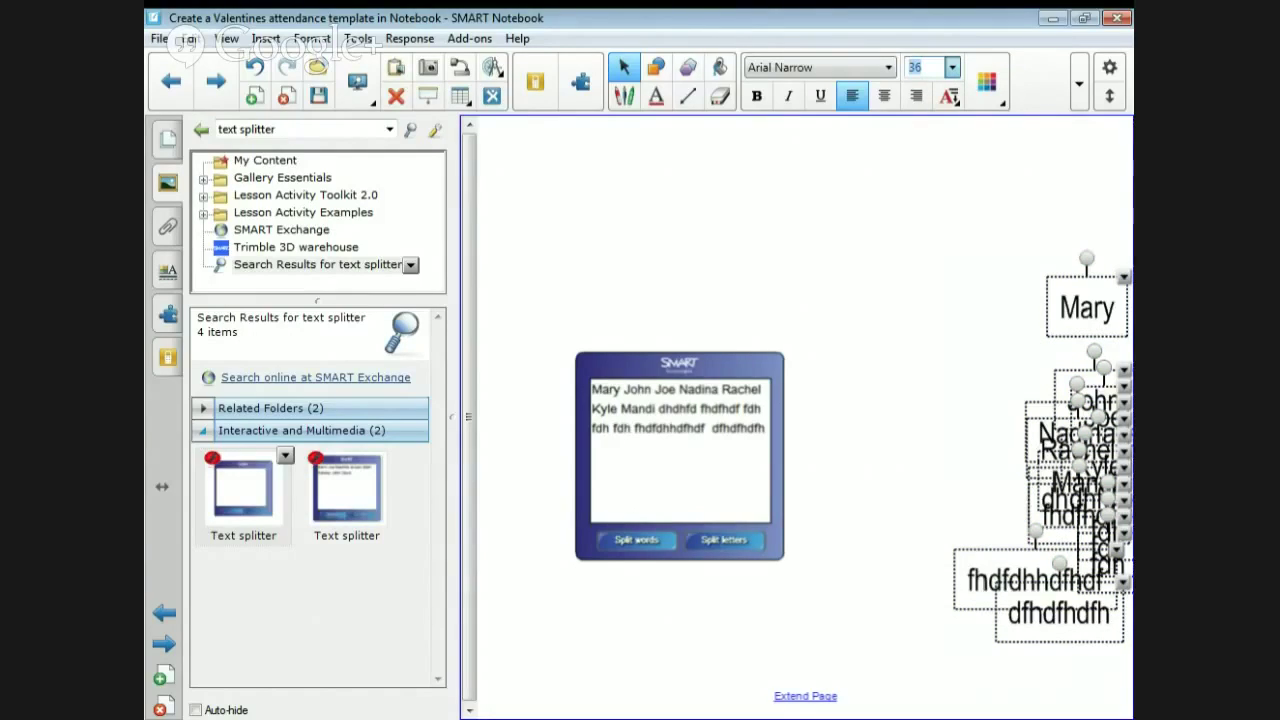
type("10")
key("Return")
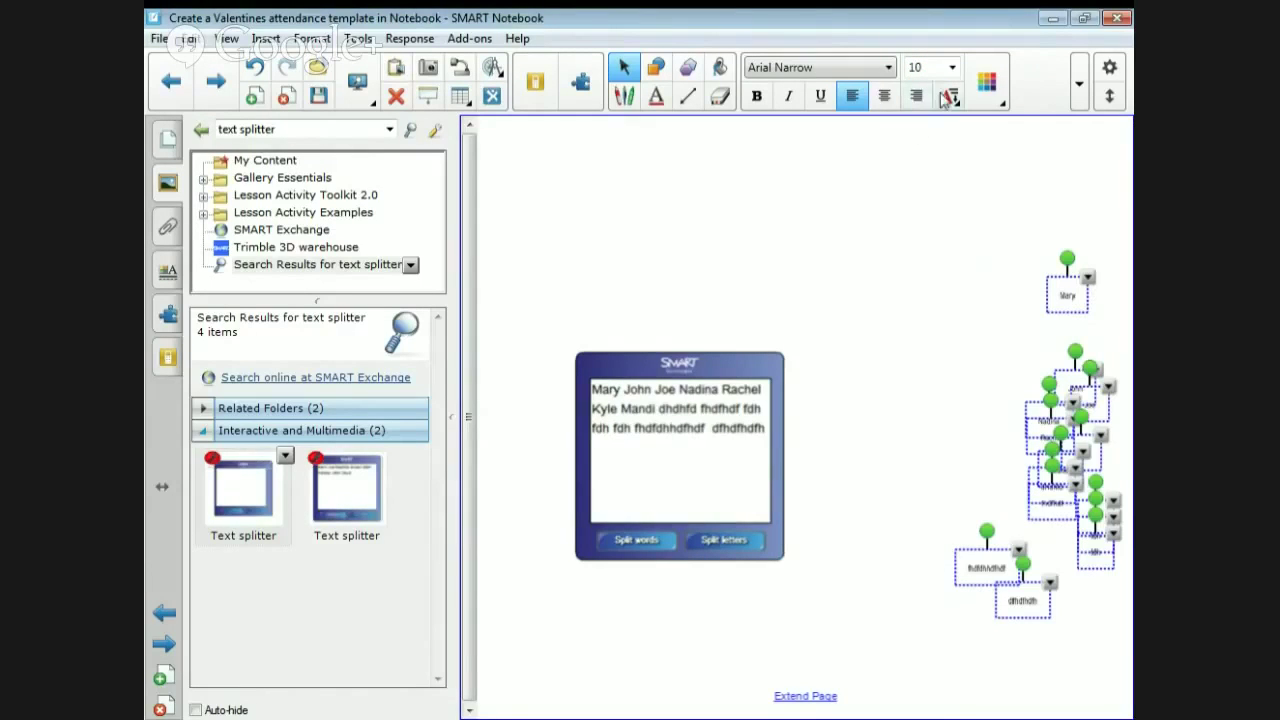
left_click(944, 68)
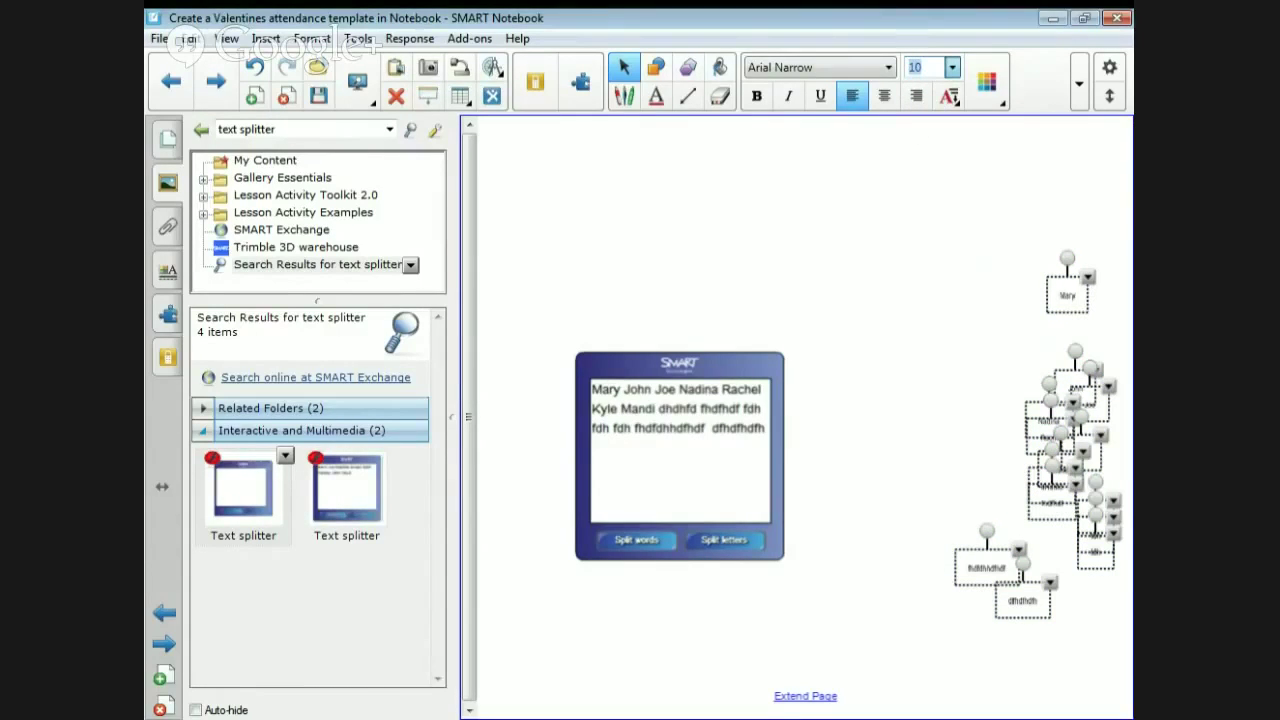
type("18")
key("Return")
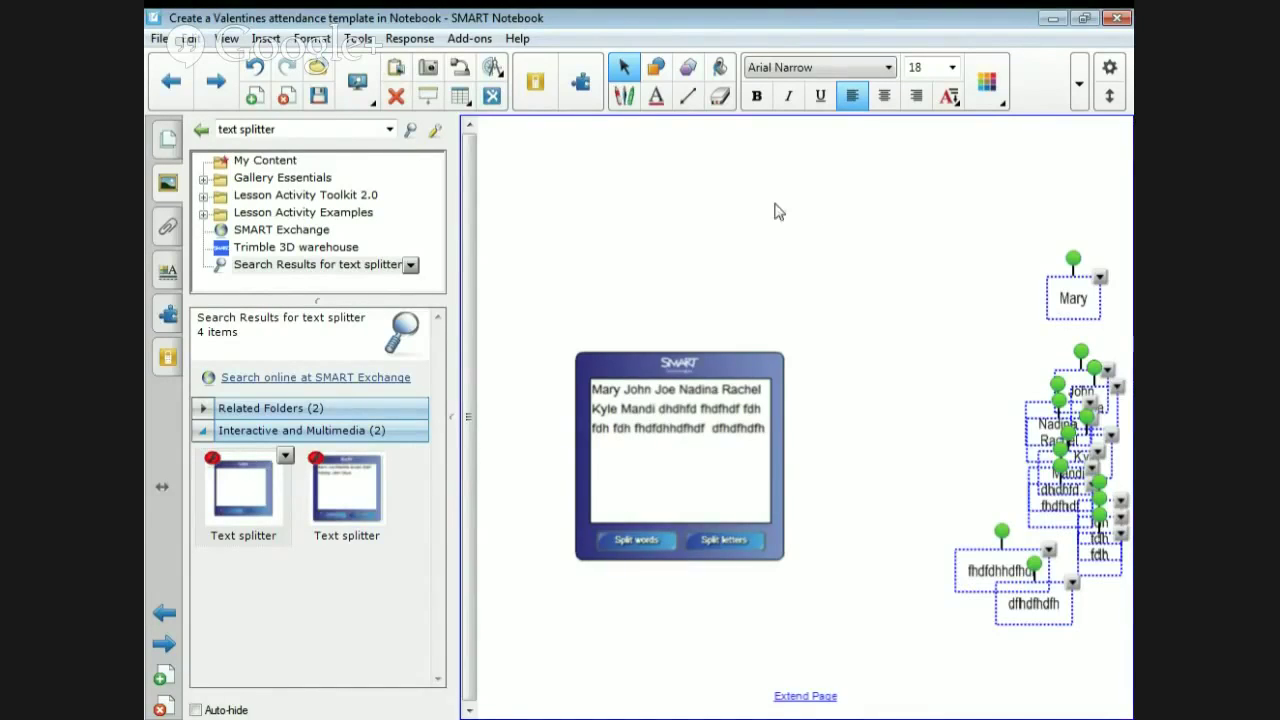
- Stack the words into a vertical column and align them on a common left edge
left_click(581, 85)
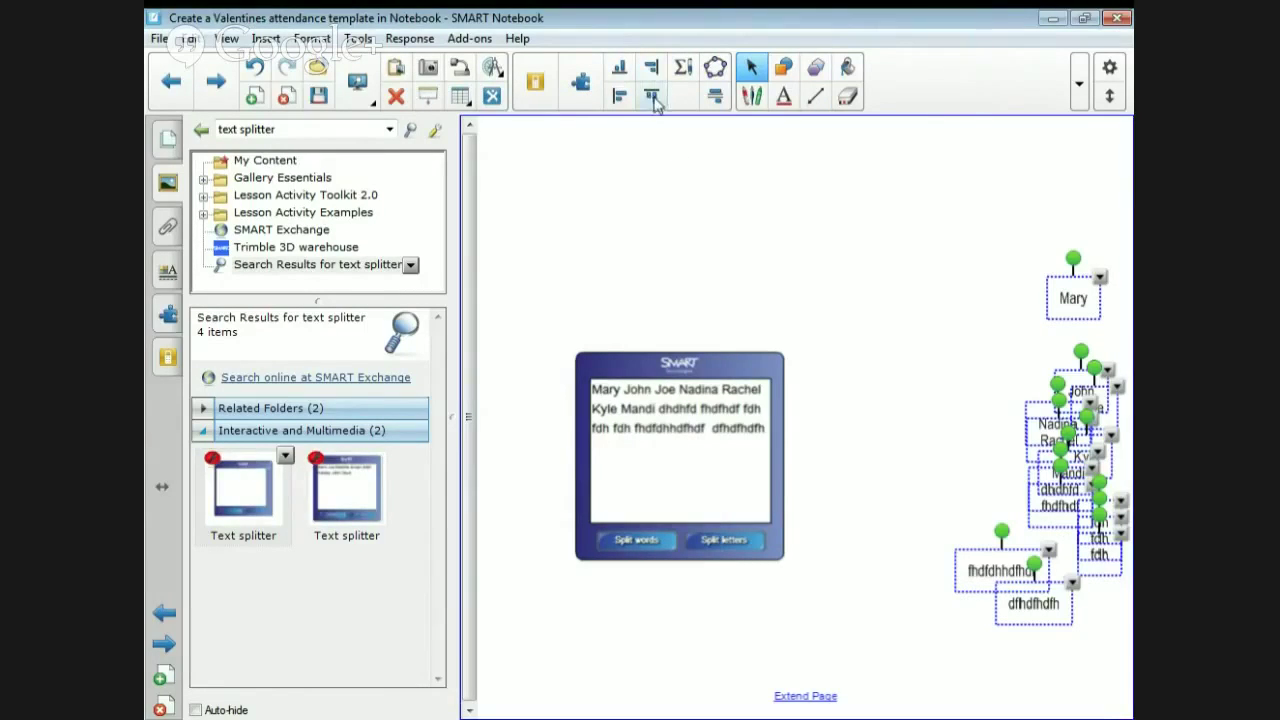
left_click(715, 95)
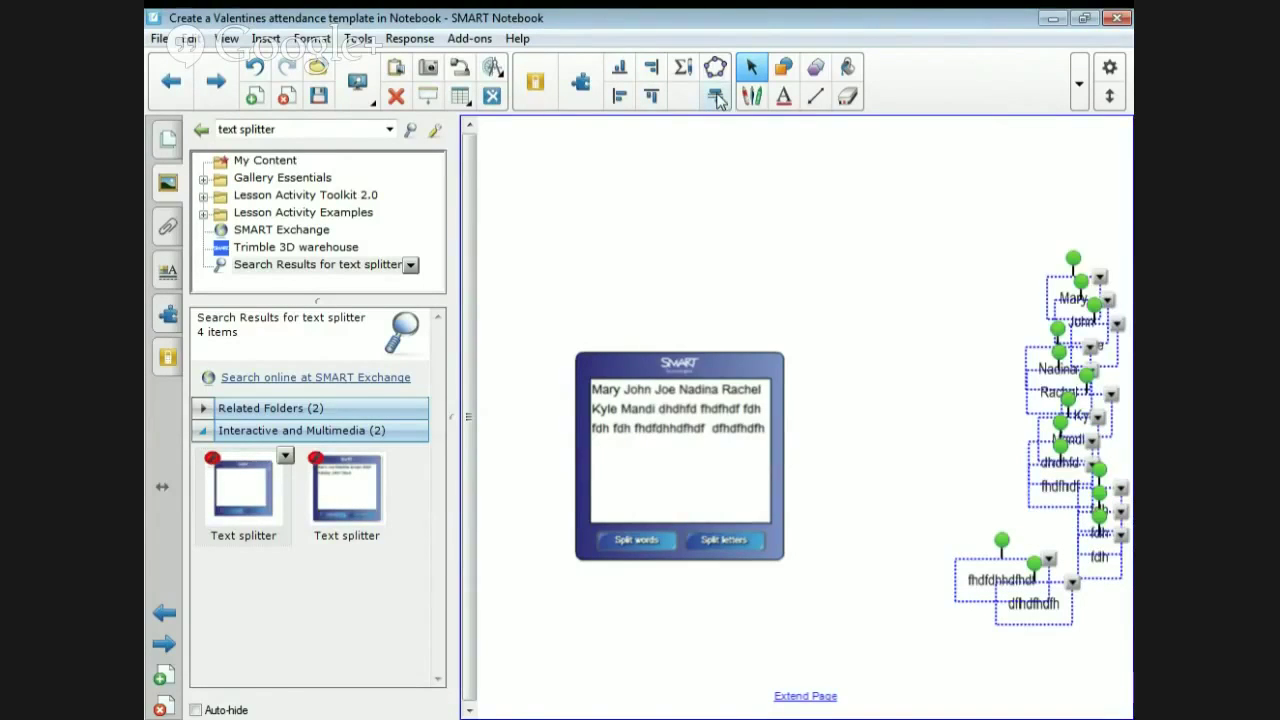
left_click(620, 96)
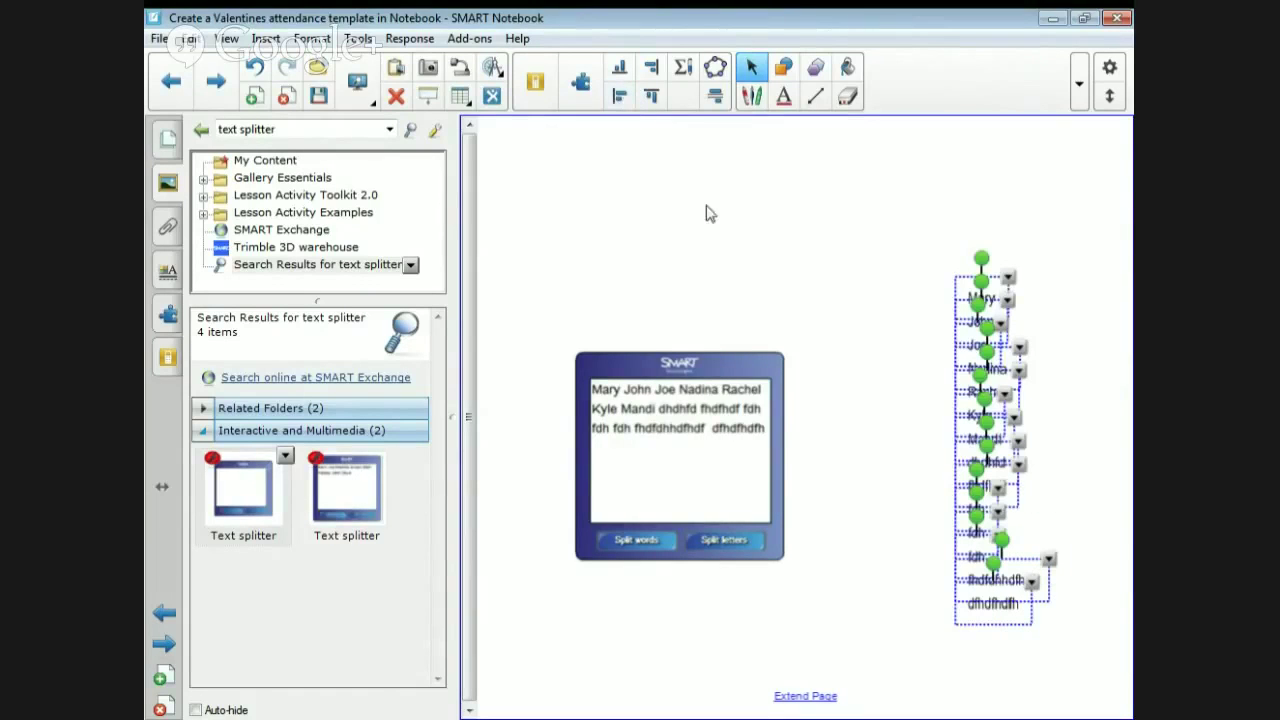
left_click(851, 261)
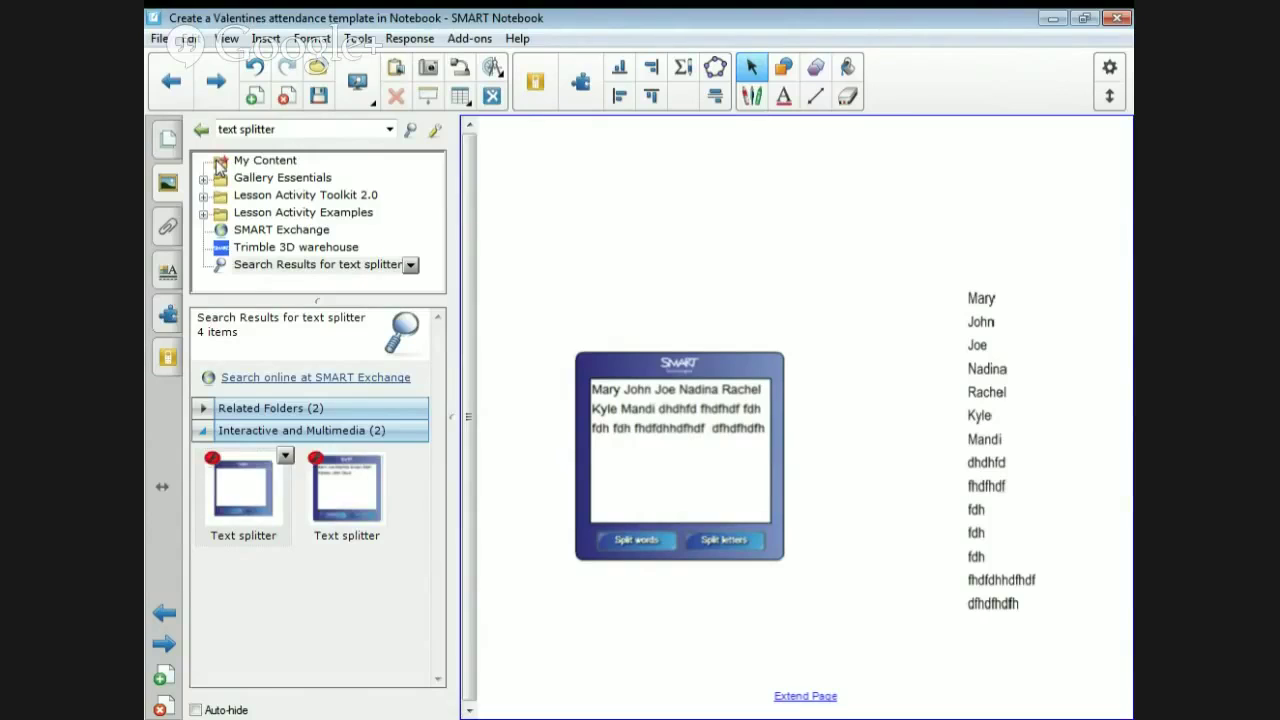
left_click(167, 142)
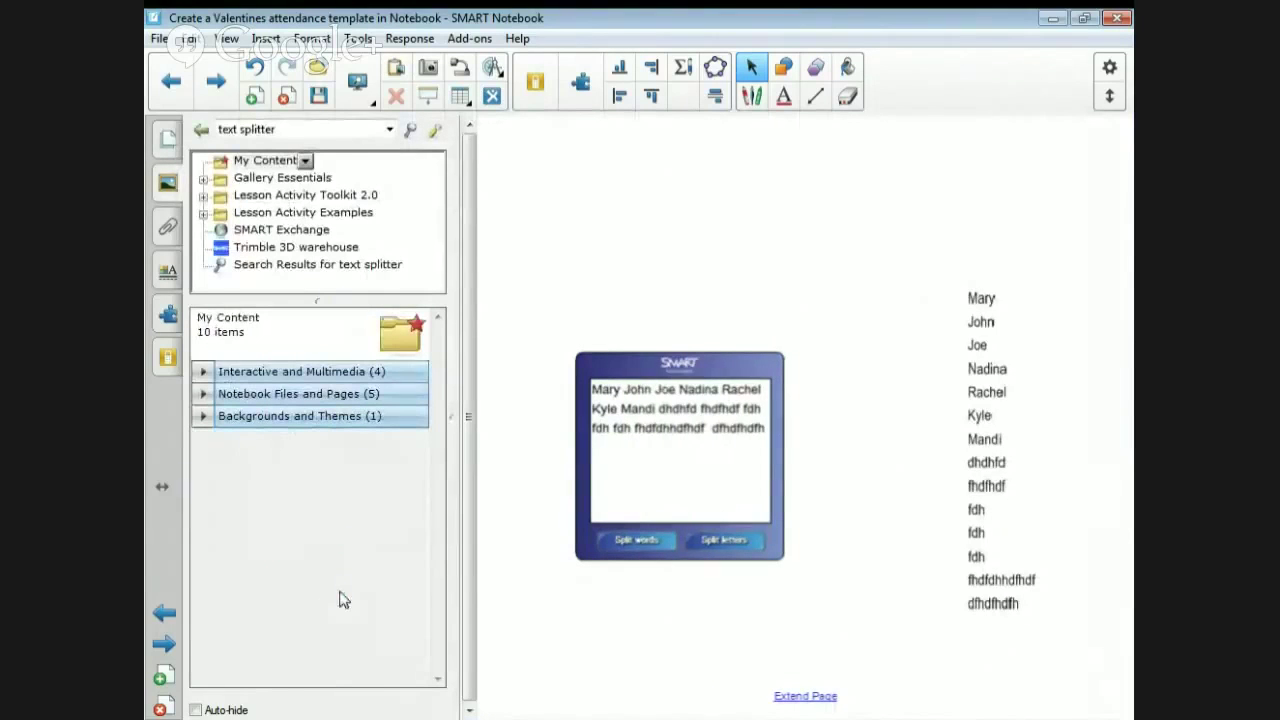
- Show the Notebook Files and Pages in the Gallery's My Content collection
left_click(250, 162)
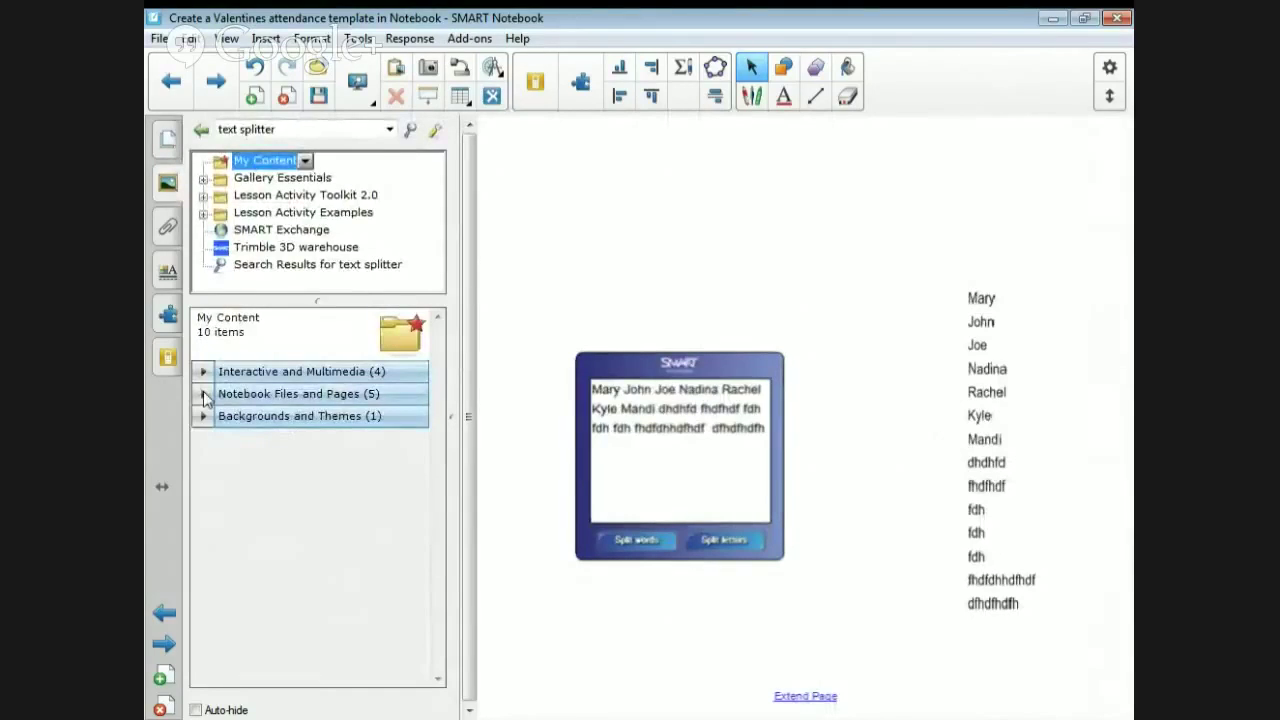
left_click(204, 395)
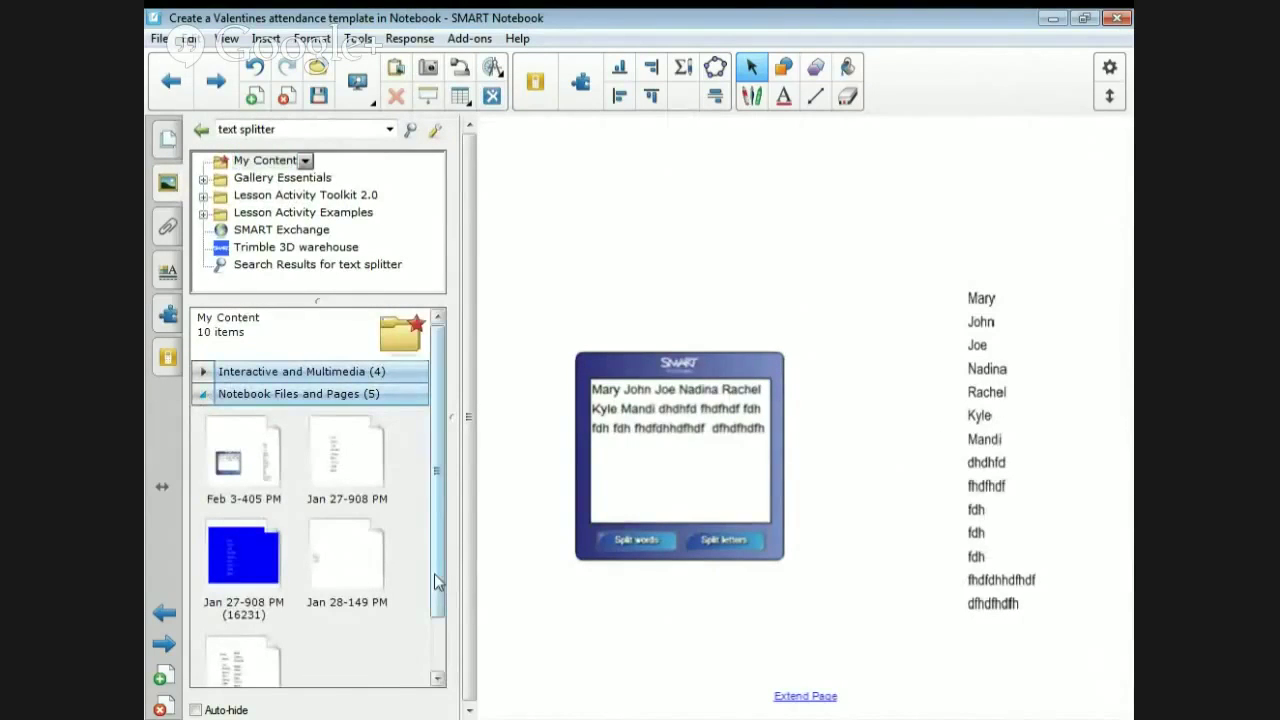
scroll(437, 583, "down", 2)
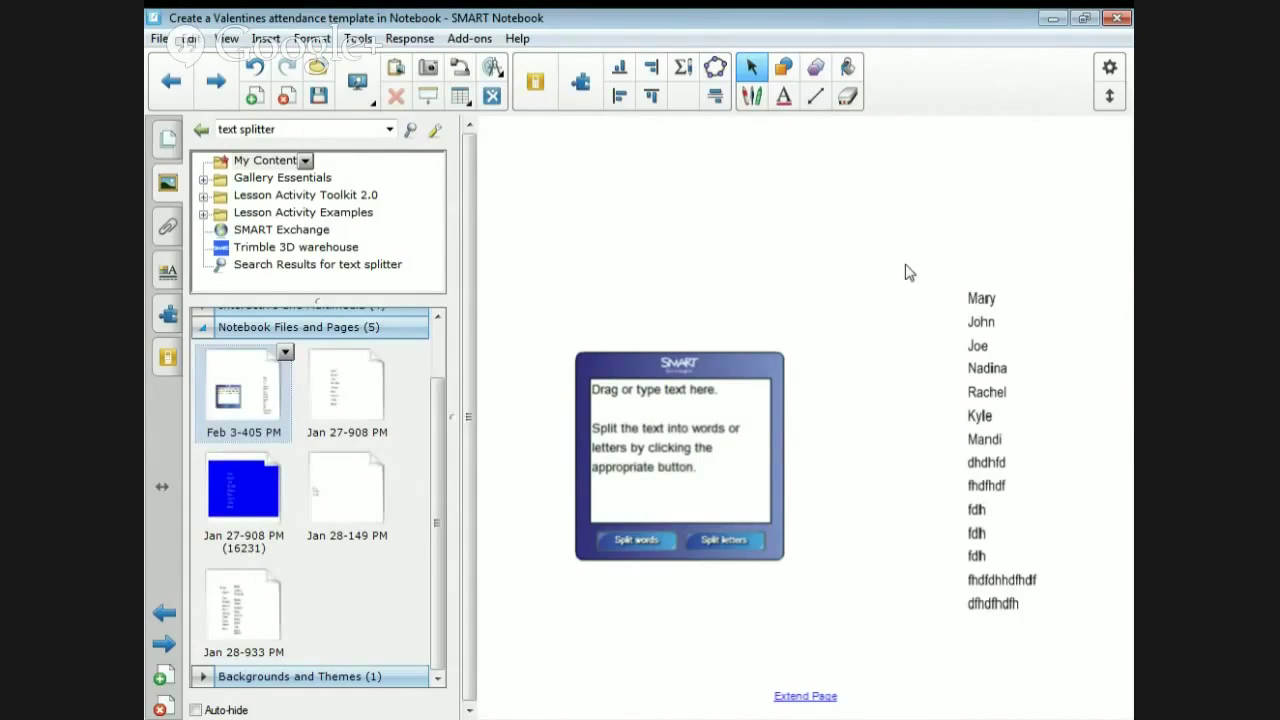
- Select the whole column of name words and minimize the Notebook window
left_click_drag(905, 265, 1101, 655)
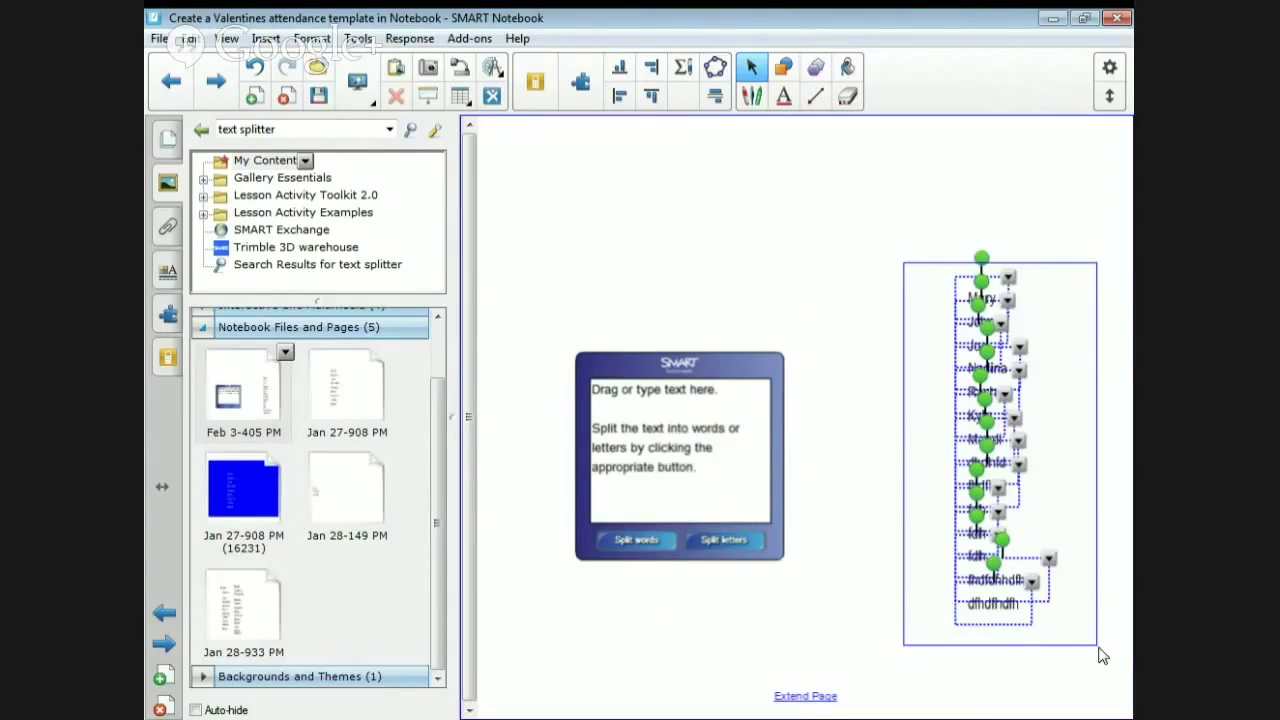
left_click_drag(1101, 655, 1101, 655)
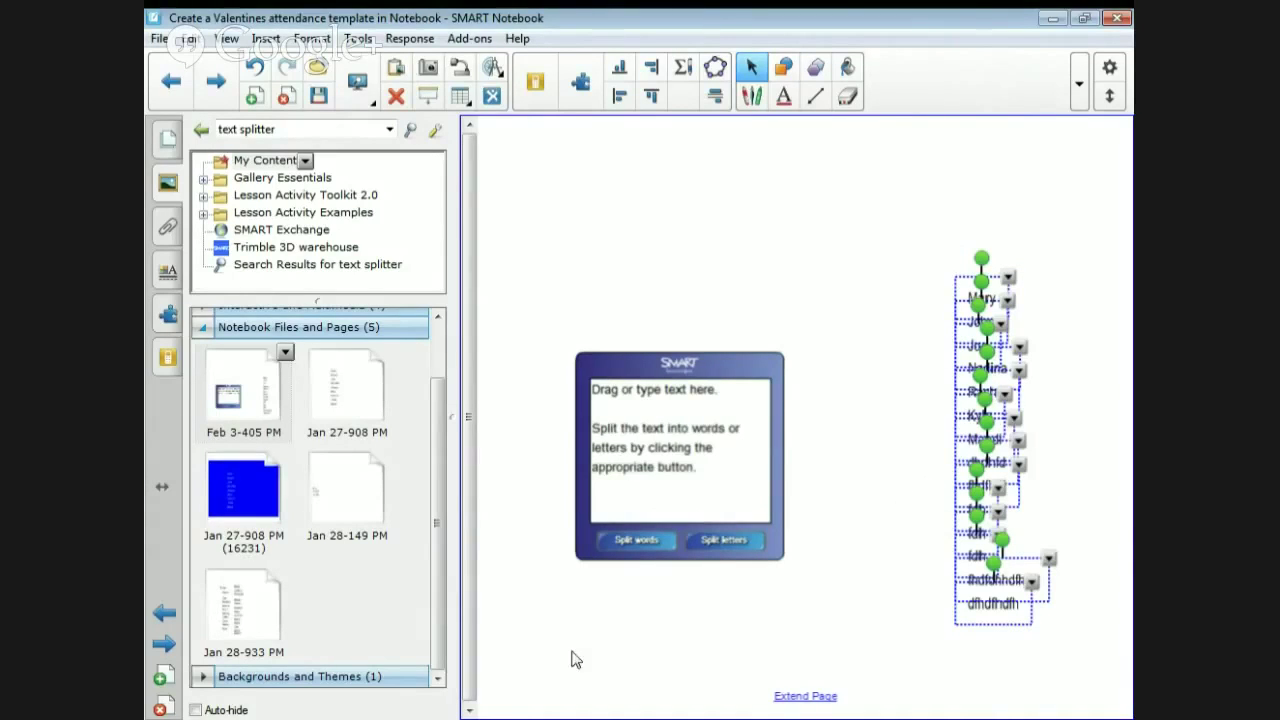
left_click(1052, 18)
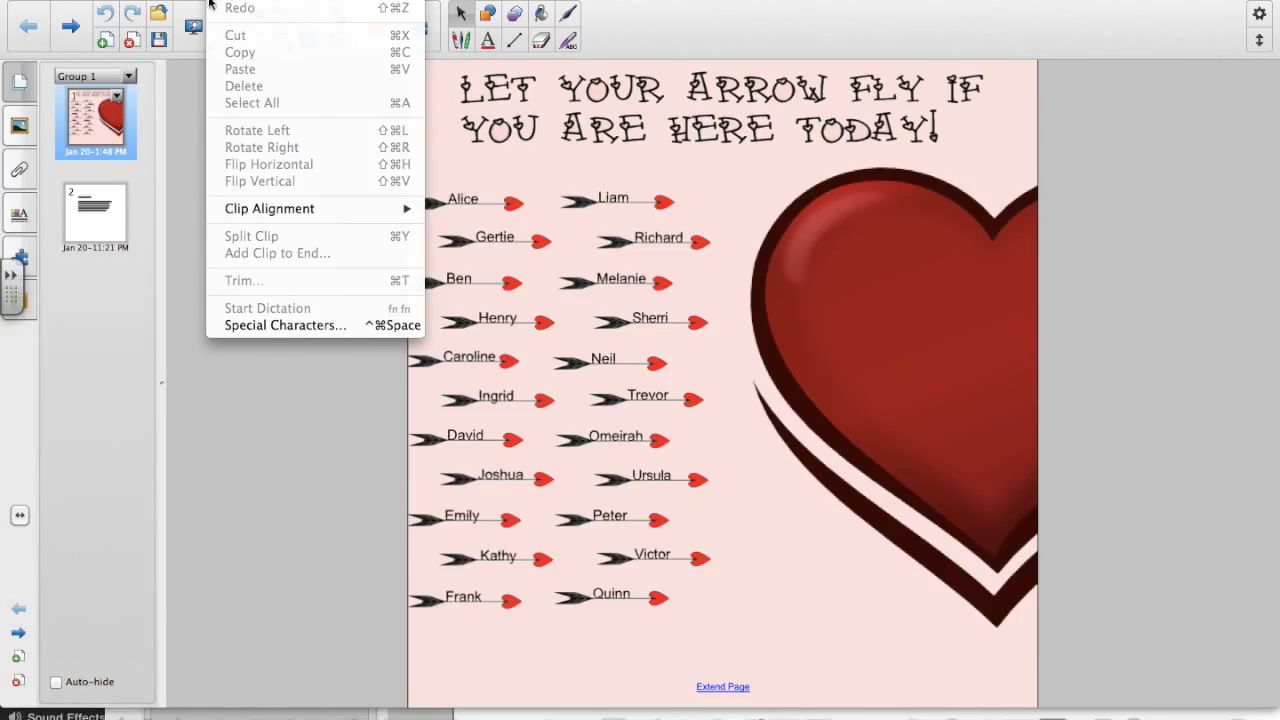
- Select all the locked objects on the page and unlock them
left_click(210, 2)
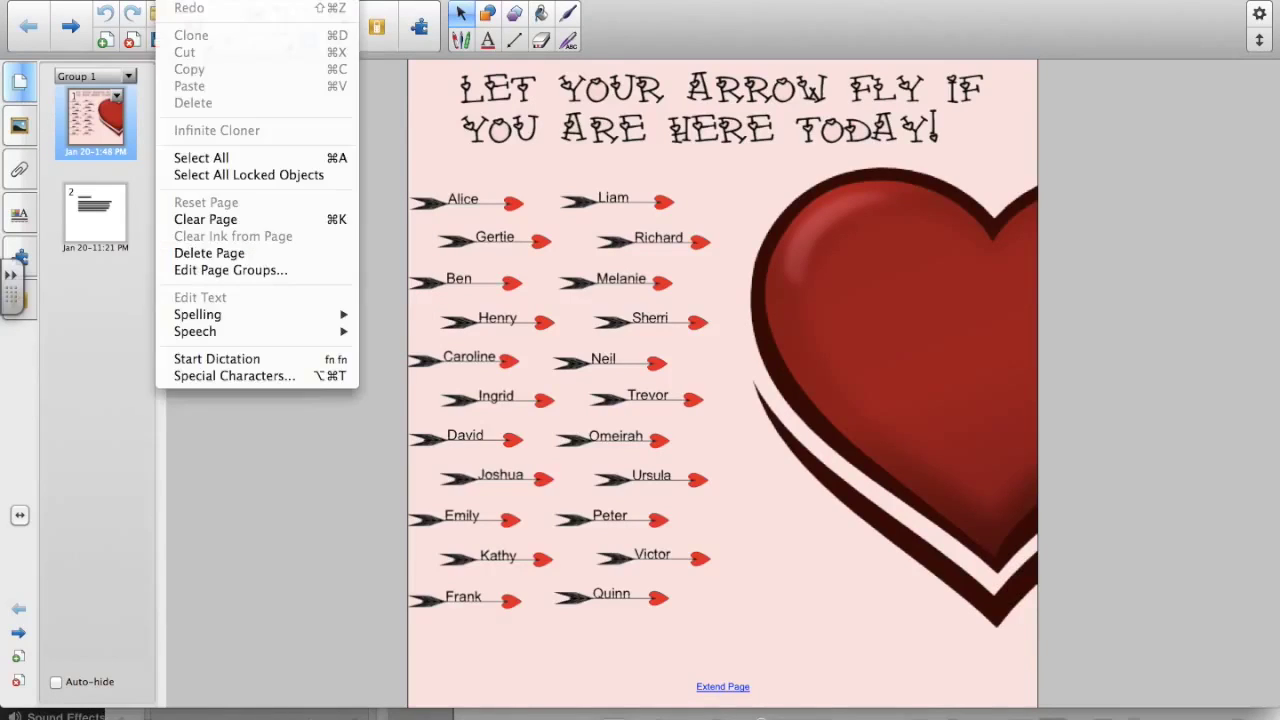
left_click(228, 175)
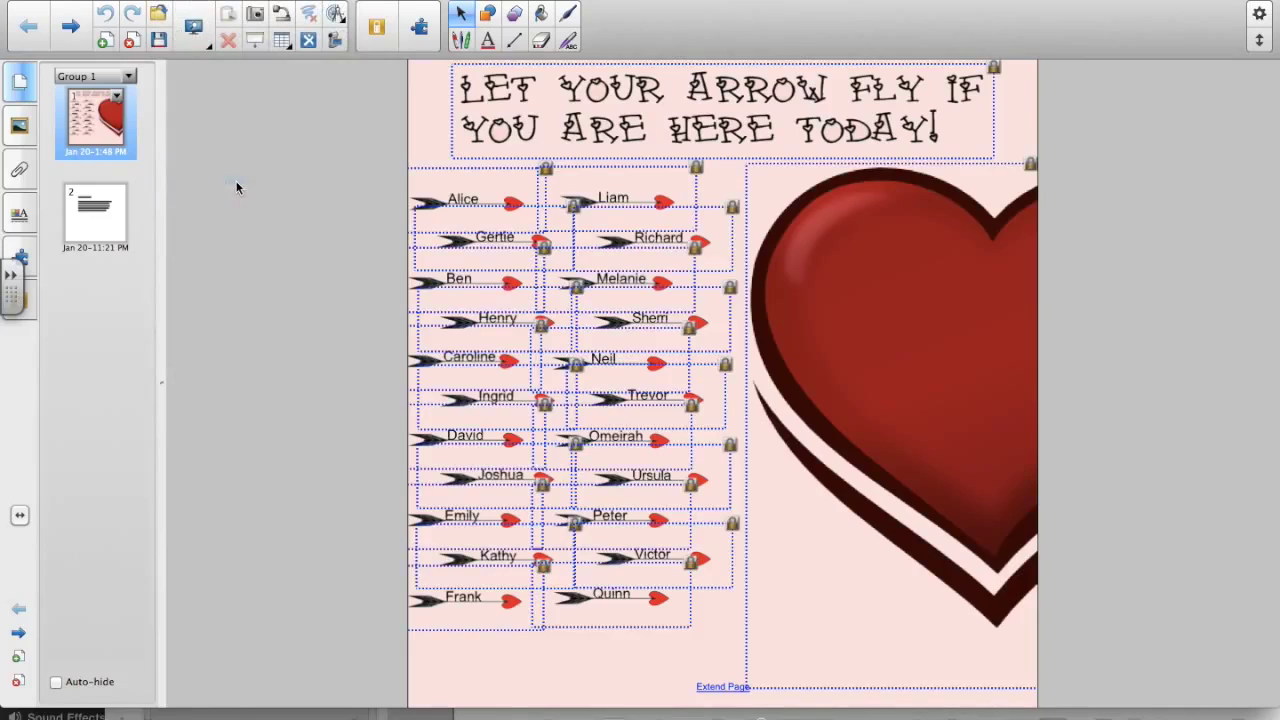
left_click(697, 168)
left_click(725, 177)
left_click(725, 182)
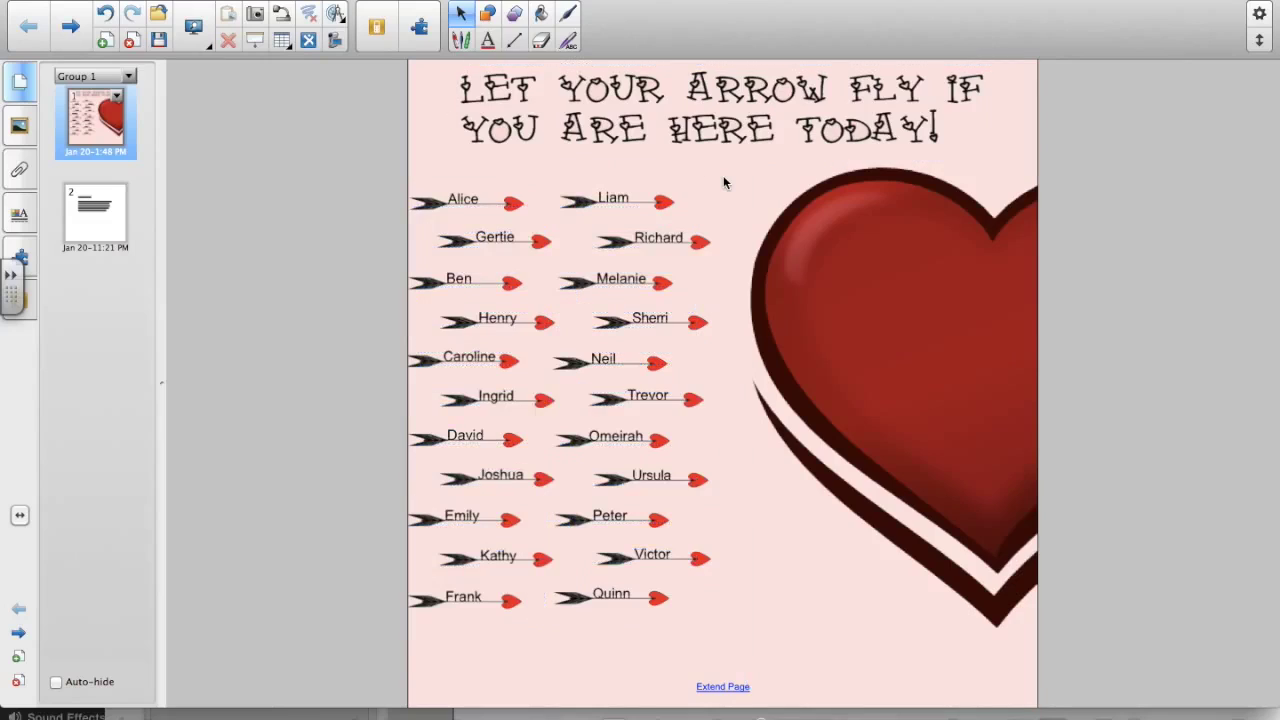
- Lock the heart picture in place
left_click(703, 120)
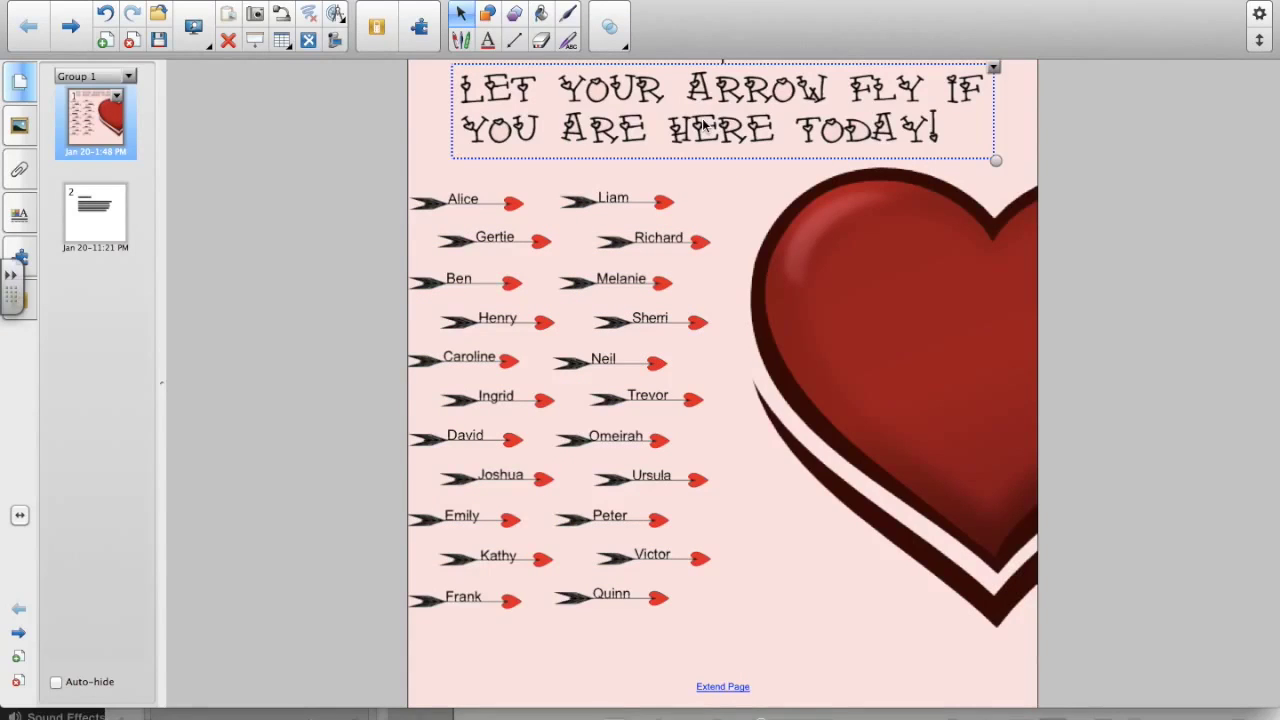
right_click(943, 293)
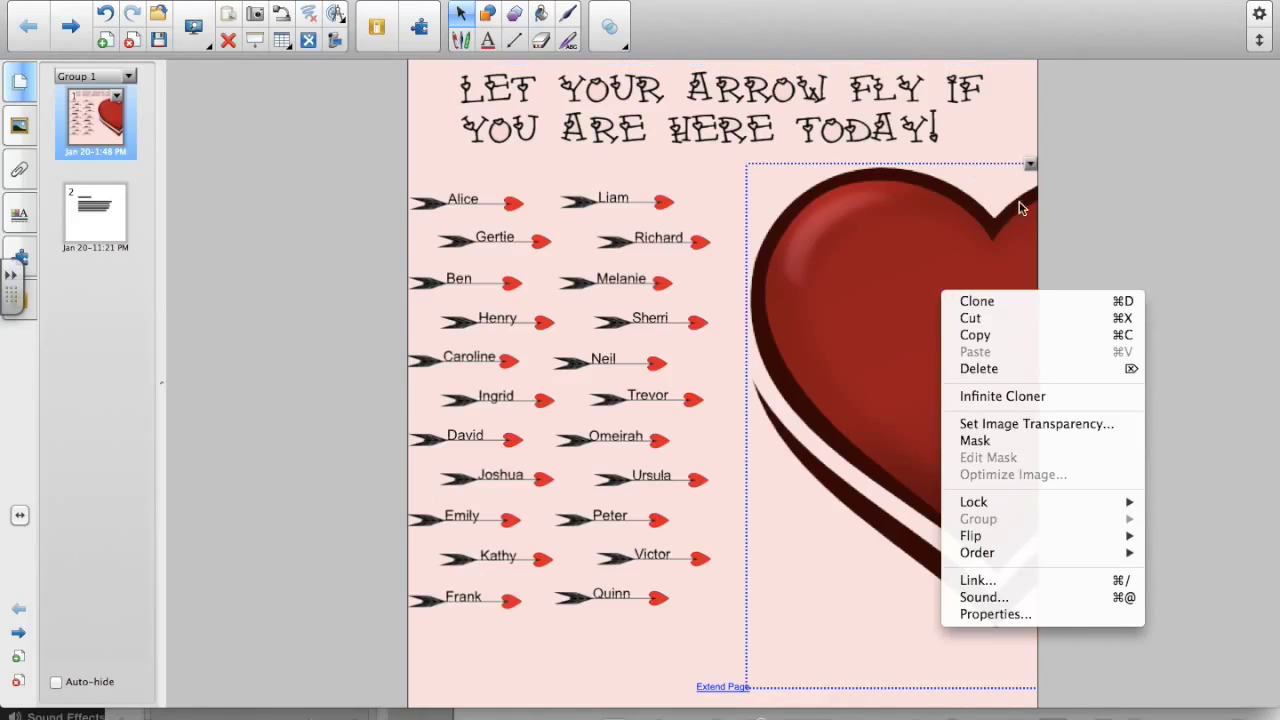
left_click(1029, 167)
left_click(1030, 168)
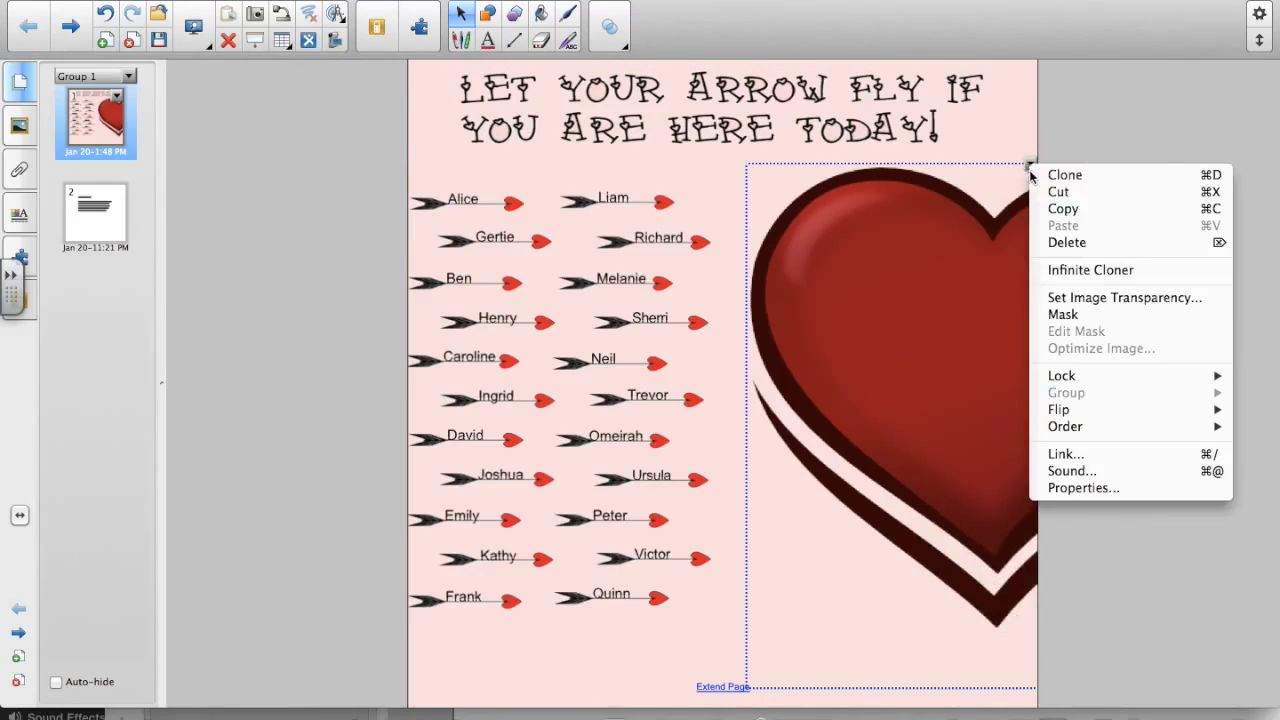
mouse_move(1075, 375)
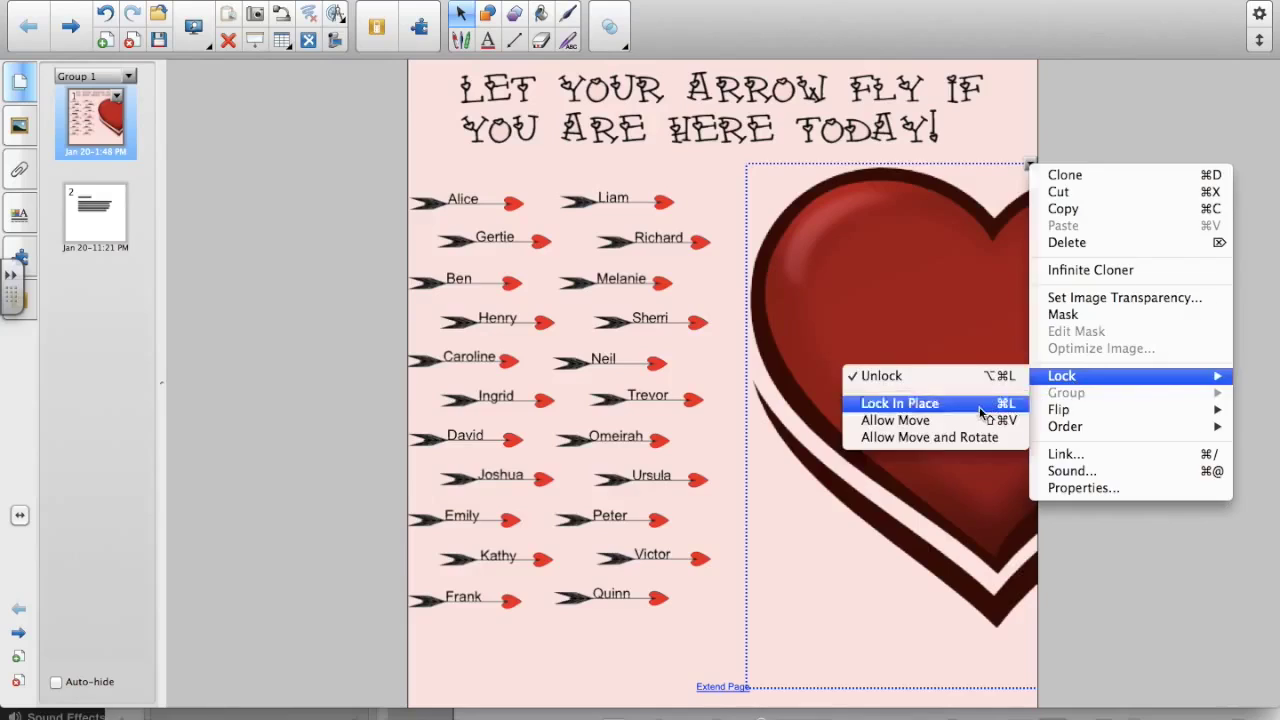
left_click(993, 405)
- Lock the 'LET YOUR ARROW FLY' title in place, then select the heart image
left_click(990, 72)
left_click(994, 67)
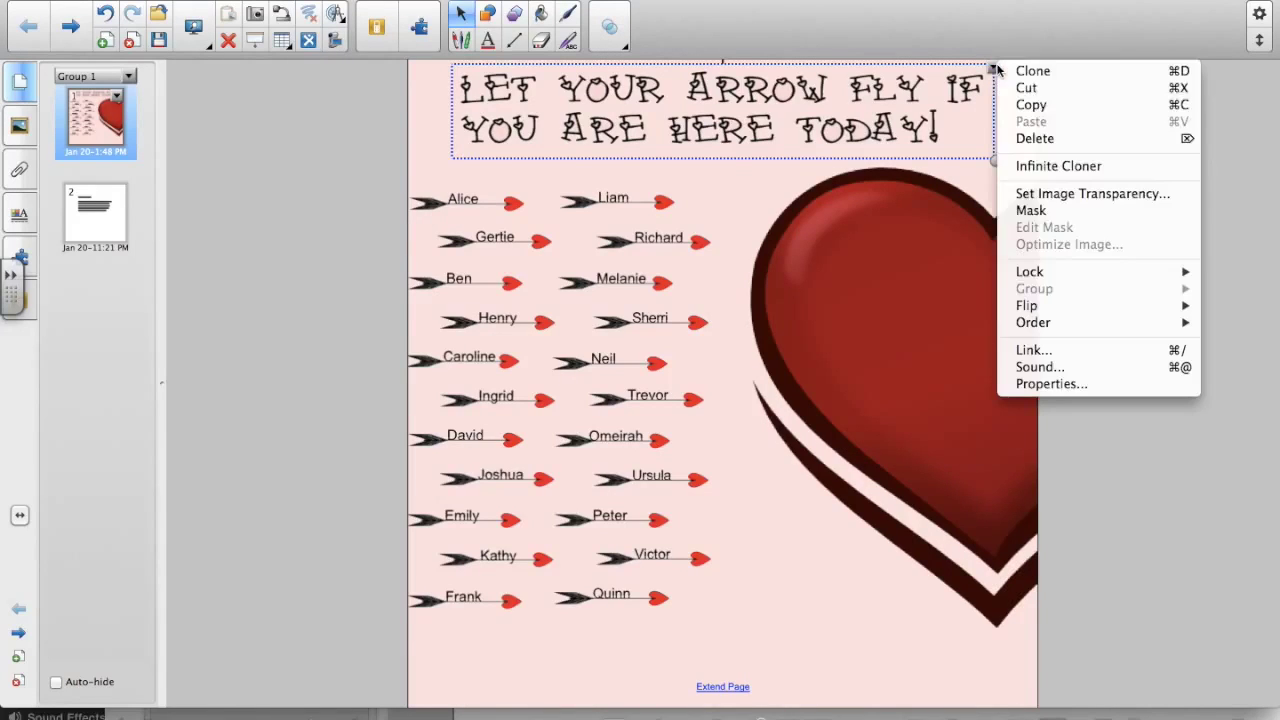
mouse_move(1045, 277)
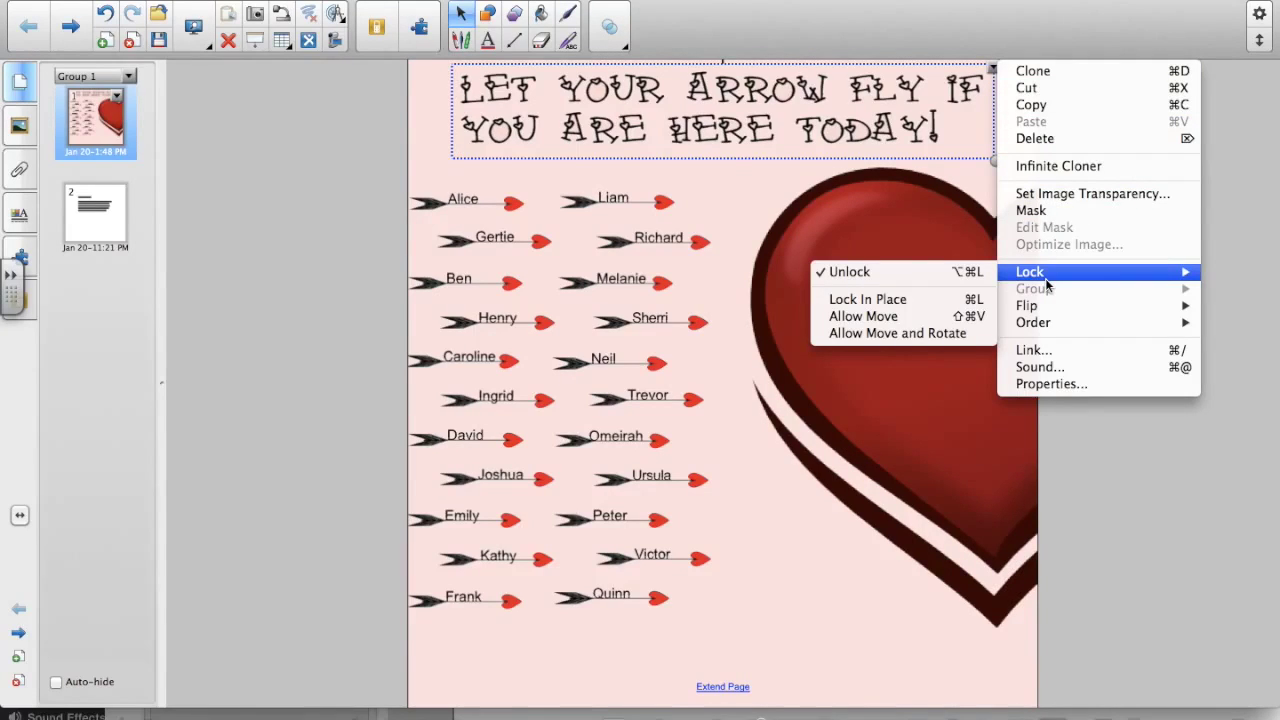
left_click(916, 300)
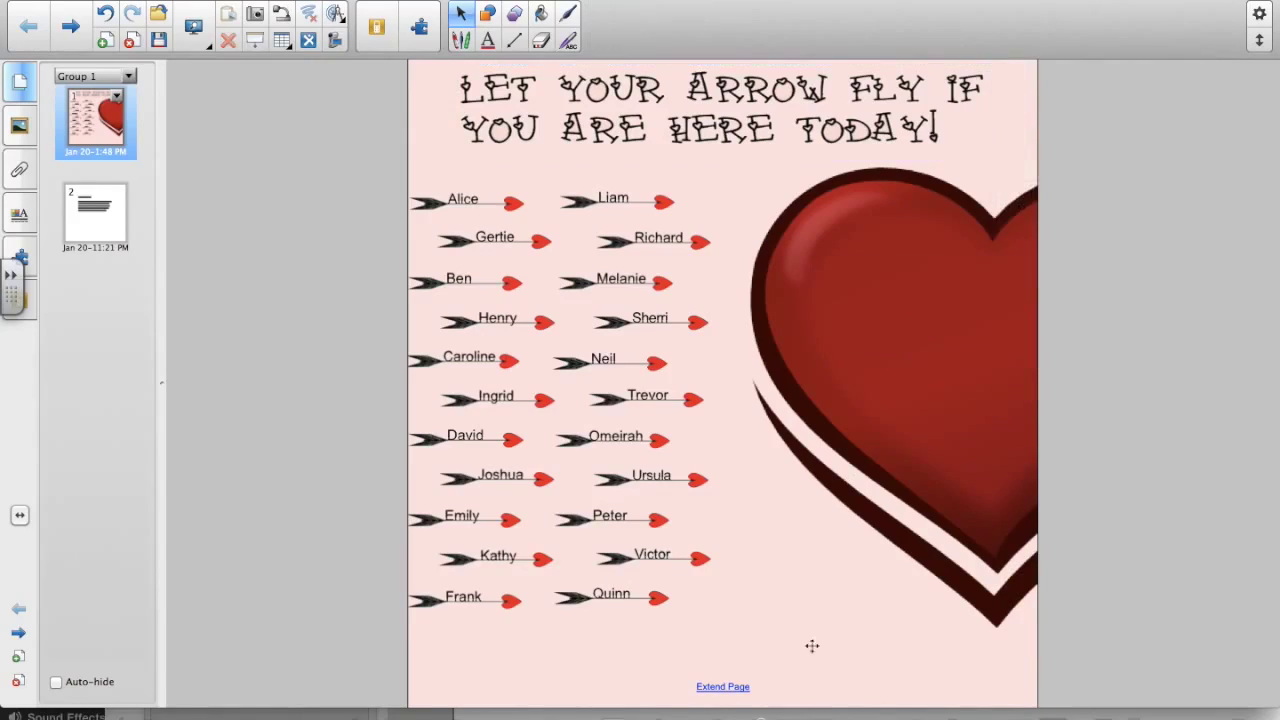
left_click(787, 627)
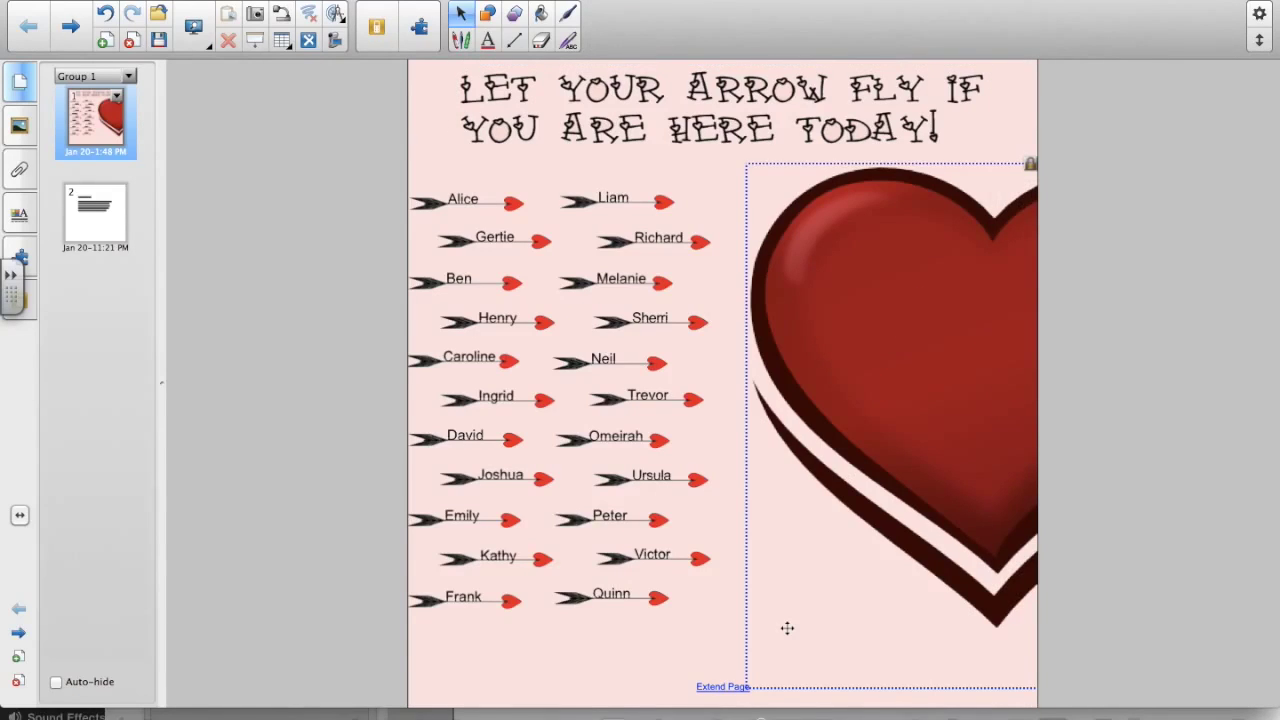
- Ungroup all the arrow-and-name groups and paste the copied column of name words onto the page
left_click(721, 632)
left_click_drag(721, 632, 410, 192)
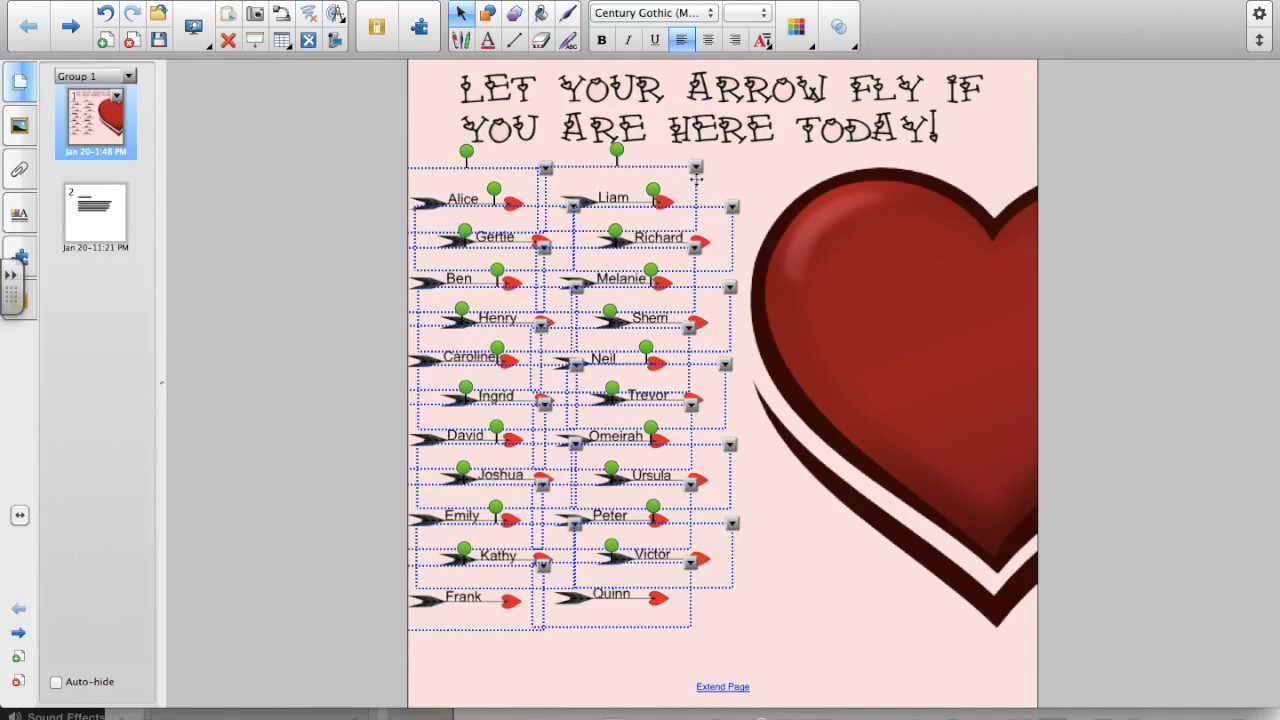
left_click(697, 170)
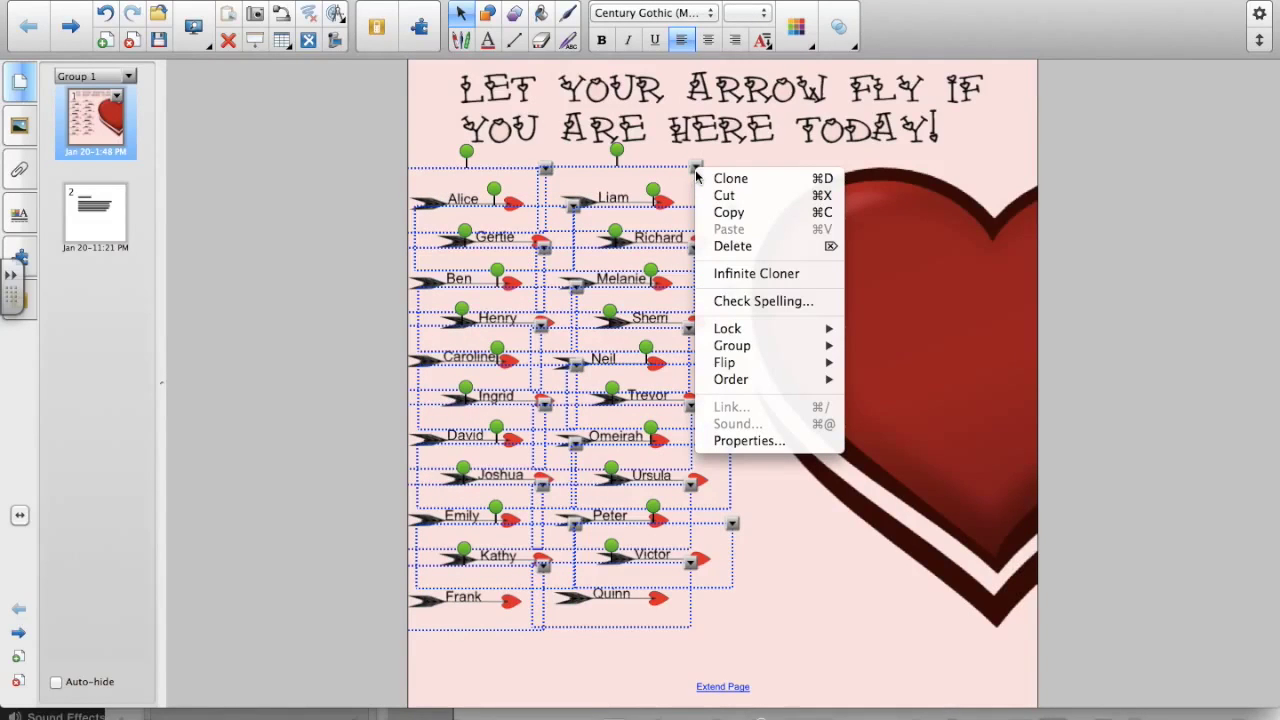
mouse_move(720, 350)
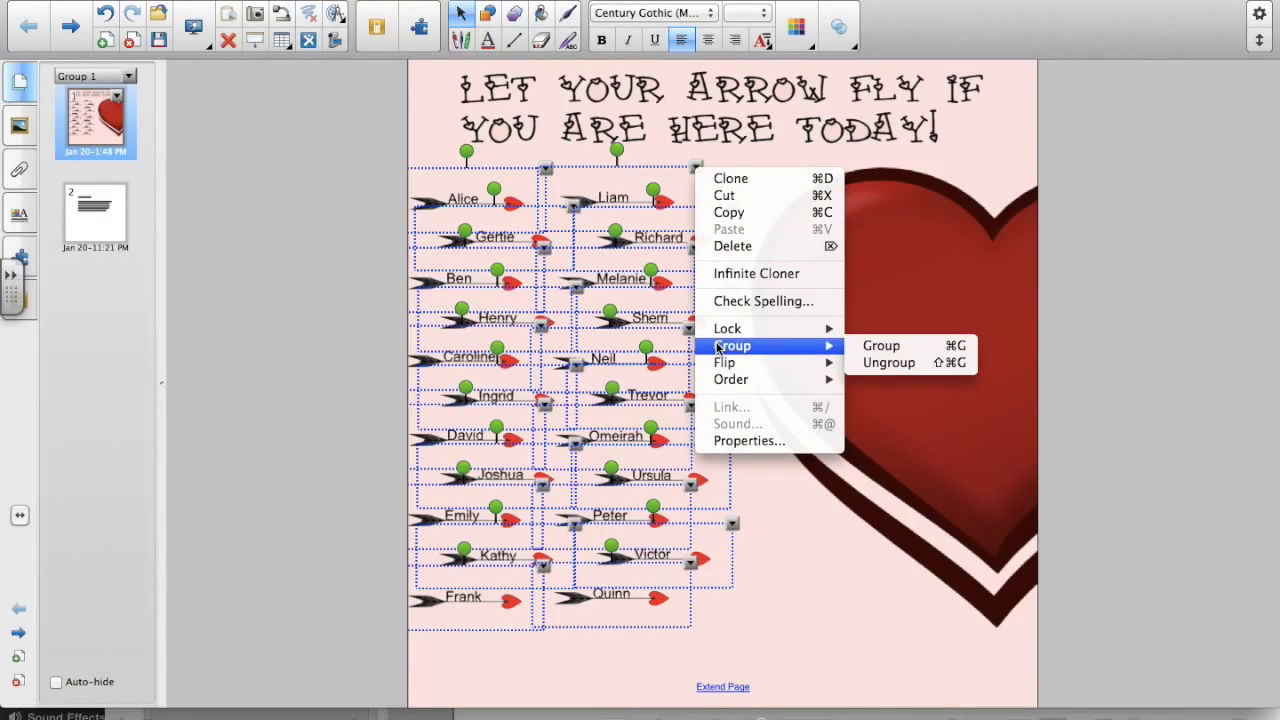
left_click(886, 363)
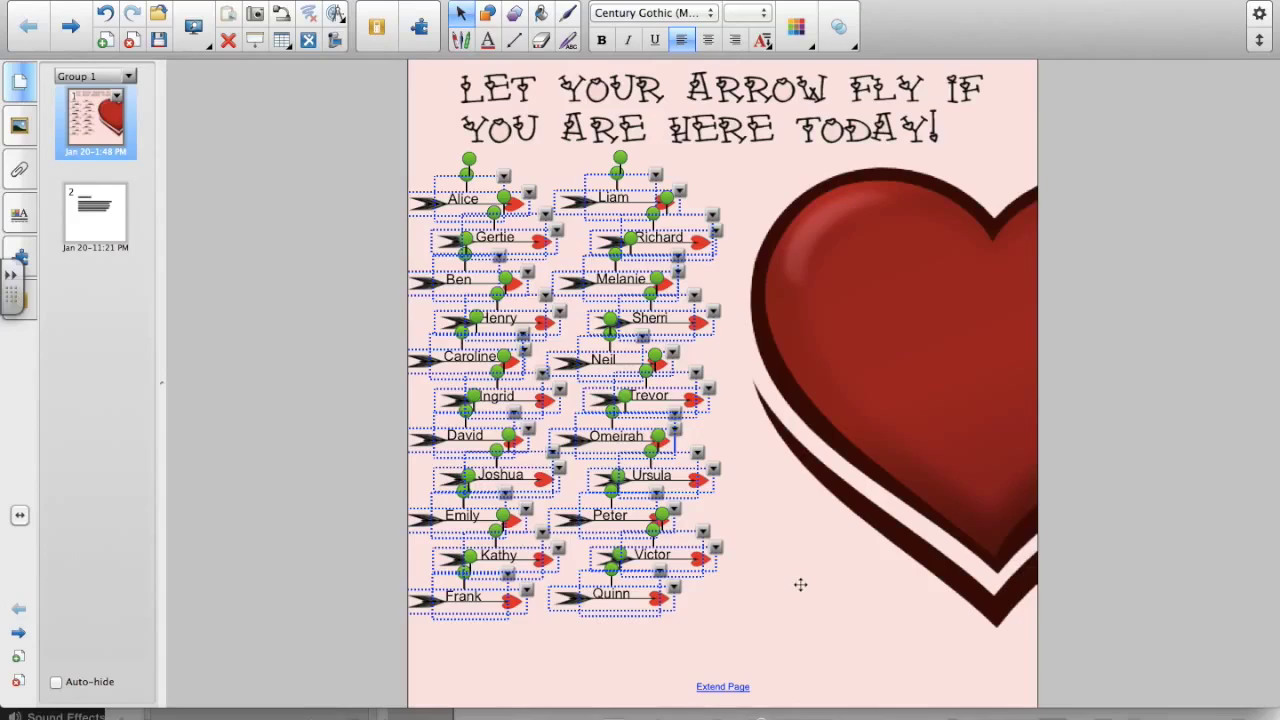
left_click(710, 632)
key("super+v")
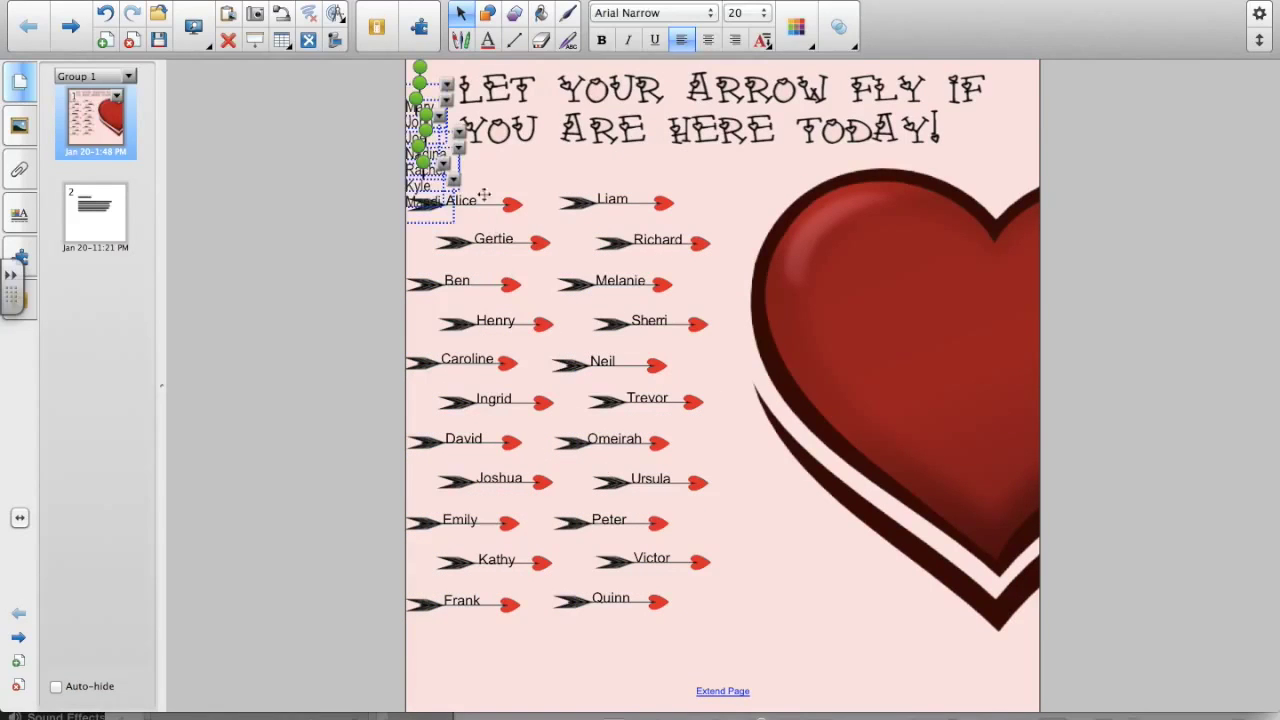
- Move the pasted names Mary through Mandi onto the heart and reselect the list
left_click_drag(447, 161, 925, 353)
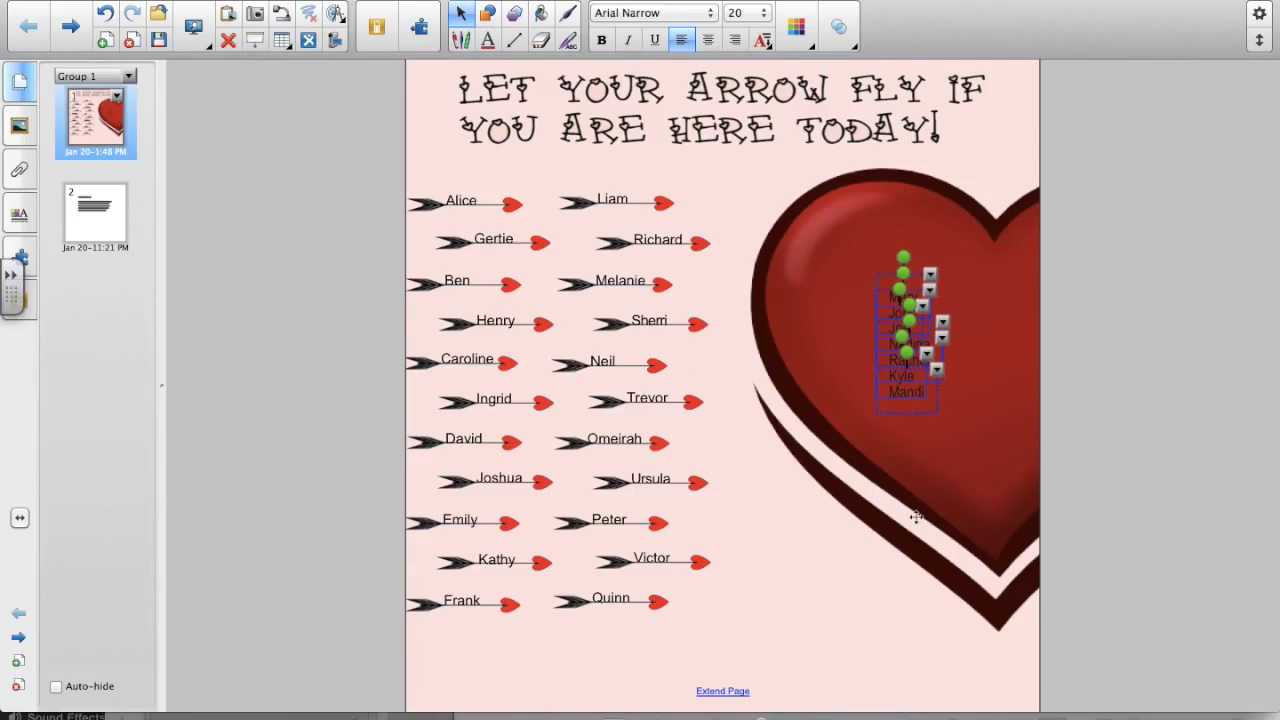
left_click(928, 476)
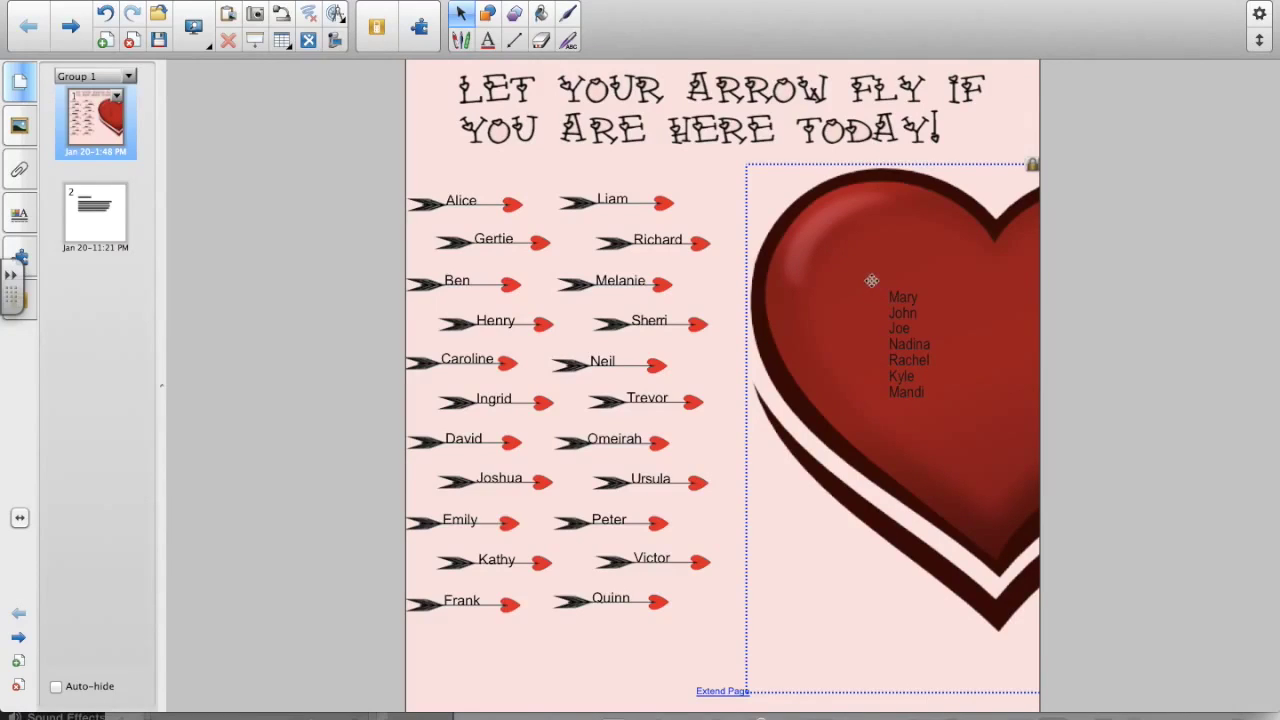
left_click_drag(863, 277, 917, 417)
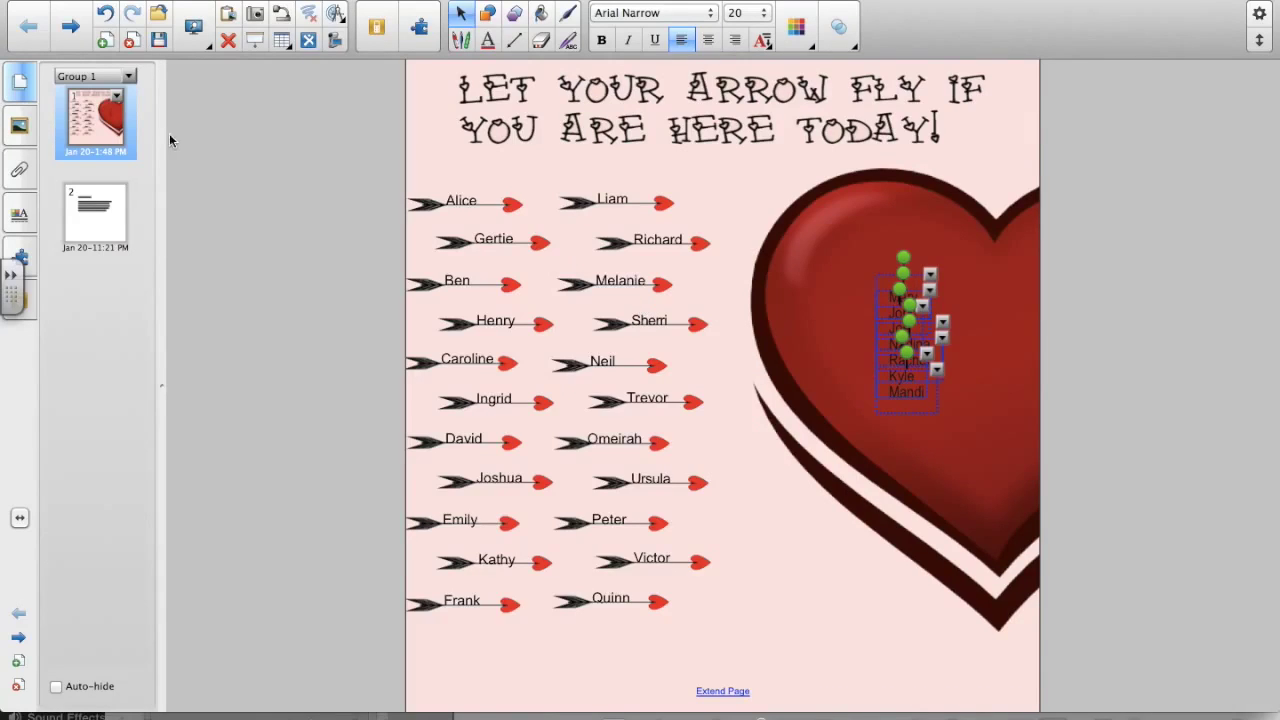
- Show the selected names' text properties, keeping the font size at 20
left_click(22, 220)
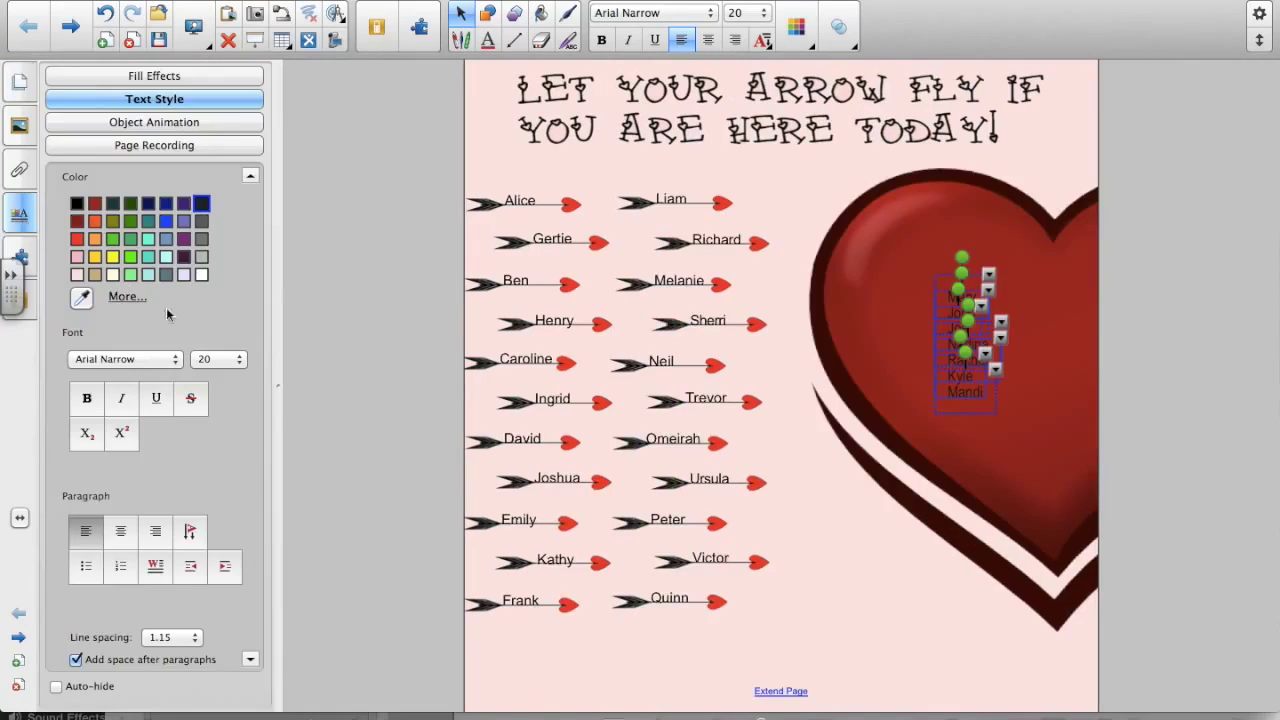
left_click(238, 364)
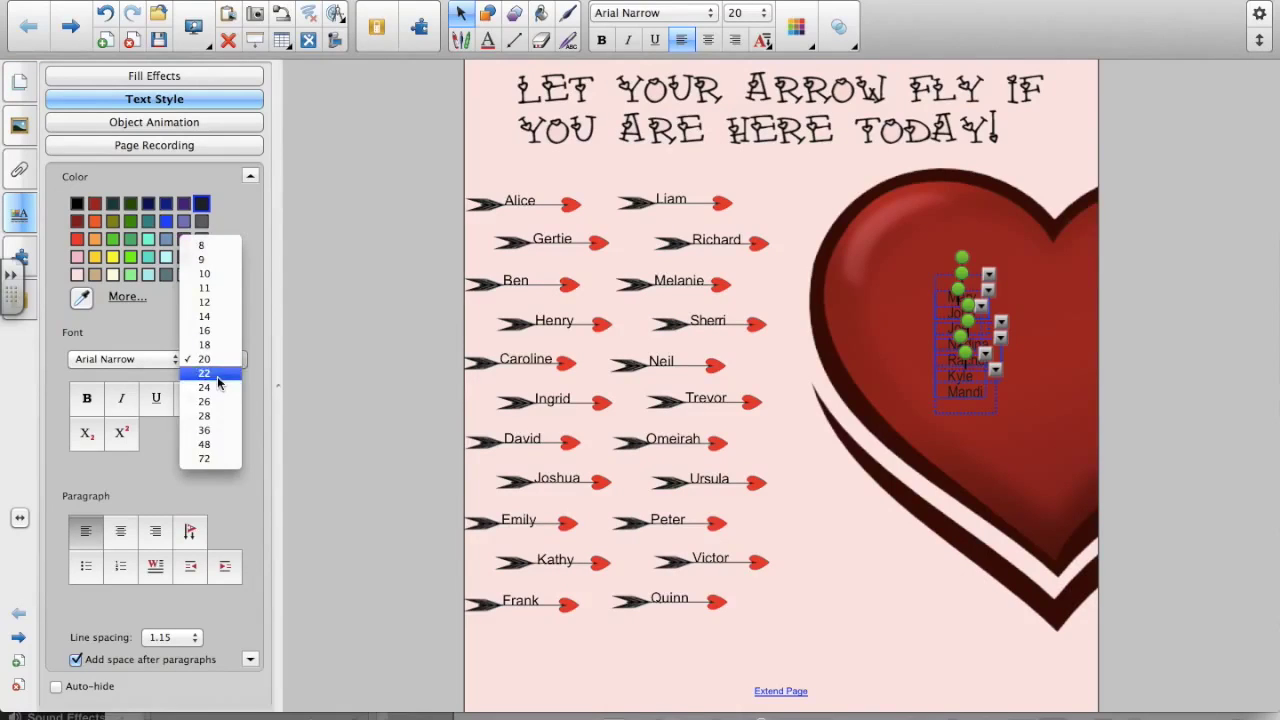
left_click(218, 383)
- Select the arrow labels Alice, Liam, Richard, Gertie, Ben, Melanie, Sherri, Henry and Caroline
left_click(934, 586)
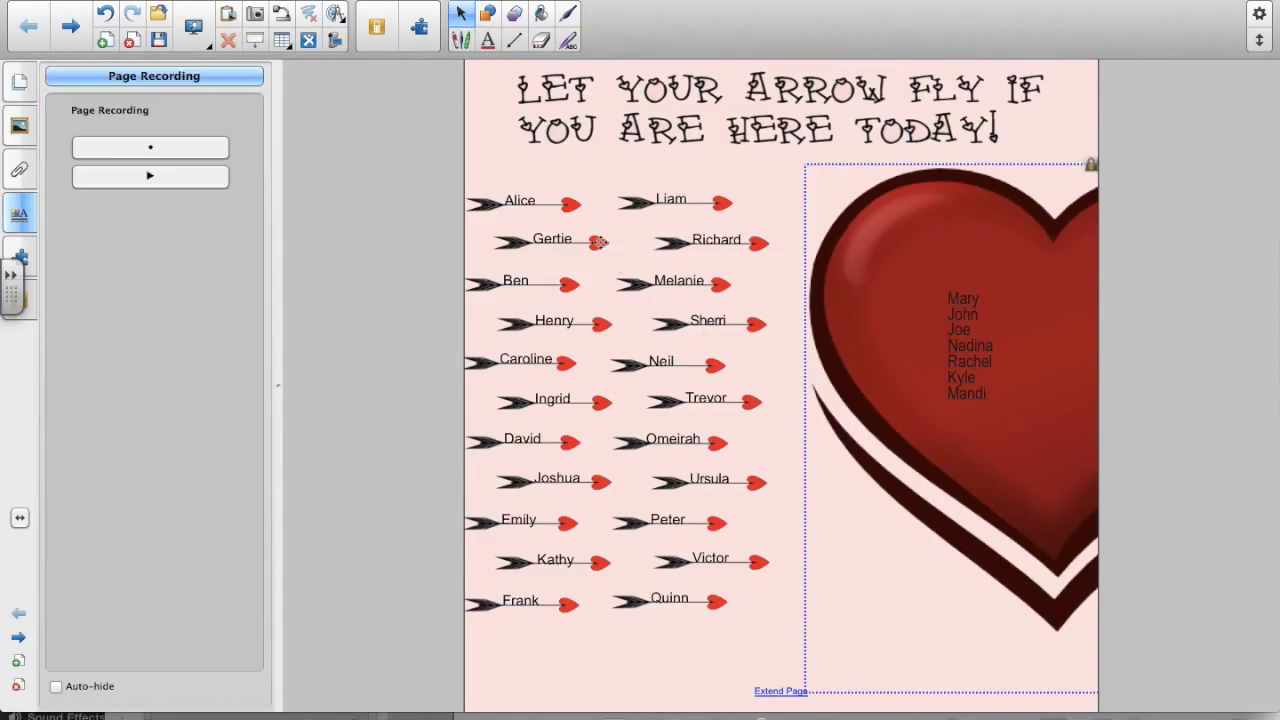
left_click(526, 200)
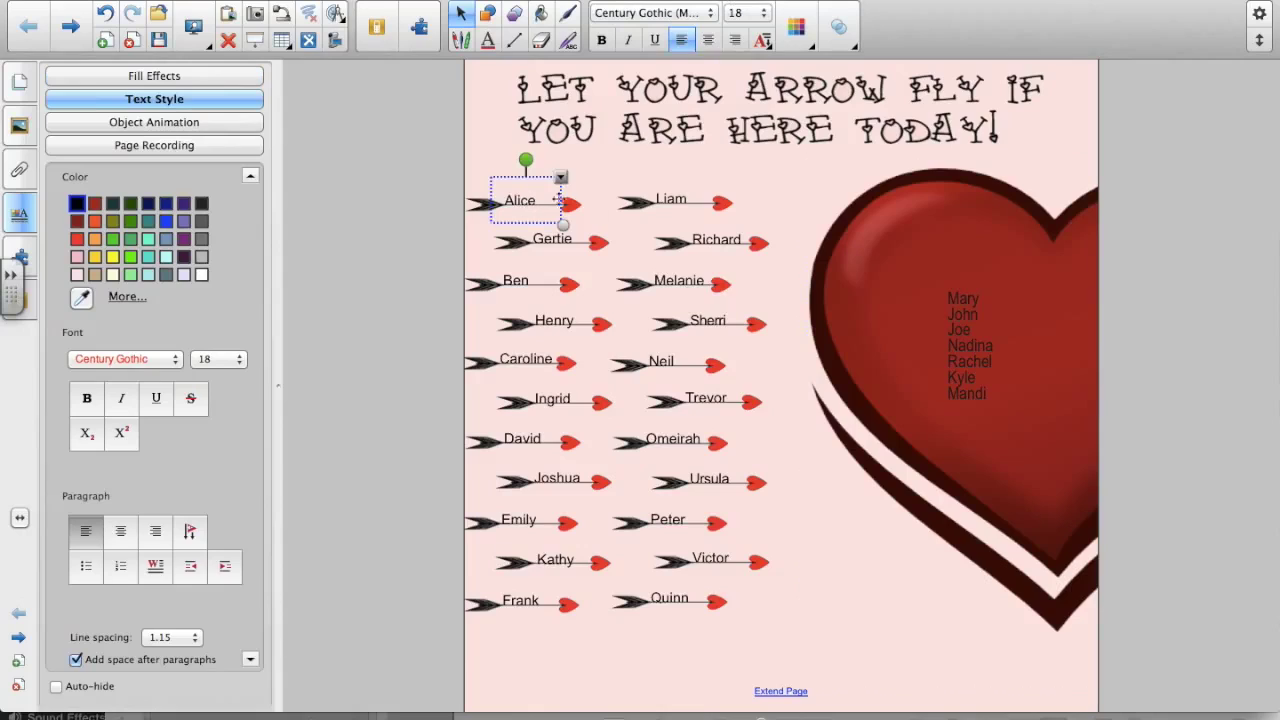
left_click(666, 197, "shift")
left_click(706, 238, "shift")
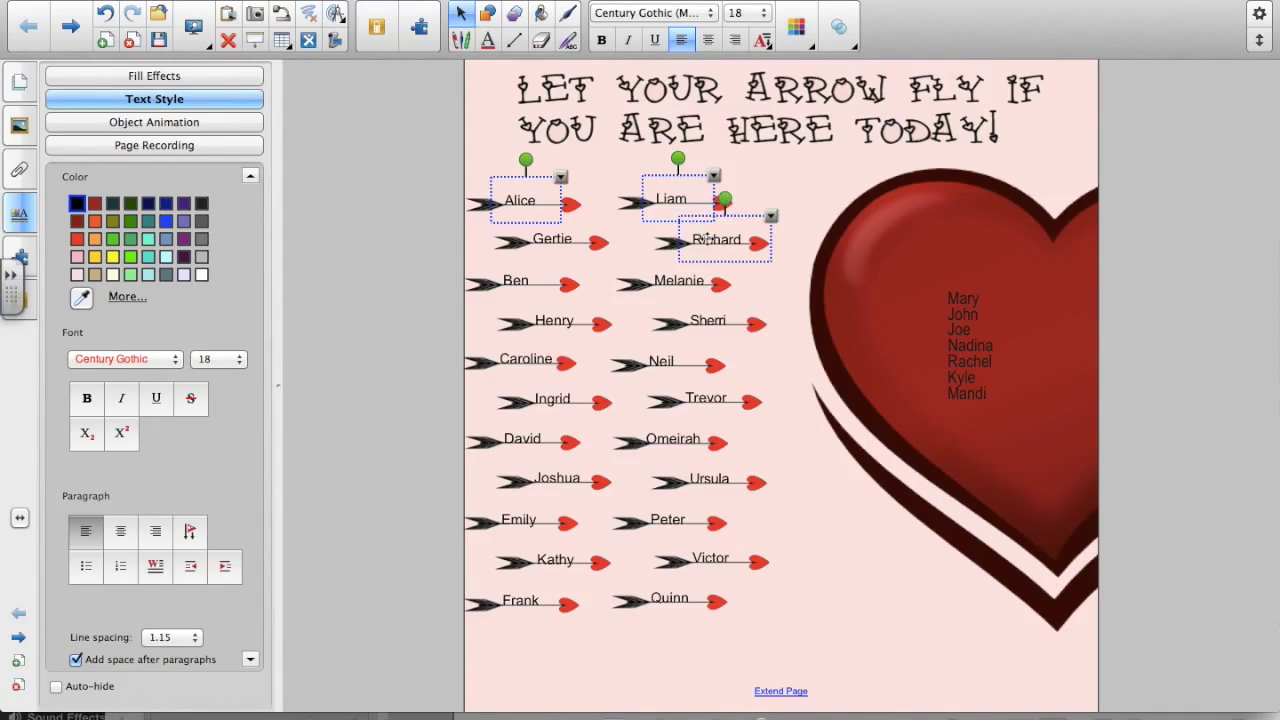
left_click(567, 237, "shift")
left_click(518, 277, "shift")
left_click(663, 280, "shift")
left_click(719, 320, "shift")
left_click(558, 321, "shift")
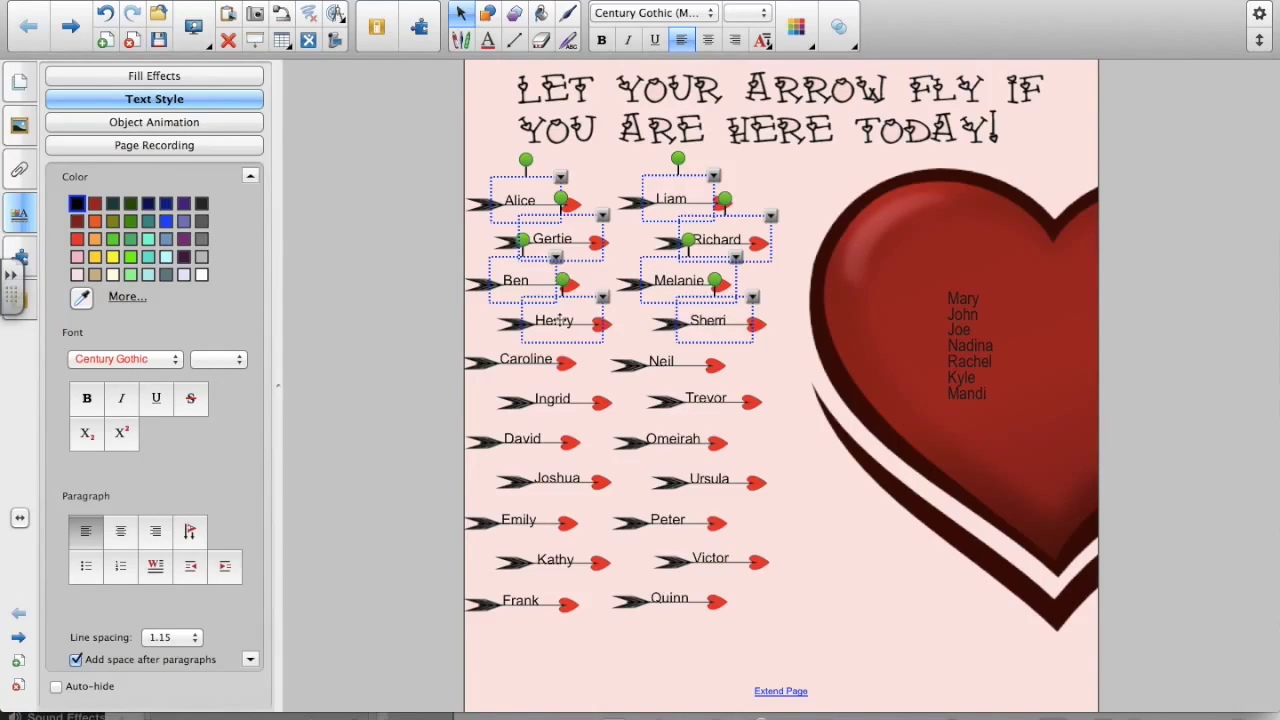
left_click(537, 366, "shift")
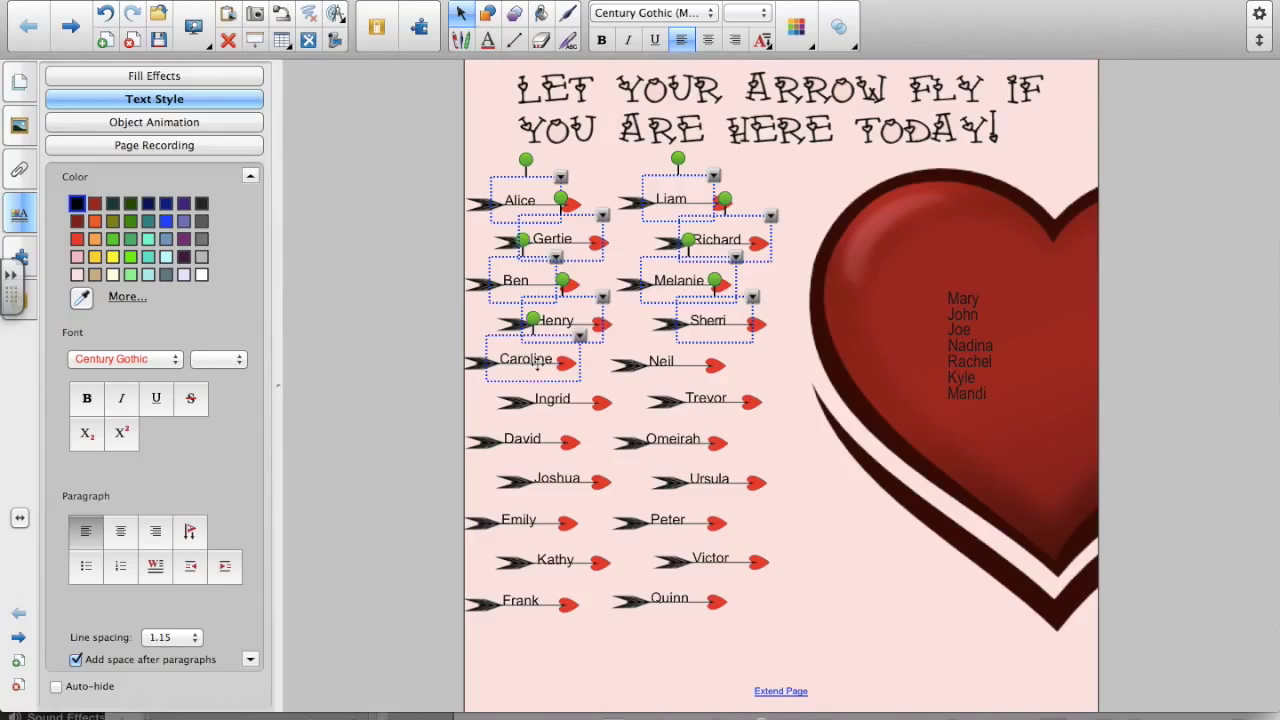
- Delete the selected labels plus Neil, then Ingrid, Trevor, Omeirah, David, Joshua, Ursula and Peter
left_click(665, 363, "shift")
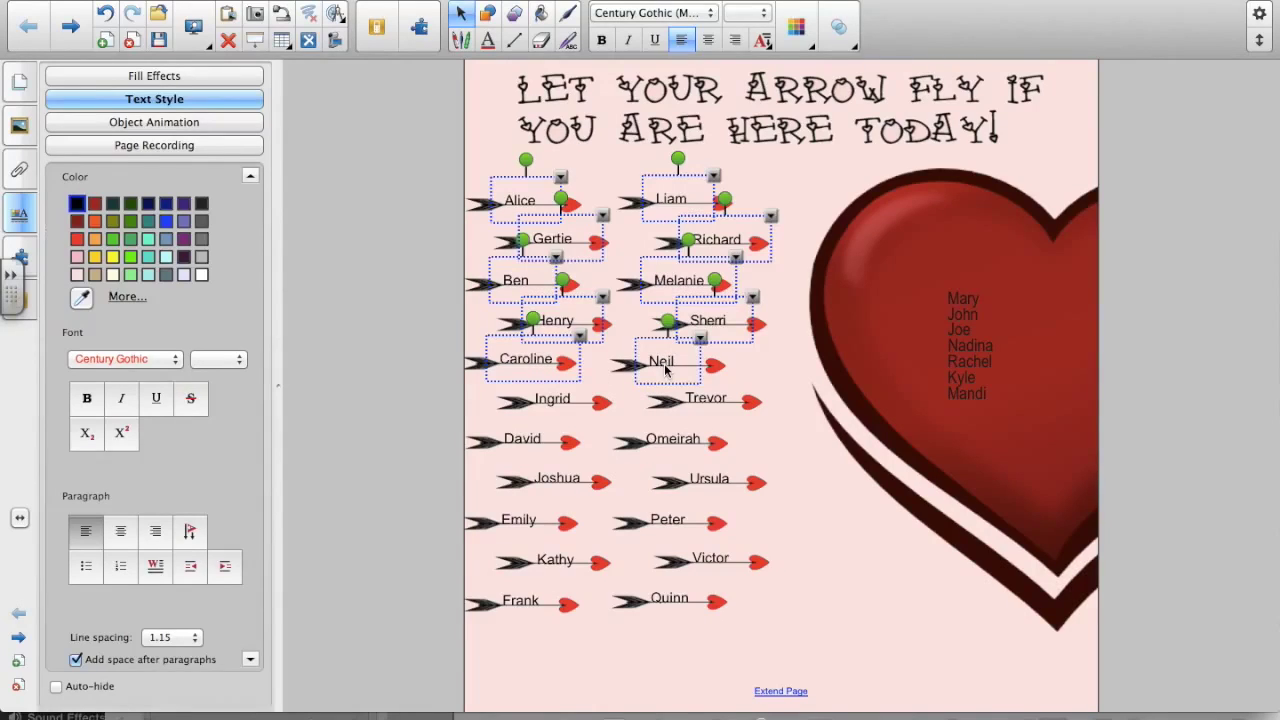
key("Delete")
left_click(565, 402)
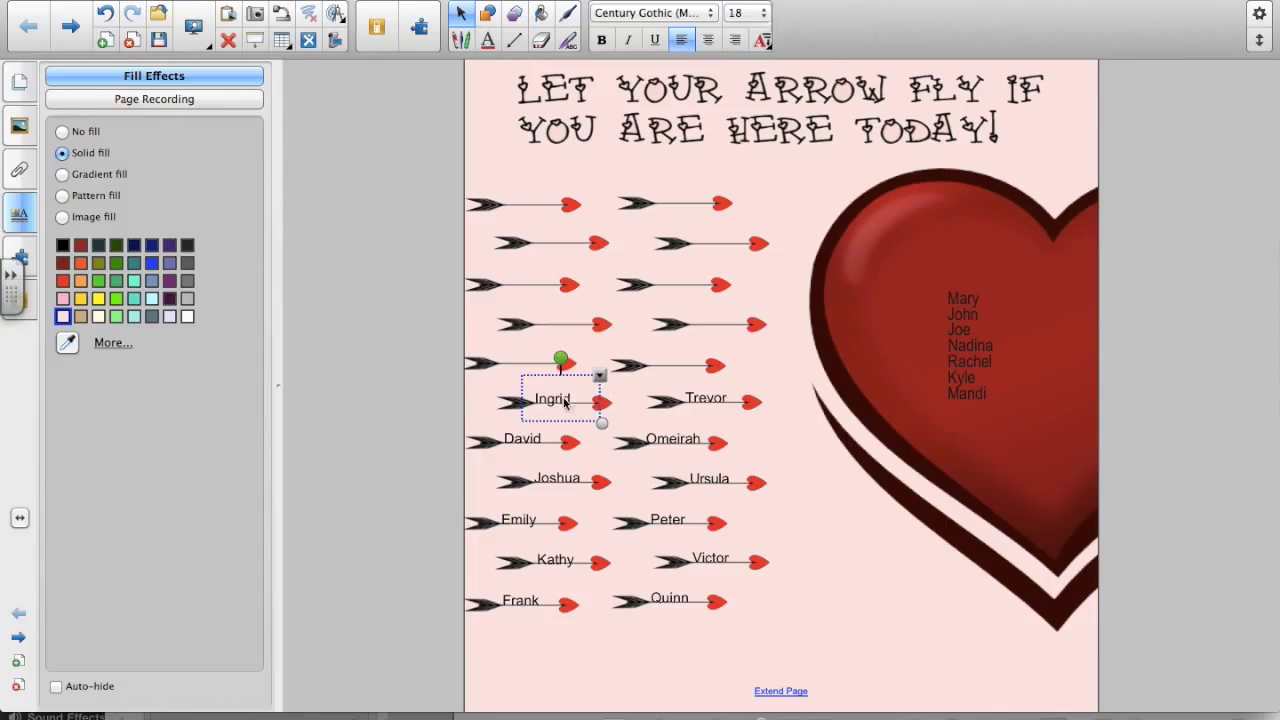
left_click(694, 398, "shift")
left_click(675, 436, "shift")
left_click(525, 442, "shift")
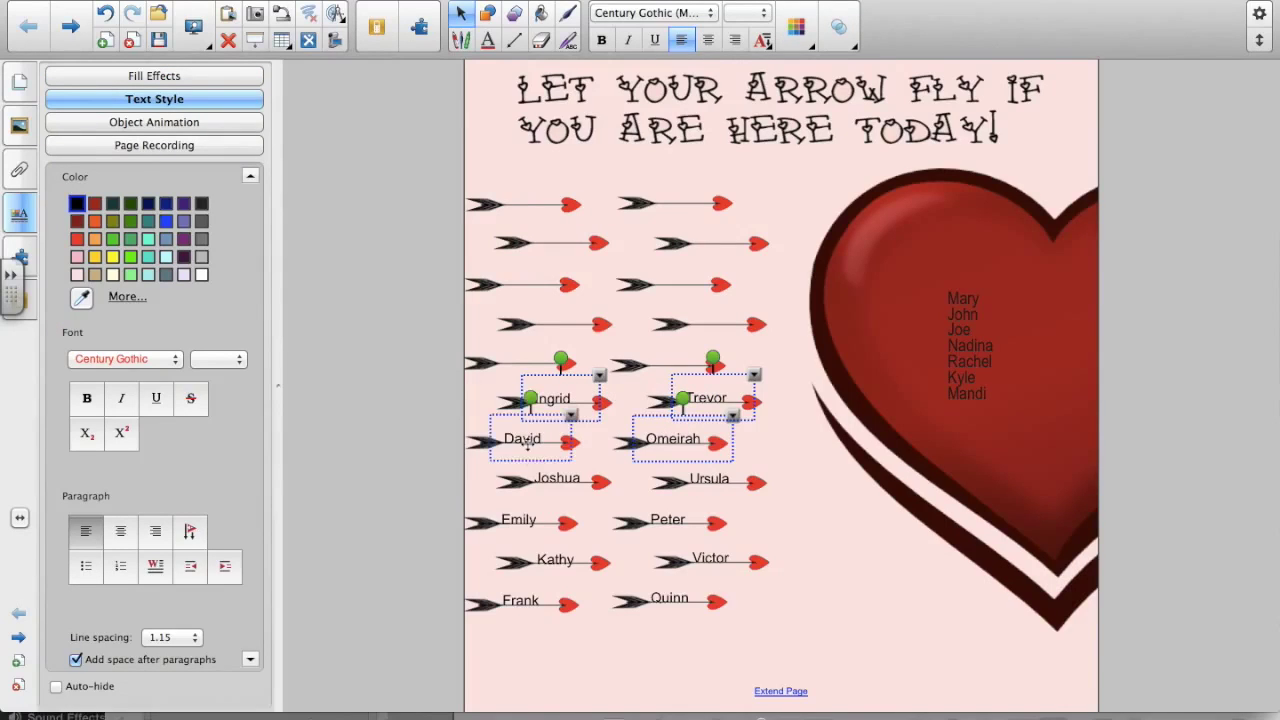
left_click(548, 482, "shift")
left_click(698, 479, "shift")
left_click(670, 515, "shift")
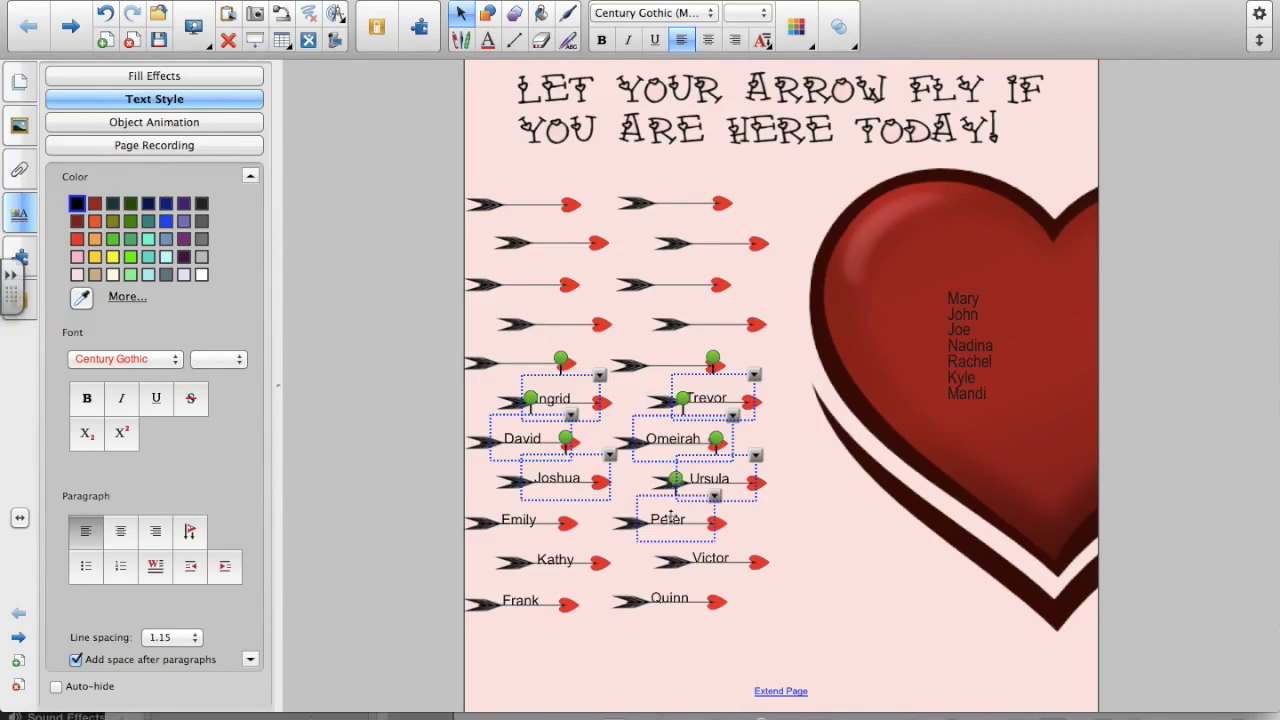
key("Delete")
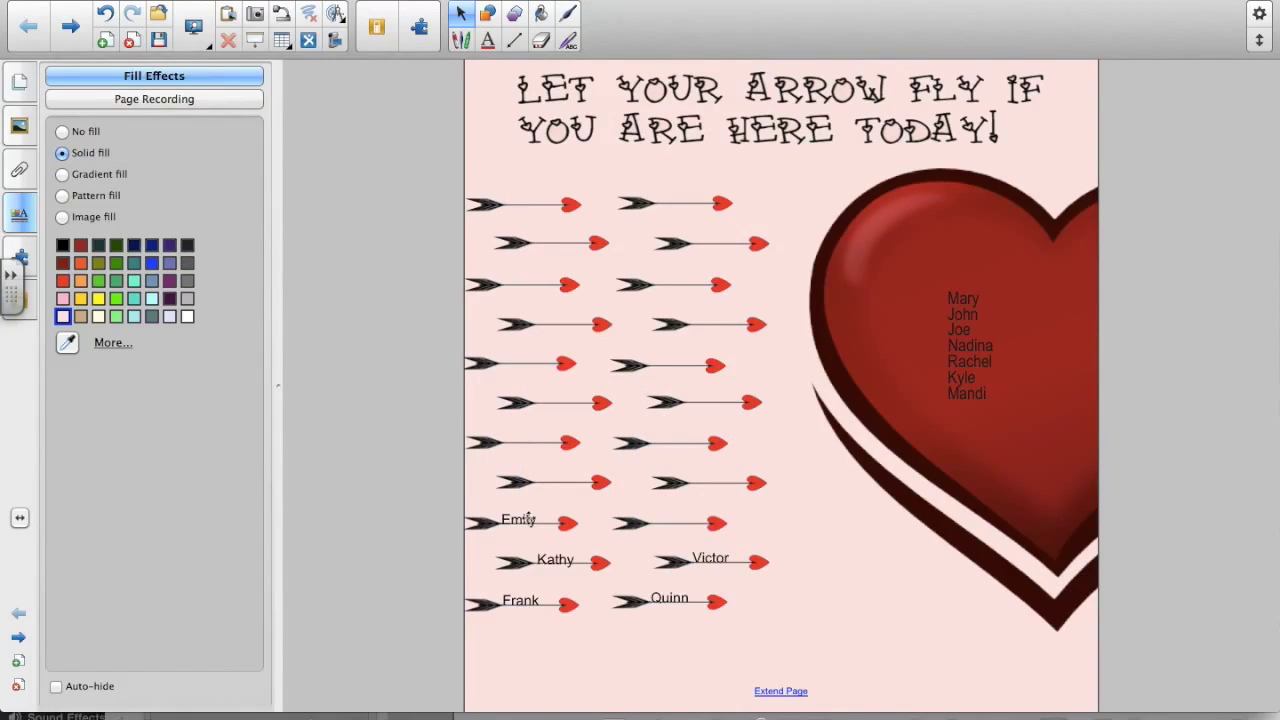
- Delete the last arrow labels: Emily, Kathy, Victor, Quinn and Frank
left_click(528, 519)
left_click(556, 561, "shift")
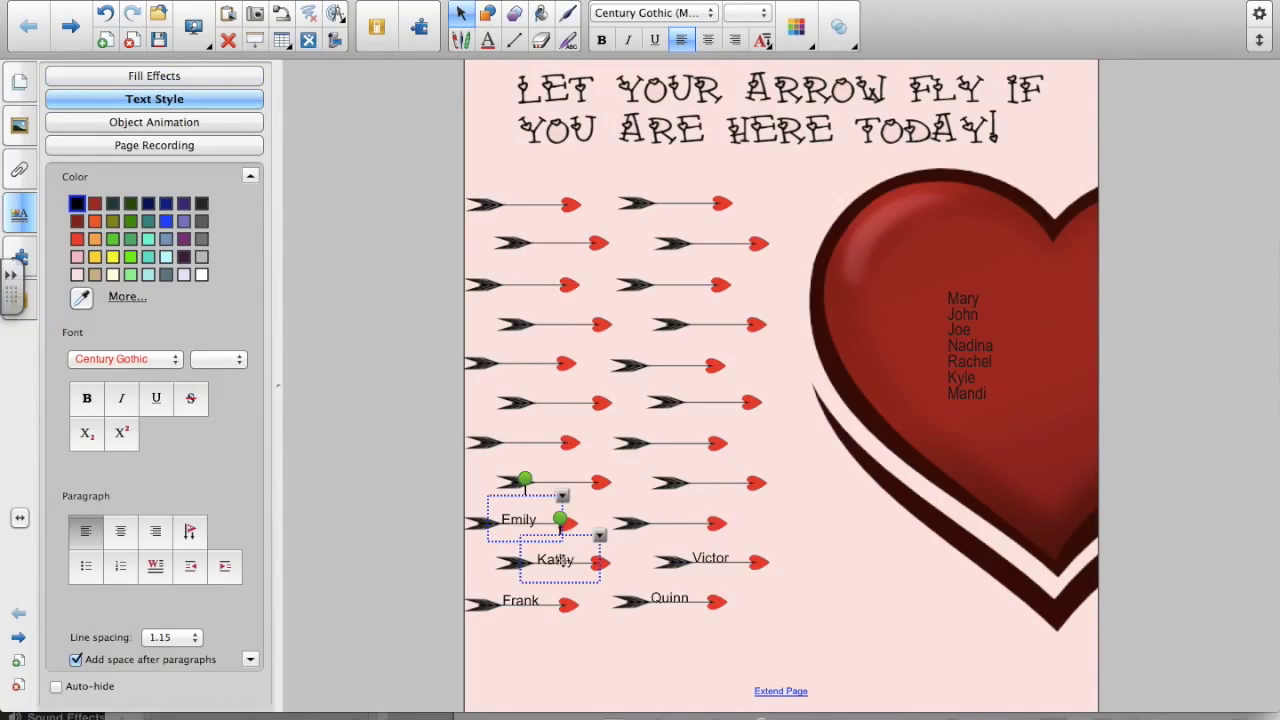
left_click(700, 557, "shift")
left_click(669, 598, "shift")
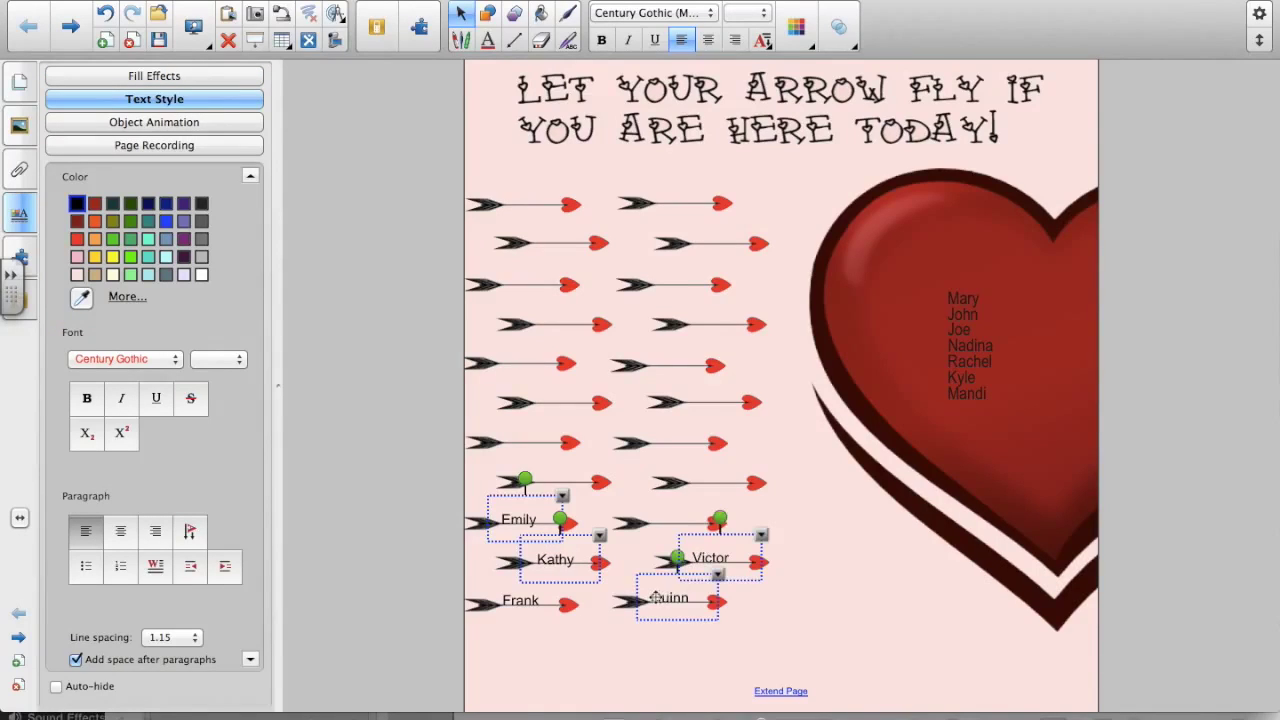
left_click(530, 605, "shift")
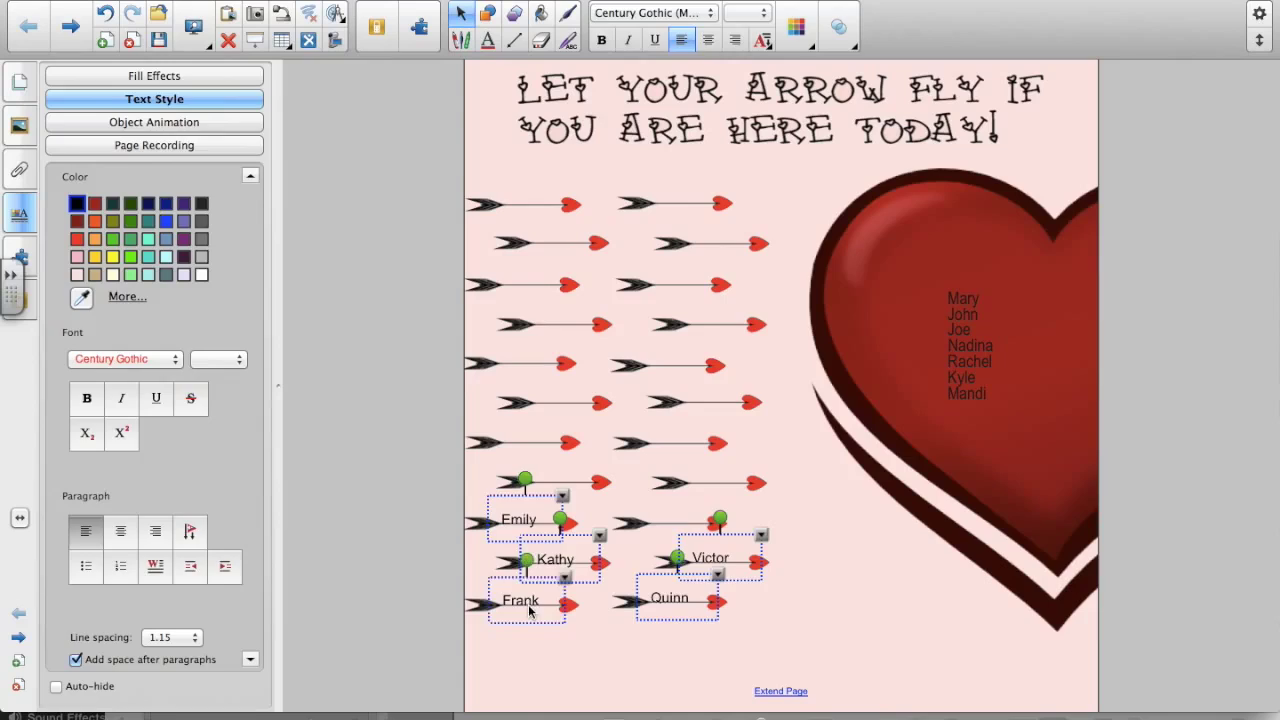
key("Delete")
- Drag John, Mary, Nadina, Joe, Rachel, Mandi and Kyle off the heart onto separate left-side arrows
left_click_drag(955, 310, 508, 191)
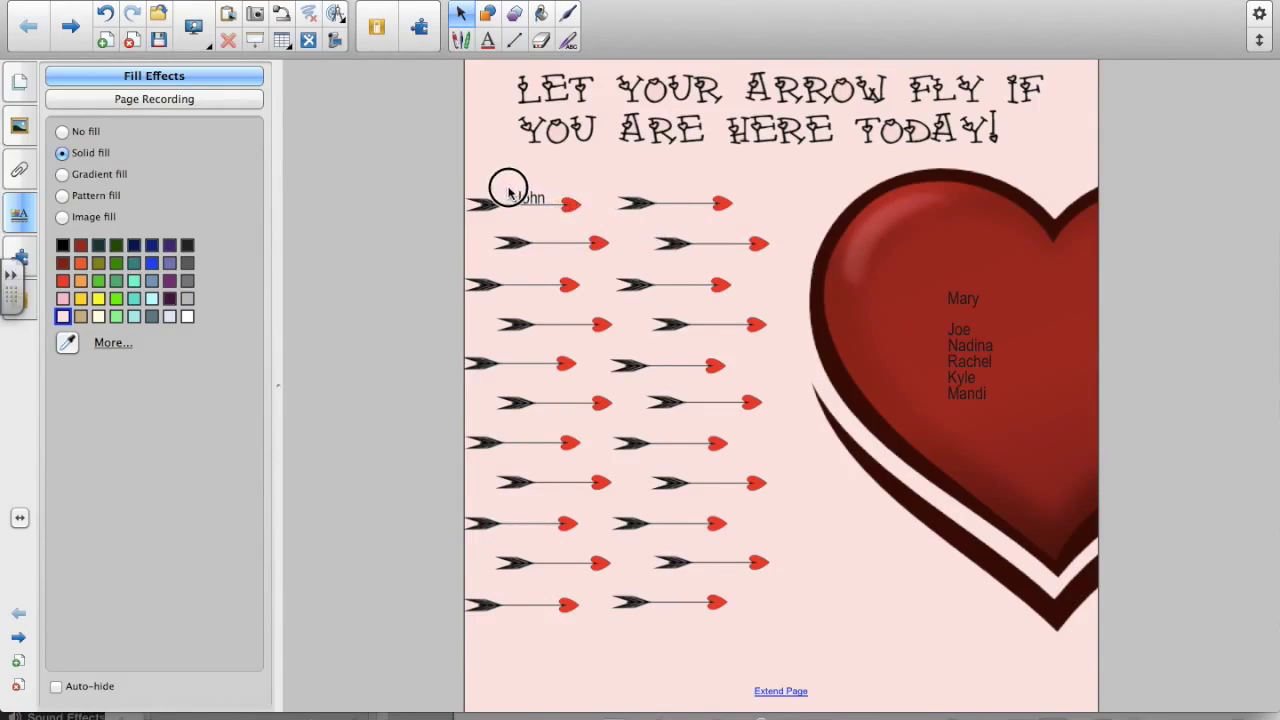
left_click_drag(968, 296, 671, 192)
left_click_drag(968, 340, 692, 228)
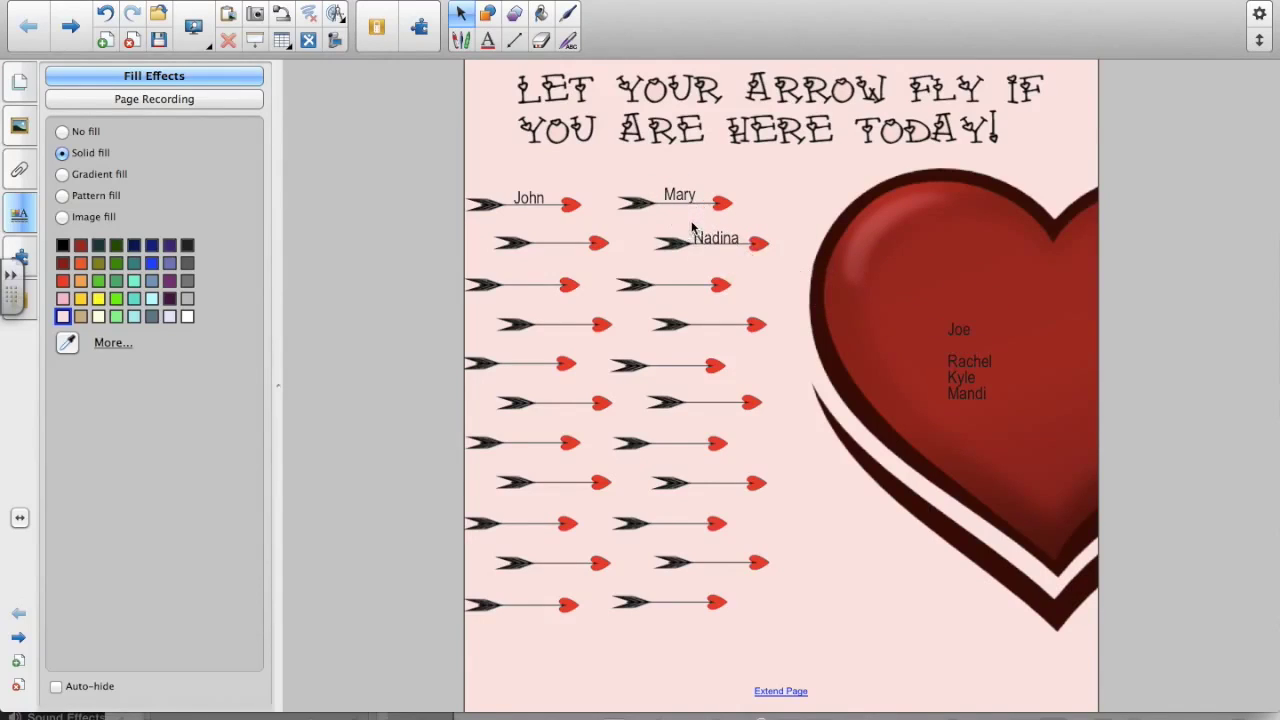
left_click_drag(963, 331, 533, 238)
left_click_drag(984, 368, 523, 277)
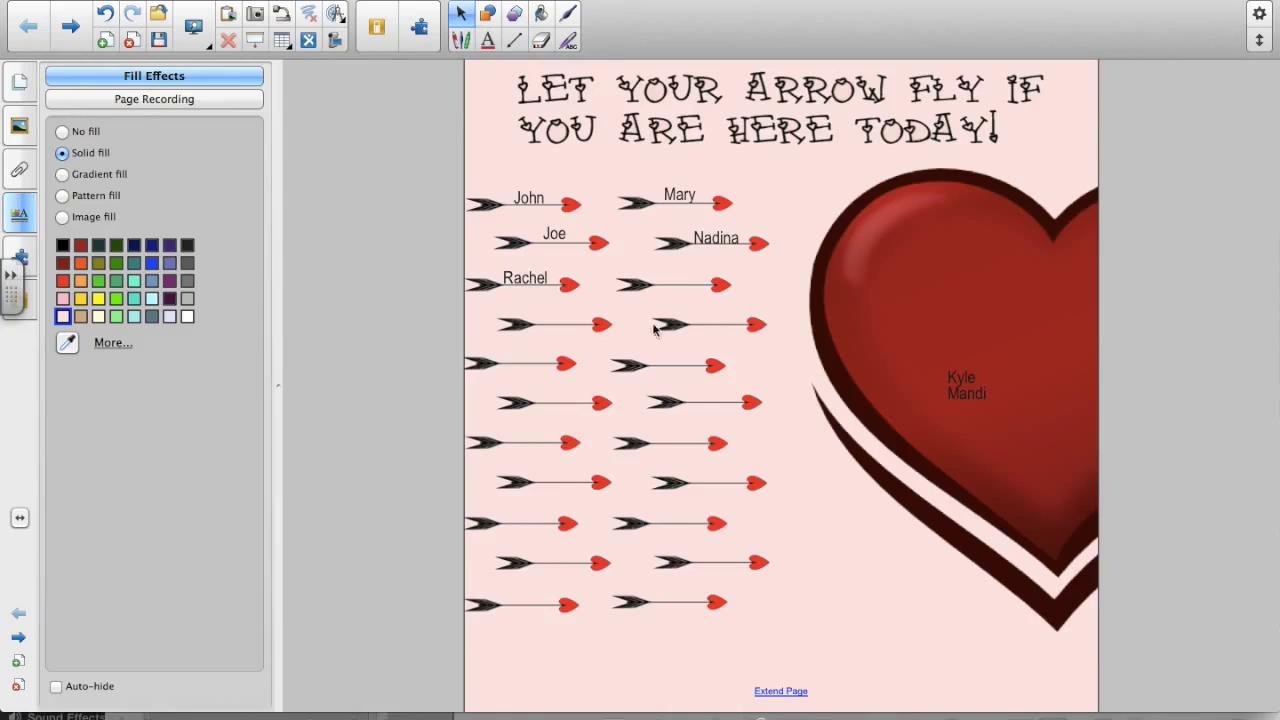
left_click_drag(966, 388, 652, 268)
left_click_drag(953, 380, 532, 320)
left_click_drag(741, 191, 654, 211)
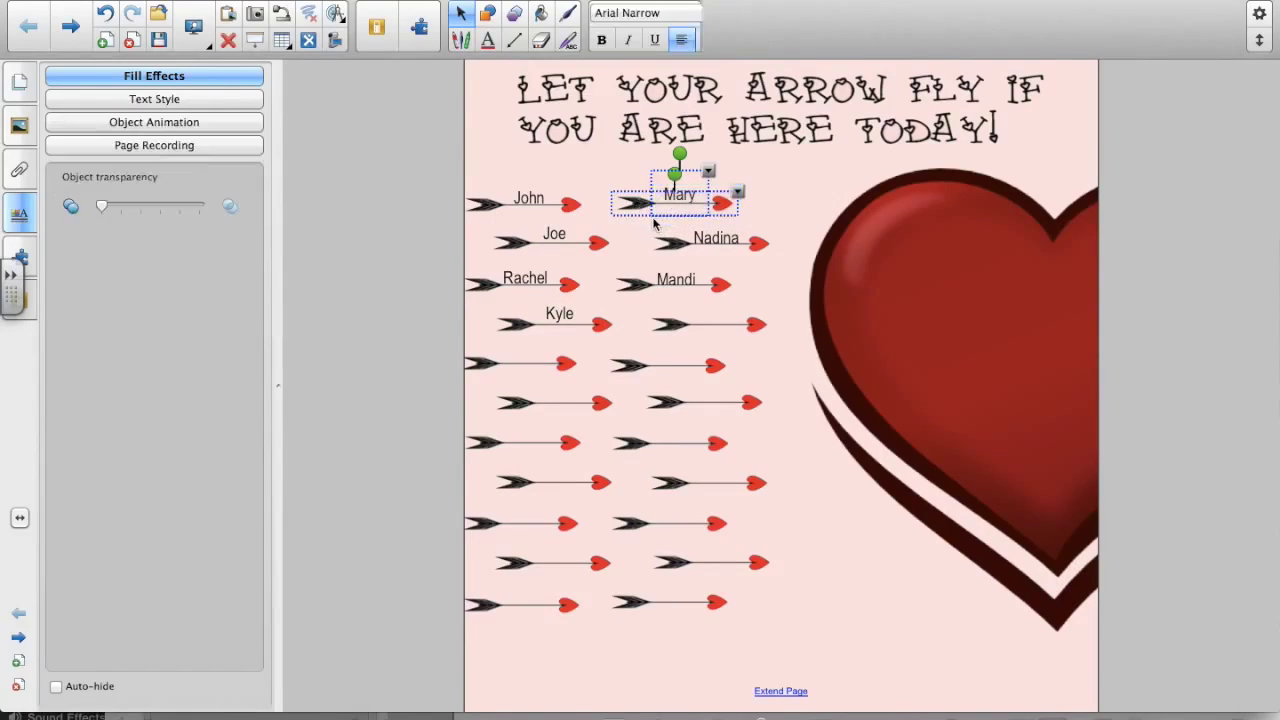
- Group Mary's, Nadina's and Mandi's arrows each with their name
key("super+g")
left_click_drag(777, 226, 686, 252)
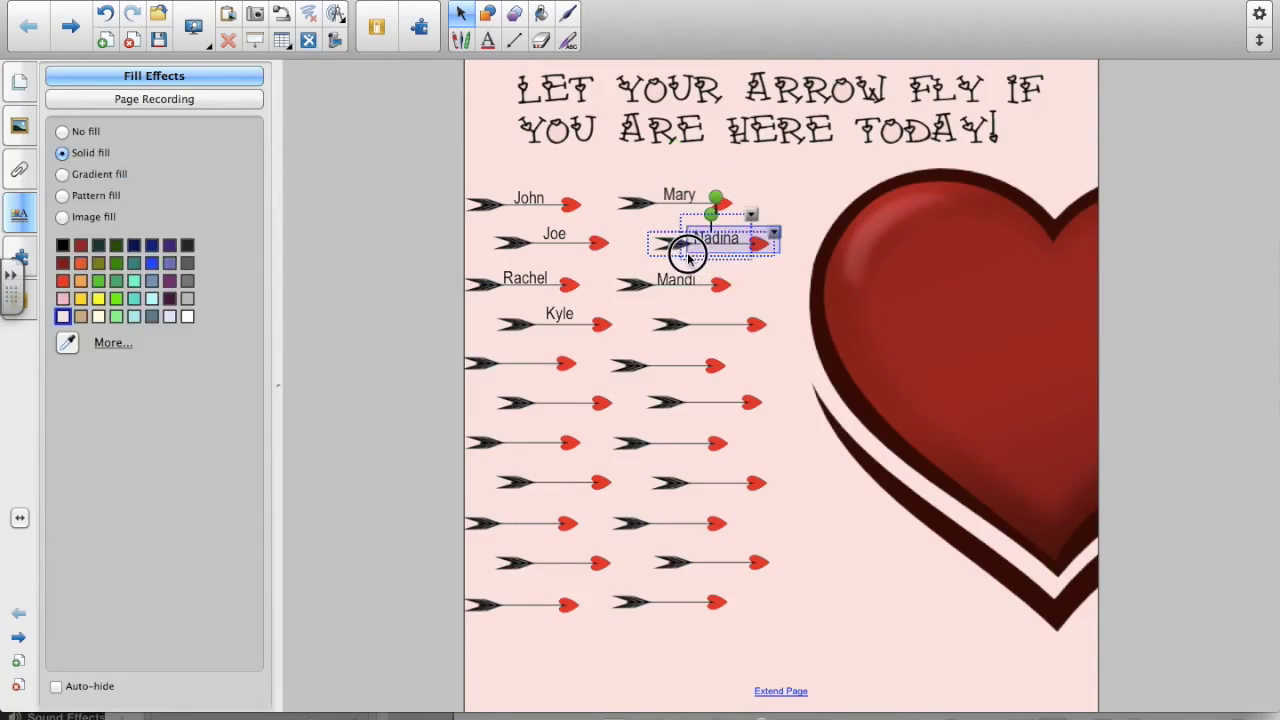
key("super+g")
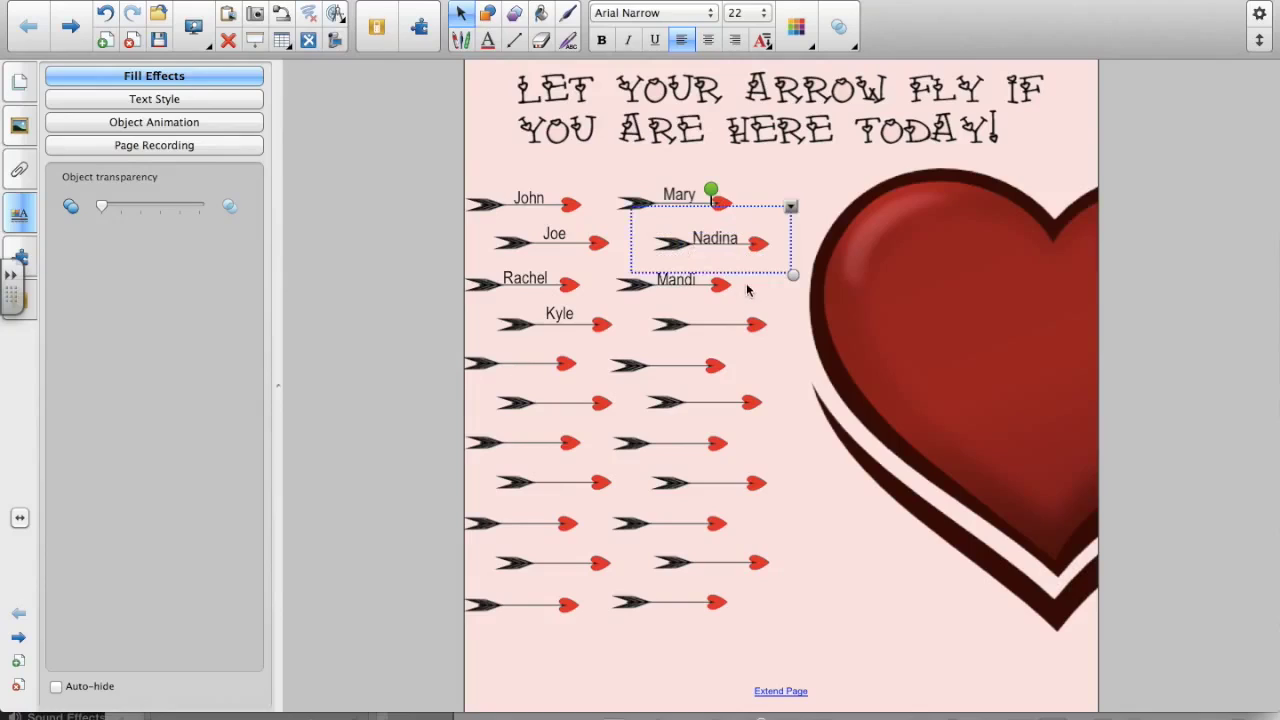
left_click_drag(745, 302, 614, 270)
key("super+g")
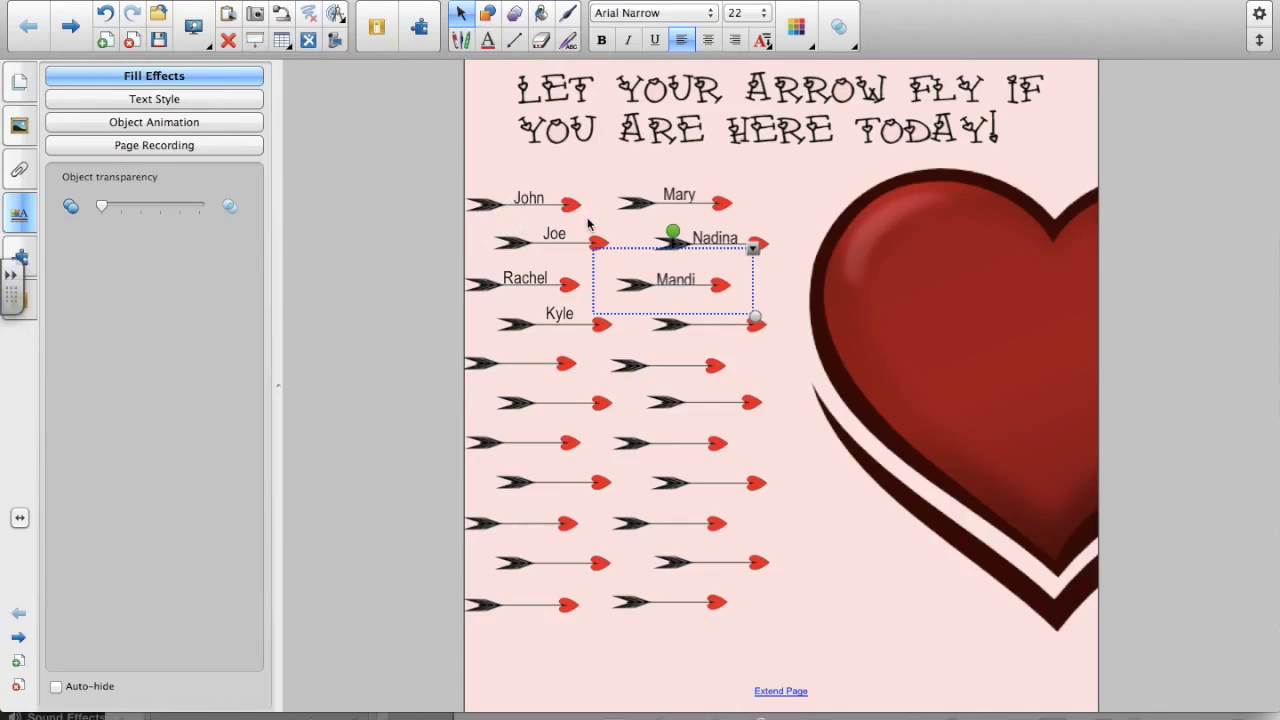
- Group John's and Joe's arrows with their names, then pick Rachel's arrow and name
left_click_drag(588, 218, 470, 196)
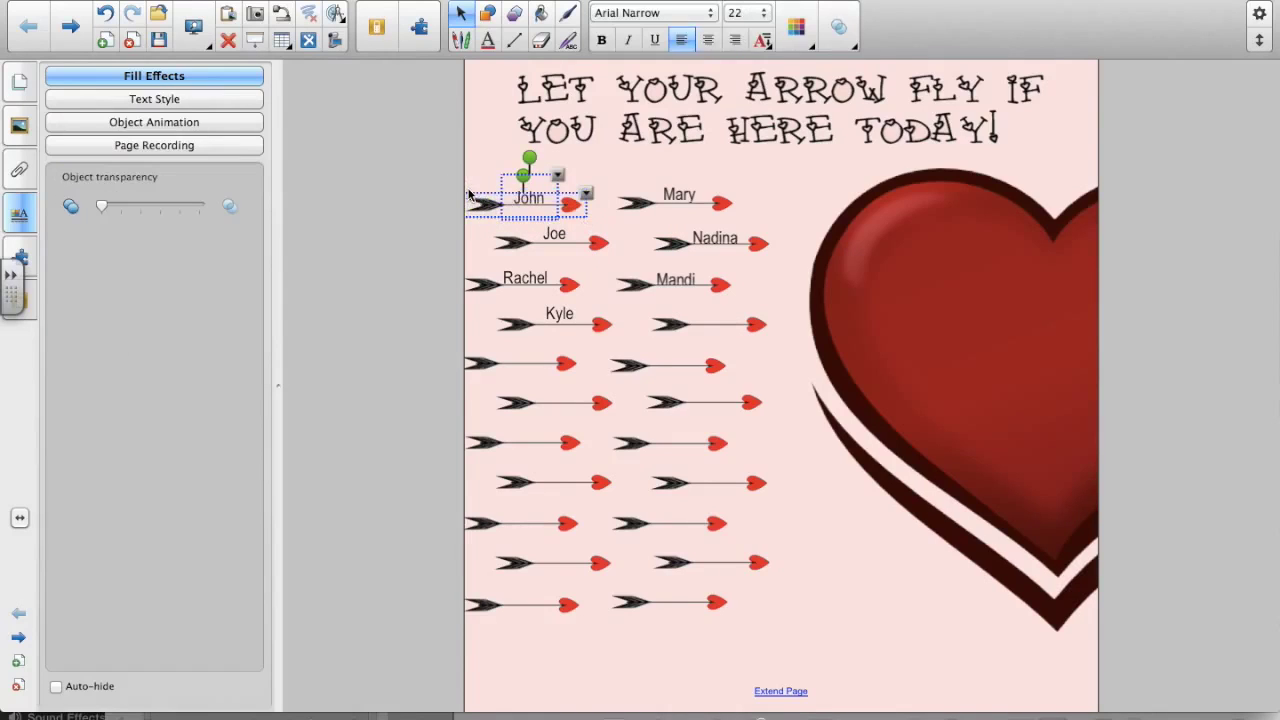
key("super+g")
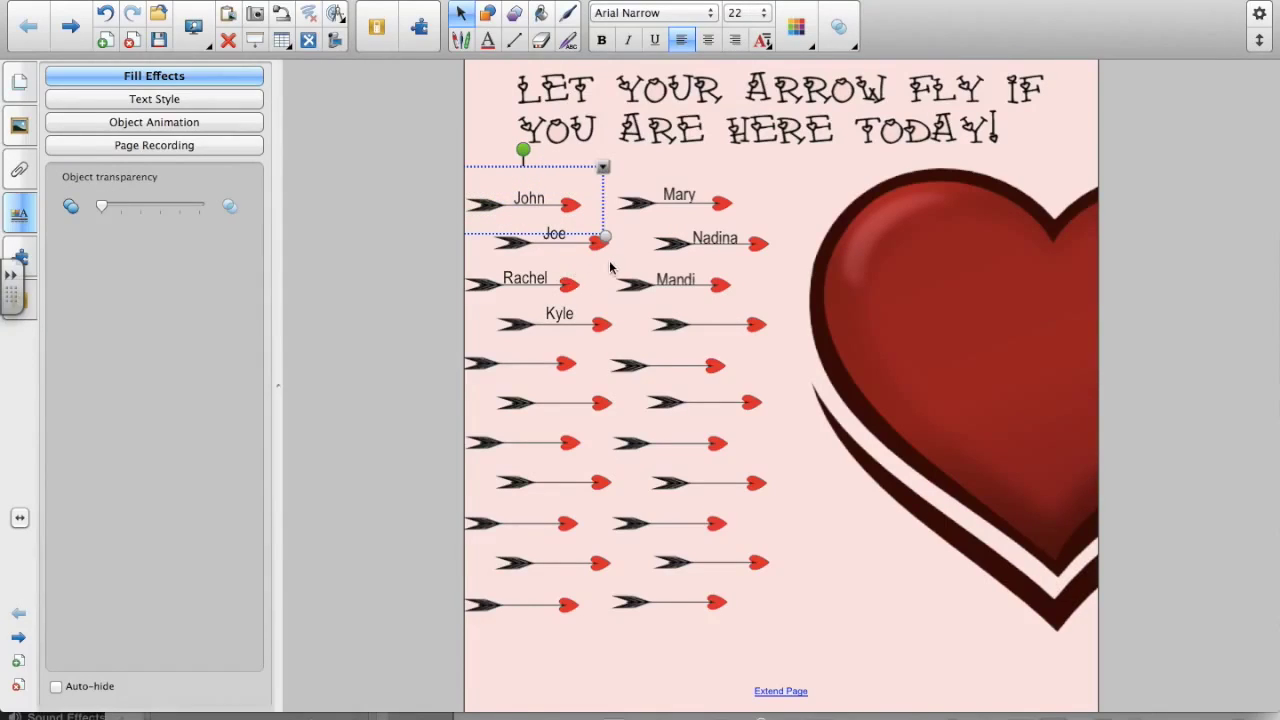
left_click_drag(610, 265, 474, 234)
left_click(474, 239)
left_click_drag(608, 257, 507, 236)
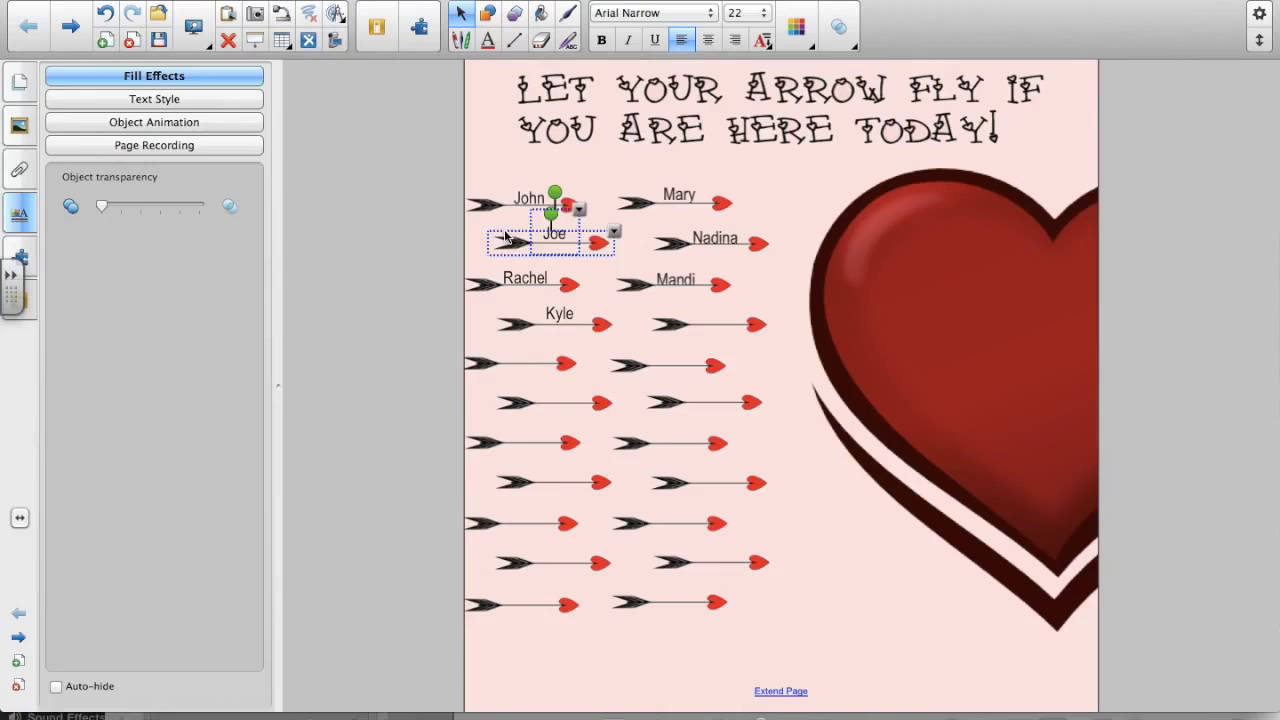
key("super+g")
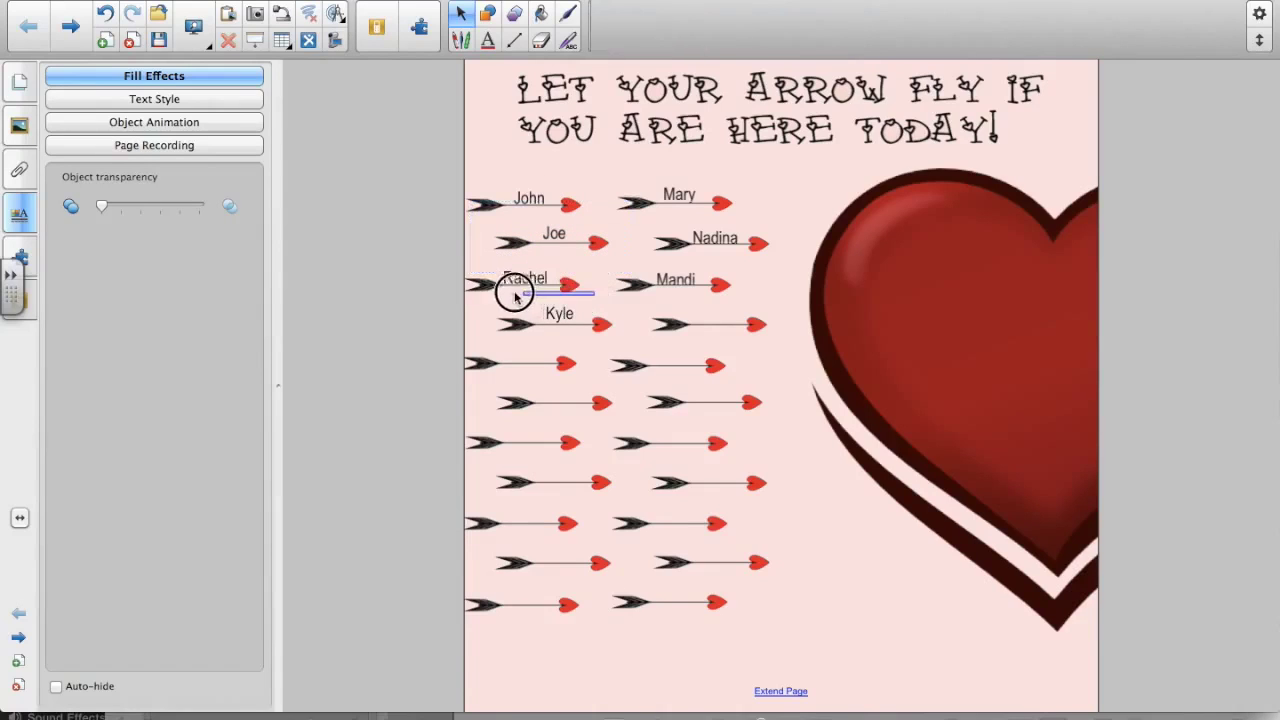
left_click(457, 266)
left_click(800, 622)
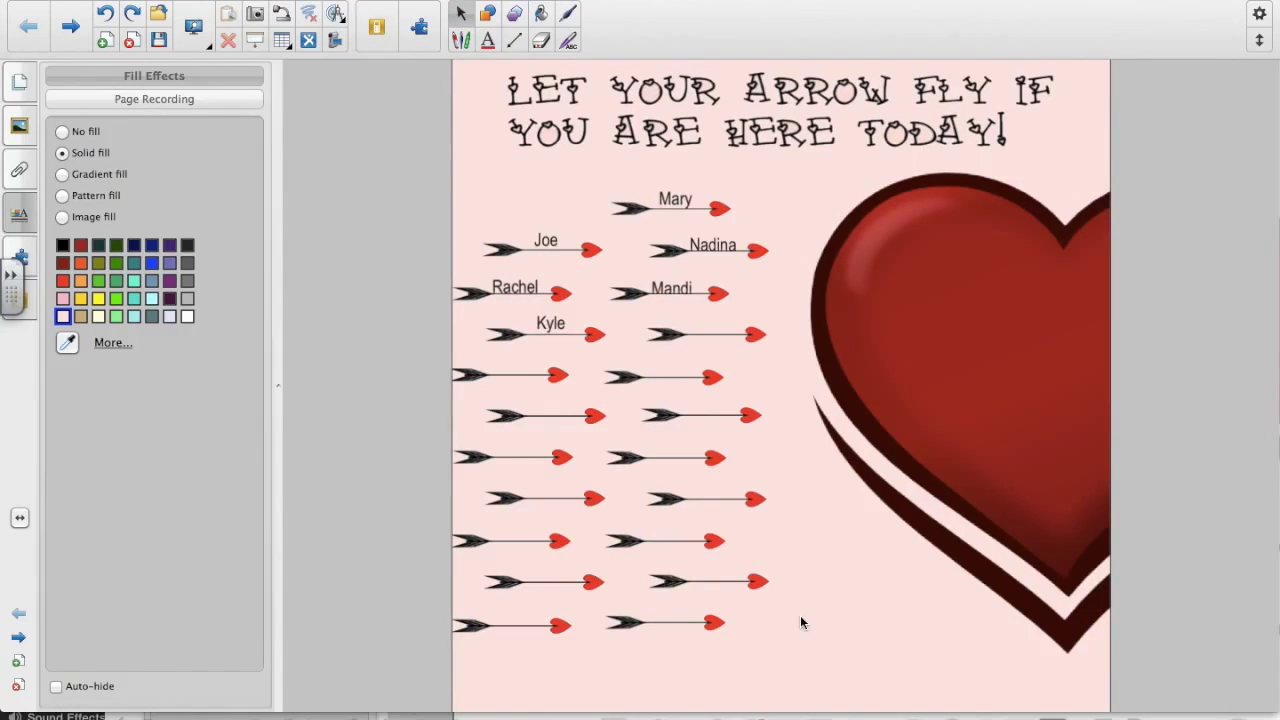
left_click(846, 649)
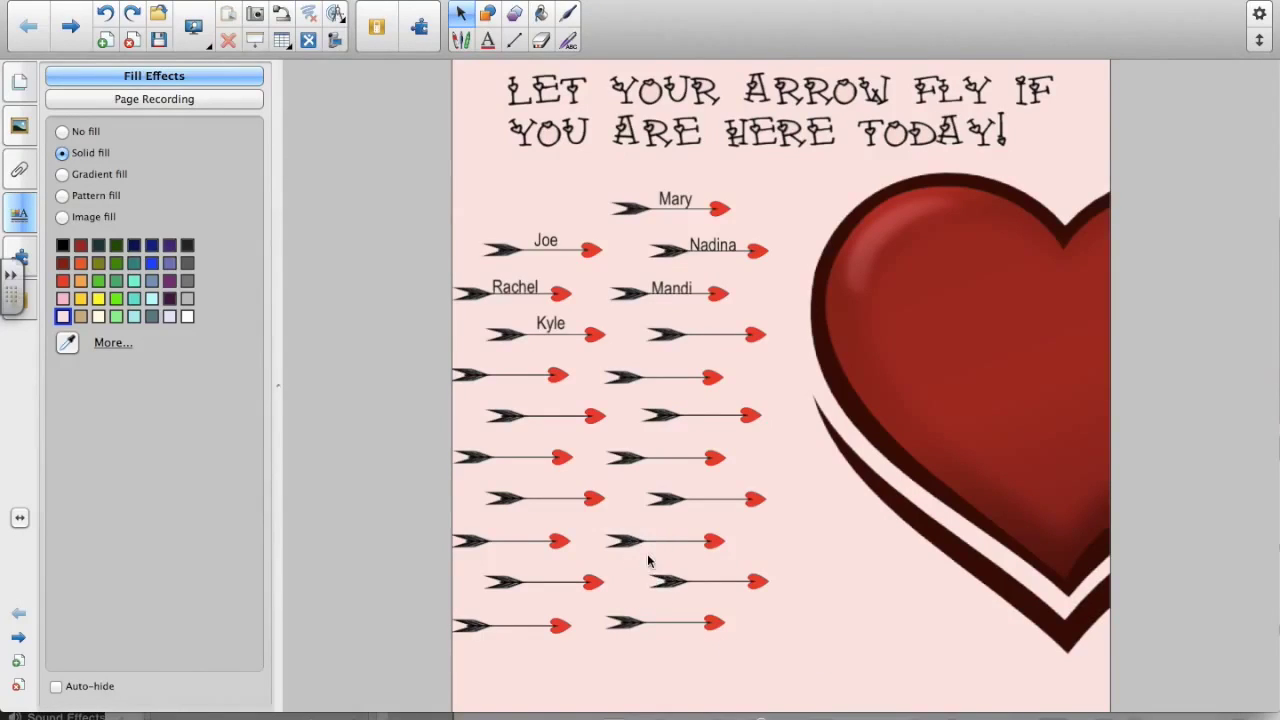
- Give all the name arrows a Fly Out animation with direction Right, then deselect them
left_click_drag(788, 630, 455, 190)
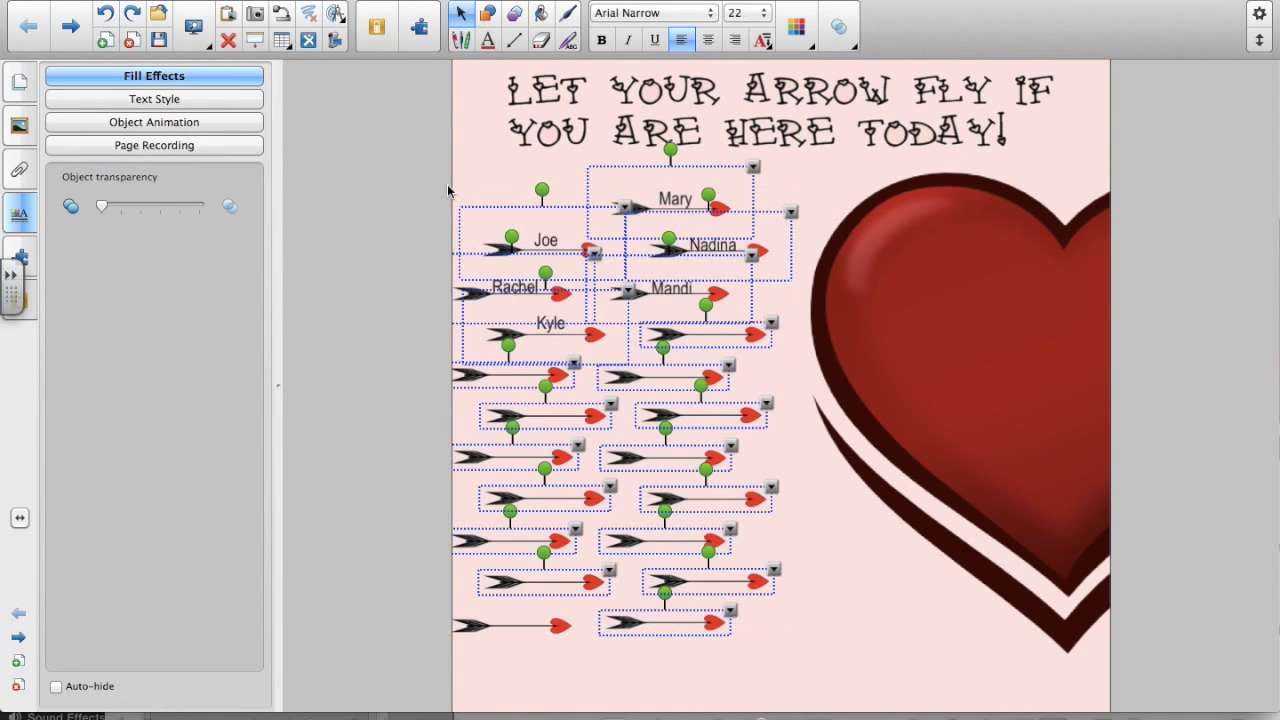
left_click(160, 124)
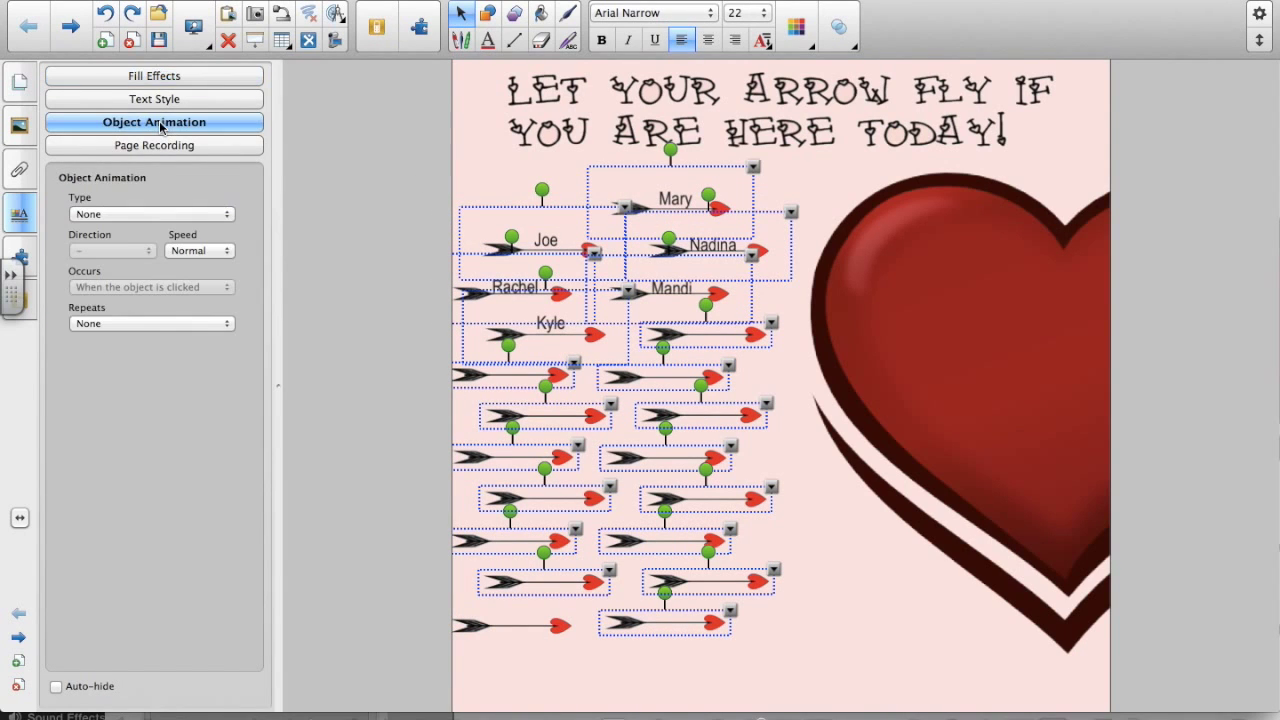
left_click(157, 214)
left_click(148, 297)
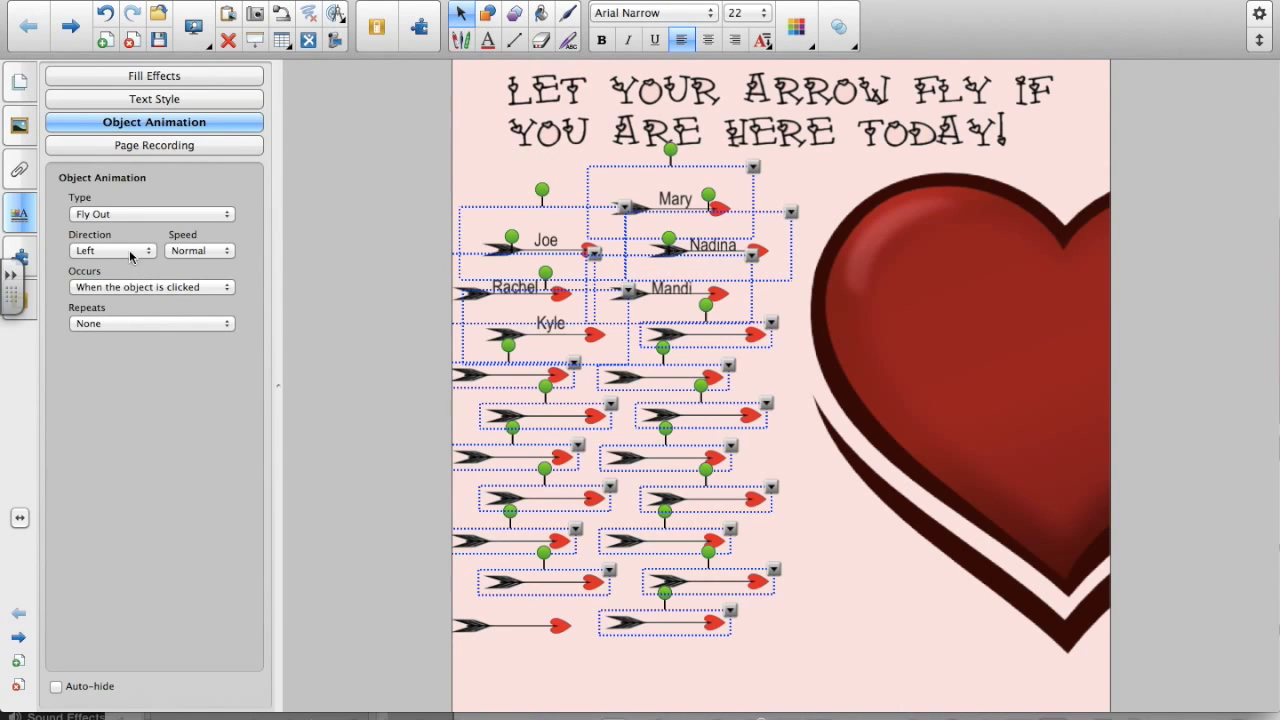
left_click(130, 254)
left_click(127, 265)
left_click(570, 681)
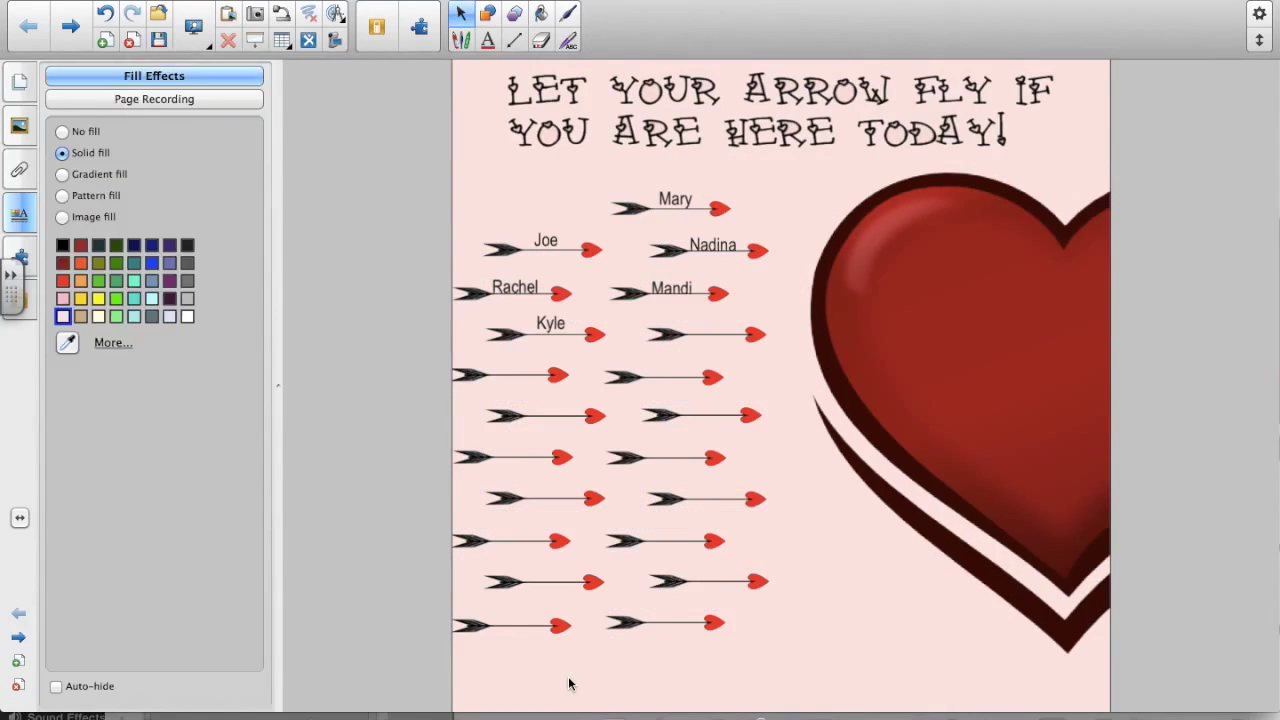
left_click(195, 30)
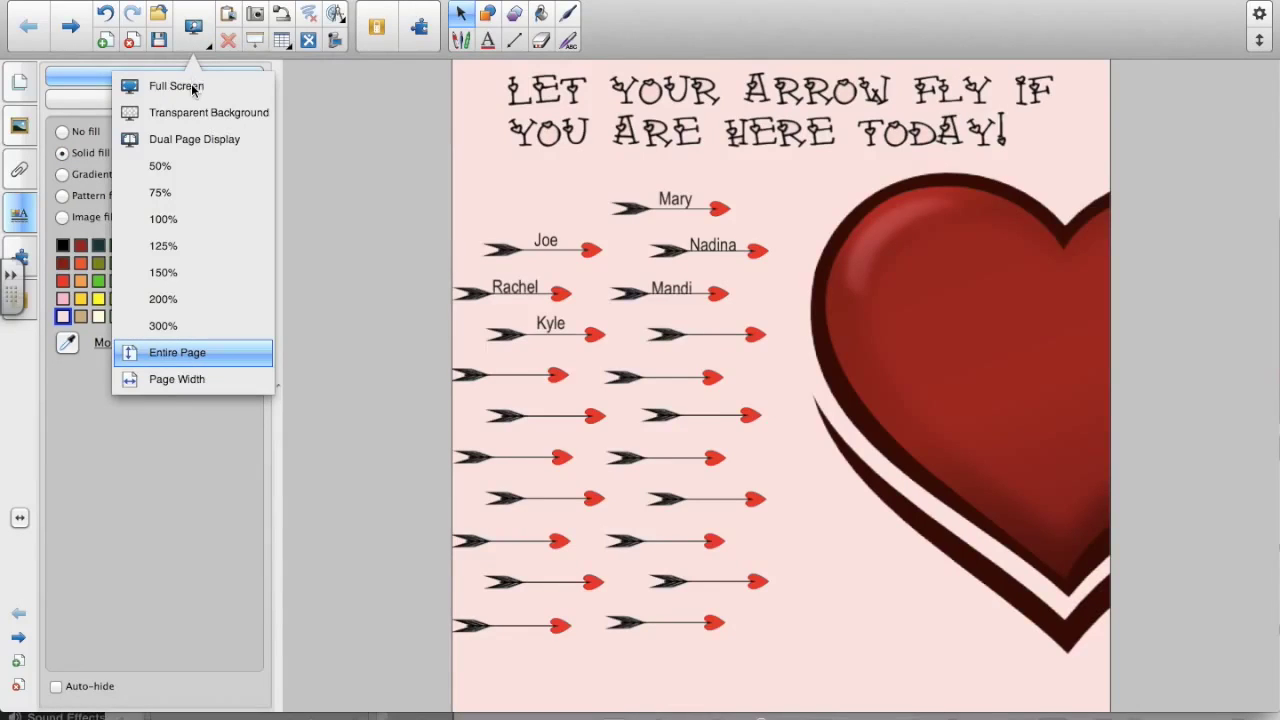
- In full screen, send Mary's, Nadina's and Rachel's arrows flying off, then exit with Esc
key("Escape")
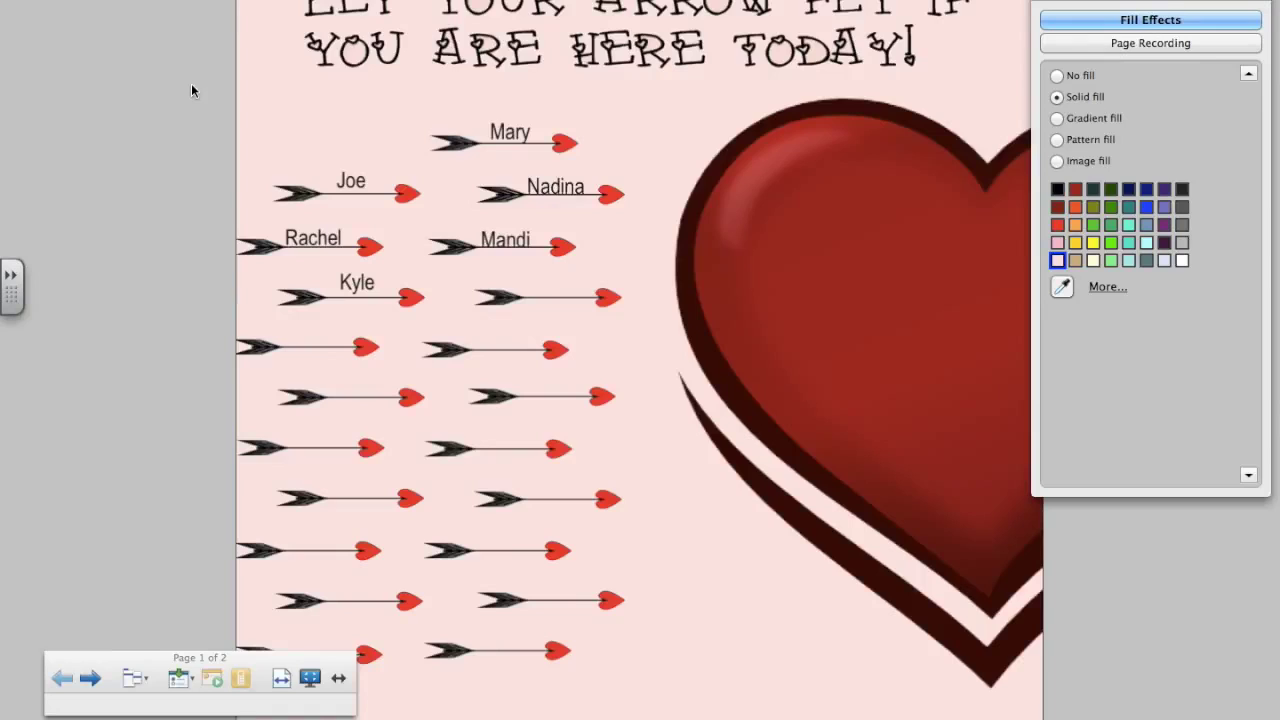
left_click(1044, 2)
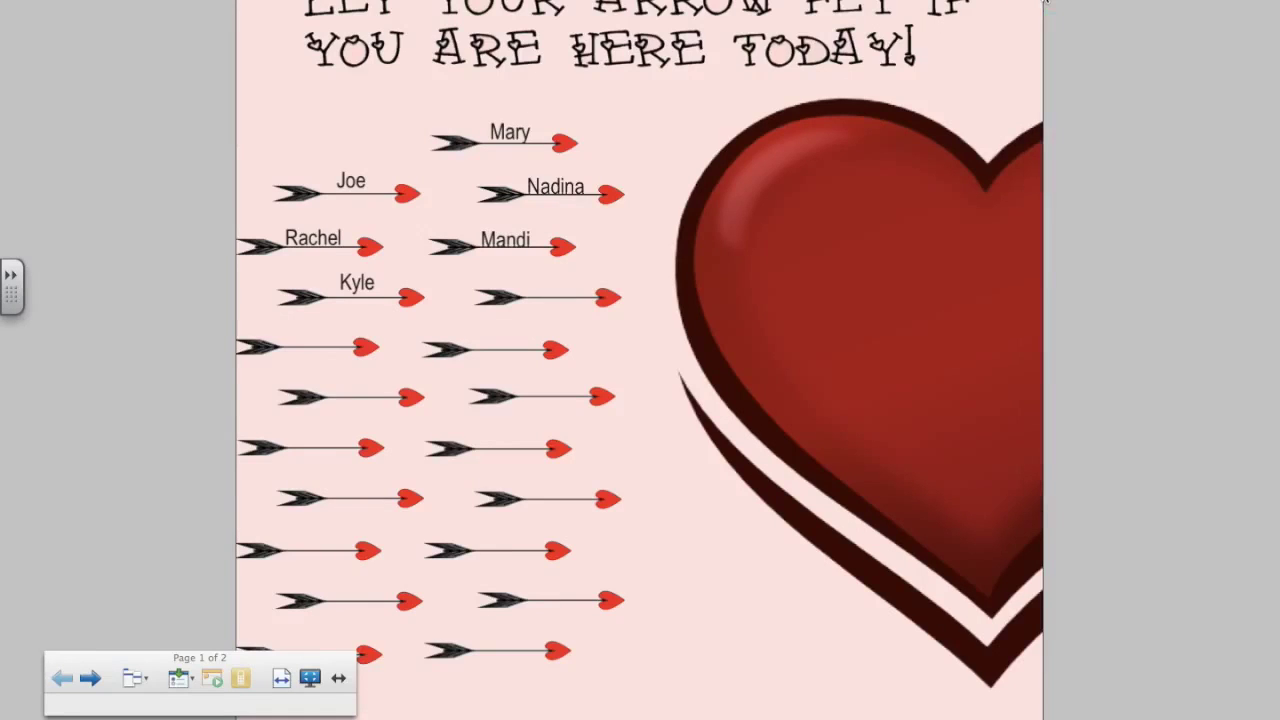
left_click(529, 138)
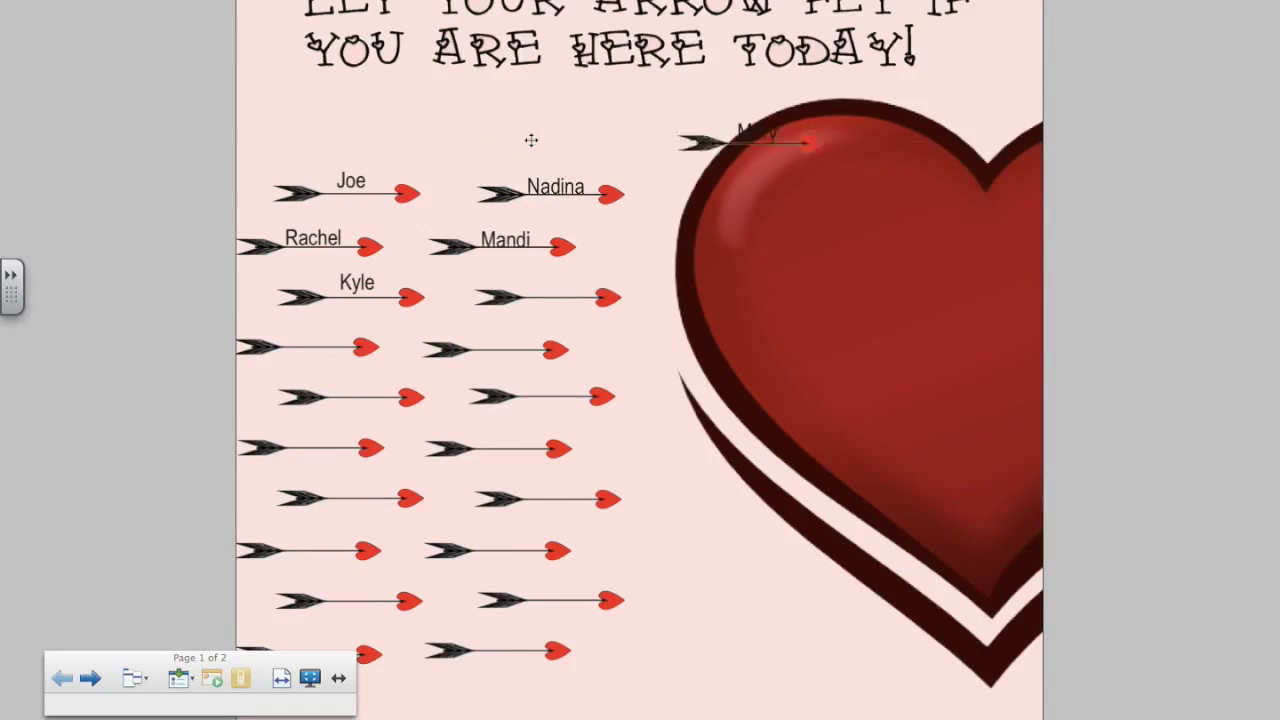
left_click(538, 190)
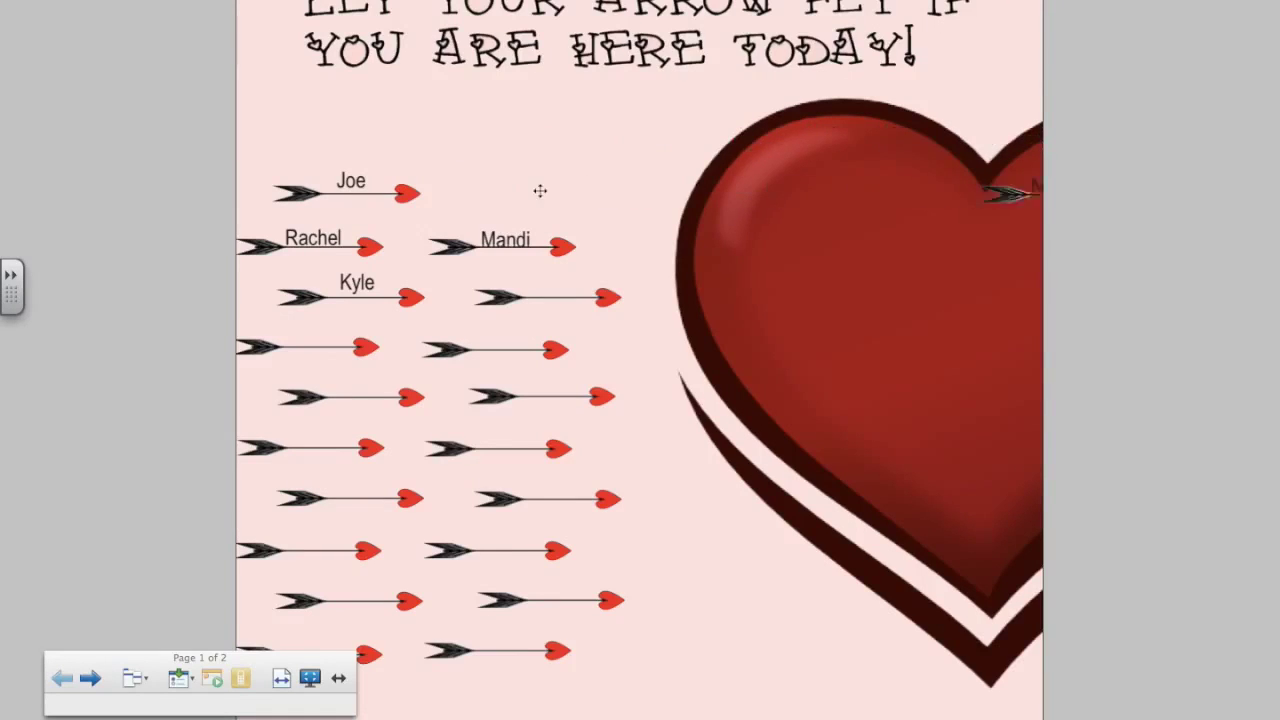
left_click(351, 240)
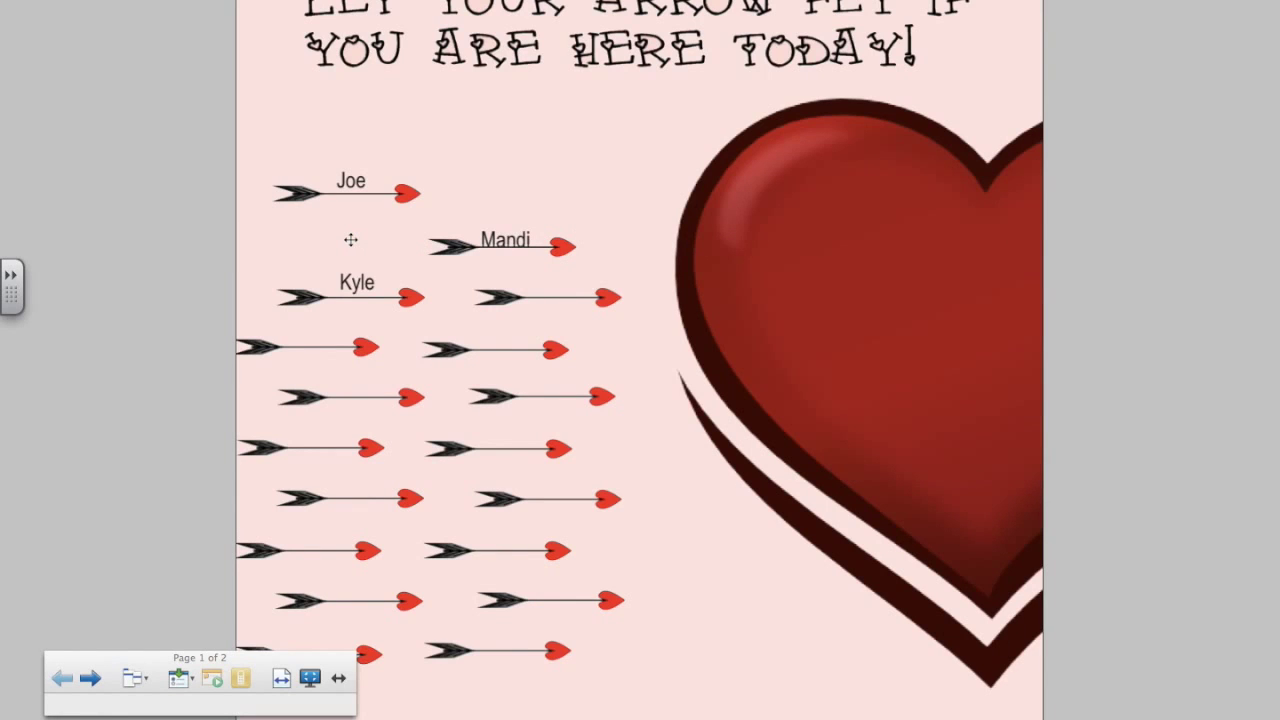
key("Escape")
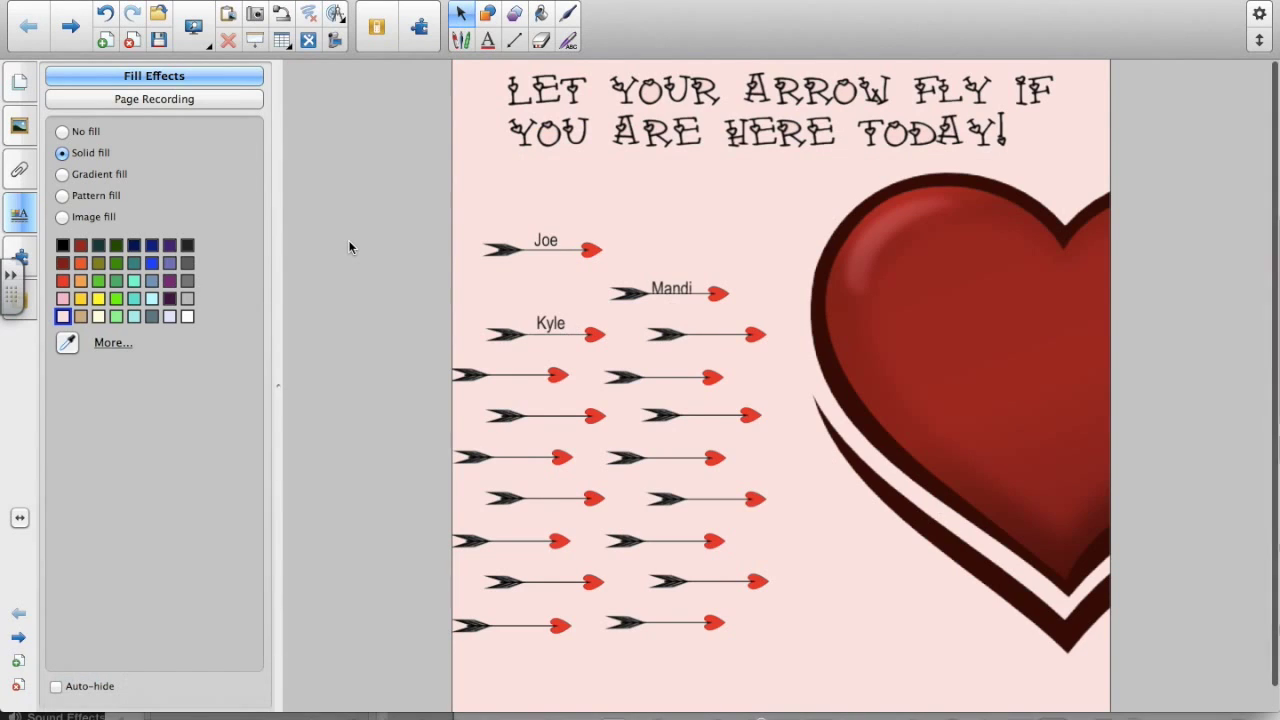
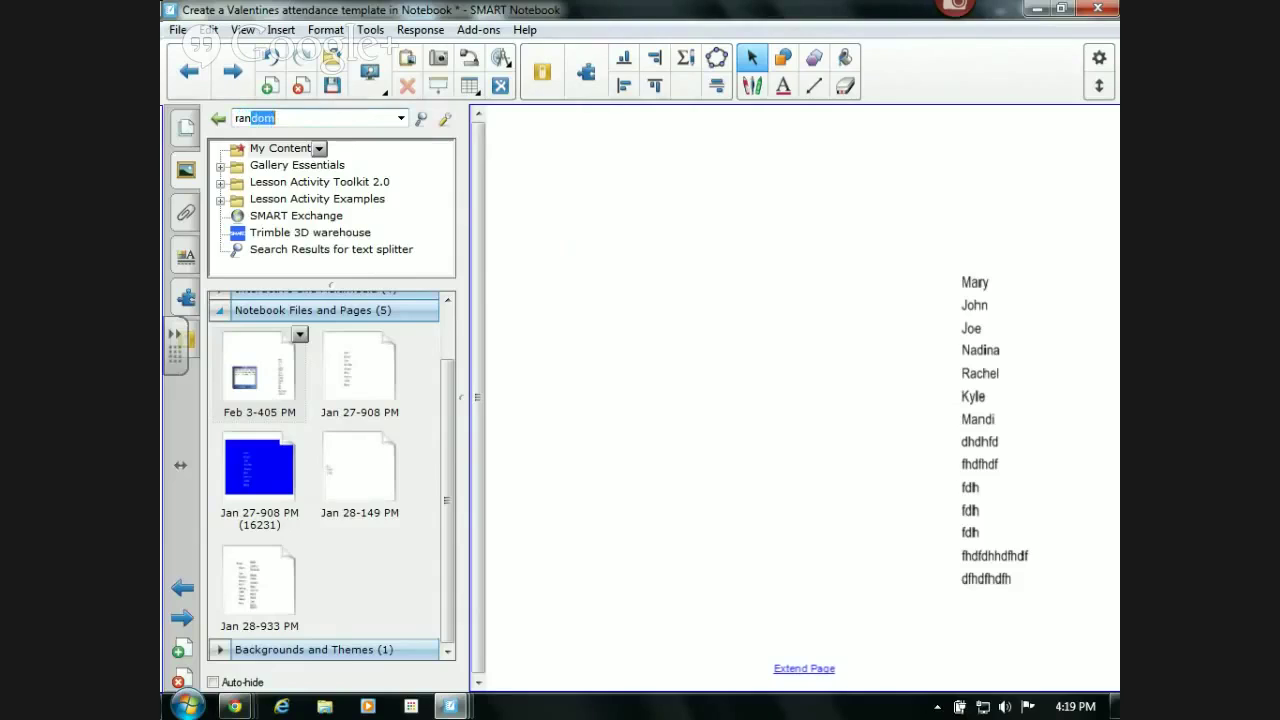
- Search the Gallery for 'random' and drag the Random group picker (text) onto the page beside the names
key("Return")
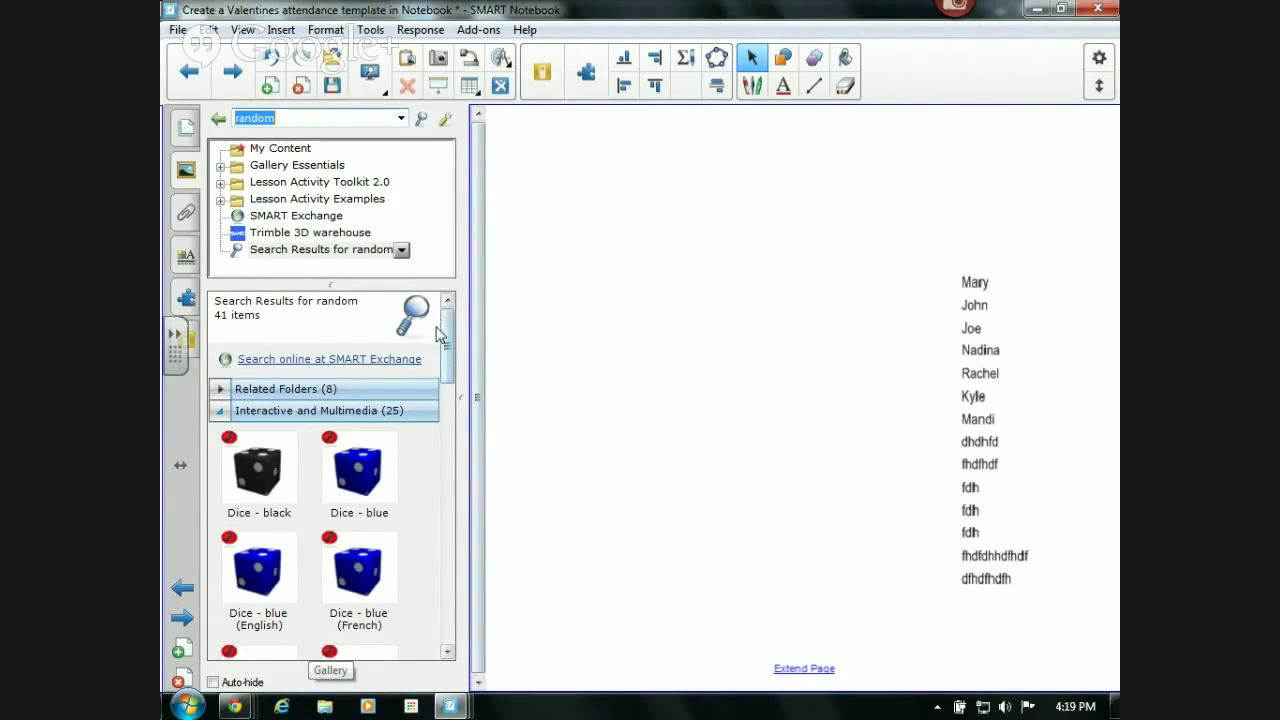
left_click_drag(447, 348, 447, 535)
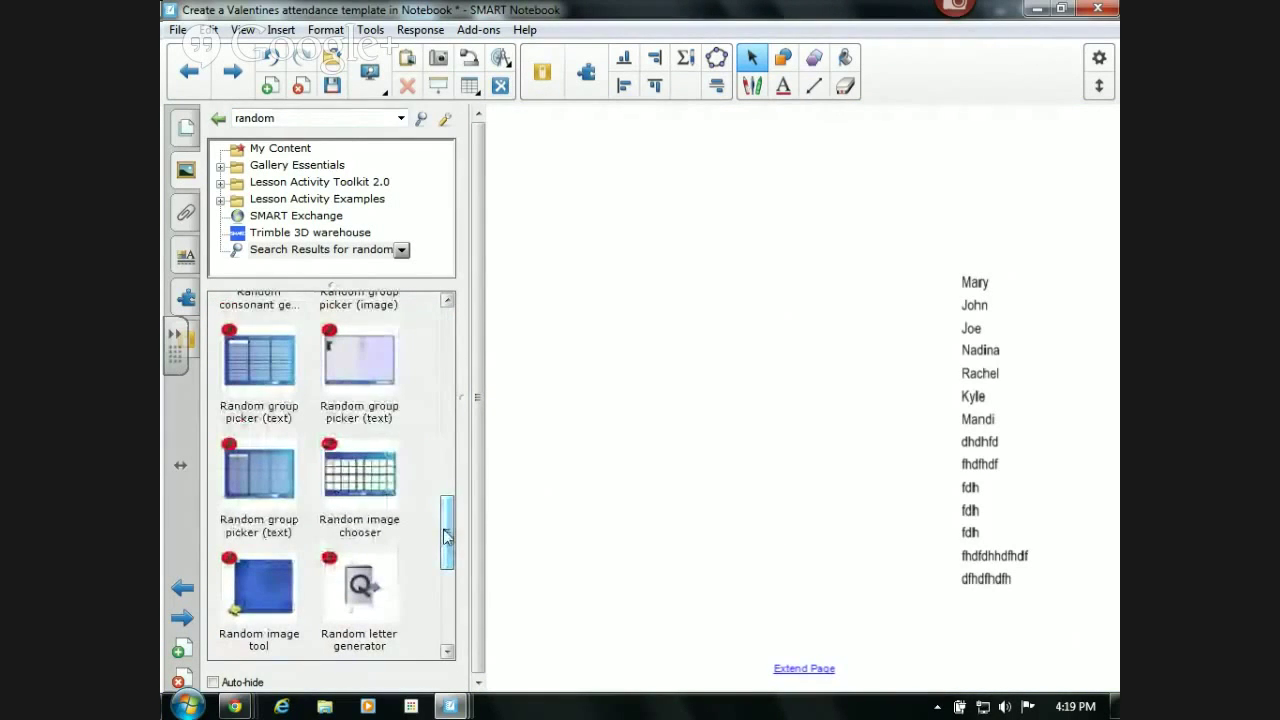
left_click_drag(253, 488, 682, 358)
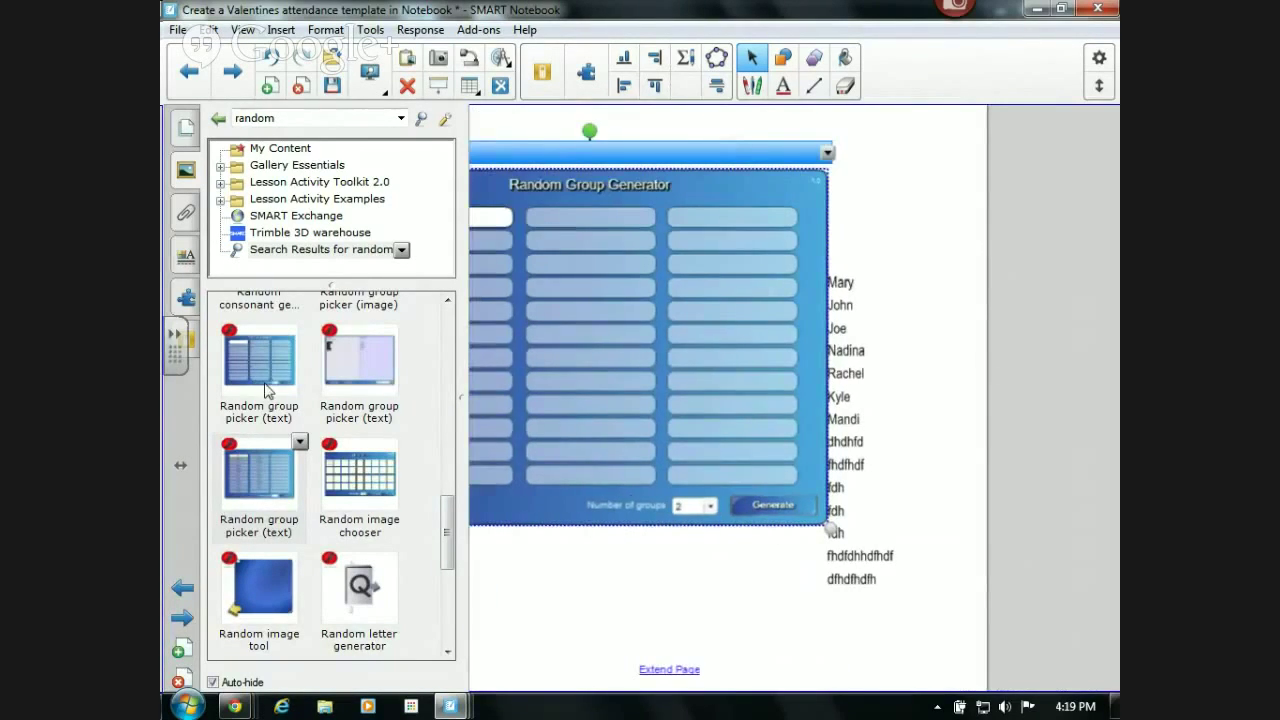
- Turn off side-panel auto-hide and bring the name labels to the front, above the generator
left_click(213, 682)
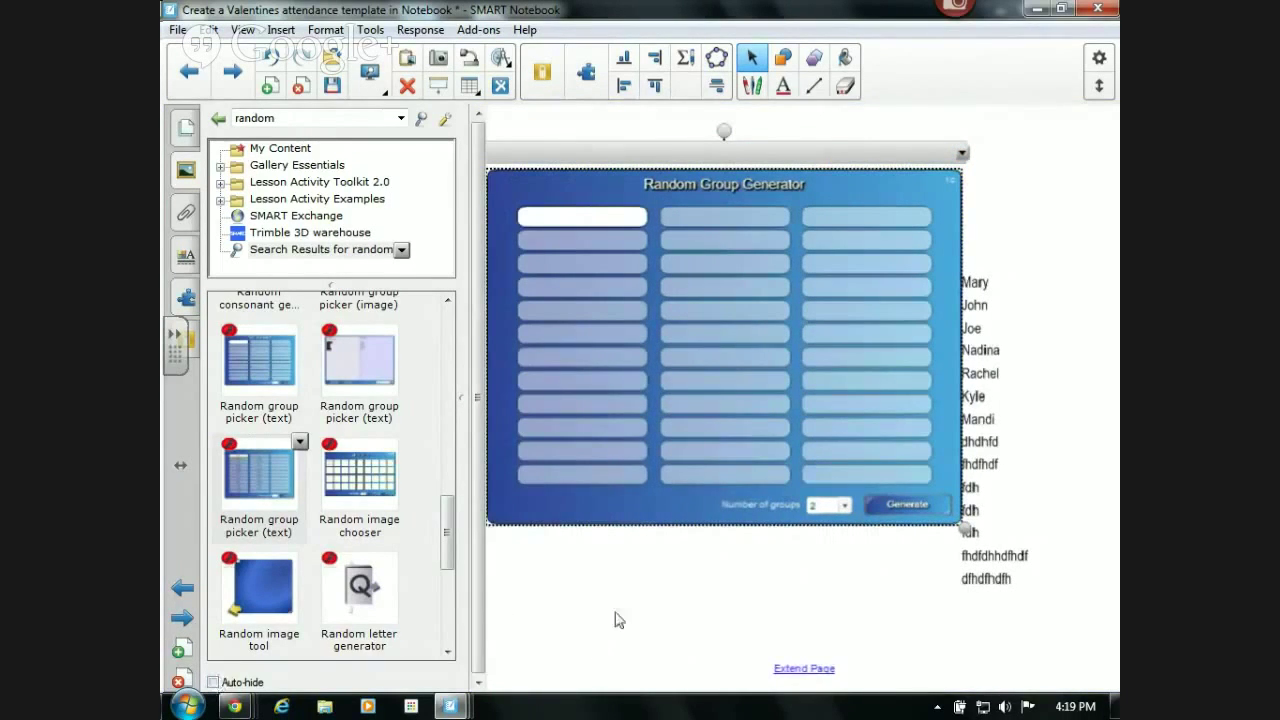
left_click(497, 634)
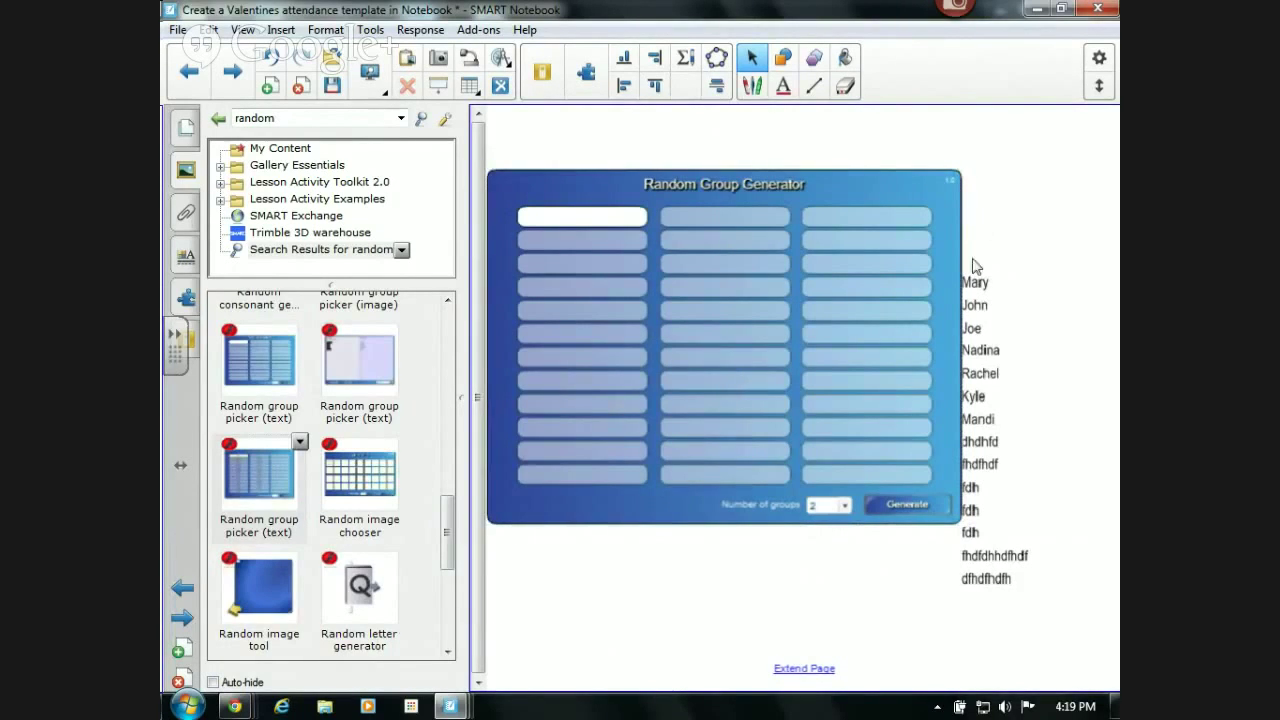
left_click_drag(975, 284, 894, 634)
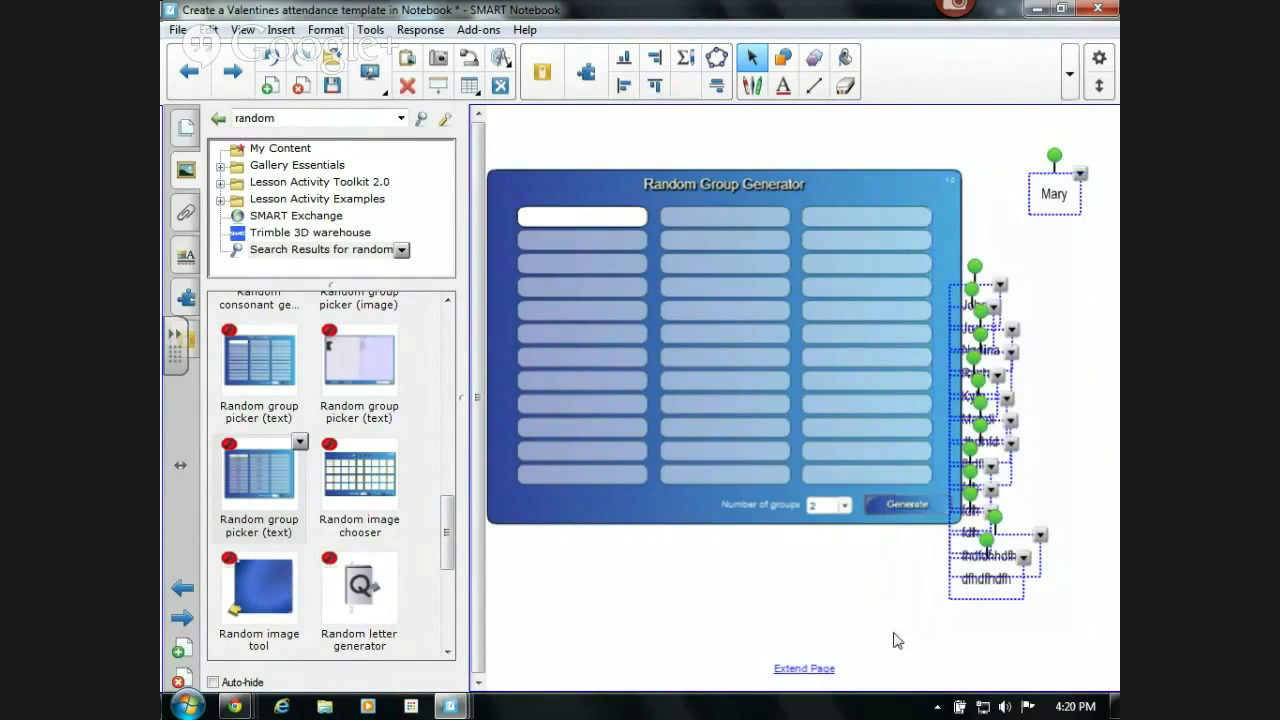
left_click(1079, 176)
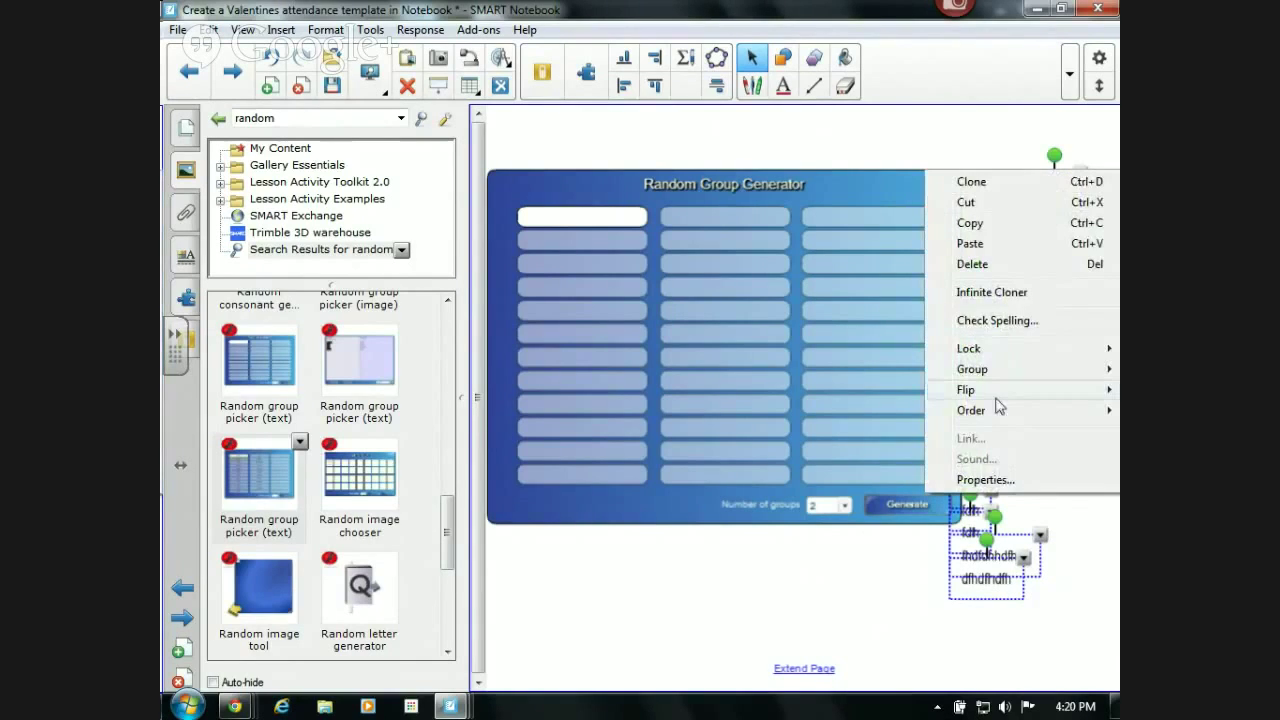
mouse_move(975, 410)
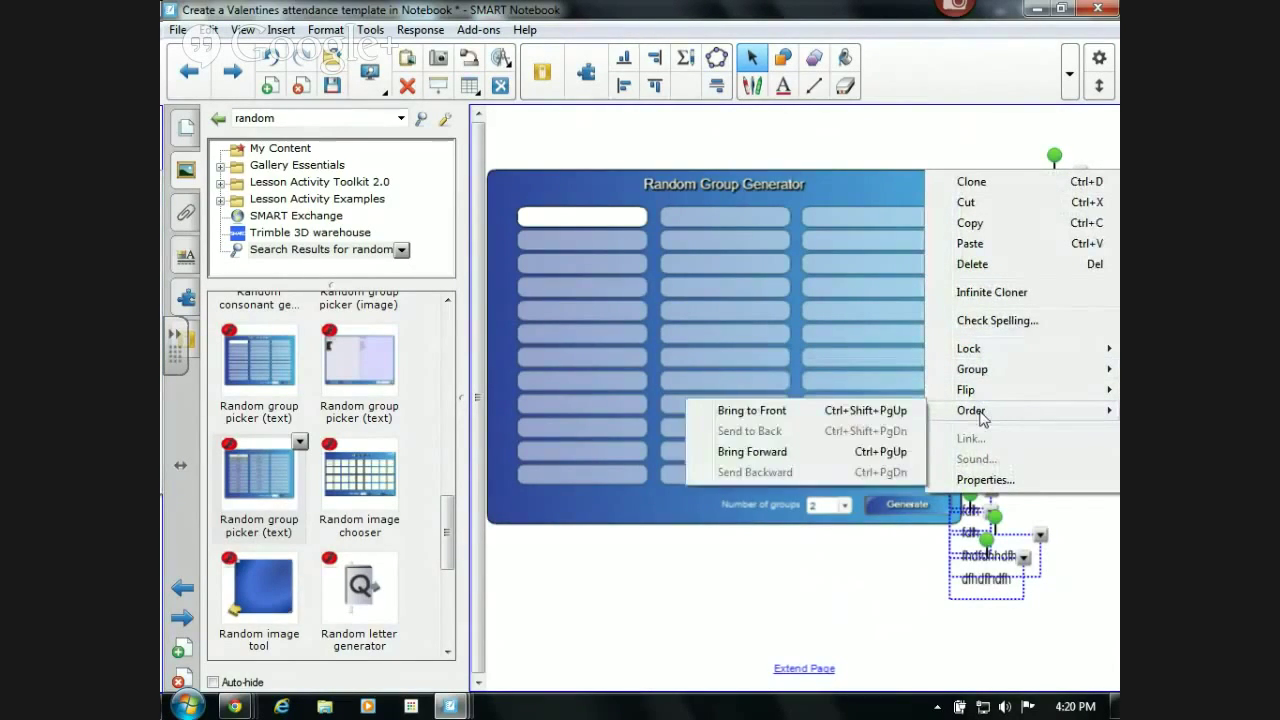
left_click(813, 412)
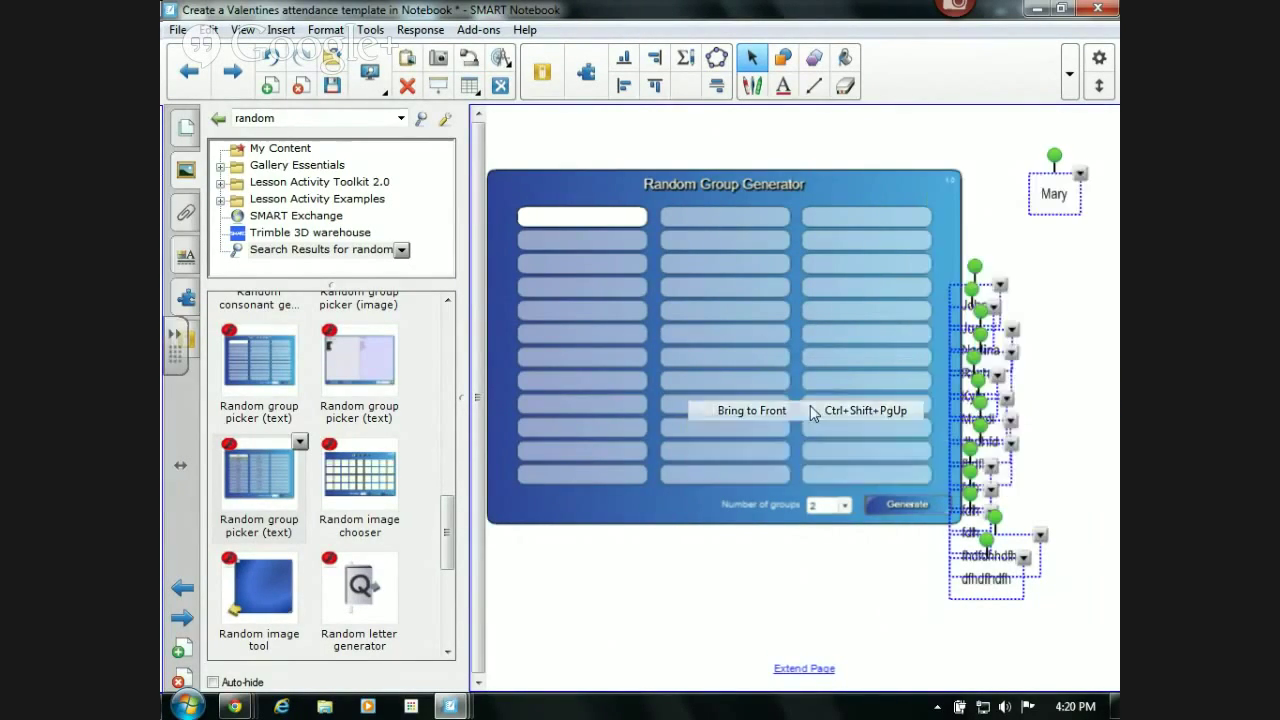
left_click(1088, 388)
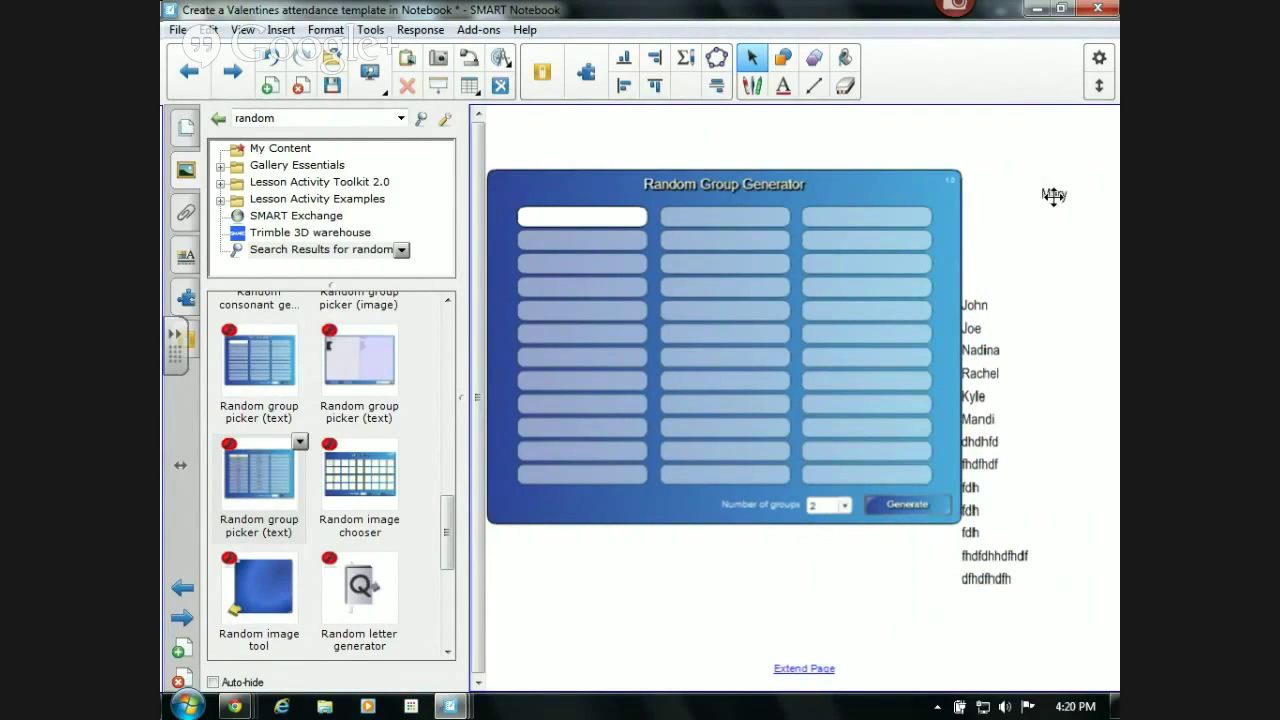
- Drag Mary, John, Joe, Nadina, Rachel, Kyle, Mandi and dhdhfd into the generator's name slots
left_click_drag(1054, 195, 565, 216)
left_click_drag(966, 302, 615, 240)
left_click_drag(966, 329, 612, 263)
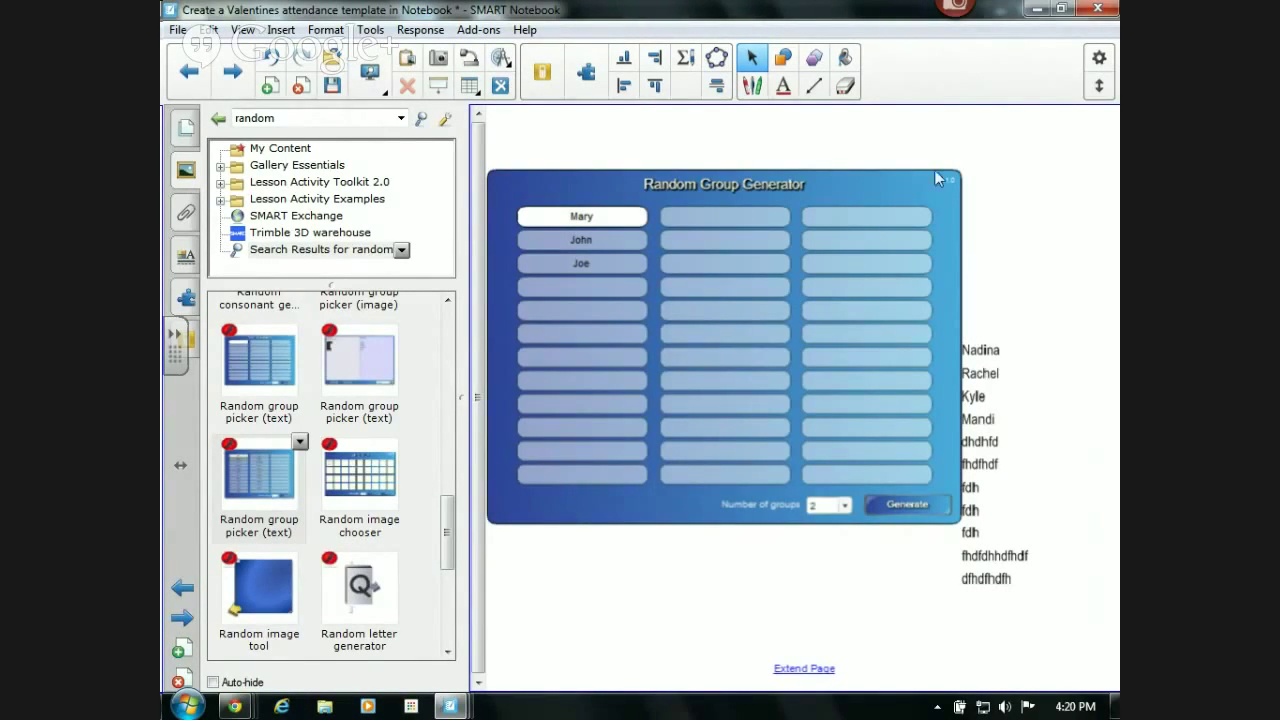
left_click_drag(975, 350, 630, 285)
left_click_drag(970, 370, 581, 310)
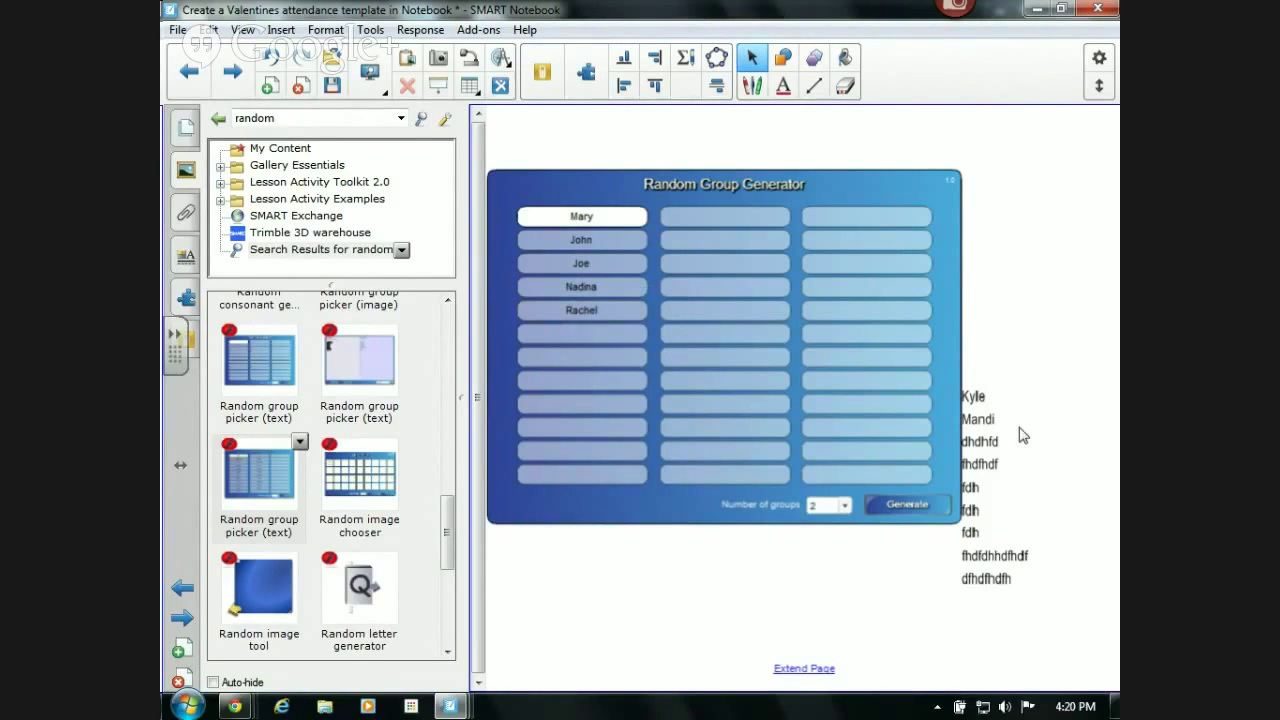
left_click_drag(971, 395, 593, 332)
left_click(555, 358)
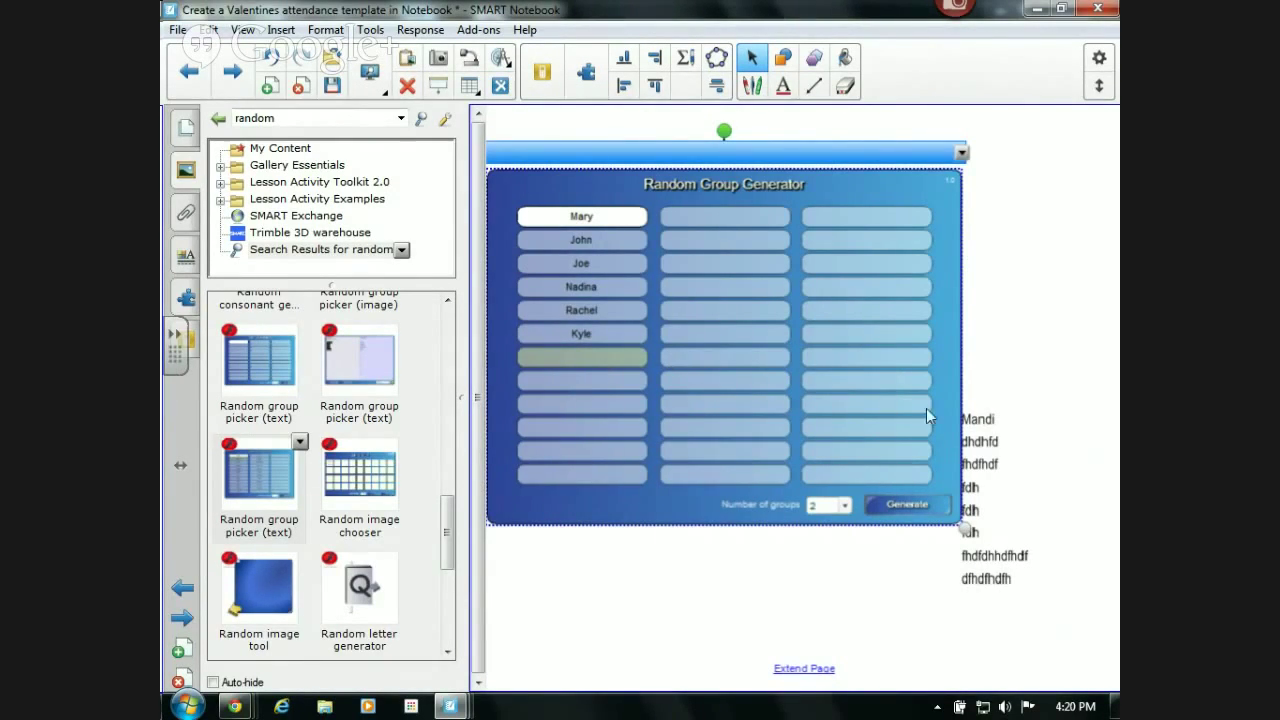
left_click_drag(980, 420, 548, 364)
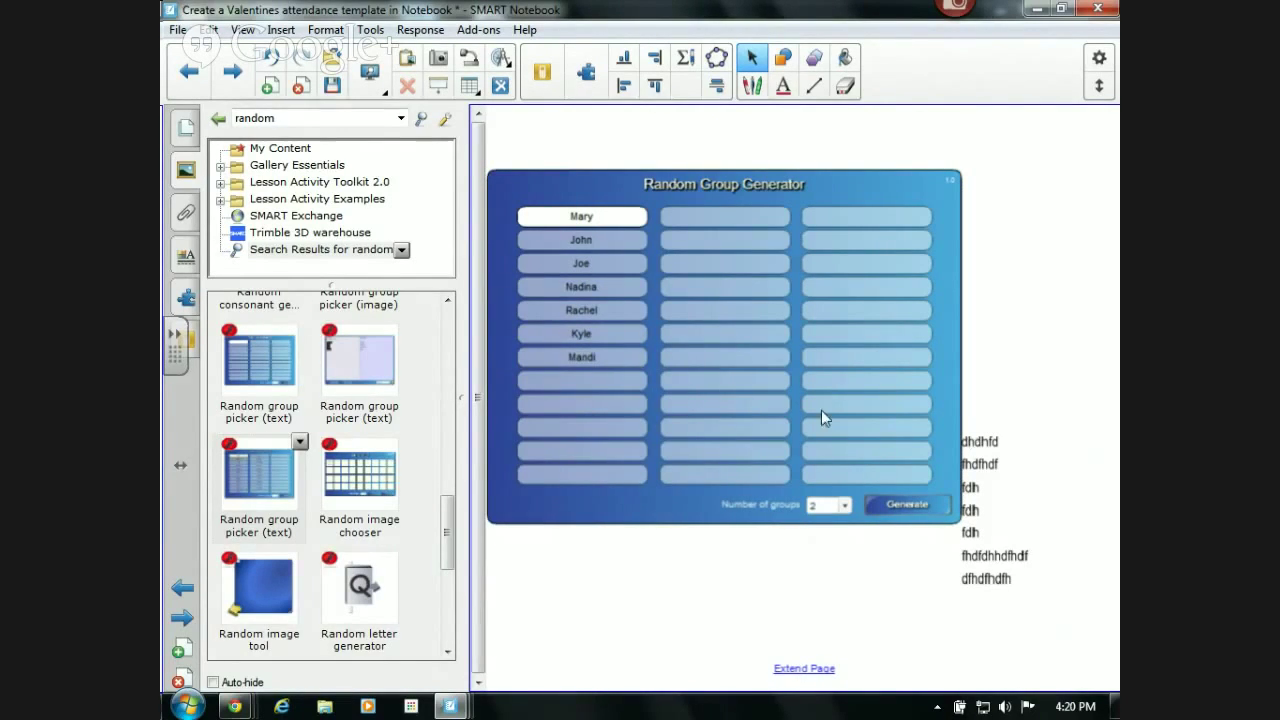
left_click_drag(980, 438, 580, 380)
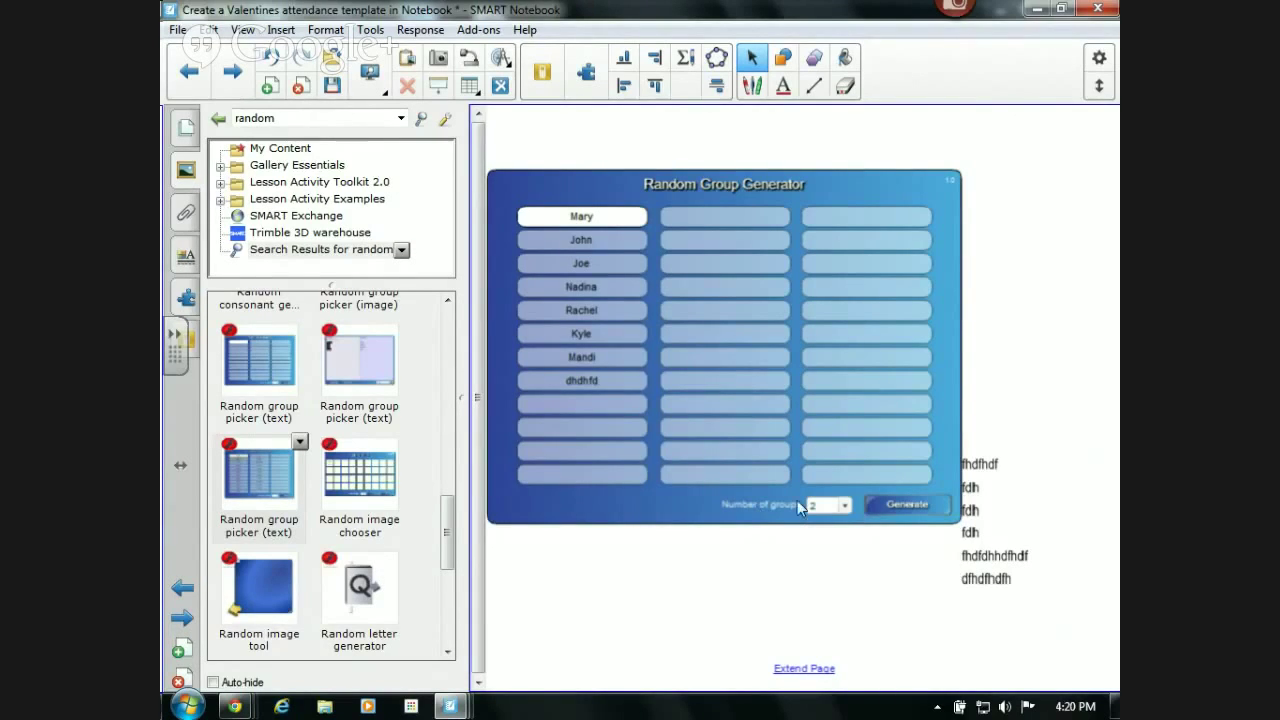
- Set the generator's number of groups to 3 and generate the groups
left_click(845, 505)
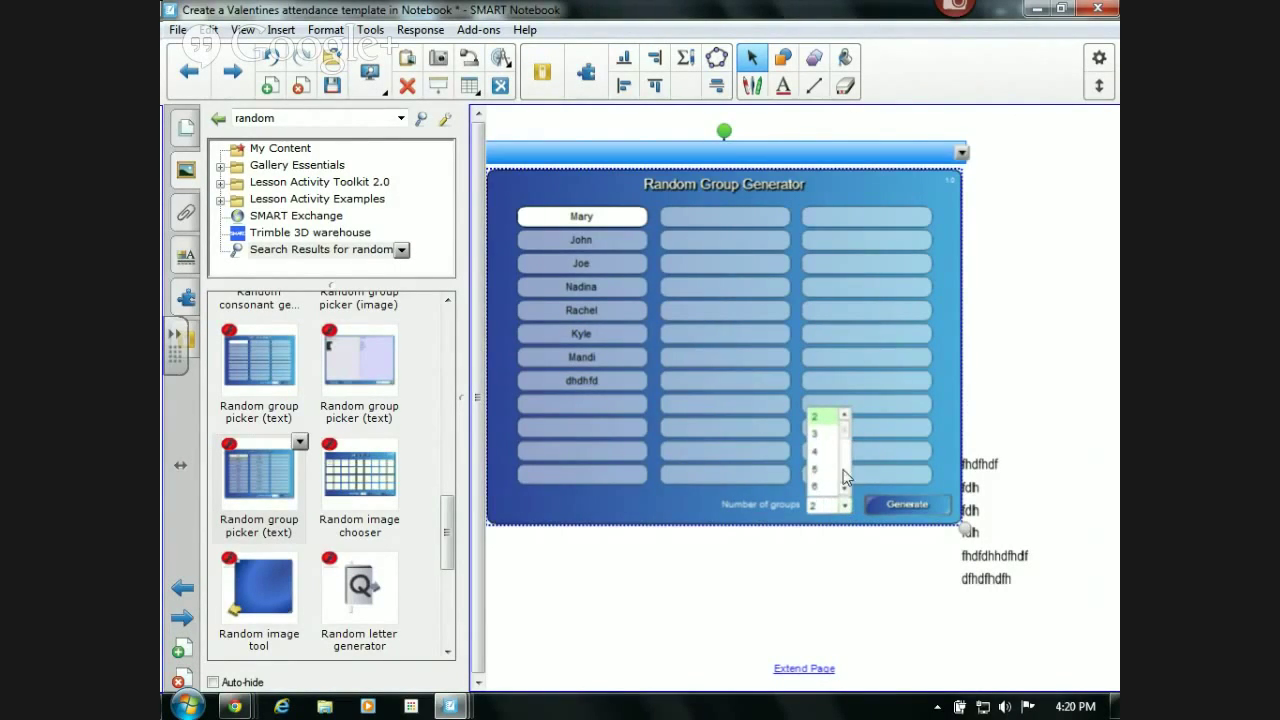
left_click_drag(845, 440, 845, 497)
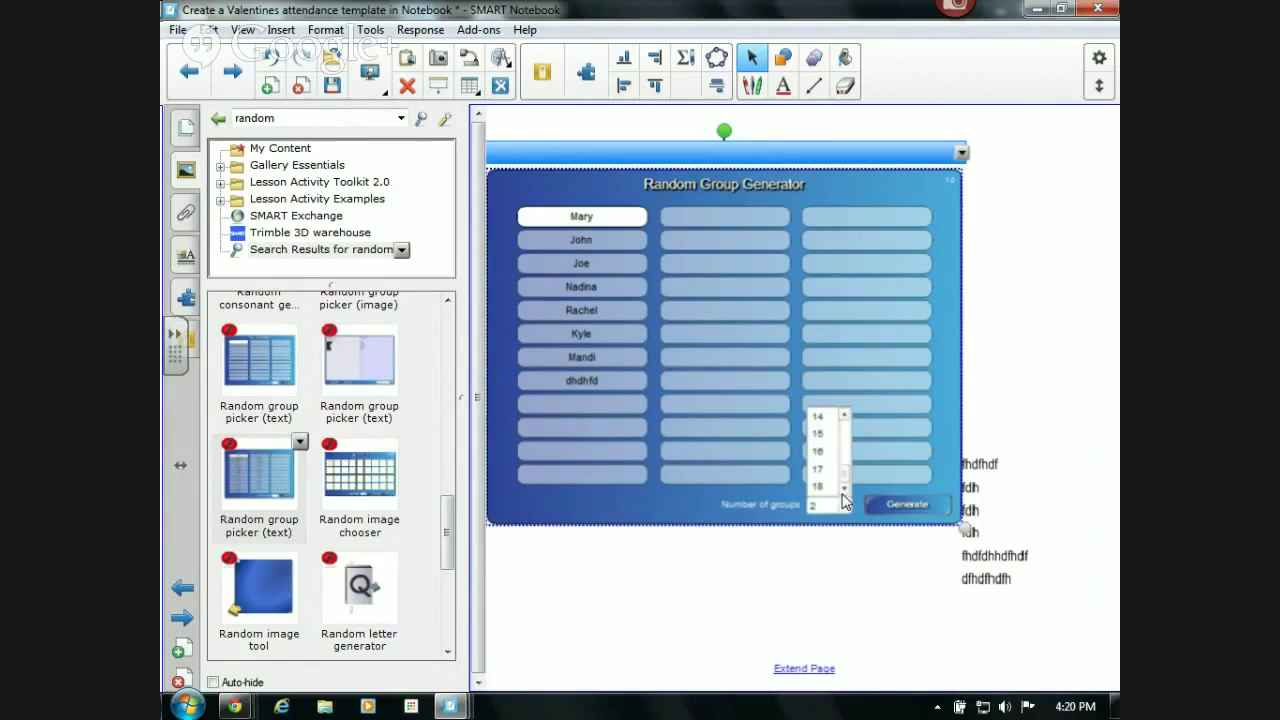
left_click_drag(845, 476, 841, 420)
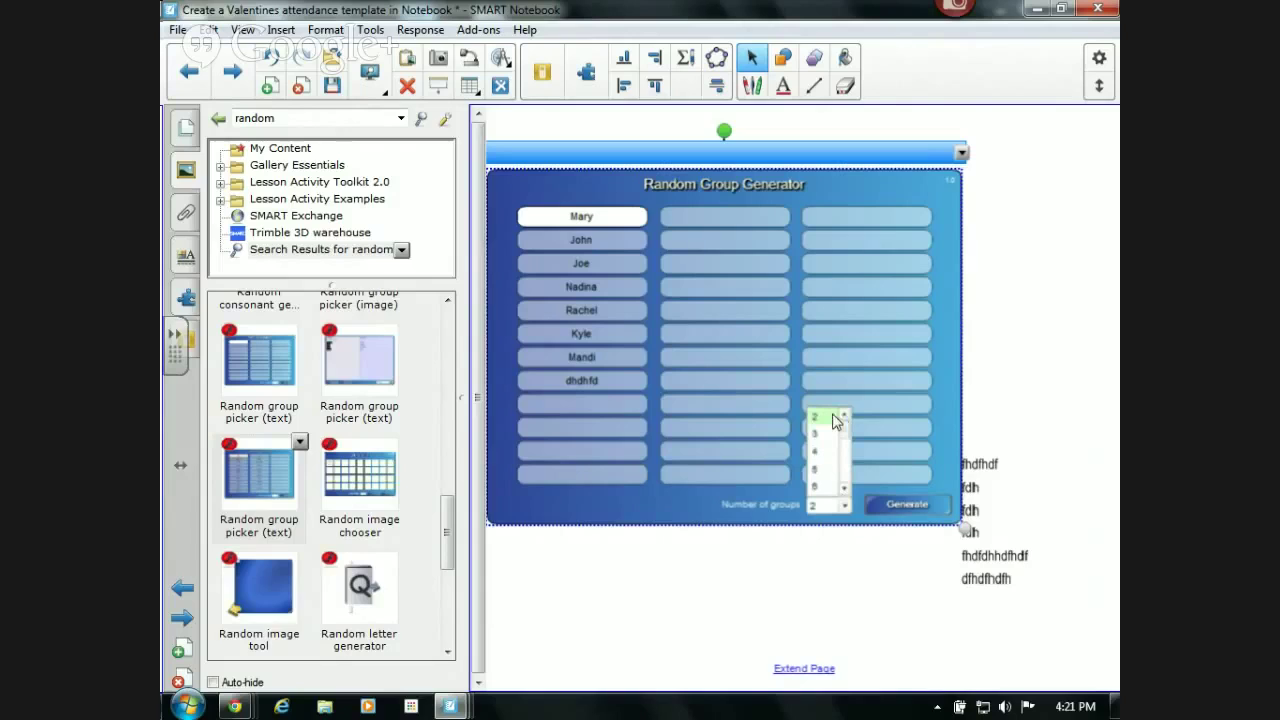
left_click(820, 434)
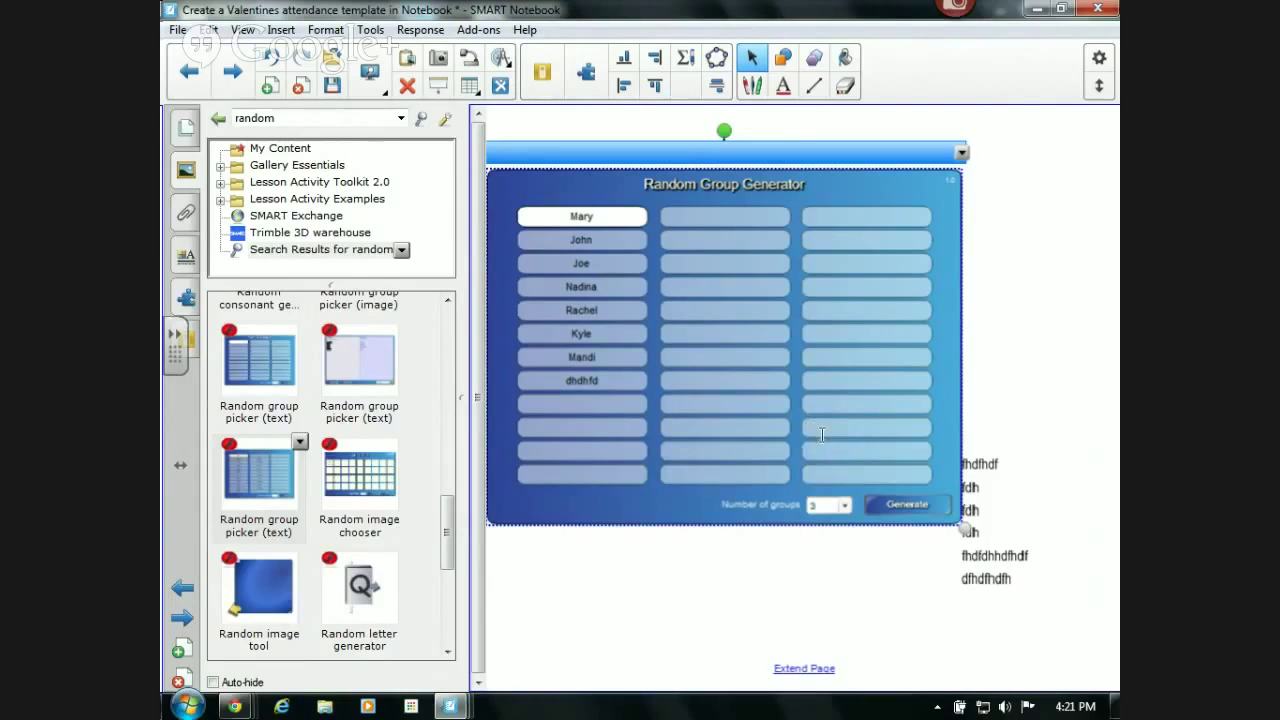
left_click(887, 504)
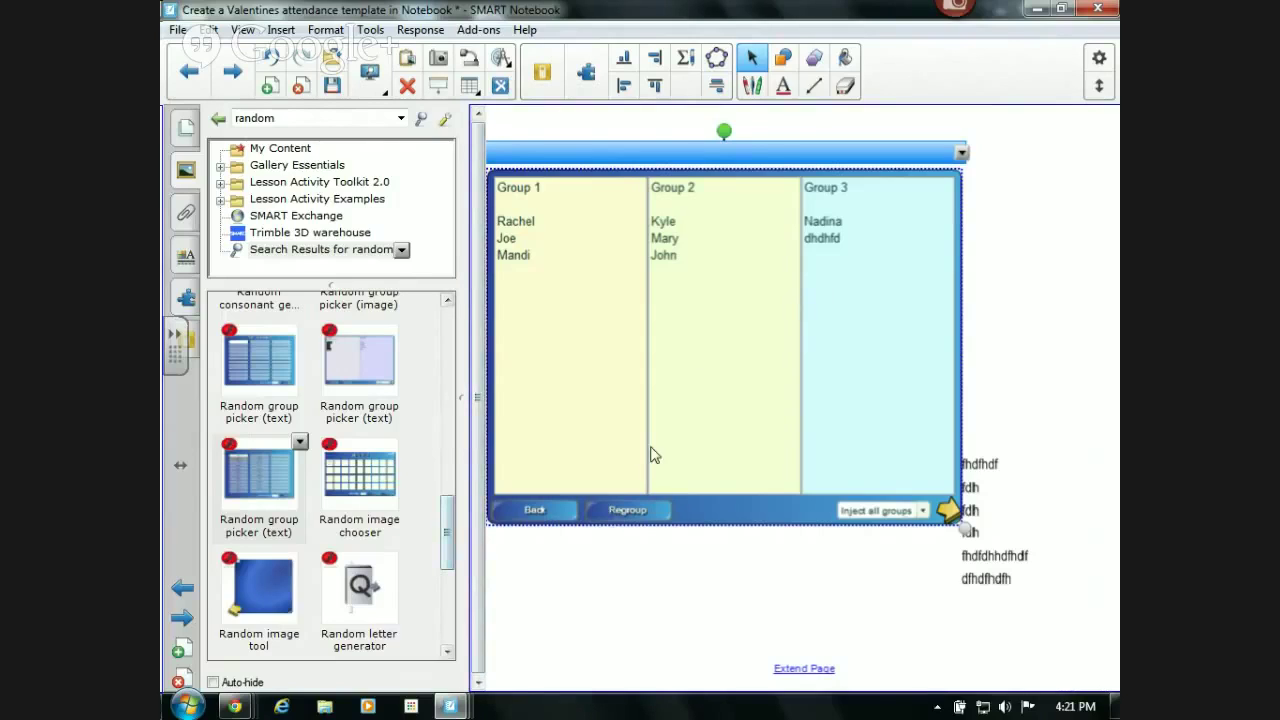
- Regroup twice and inject the final three groups onto the page as text
left_click(645, 511)
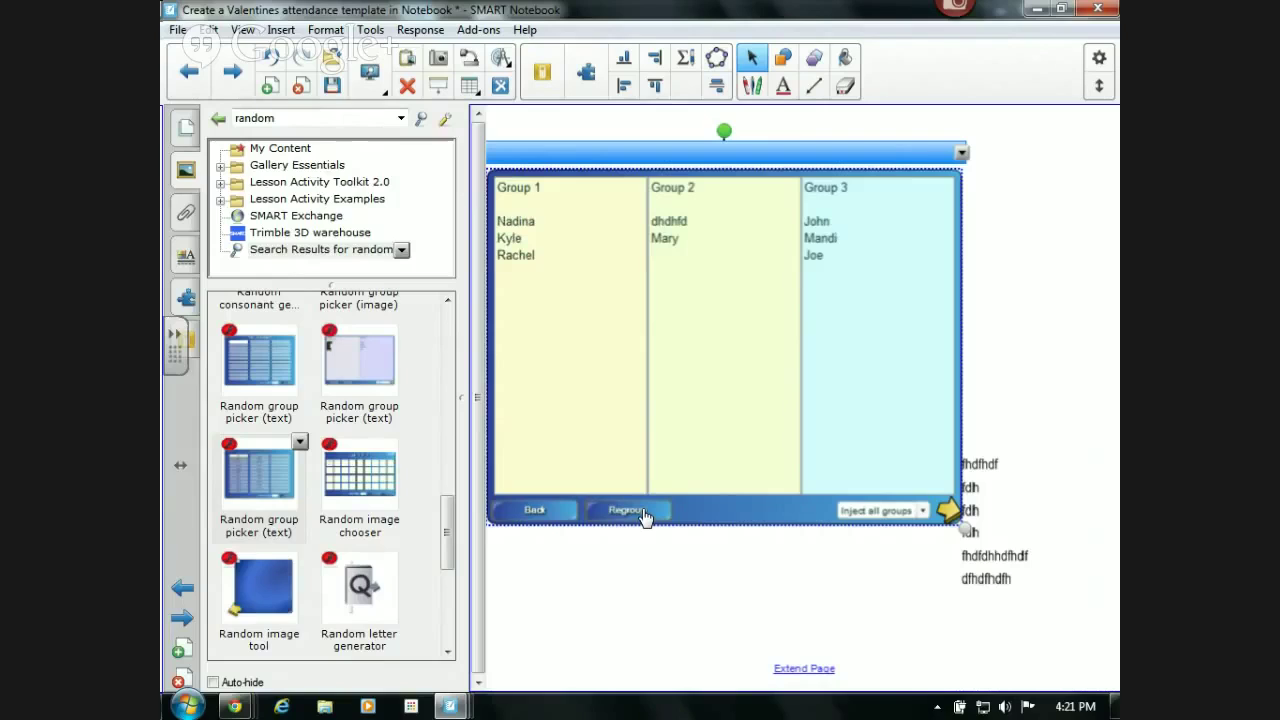
left_click(645, 511)
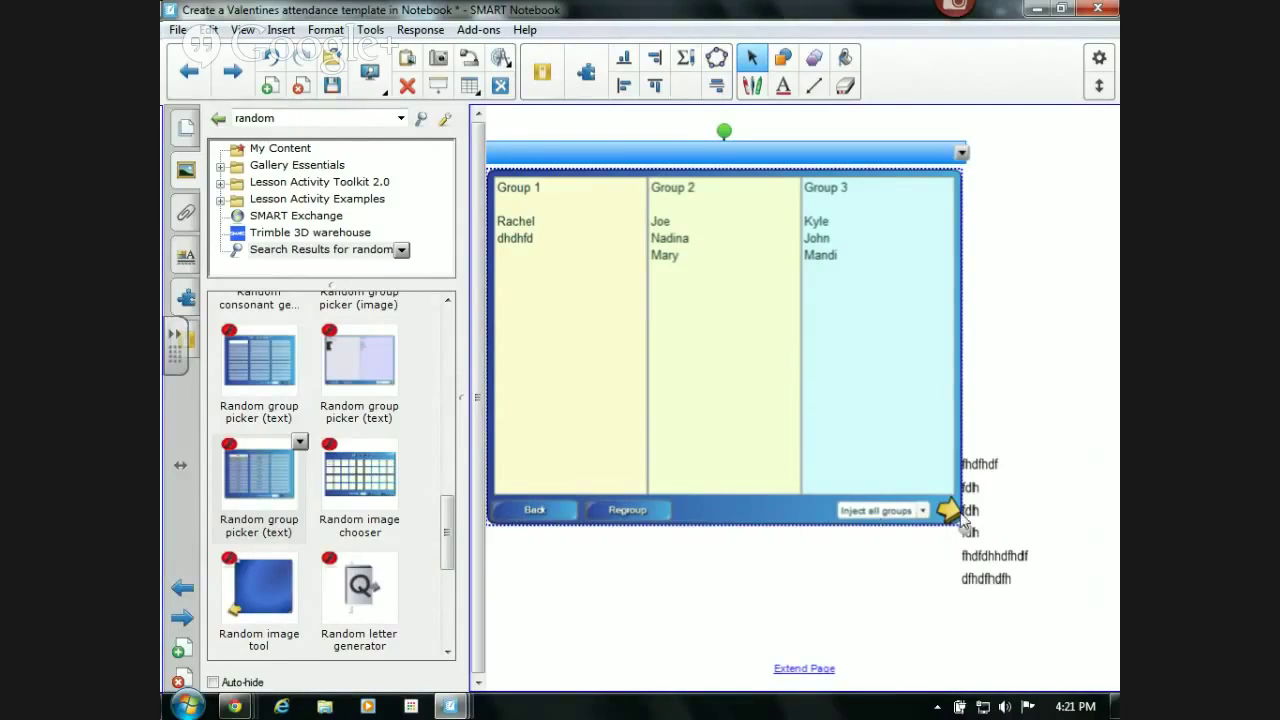
left_click(950, 511)
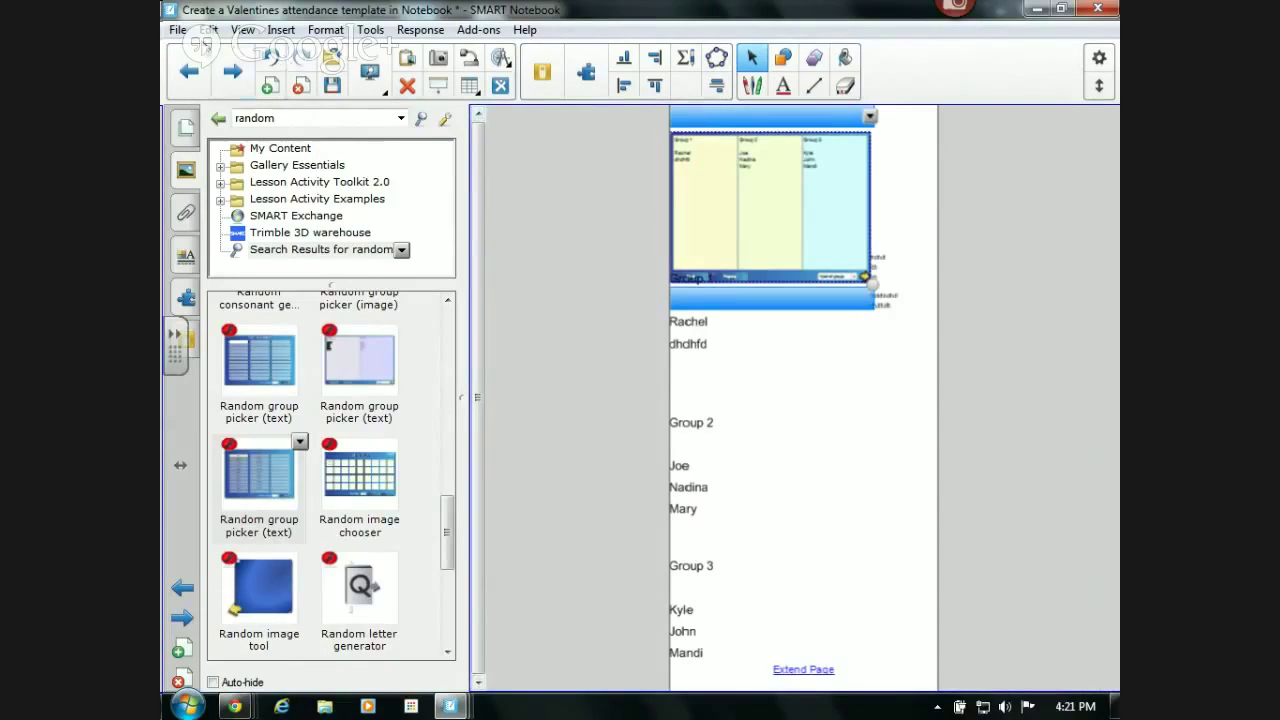
- Undo the last change, zoom to Page Width, and reposition the group generator further right
left_click(268, 68)
left_click(363, 74)
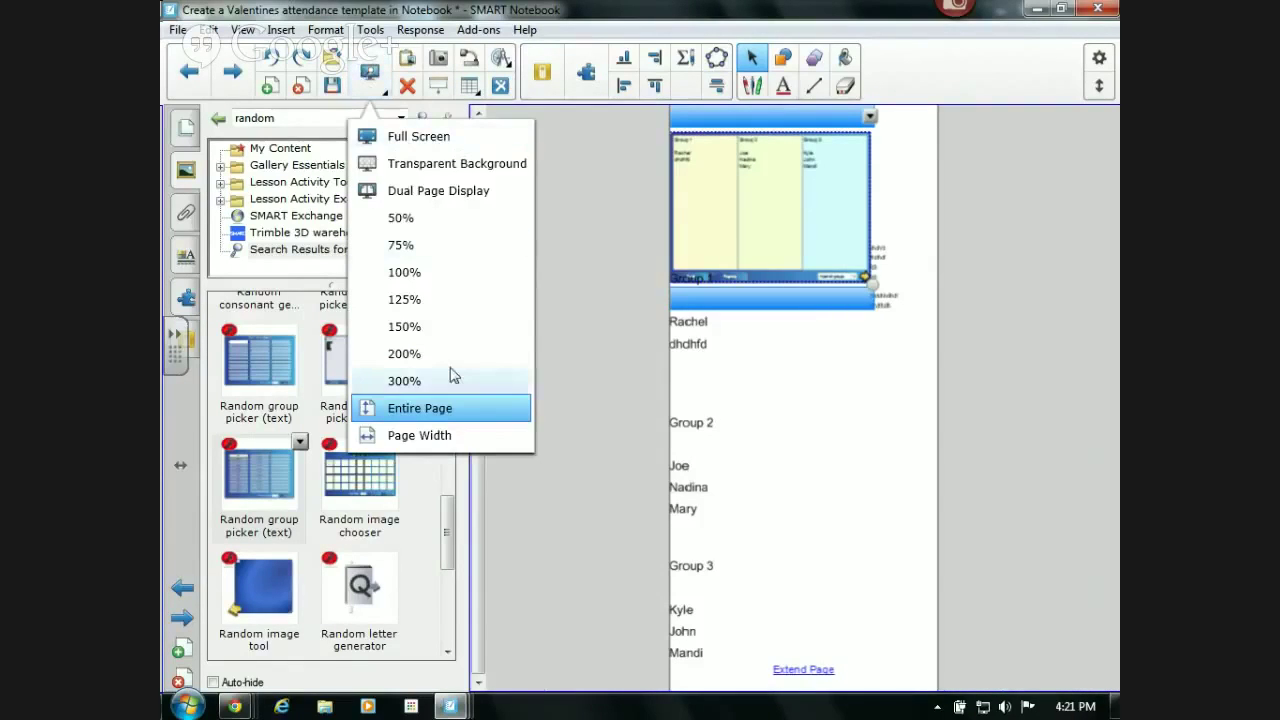
left_click(420, 436)
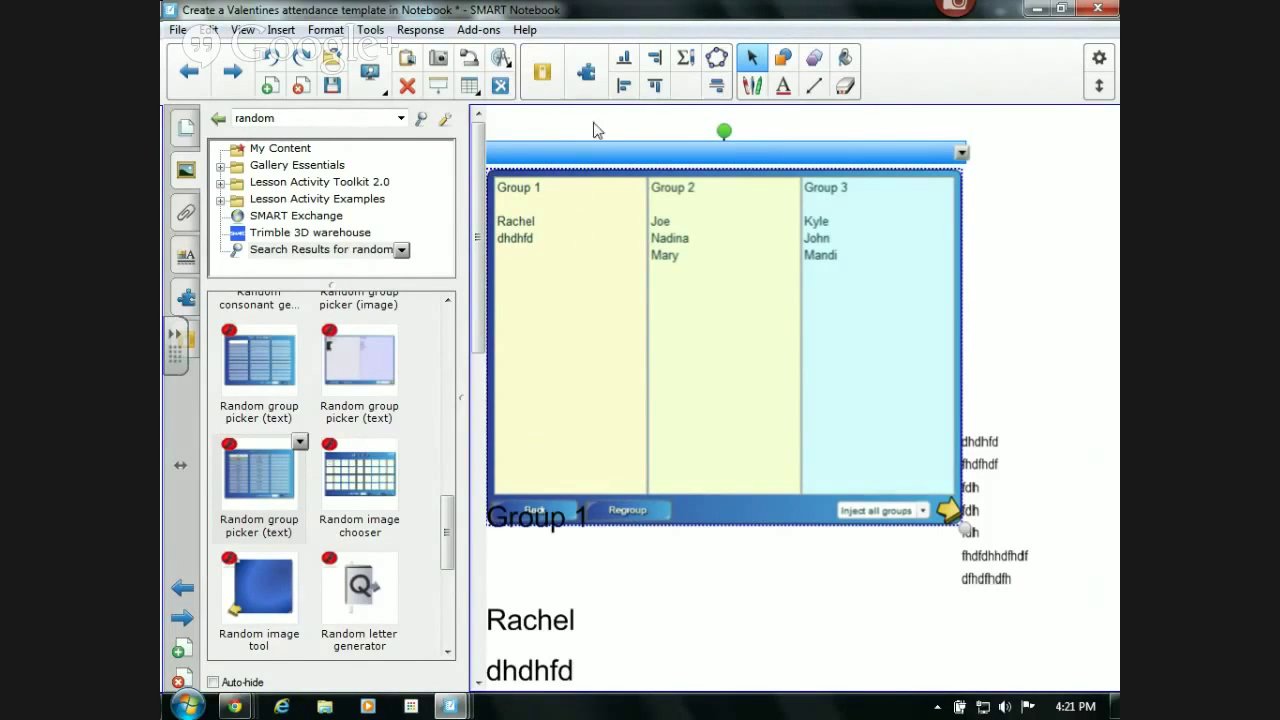
left_click_drag(581, 148, 715, 154)
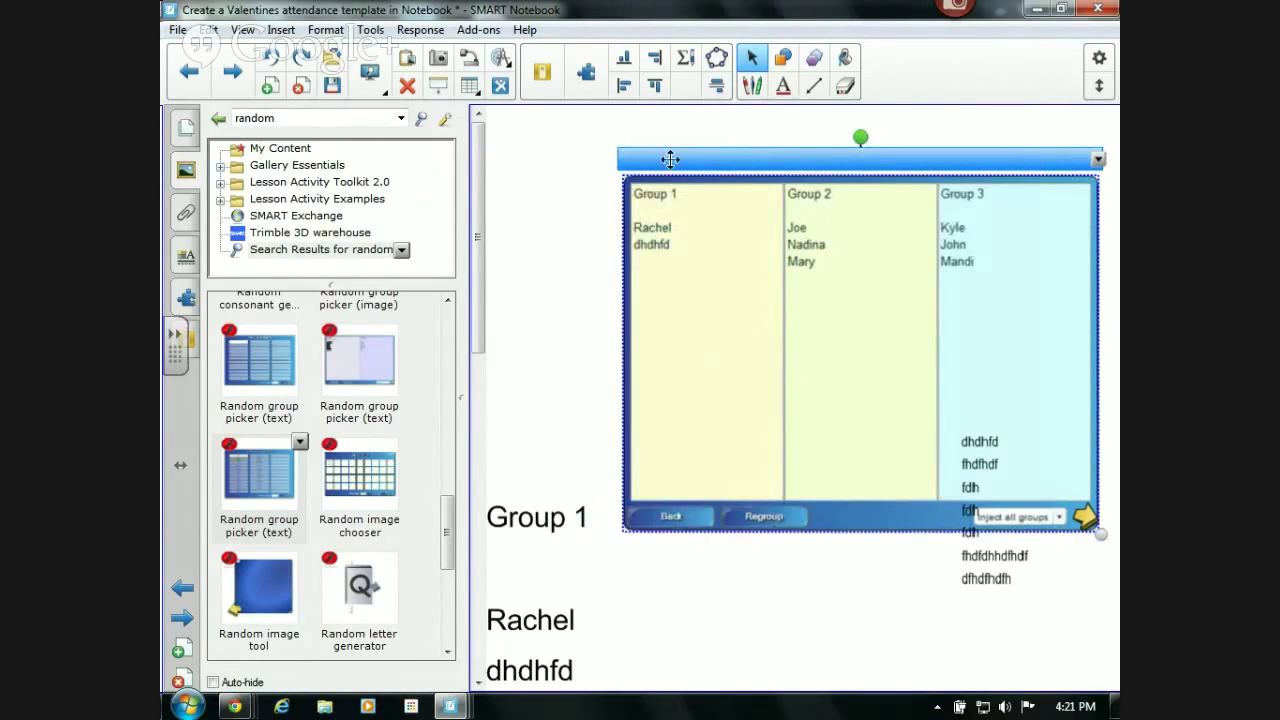
left_click_drag(668, 156, 276, 150)
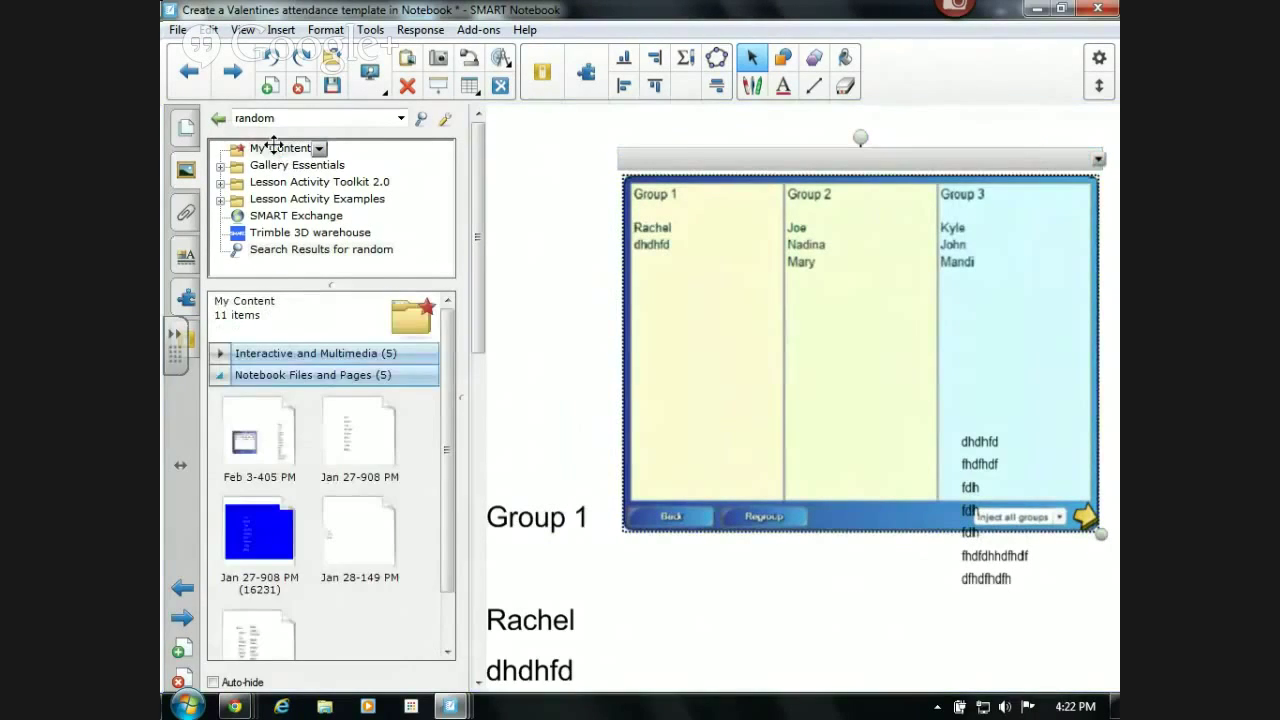
- Add a blank page and place two saved Random group pickers from My Content onto it
left_click(221, 354)
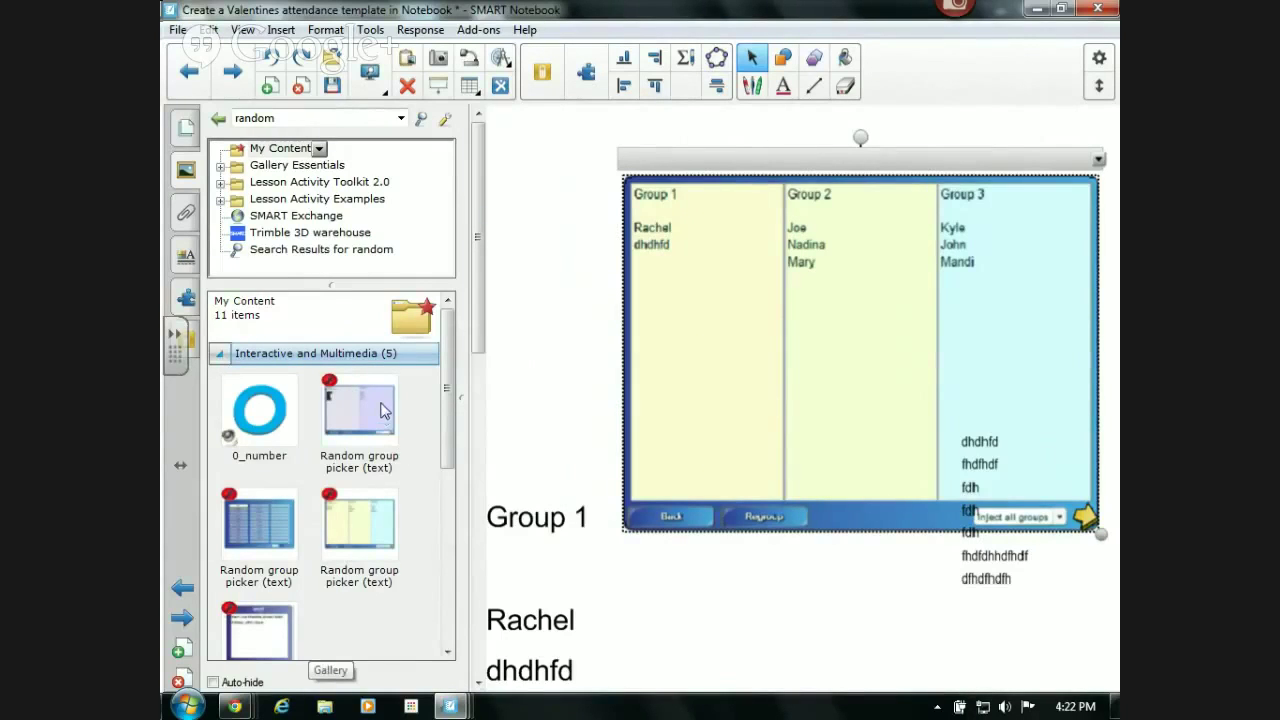
left_click(268, 88)
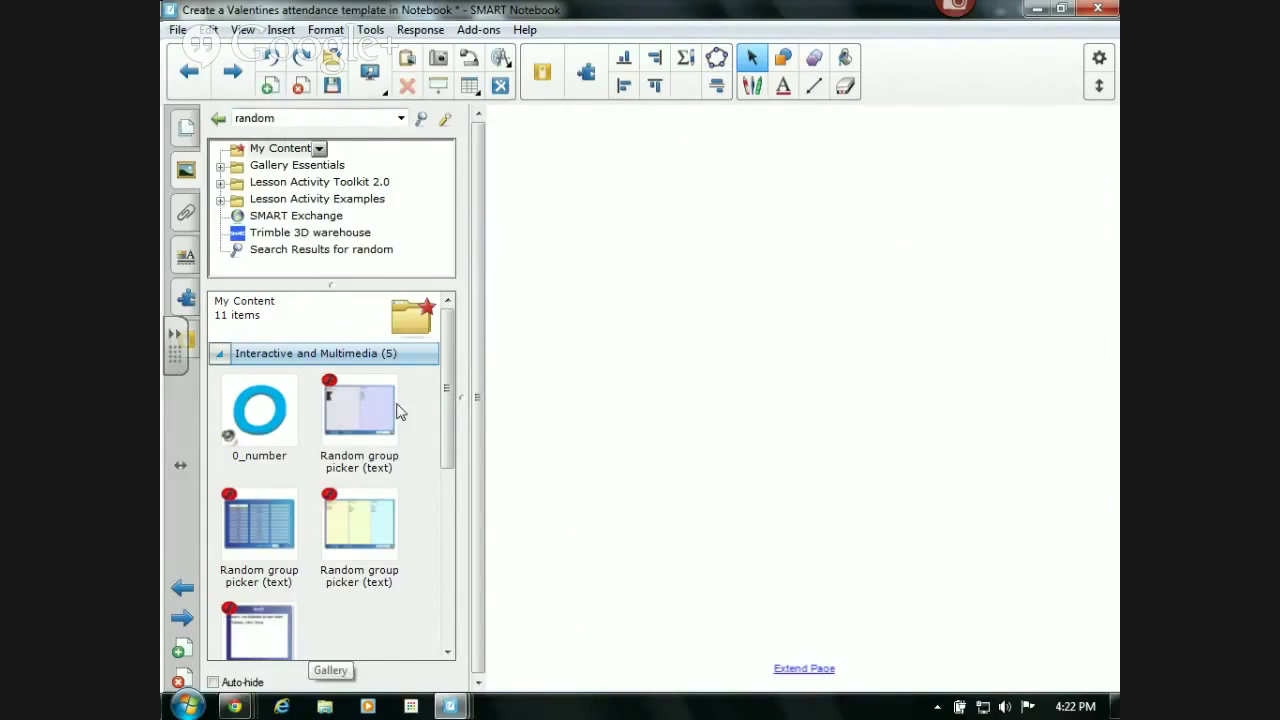
left_click_drag(371, 409, 790, 298)
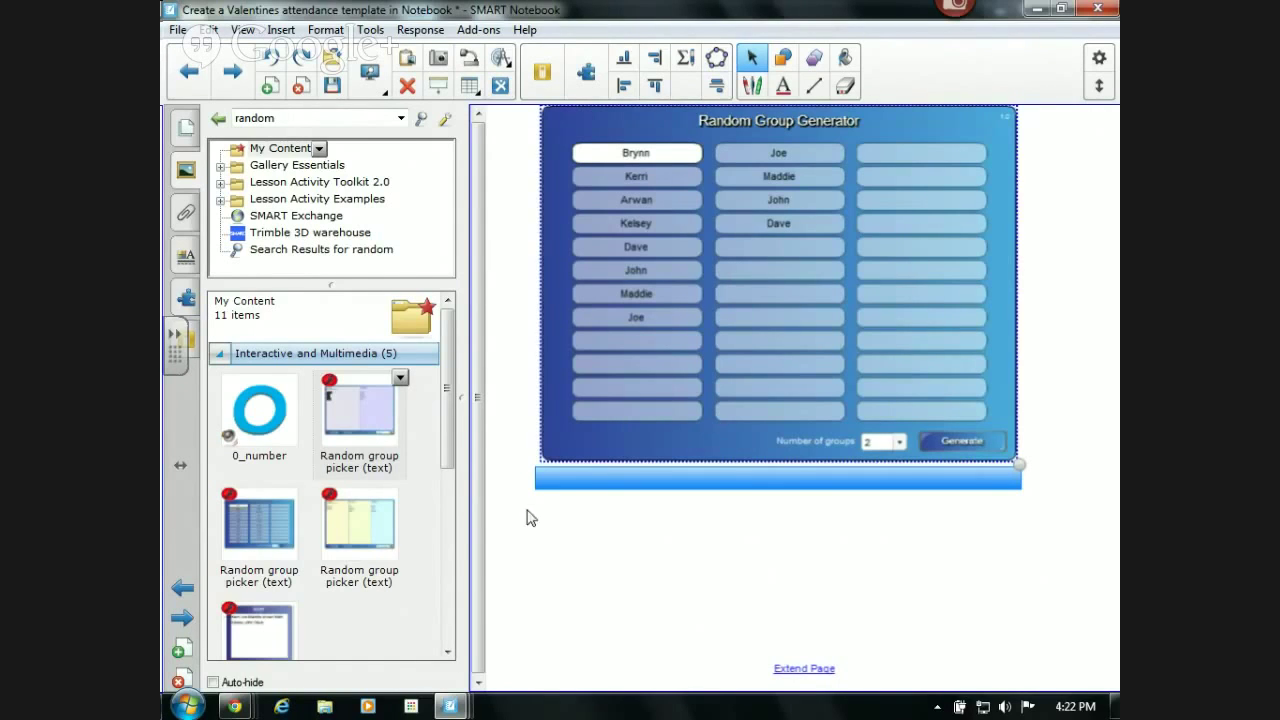
left_click_drag(255, 513, 745, 621)
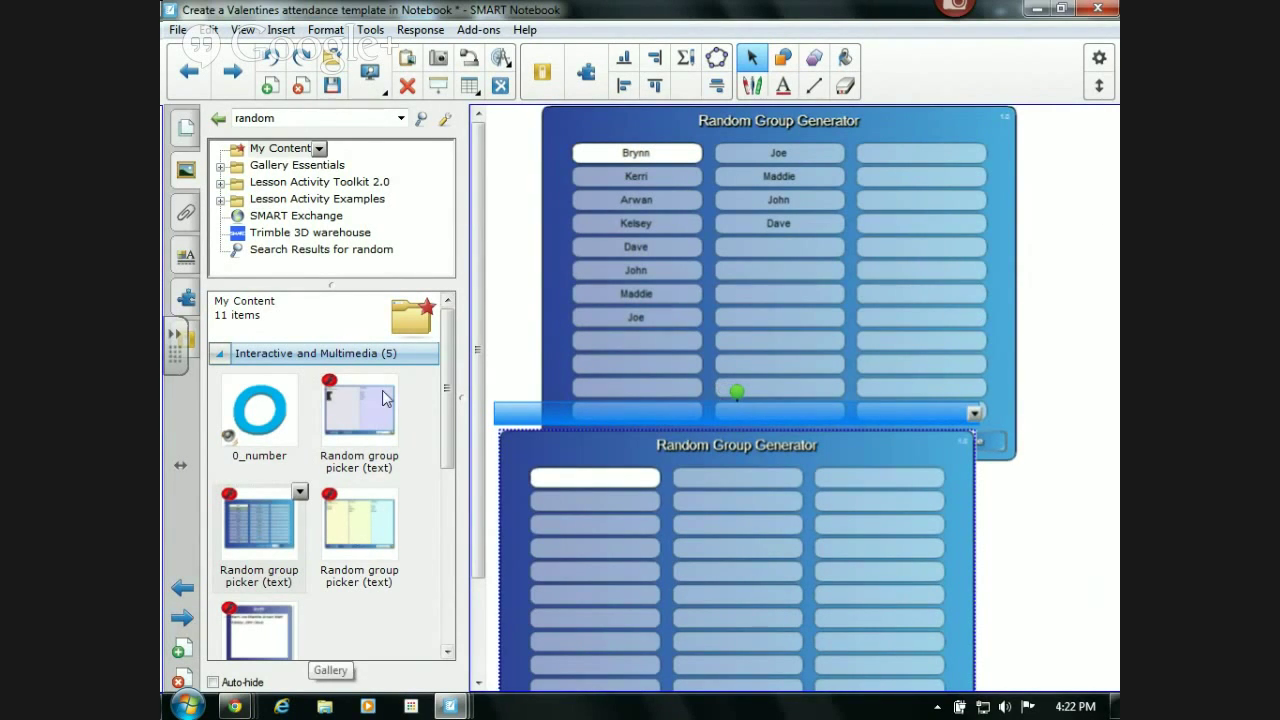
- Add the prefilled saved group picker and generate three groups: Nadina, Kyle, Rachel; John, Joe, dhdhfd; Mandi, Mary
left_click(975, 416)
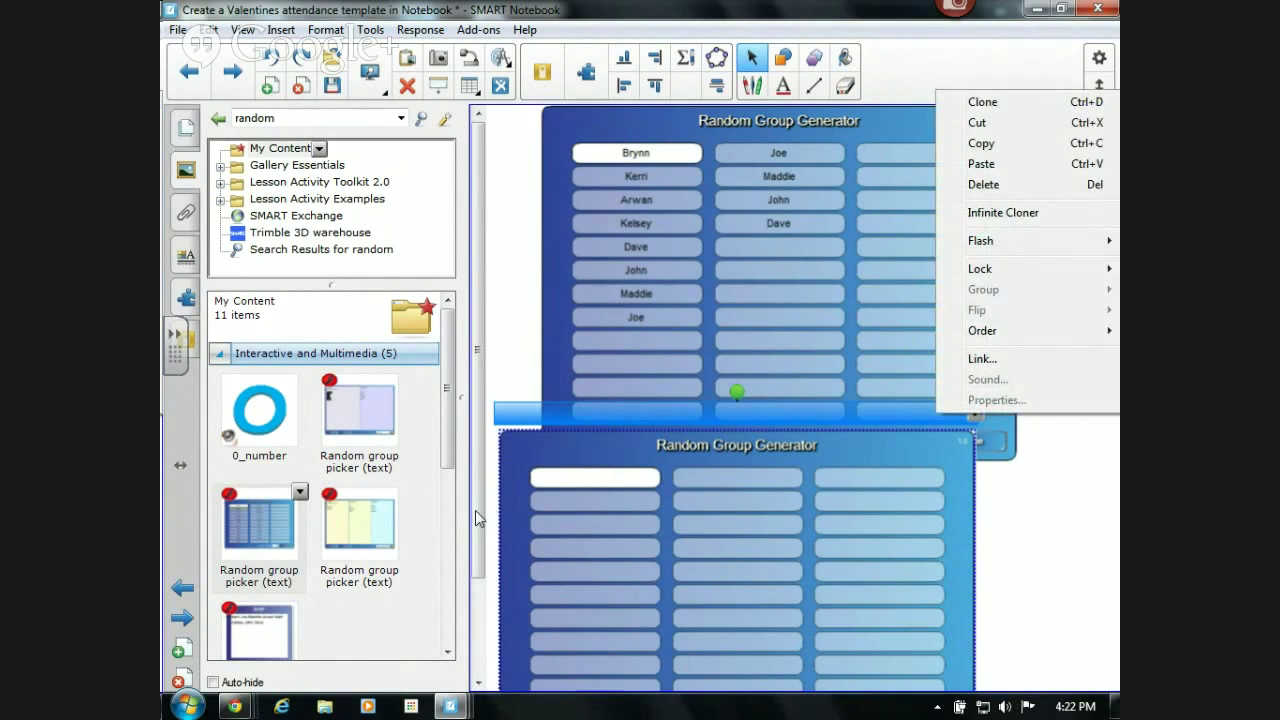
left_click(447, 423)
left_click_drag(447, 423, 447, 490)
left_click_drag(368, 425, 805, 574)
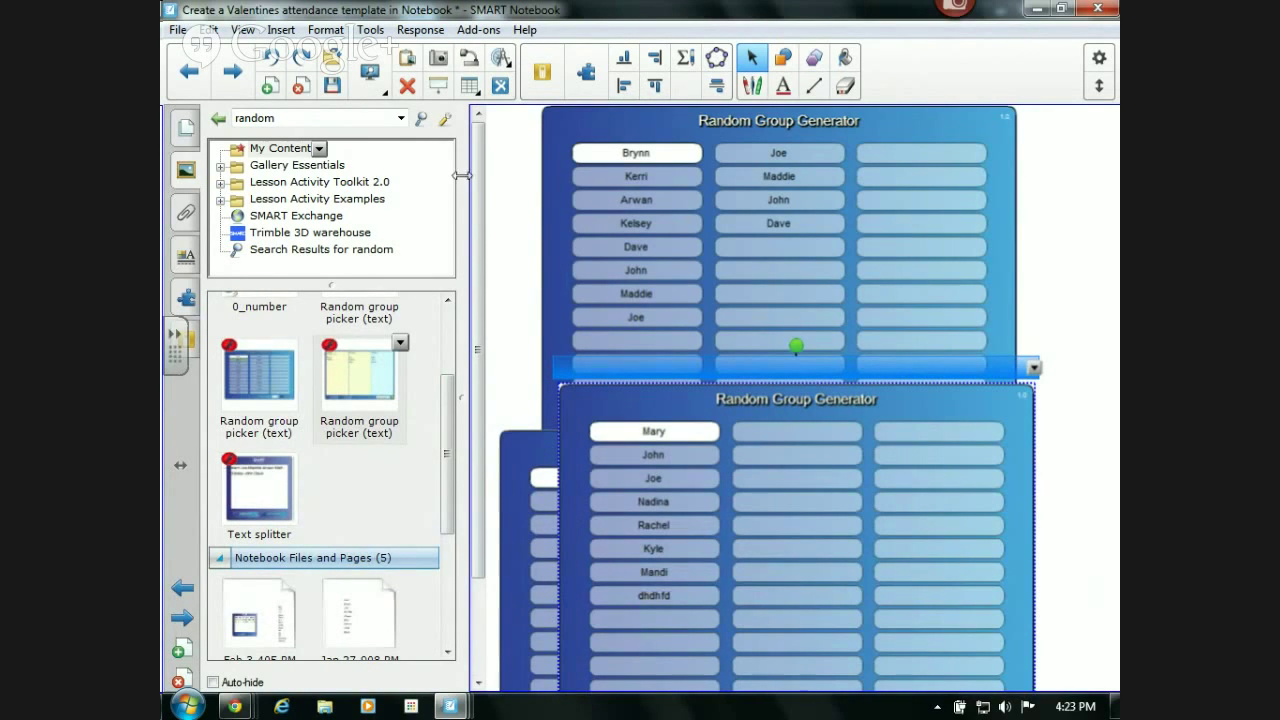
scroll(476, 195, "down", 3)
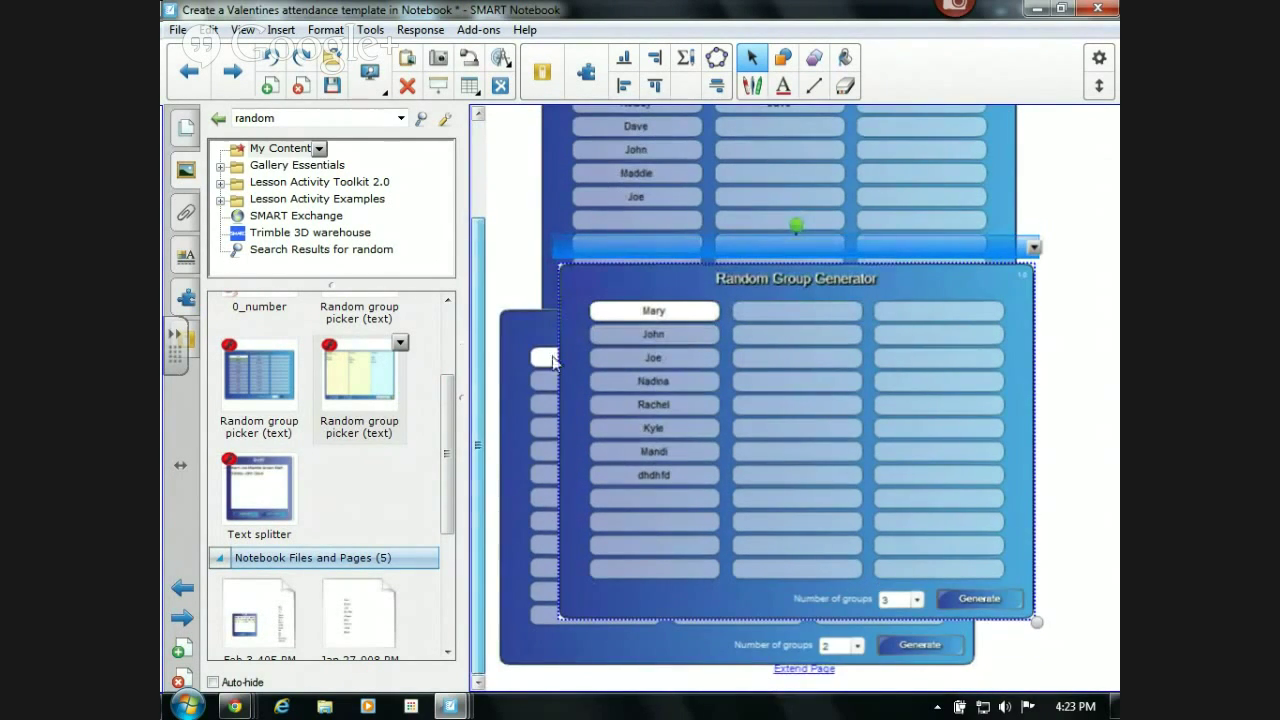
left_click(958, 588)
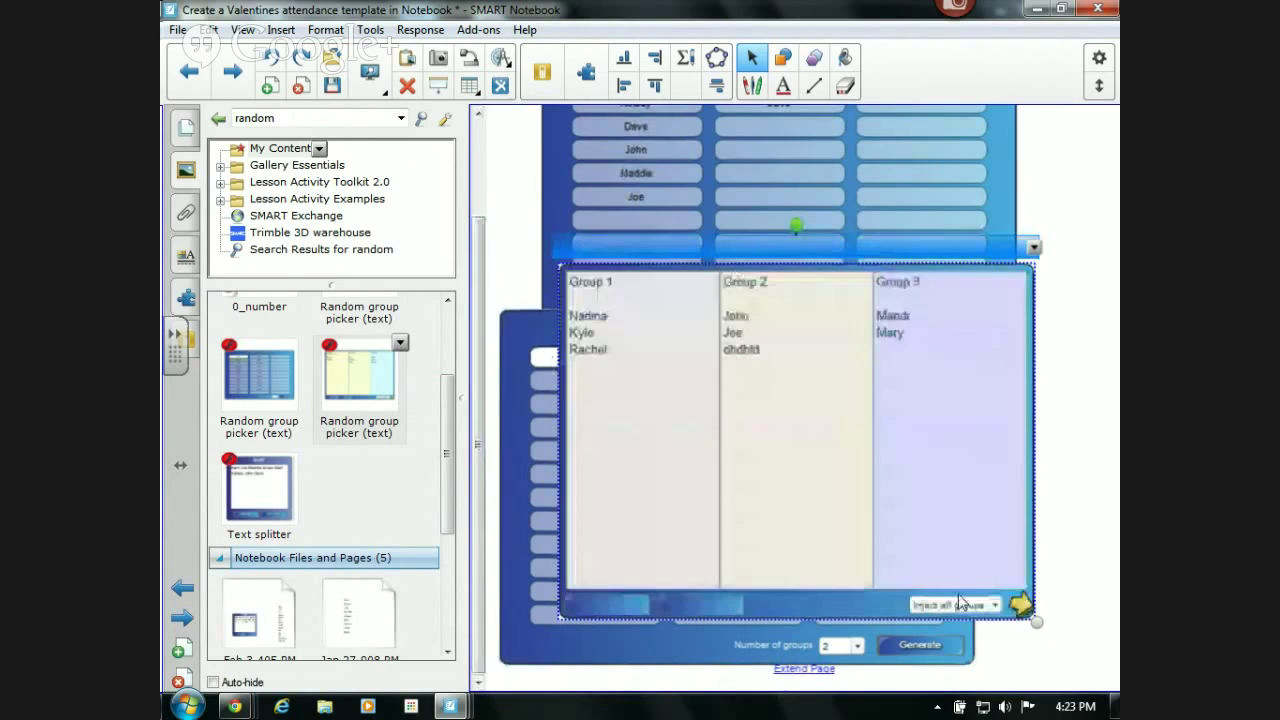
left_click(557, 168)
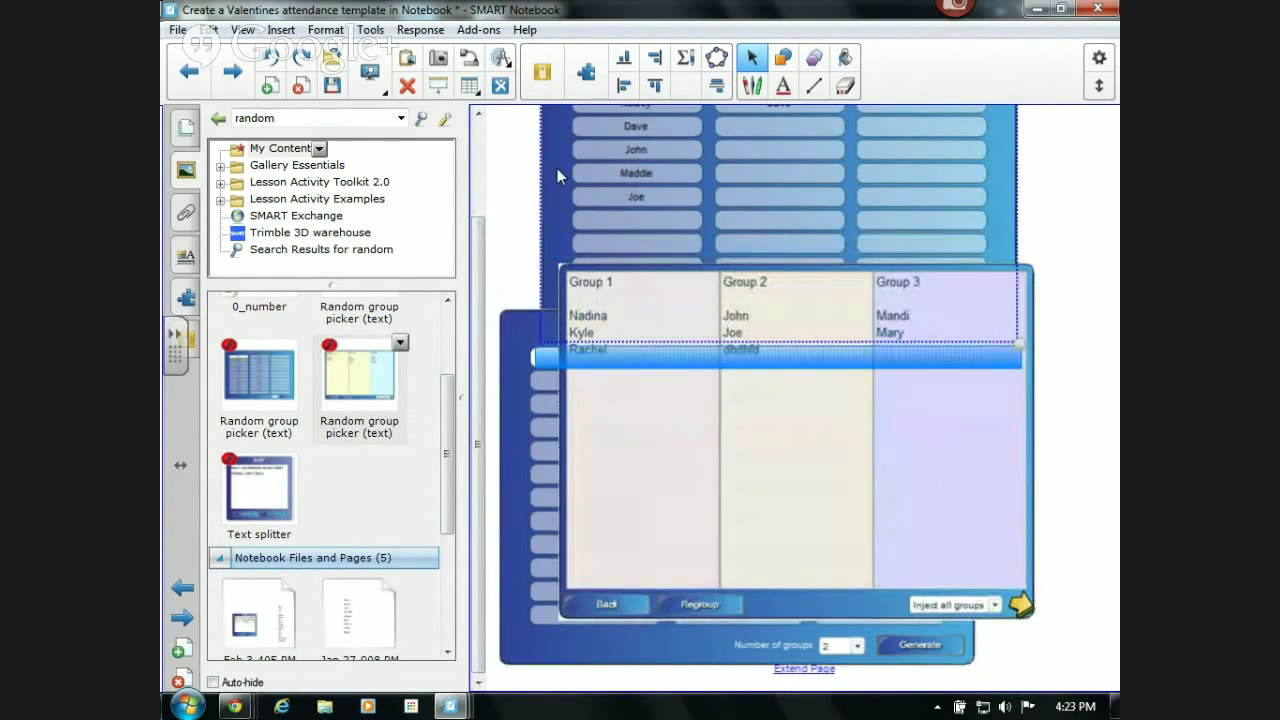
left_click(934, 280)
- Delete the three-group results and the empty generator, then generate two groups of four names
left_click_drag(566, 262, 464, 582)
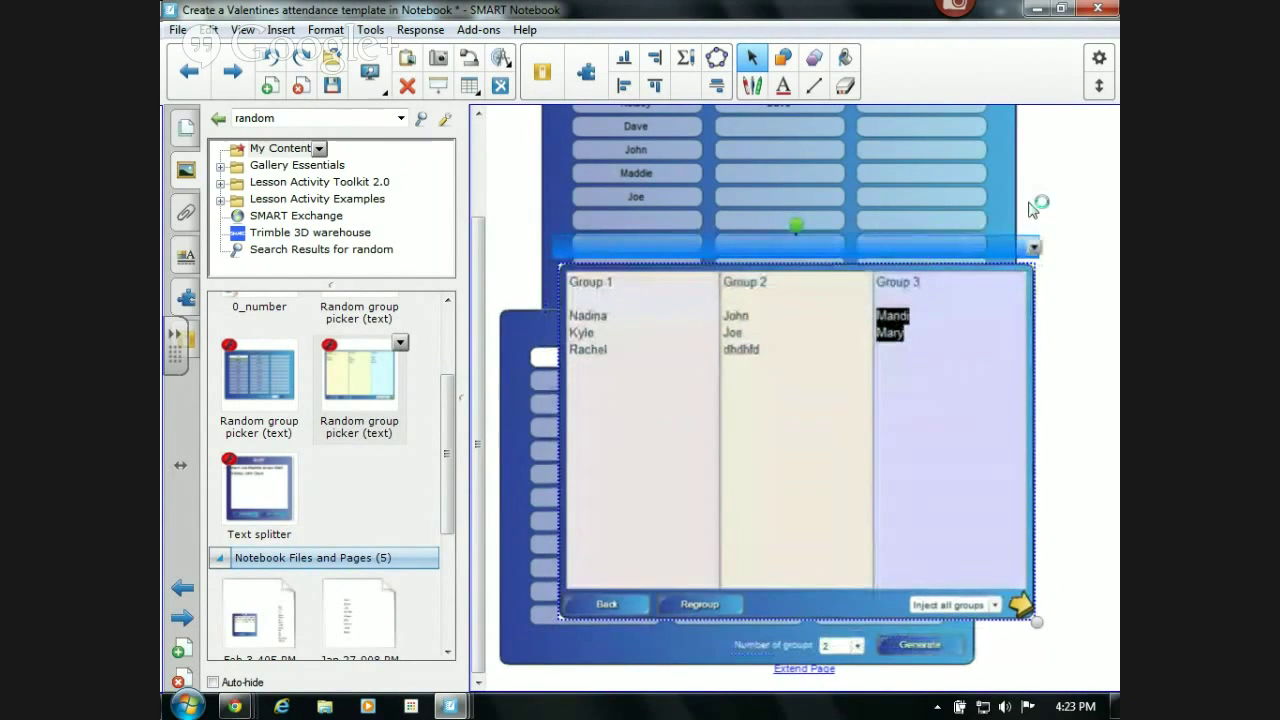
left_click(1033, 248)
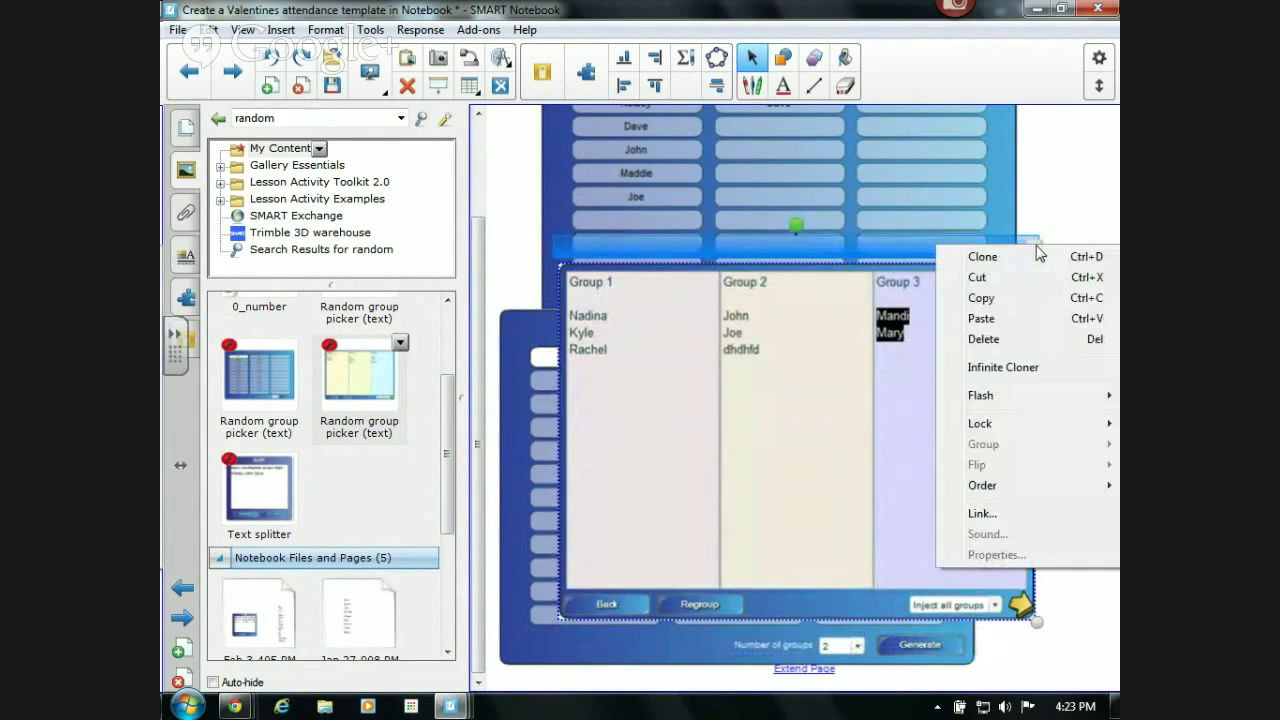
left_click(976, 339)
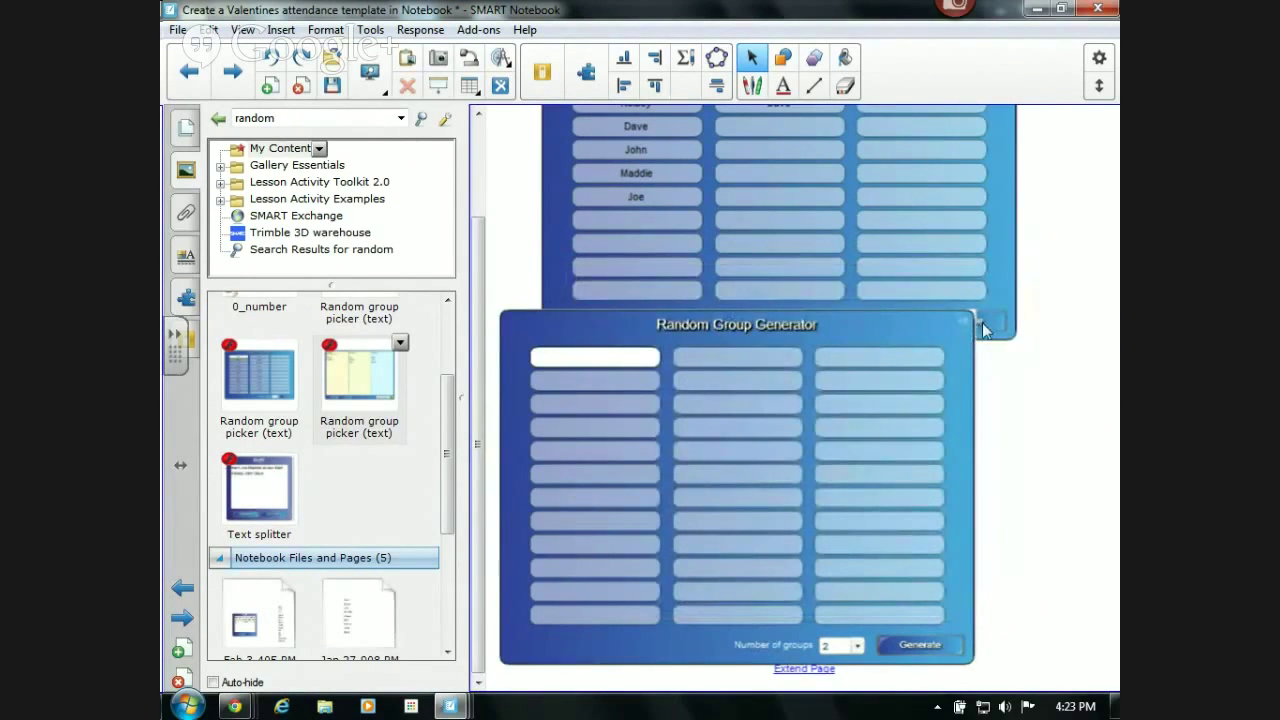
left_click(948, 329)
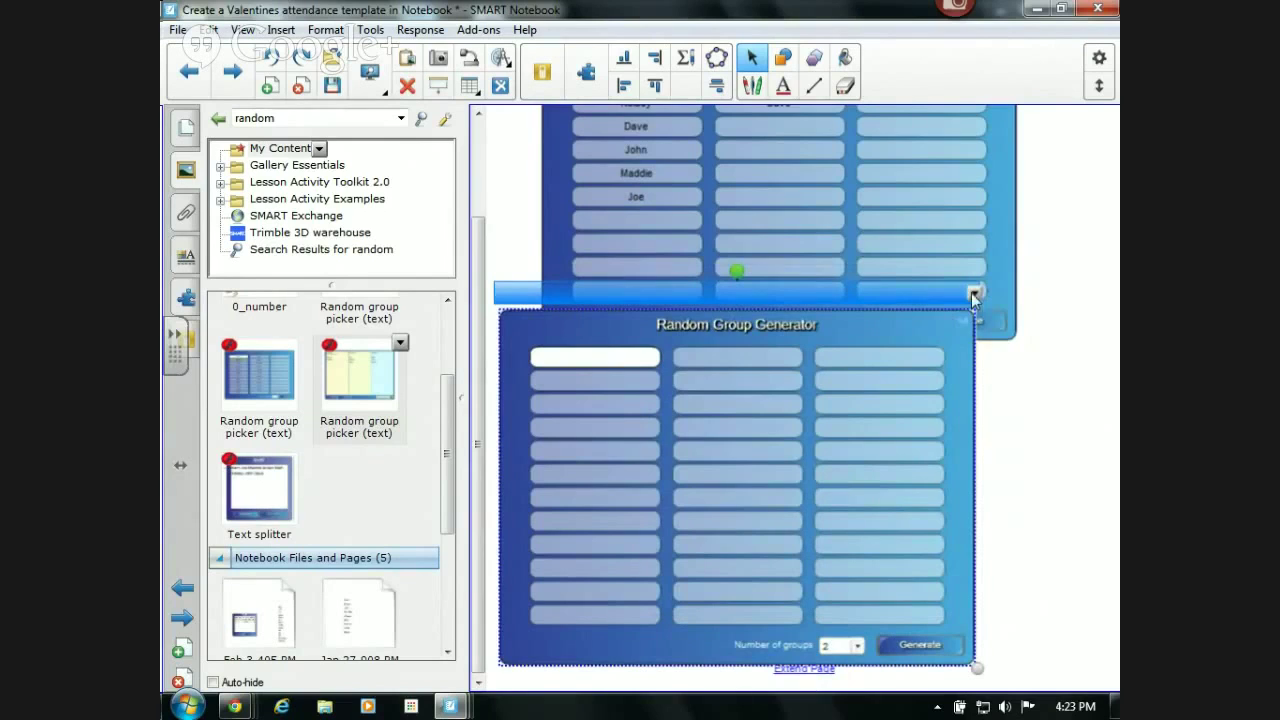
left_click(972, 293)
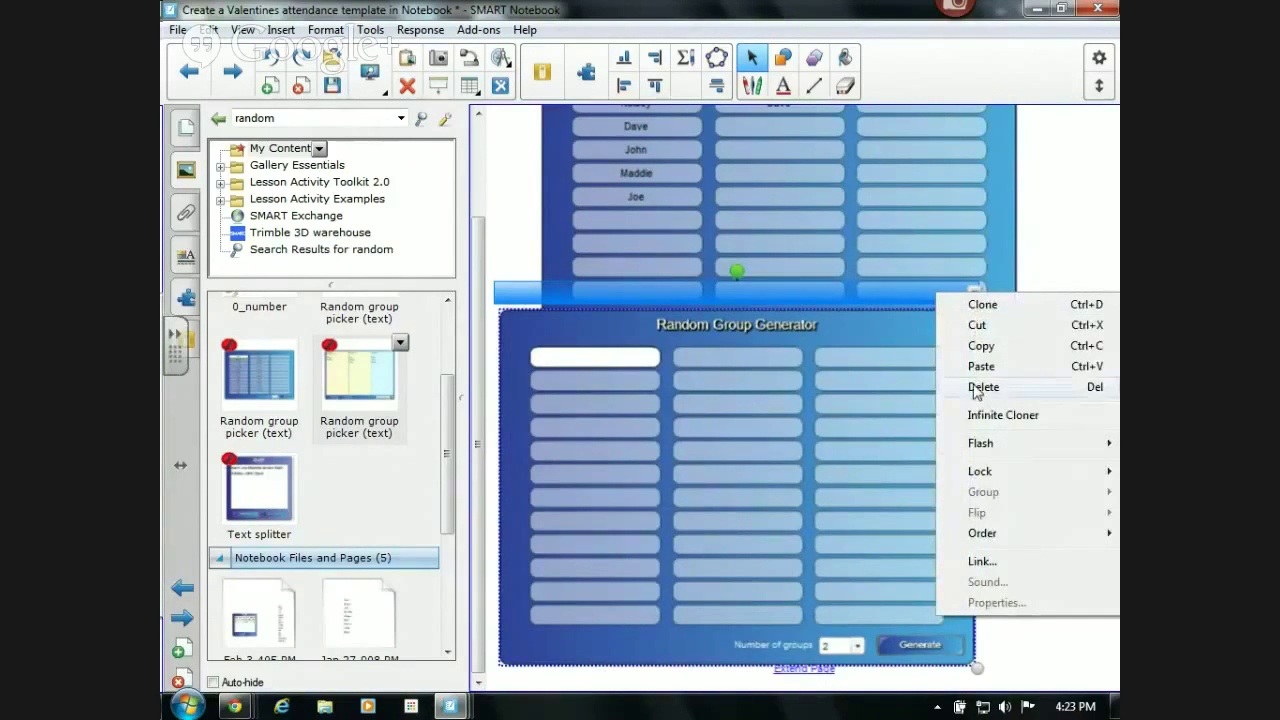
left_click(977, 388)
left_click(957, 322)
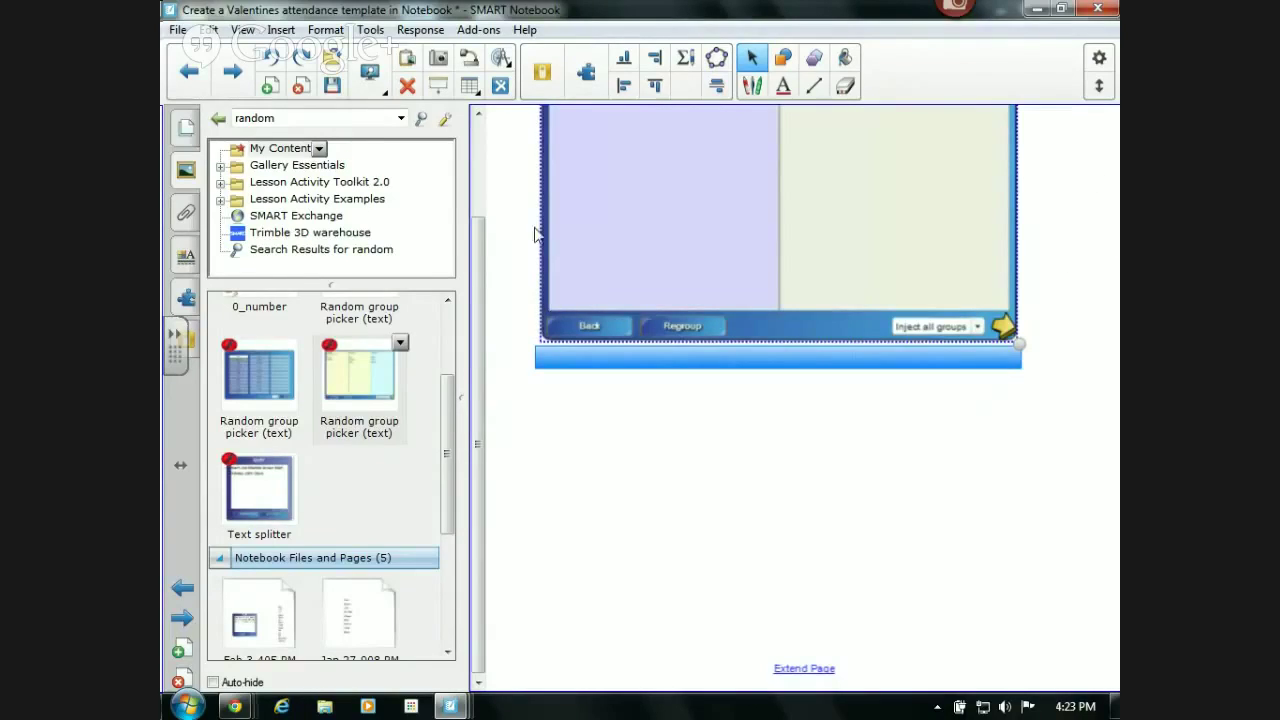
left_click_drag(480, 270, 458, 118)
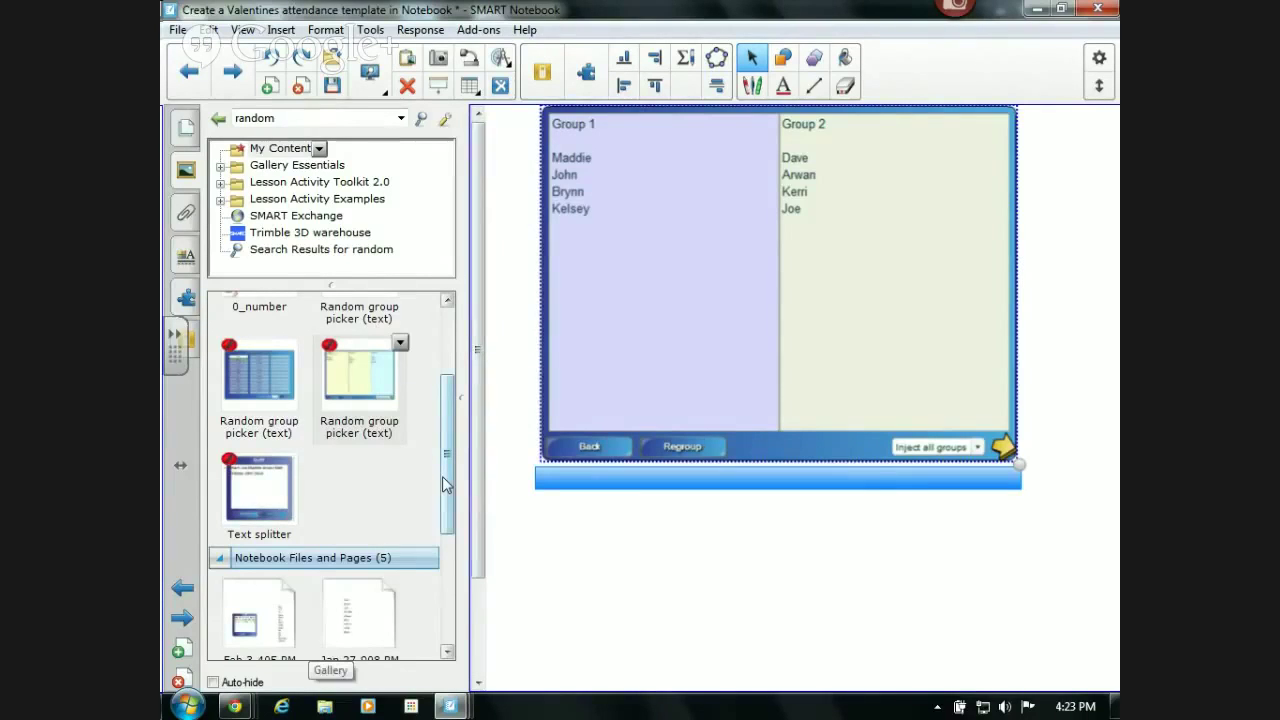
- Rename the first saved group picker in My Content to 'Period 2'
scroll(442, 476, "up", 3)
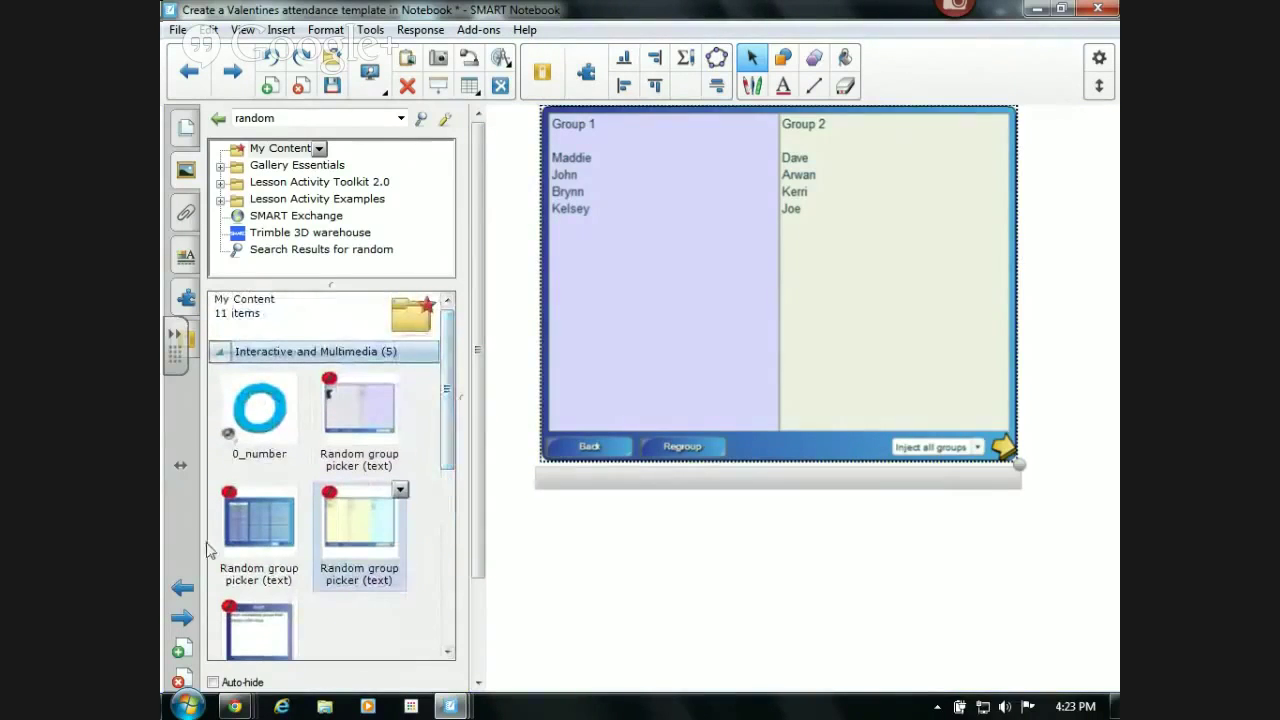
left_click(370, 465)
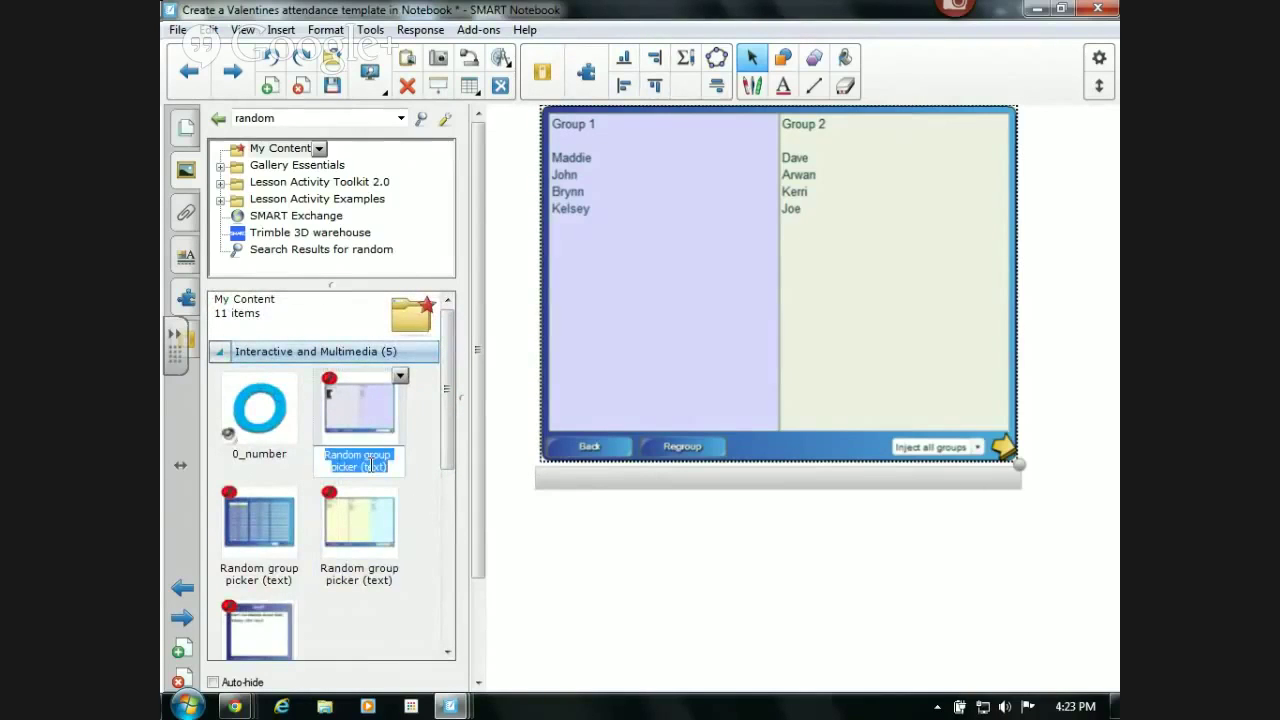
type("Period 2")
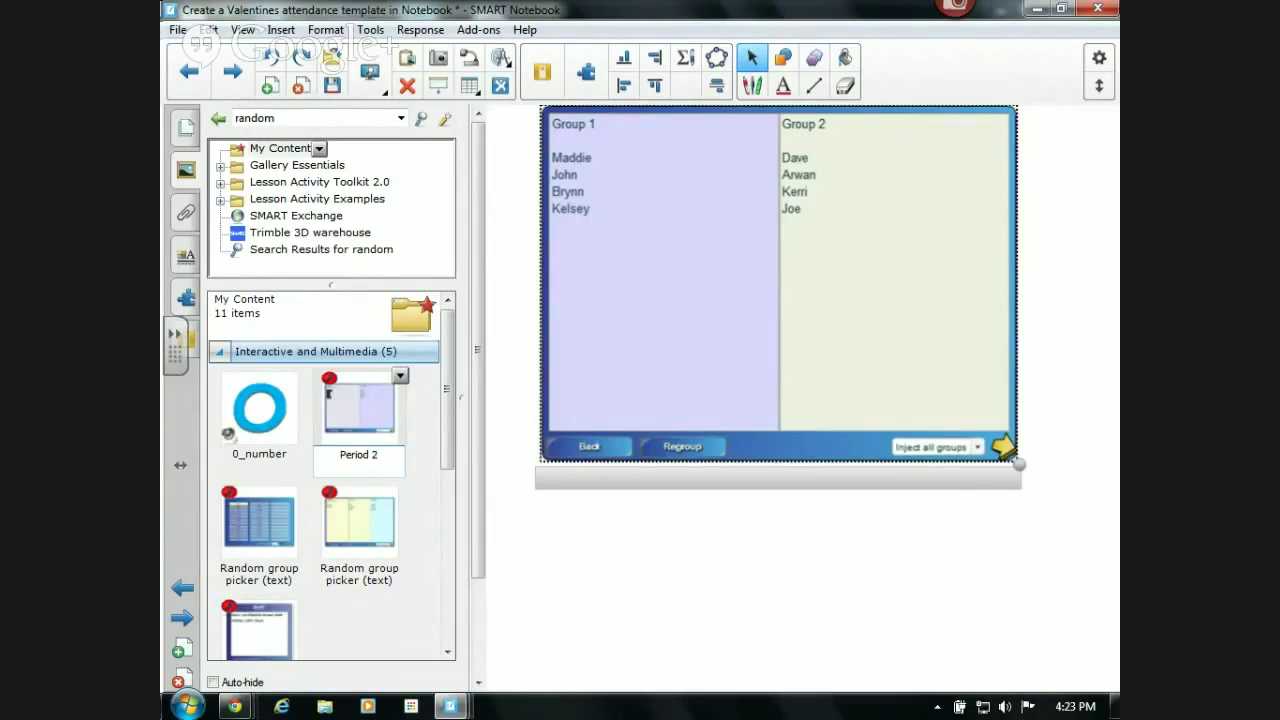
left_click(370, 585)
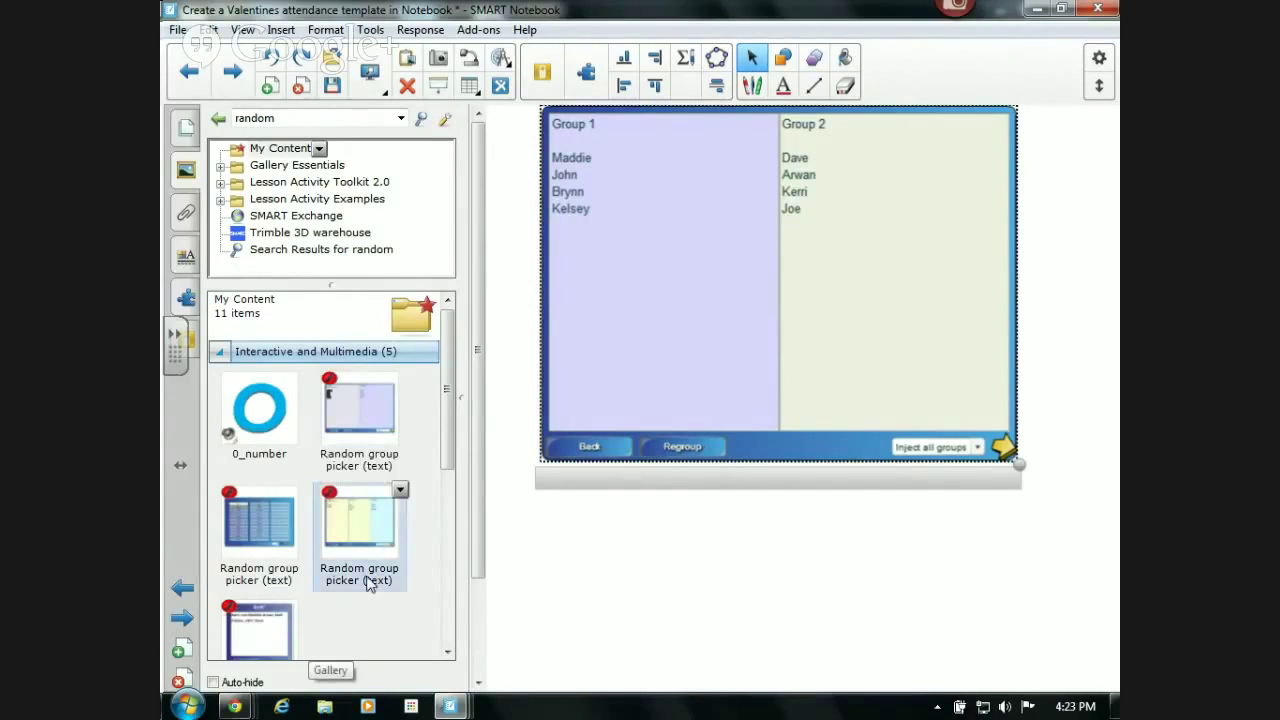
- Rename the other saved group picker to 'Period 3'
left_click(369, 583)
left_click(360, 565)
type("Period 3")
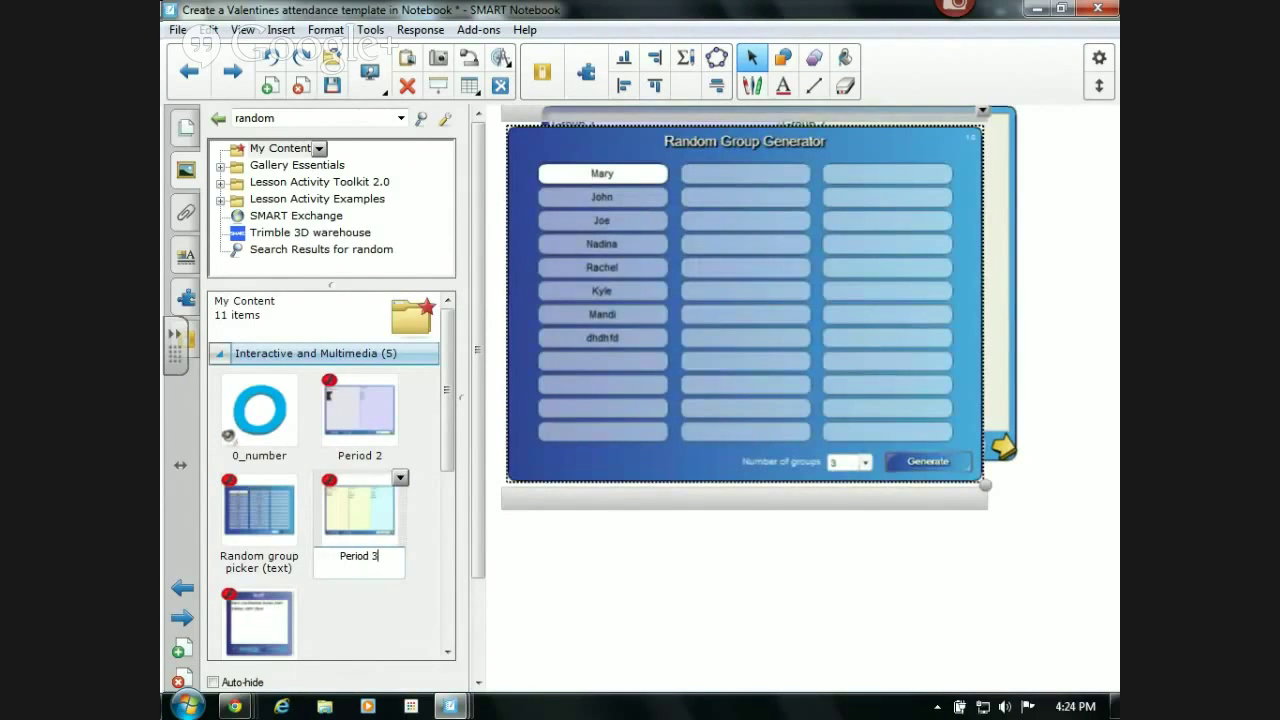
left_click(416, 548)
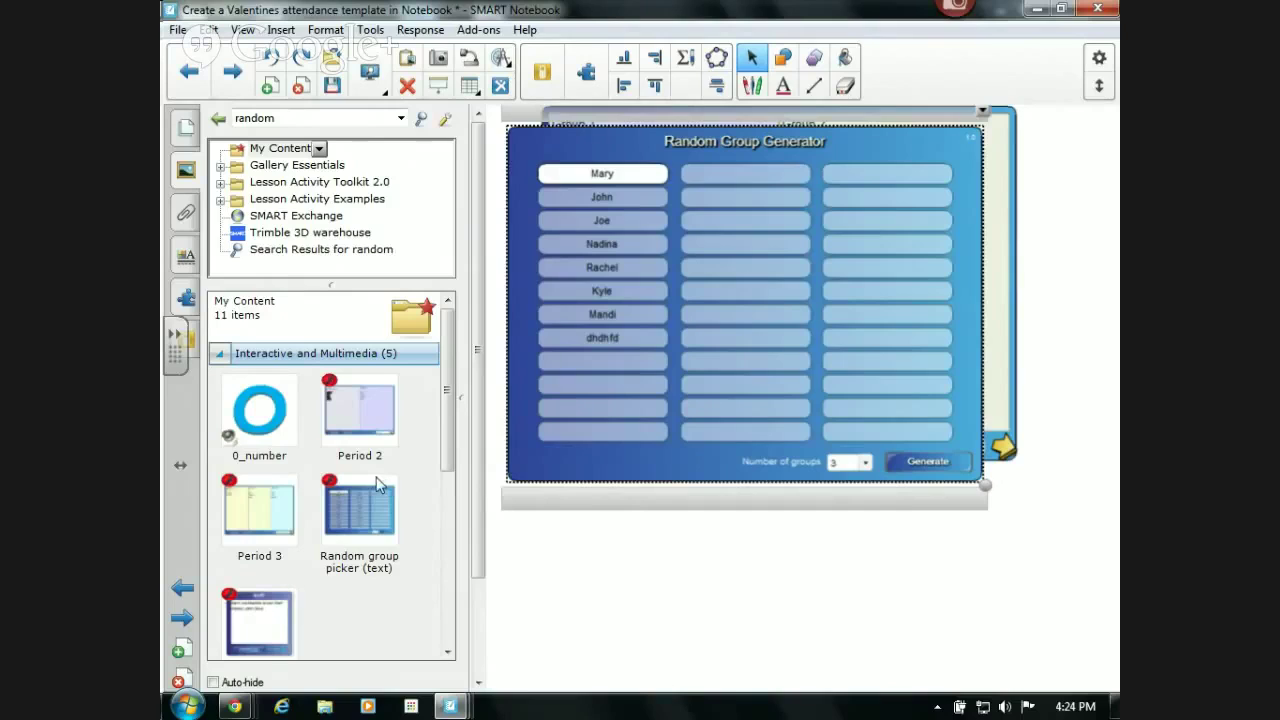
- Insert the saved Jan 27-908 PM name-list page from Notebook Files and Pages, then add blank page 13
left_click(238, 150)
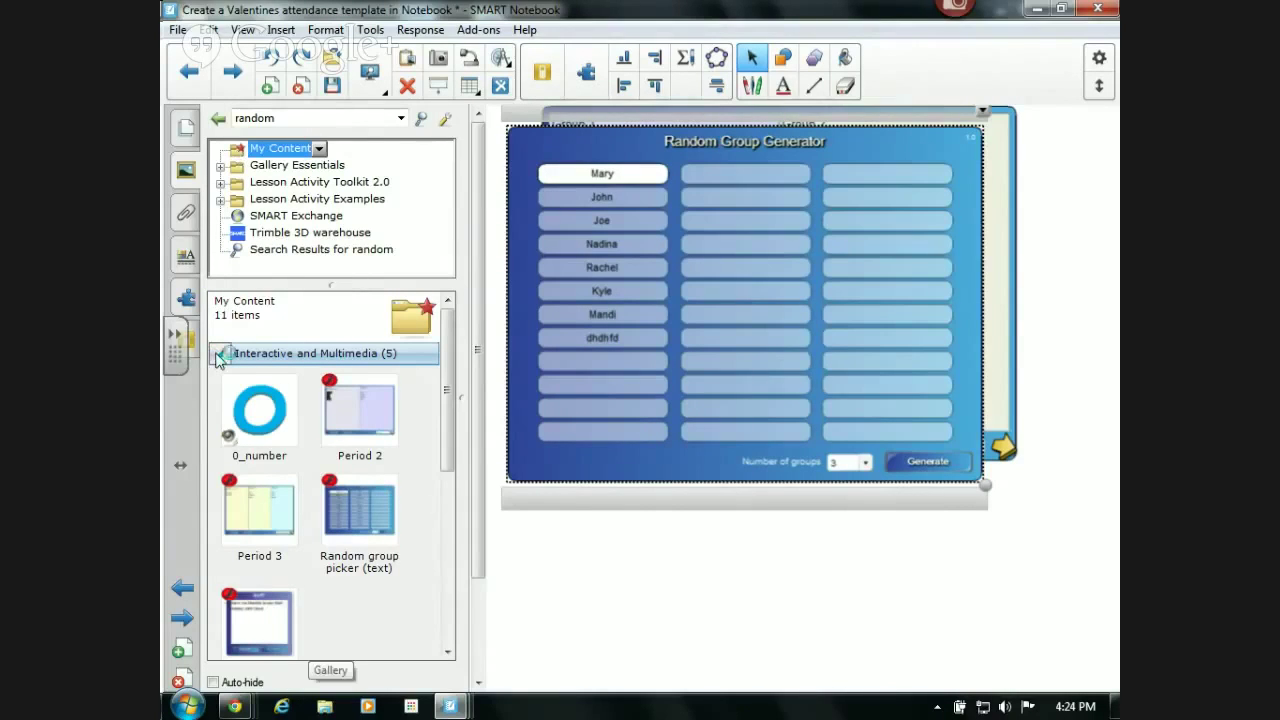
left_click(216, 353)
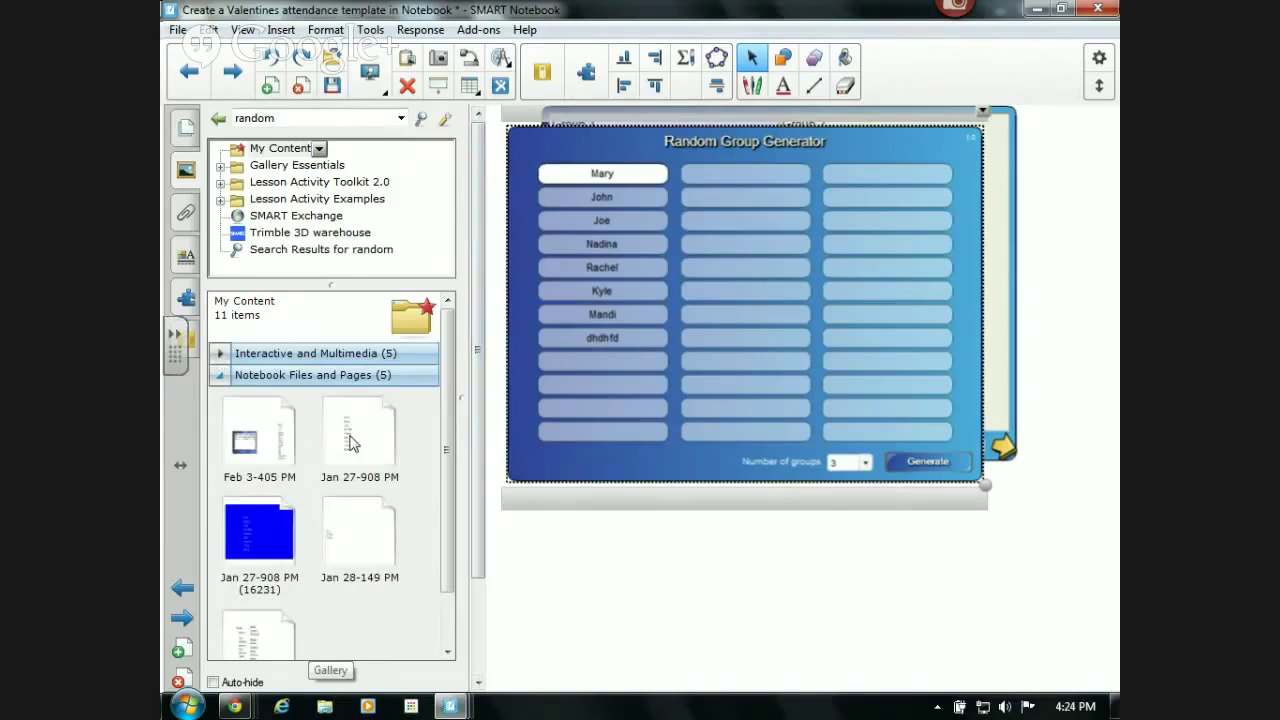
left_click(285, 432)
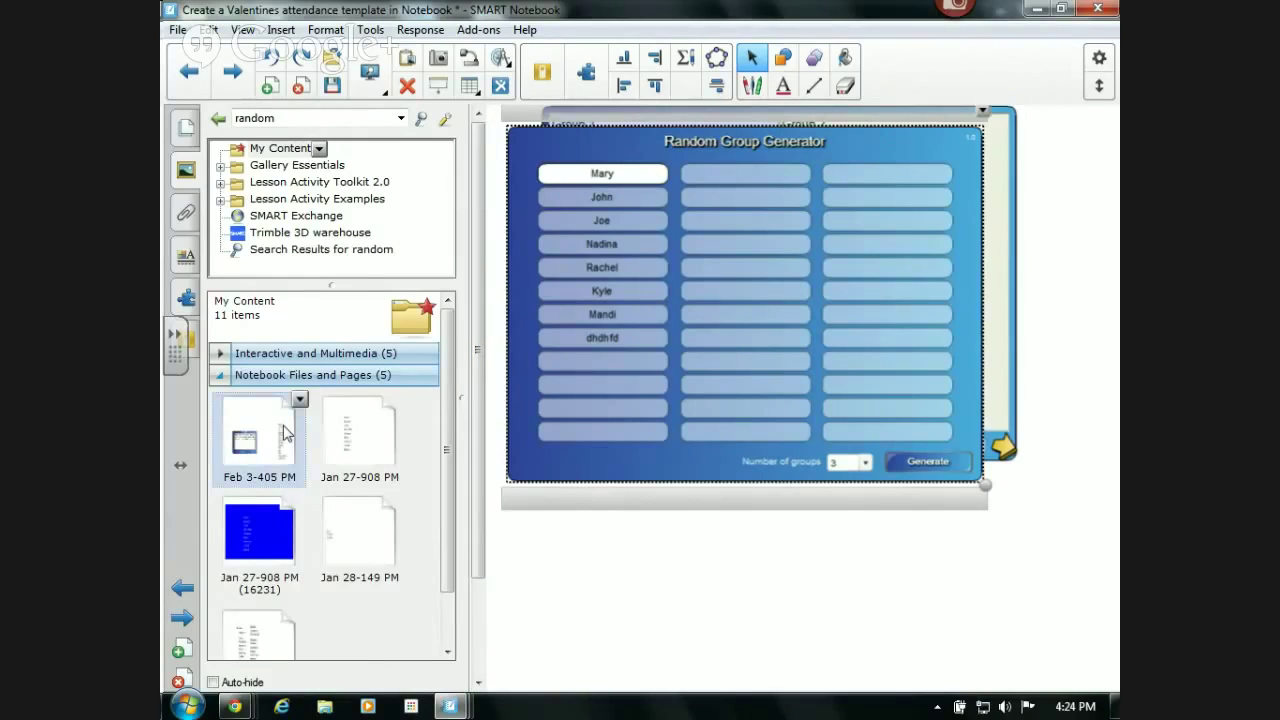
double_click(372, 440)
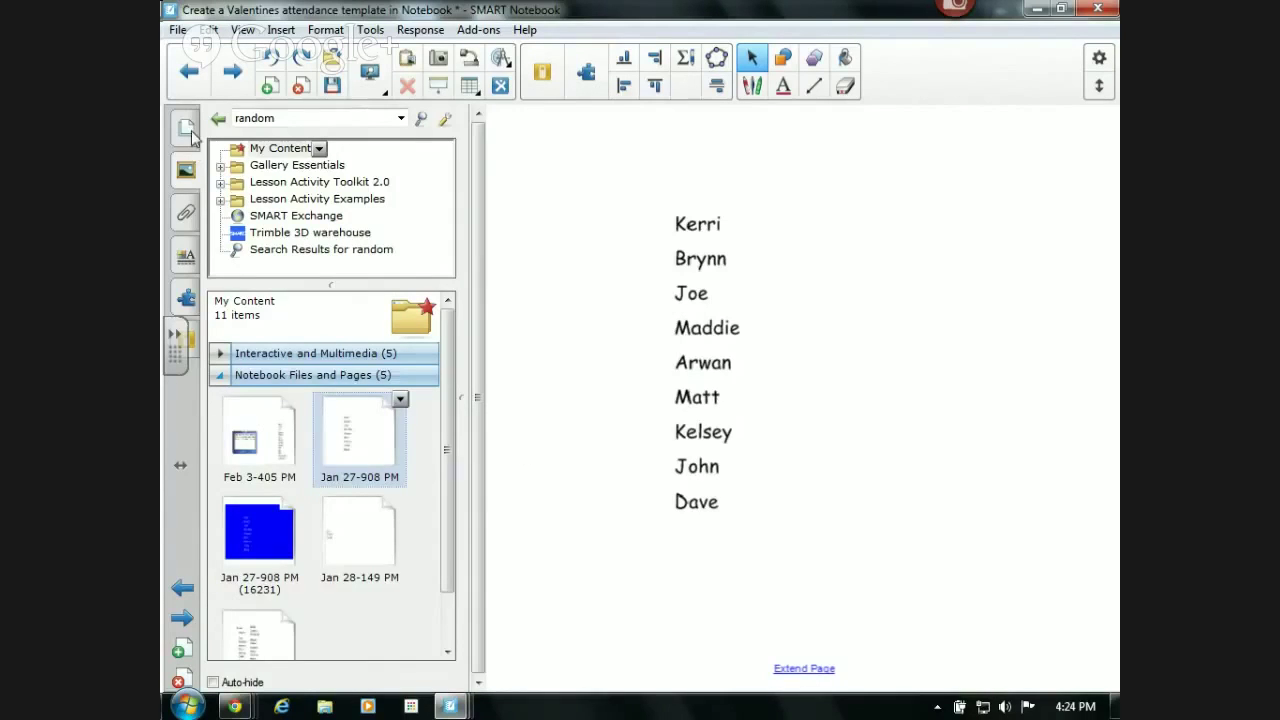
left_click(188, 132)
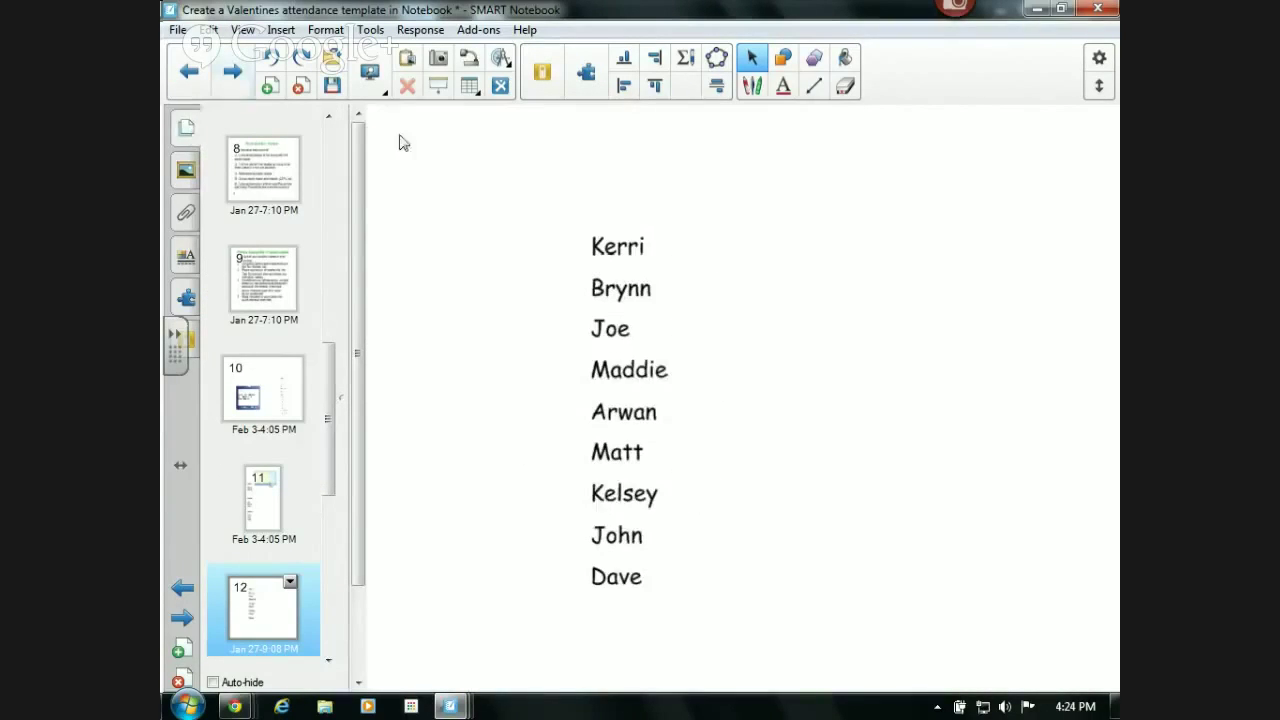
left_click(266, 87)
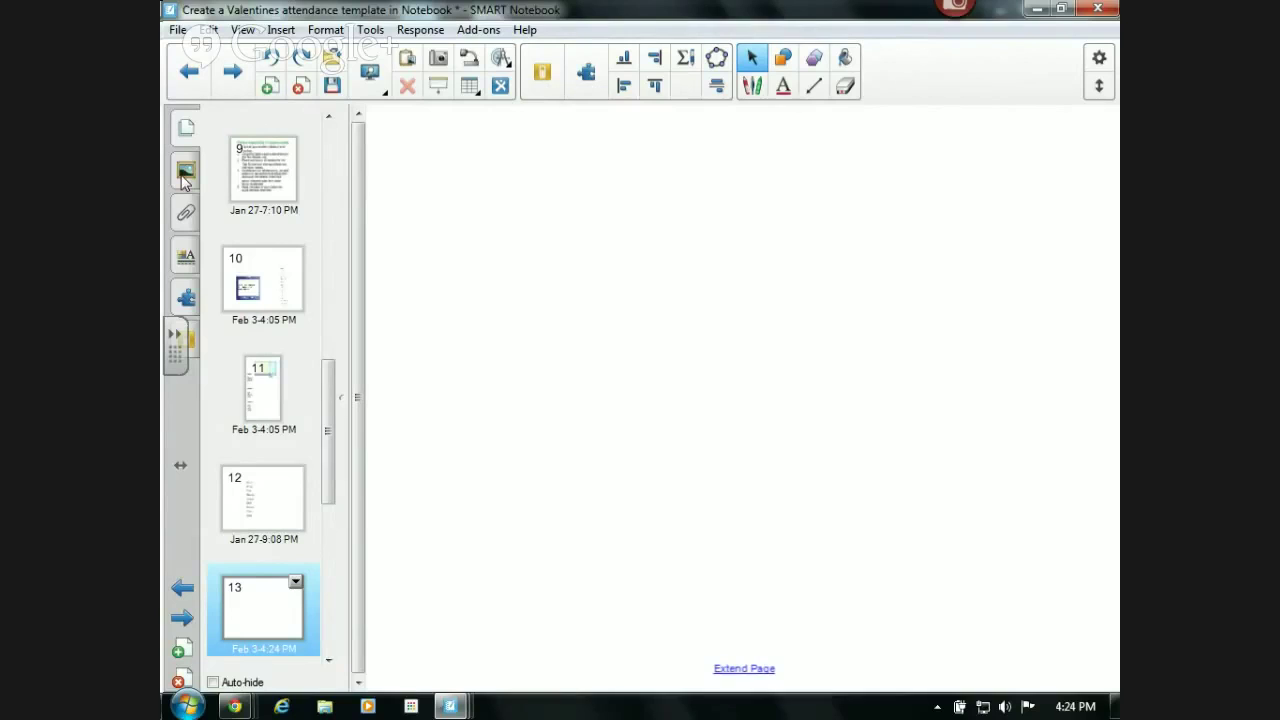
- Search the gallery for backgrounds and apply Hearts - large to the page
left_click(184, 174)
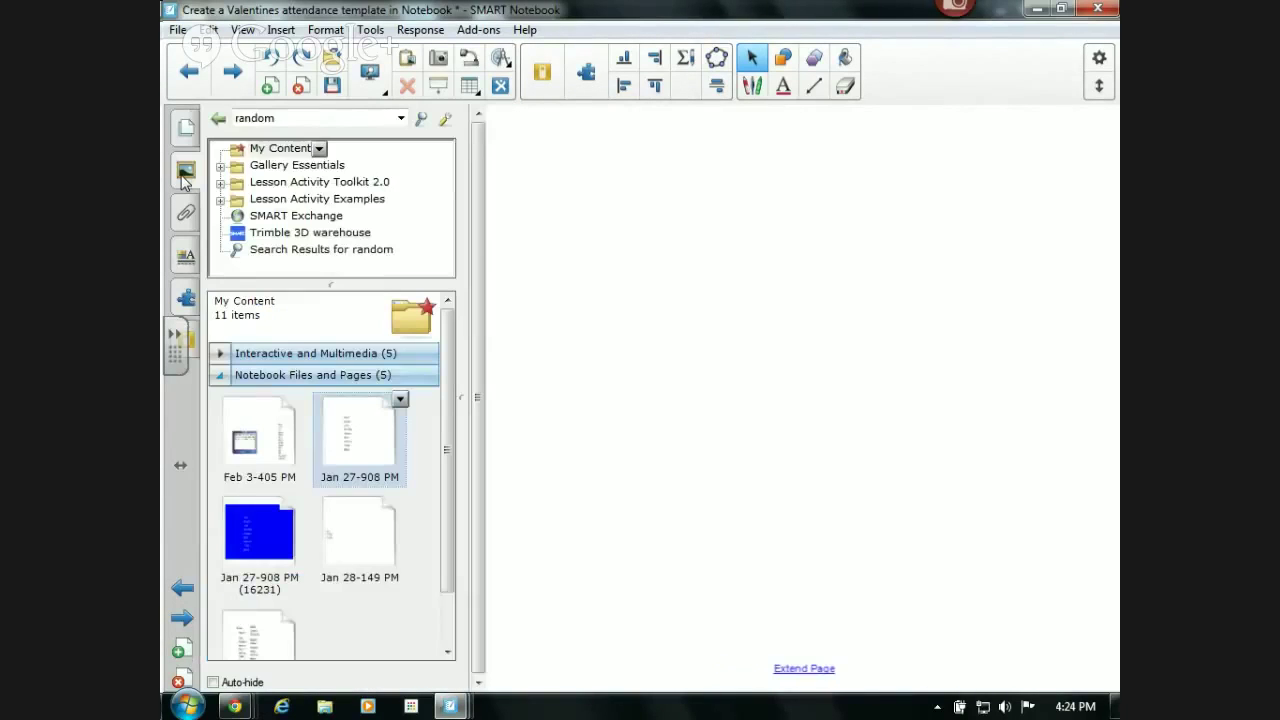
double_click(246, 119)
type("backgrou")
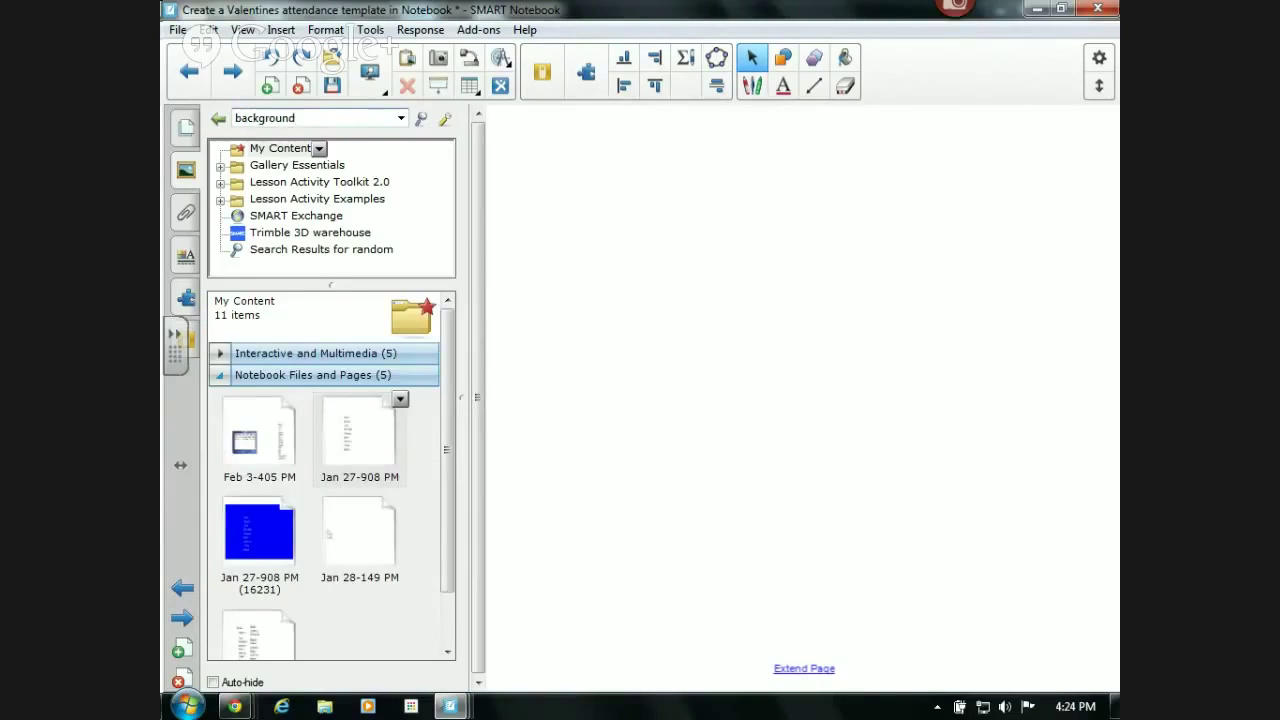
key("Return")
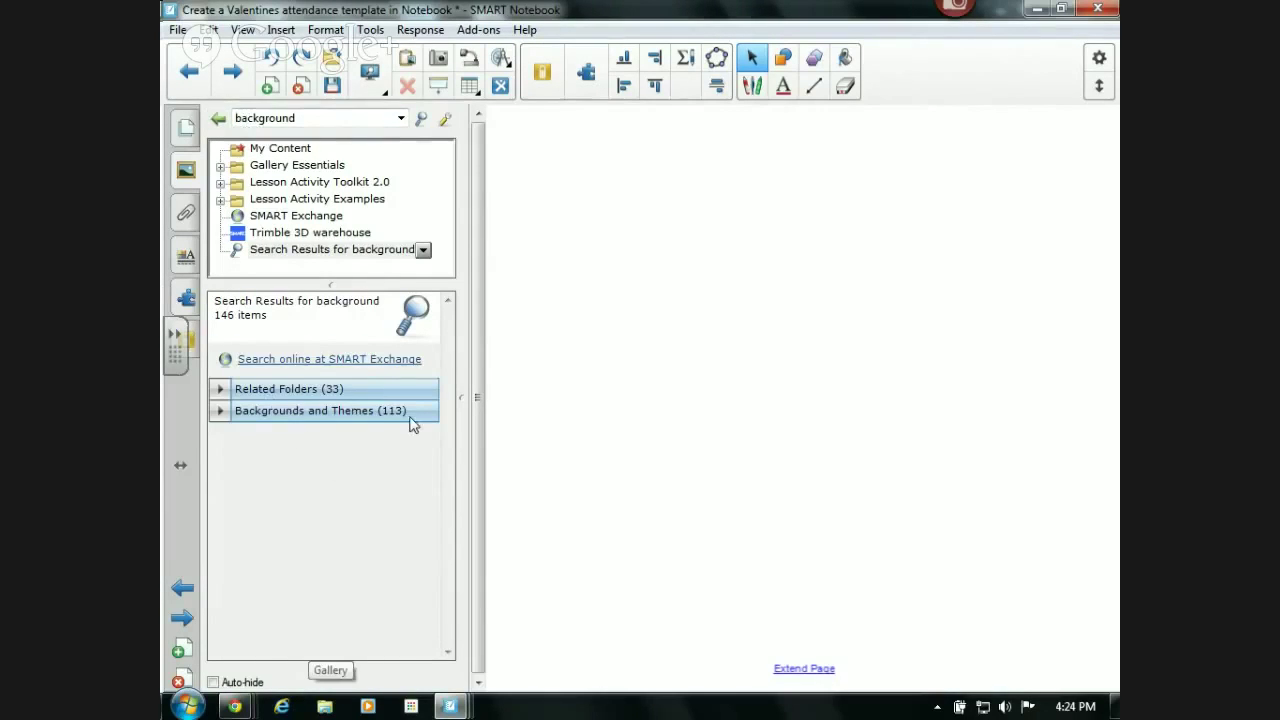
left_click(220, 411)
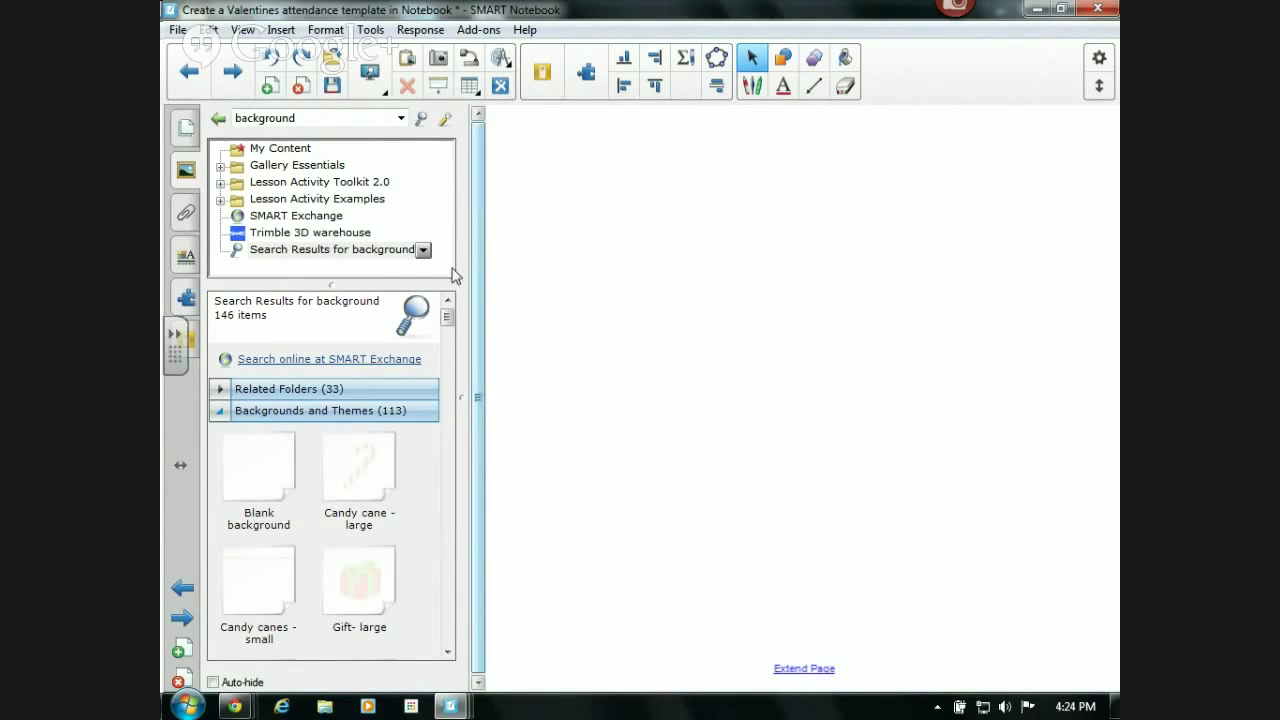
left_click_drag(447, 329, 431, 609)
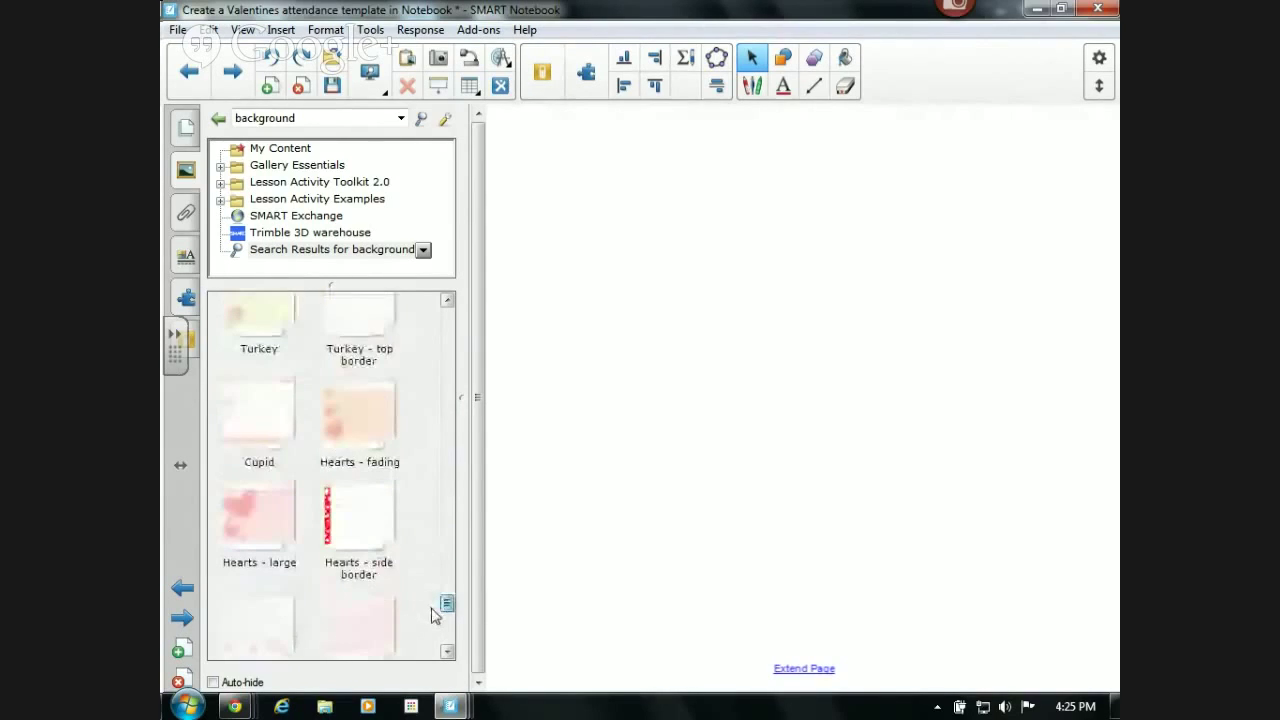
double_click(267, 546)
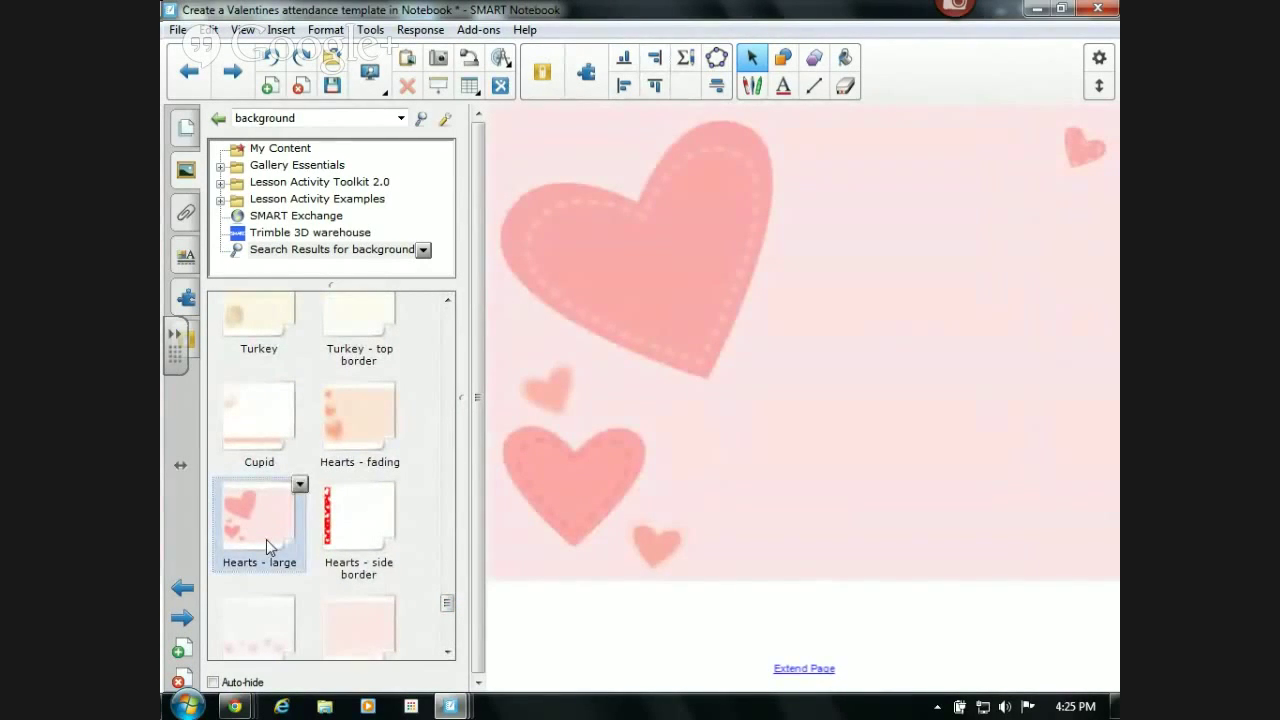
- Replace the gallery search term with 'cupid' and run the search
double_click(282, 117)
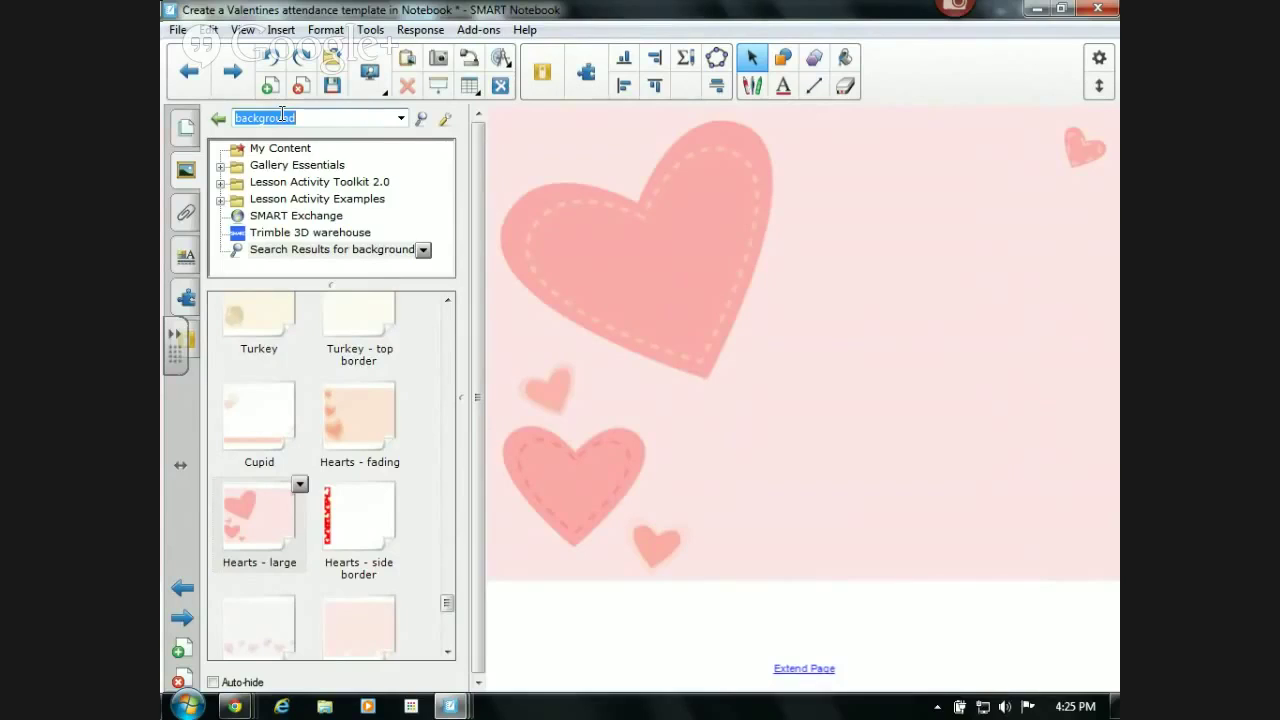
type("cupid")
key("Return")
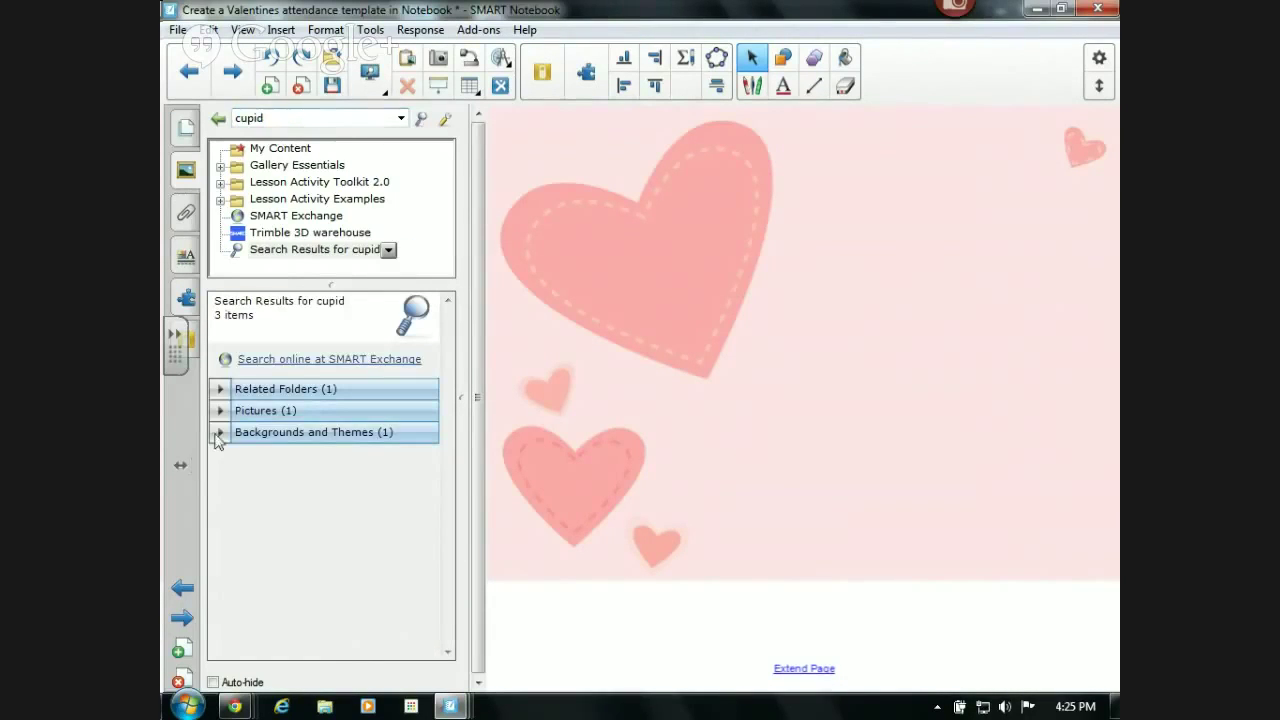
- Place a shrunken Cupid picture on the page's right side and make it an Infinite Cloner
left_click(221, 411)
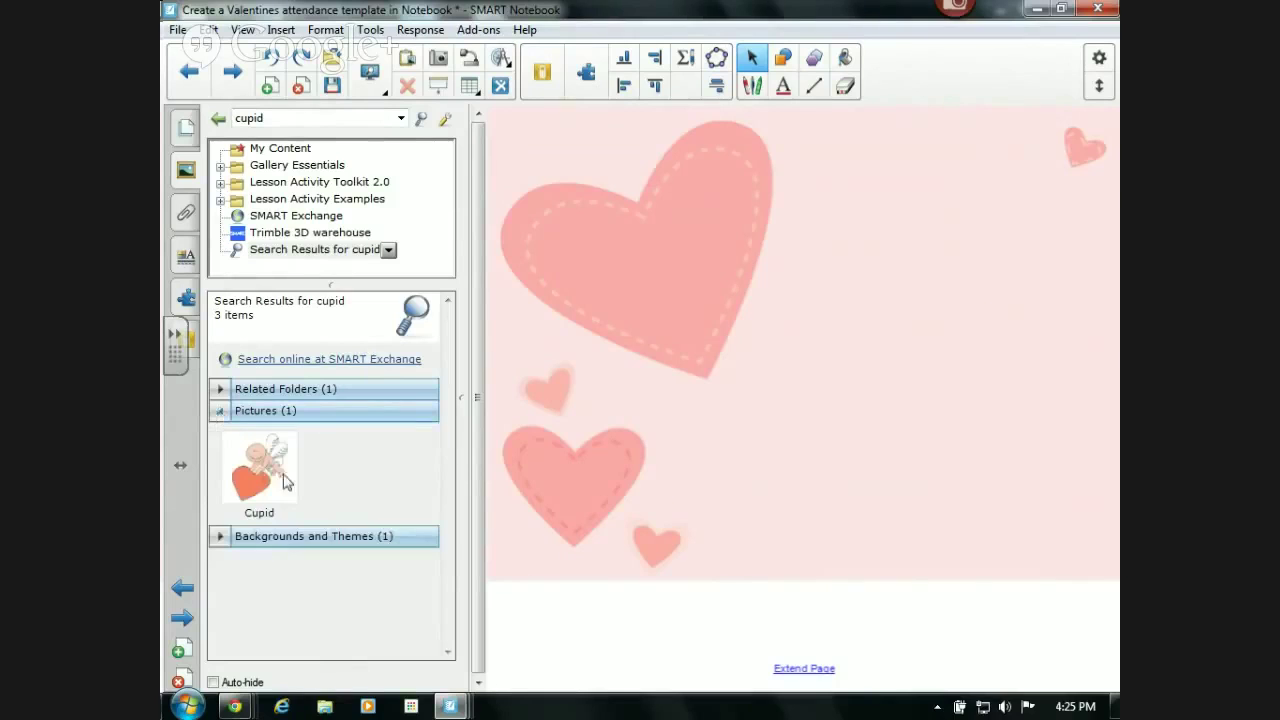
left_click_drag(268, 475, 706, 434)
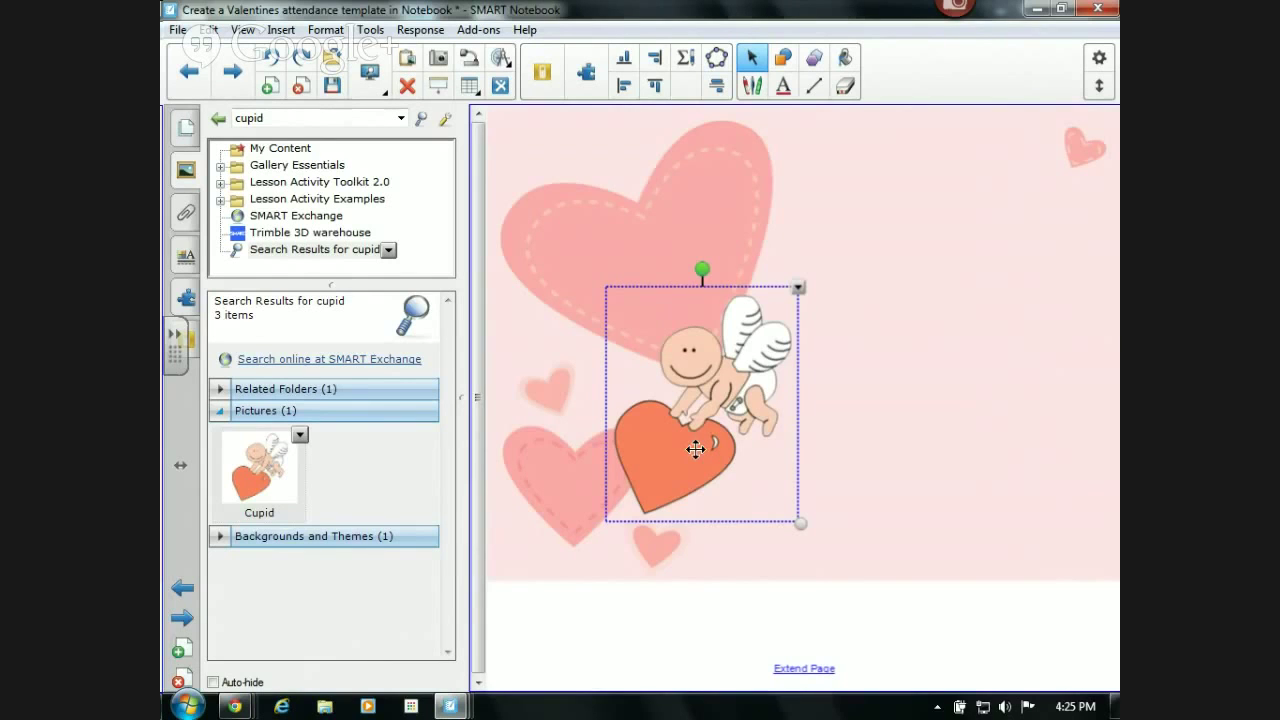
left_click_drag(719, 449, 998, 504)
left_click_drag(1089, 571, 966, 450)
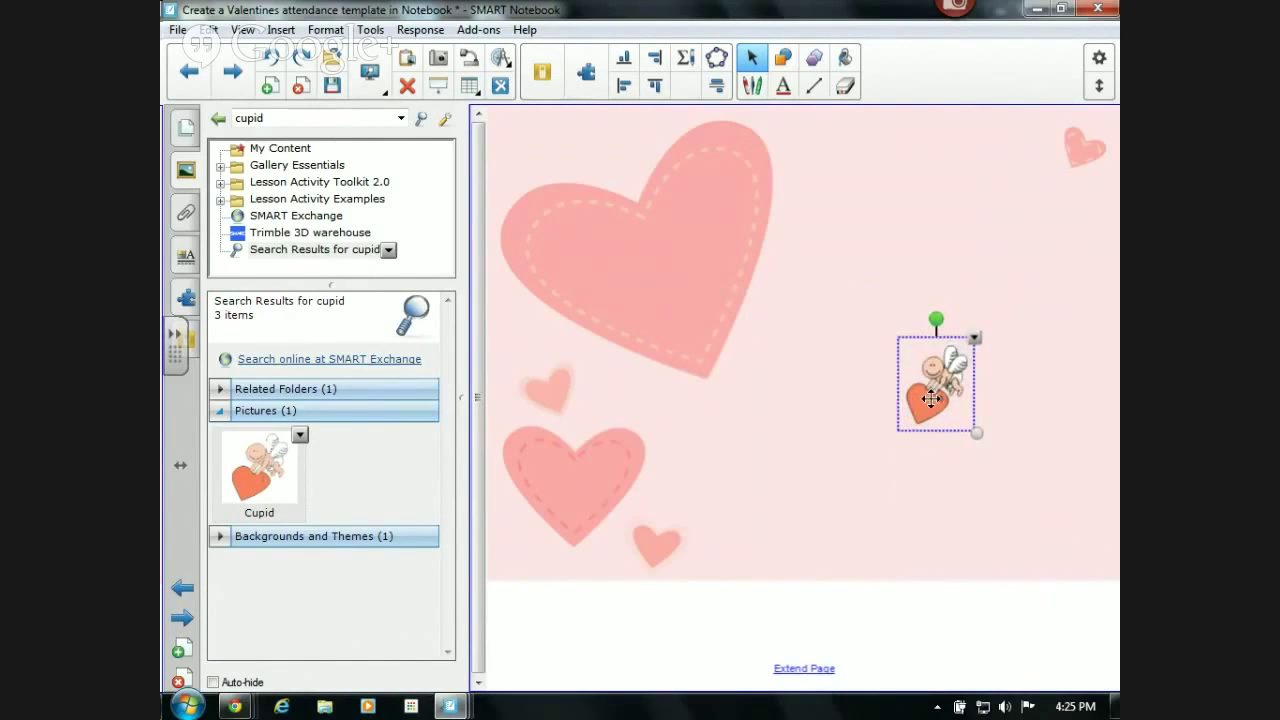
left_click_drag(930, 398, 1041, 511)
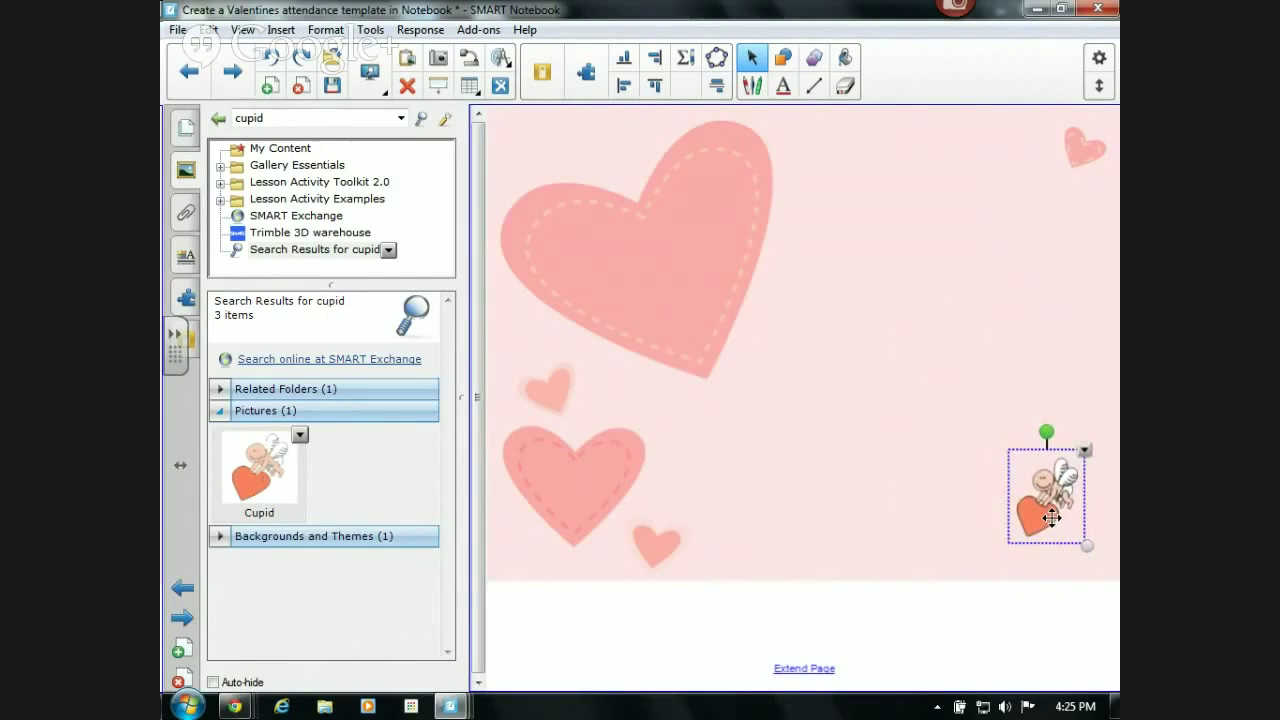
left_click(1085, 453)
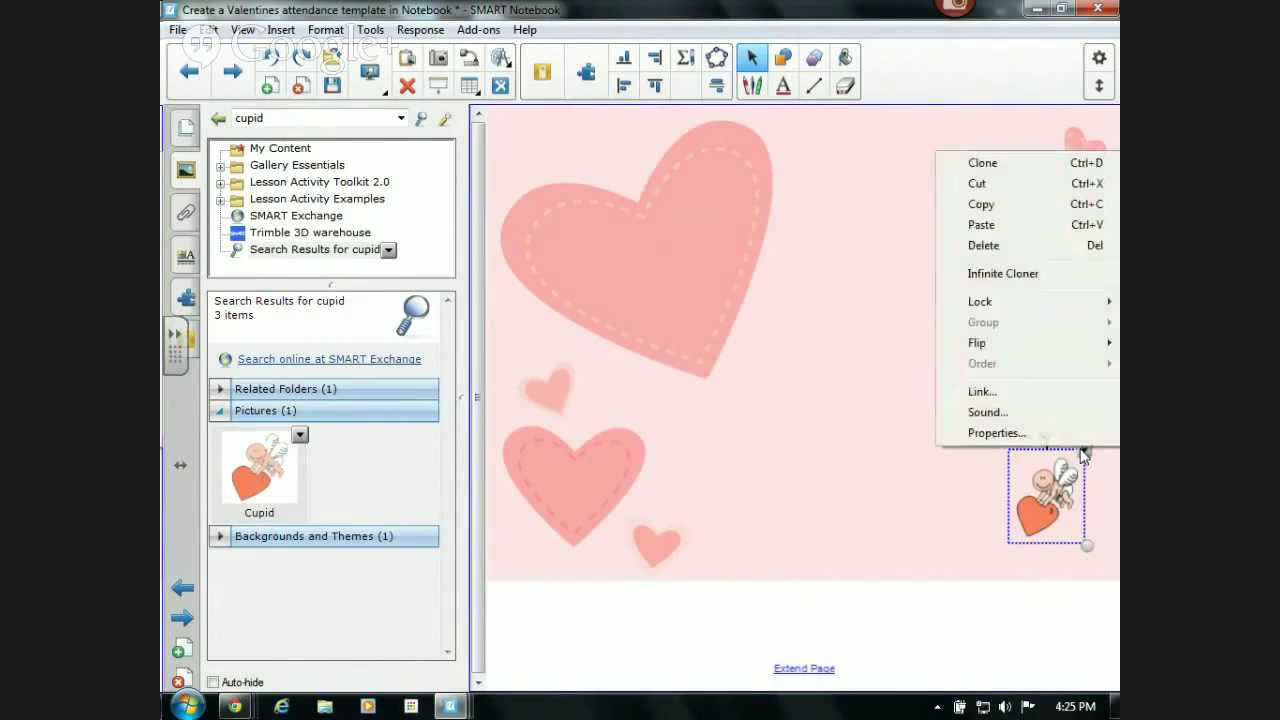
left_click(975, 274)
- Drag out six Cupid copies scattered along the right side of the page
left_click_drag(1044, 490, 1068, 396)
left_click_drag(1020, 524, 1022, 335)
mouse_move(1036, 516)
left_mouse_down()
mouse_move(1026, 271)
mouse_move(988, 222)
left_mouse_up()
mouse_move(1036, 530)
left_mouse_down()
mouse_move(906, 237)
mouse_move(918, 172)
left_mouse_up()
left_click_drag(1020, 503, 990, 395)
mouse_move(1022, 503)
left_mouse_down()
mouse_move(926, 391)
mouse_move(927, 320)
left_mouse_up()
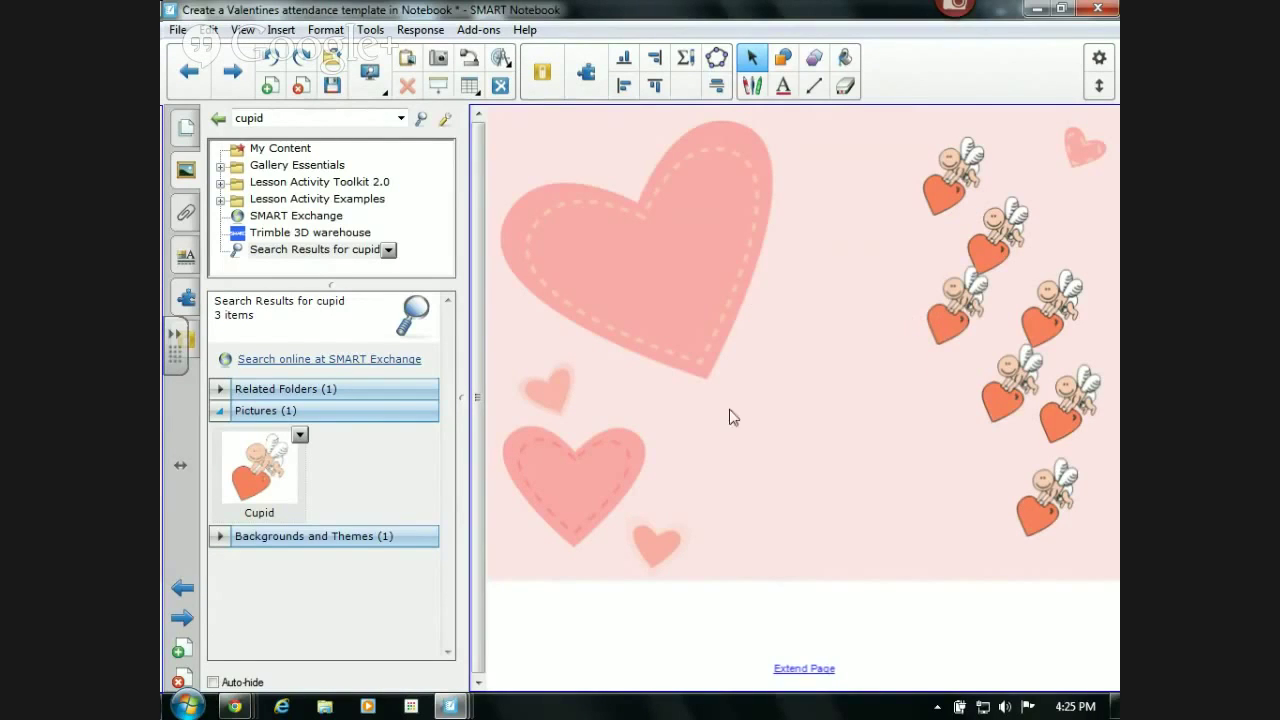
- Copy the nine names from the saved My Content page and paste them onto page 14
left_click(237, 152)
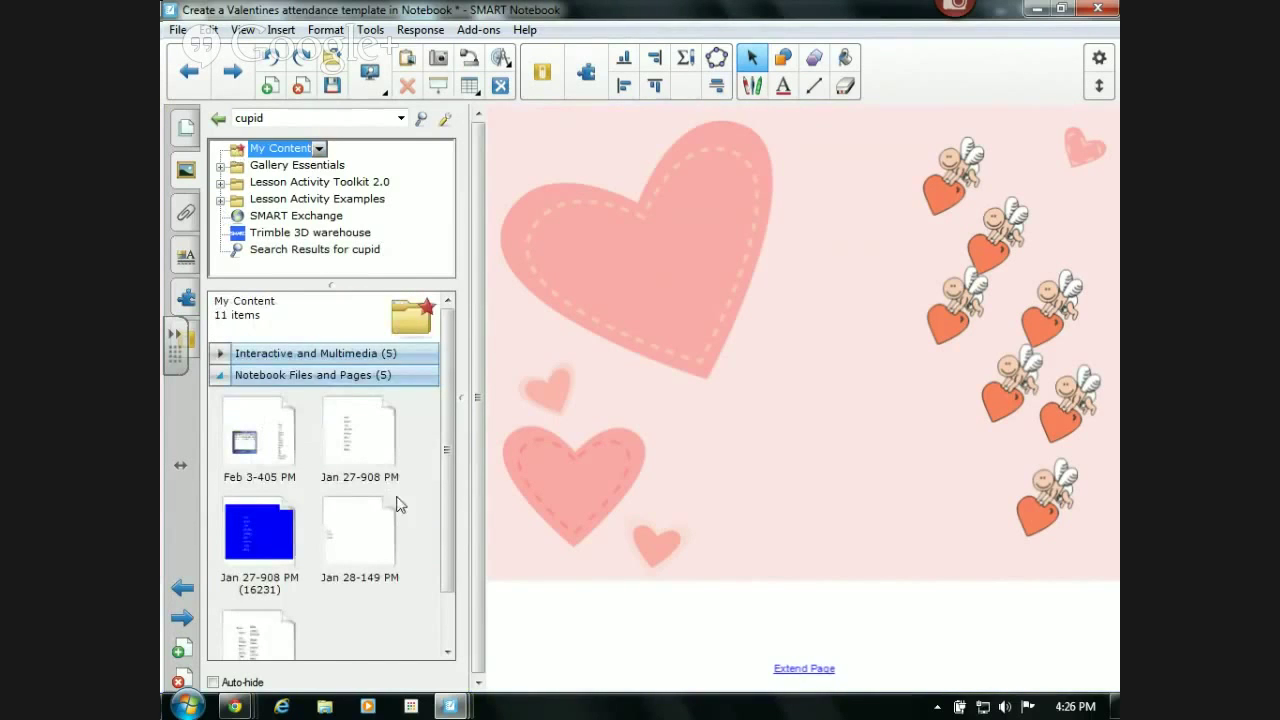
left_click(360, 470)
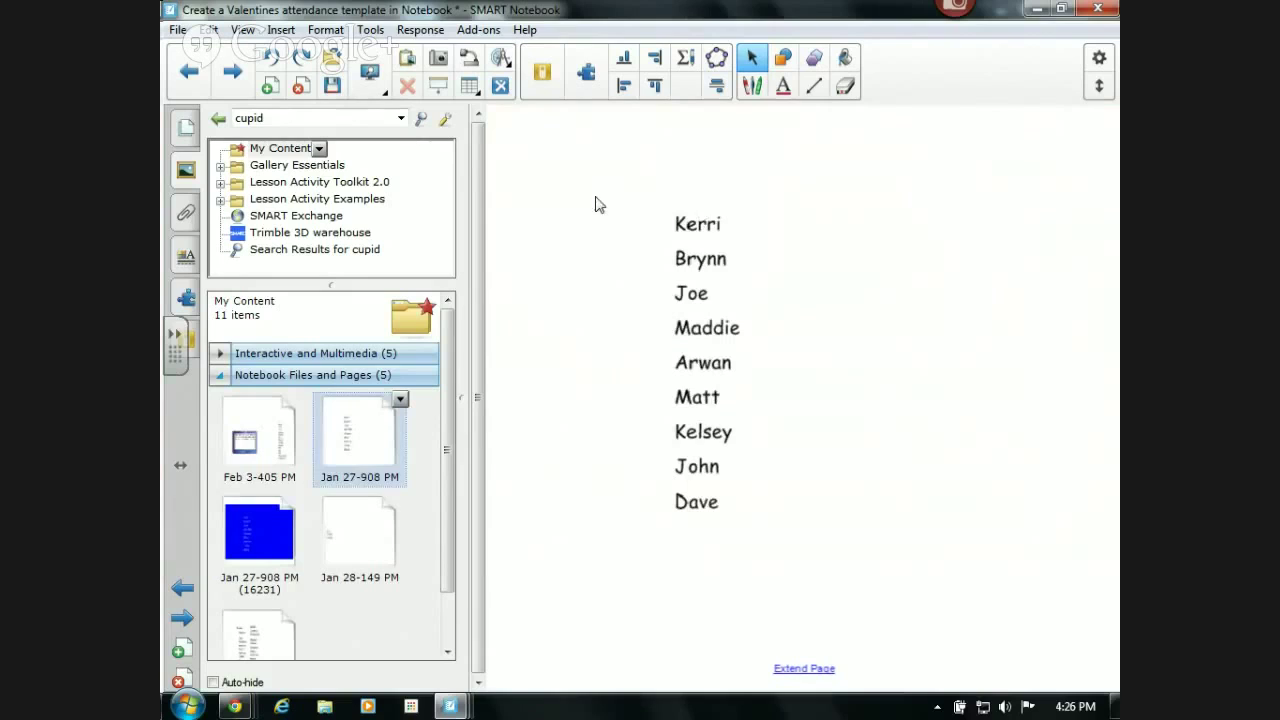
left_click_drag(595, 201, 815, 576)
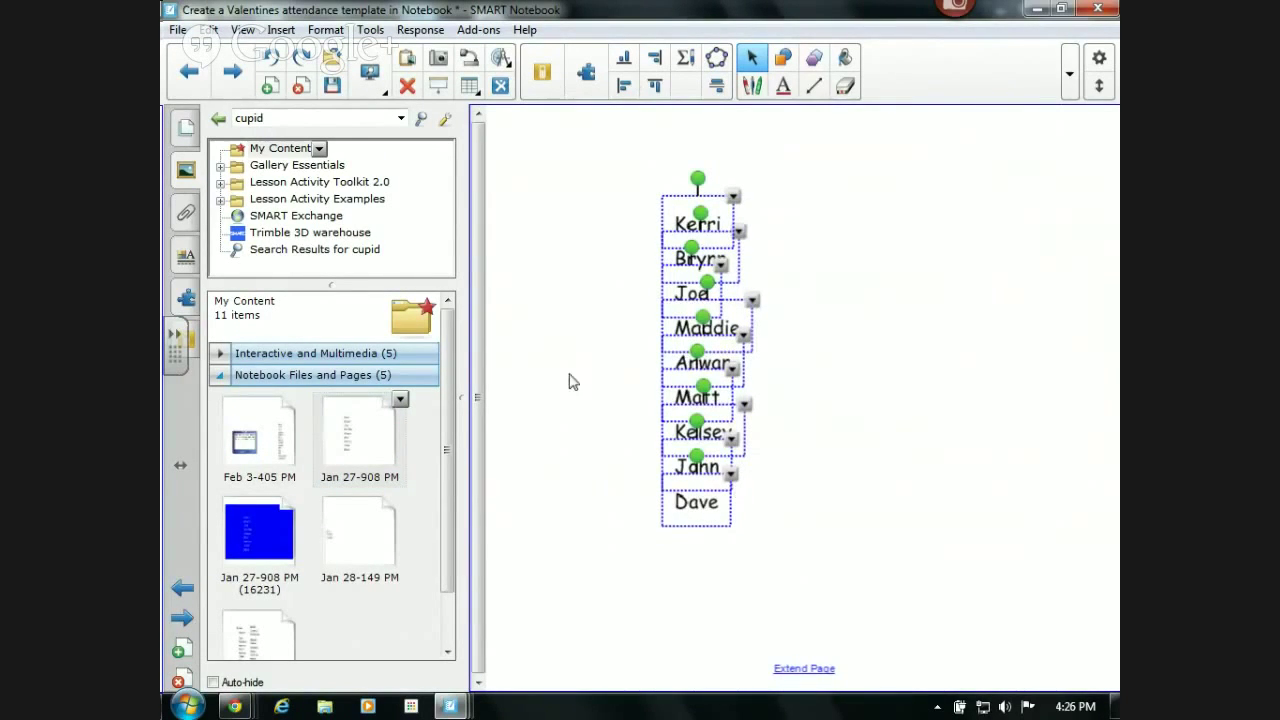
left_click(184, 131)
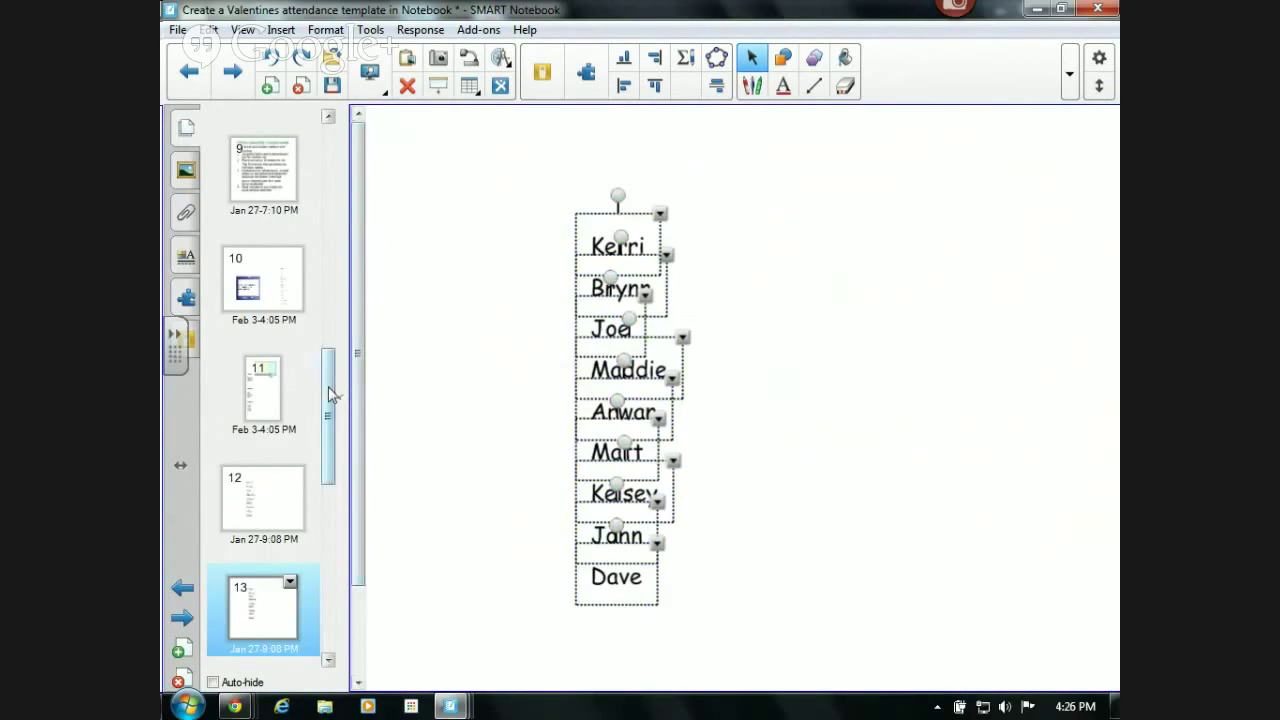
left_click_drag(330, 381, 330, 493)
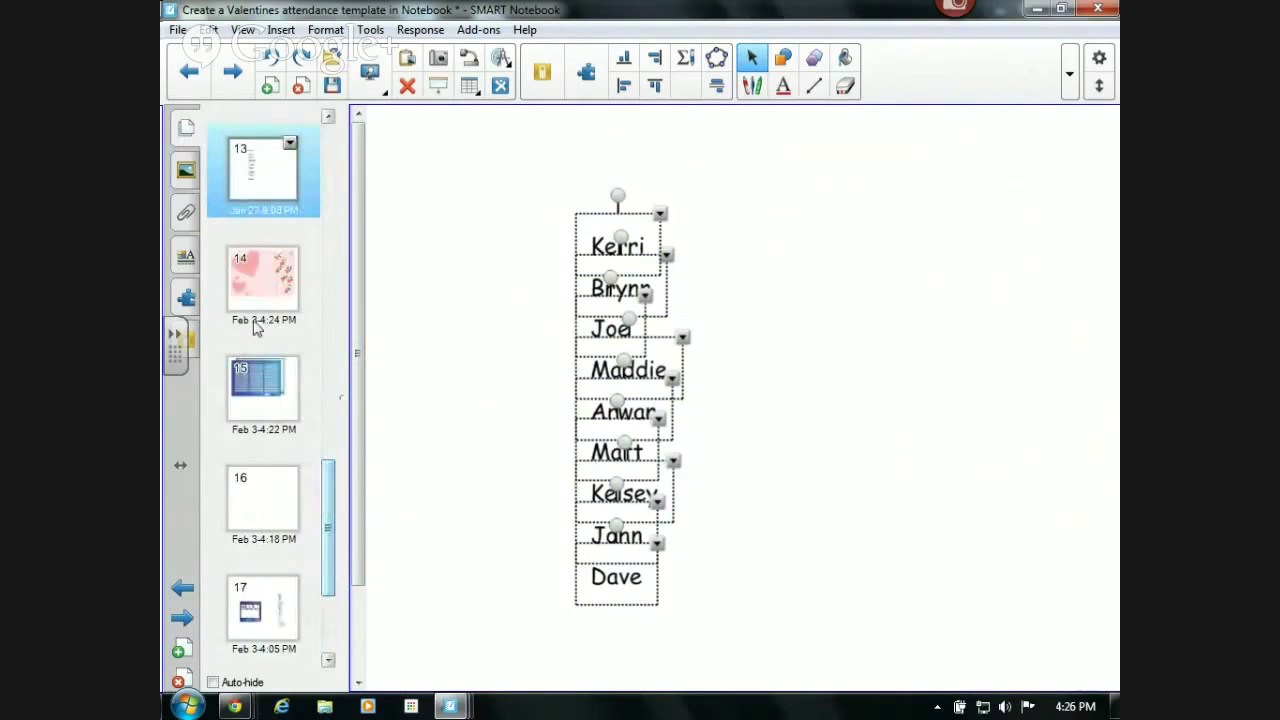
left_click(253, 274)
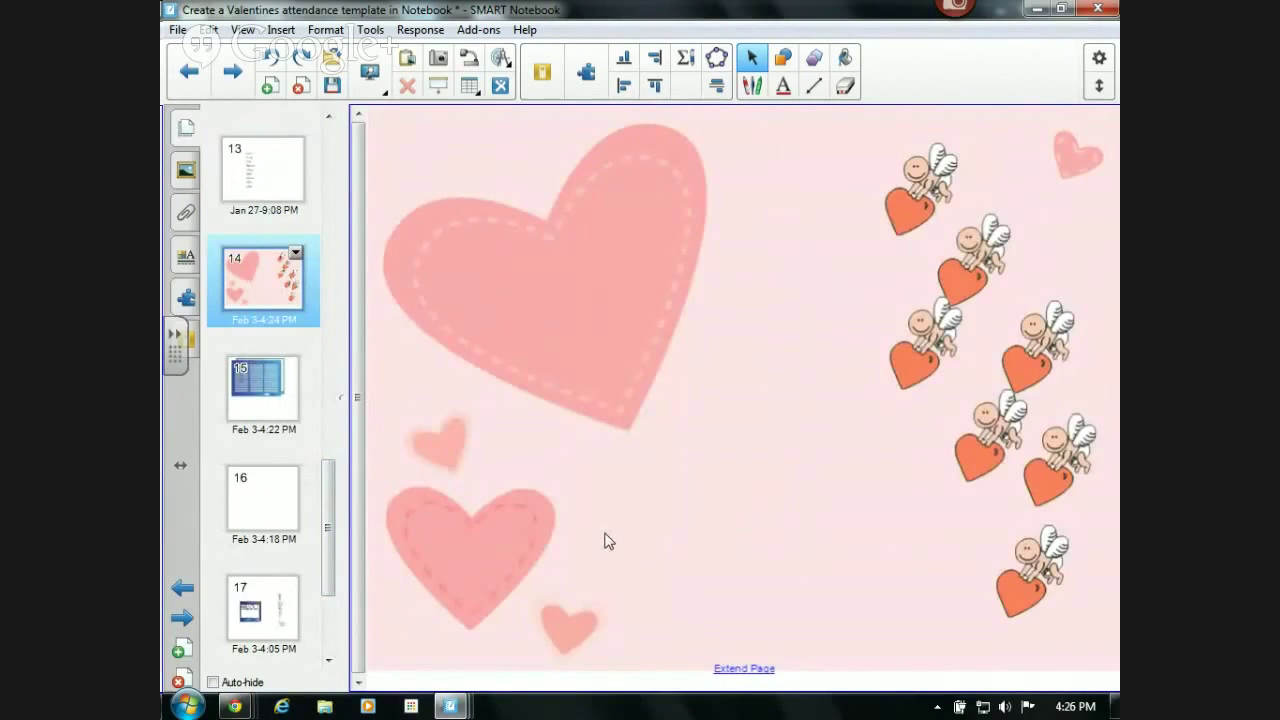
type("Kerri Brynn Joe Maddie Arwan Matt Kelsey John Dave")
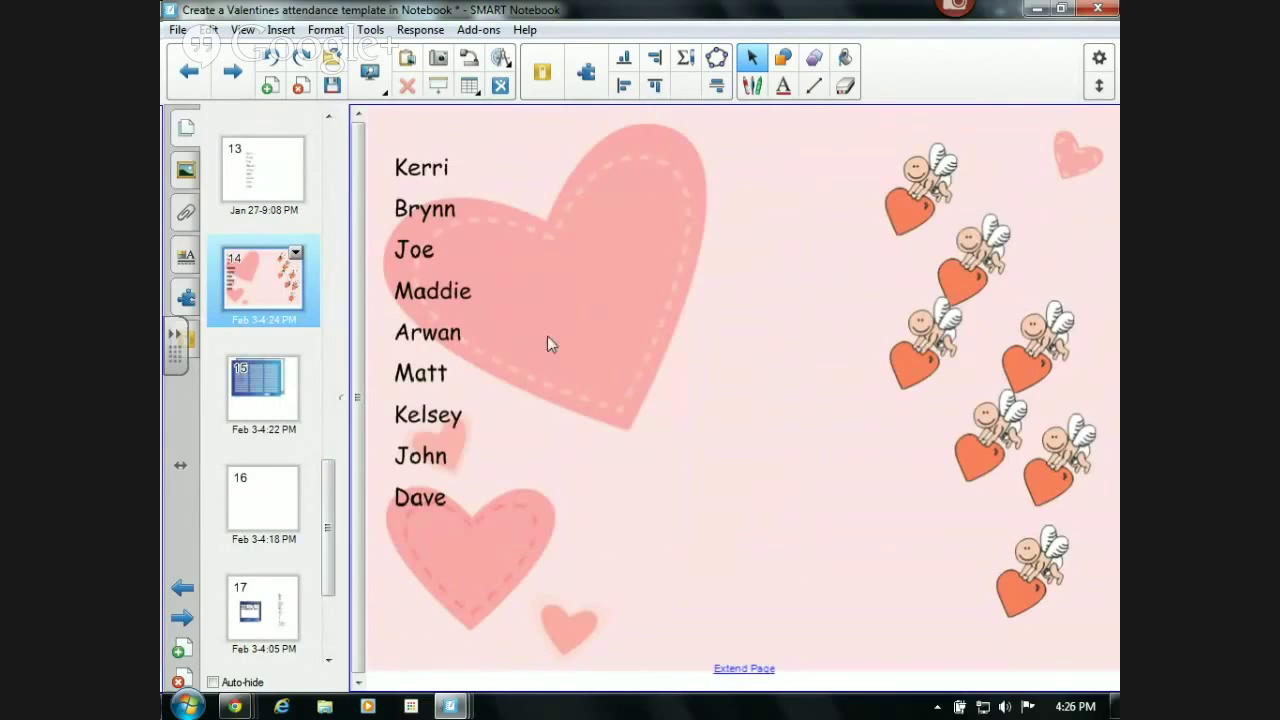
- Restyle the nine pasted names red at font size 22
left_click_drag(478, 570, 374, 98)
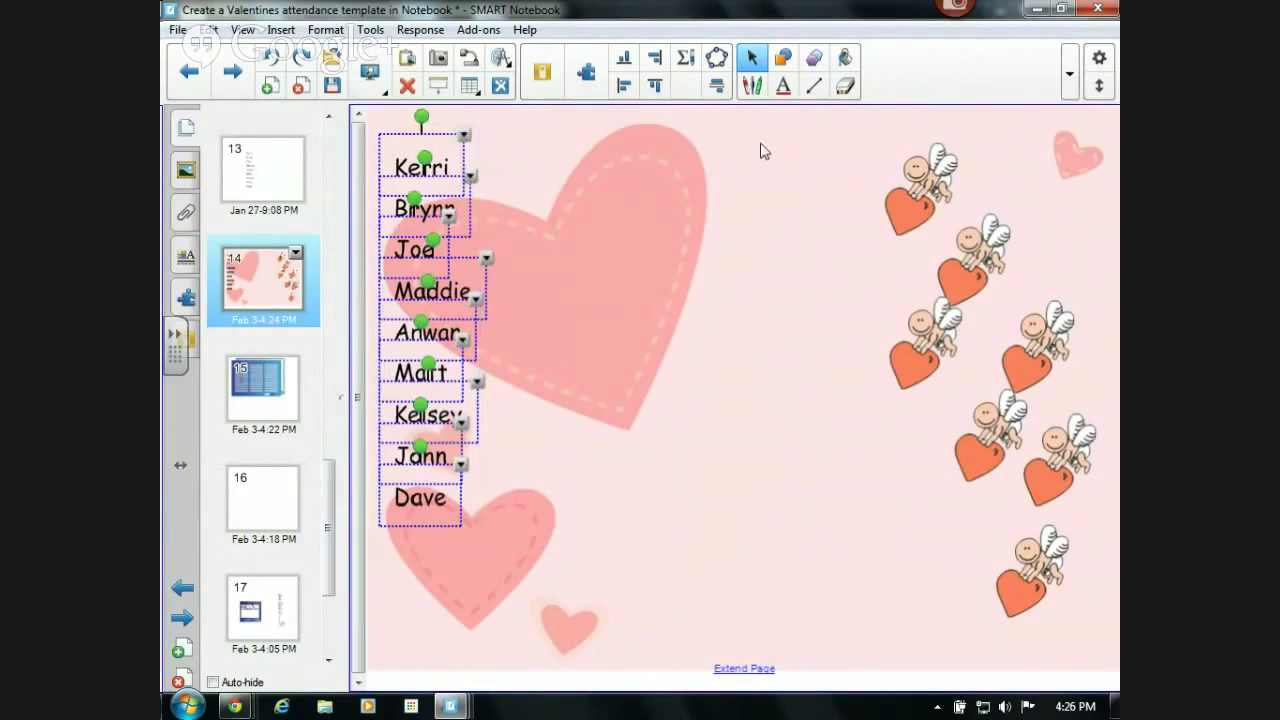
left_click(787, 87)
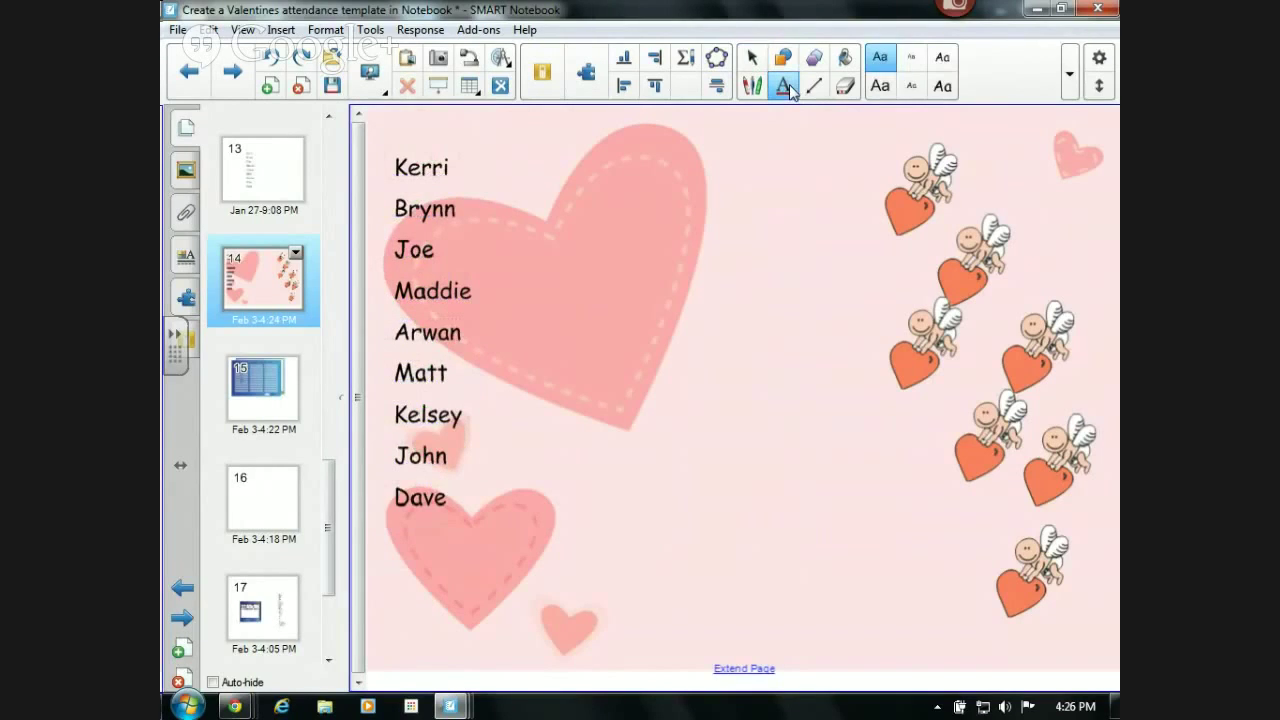
left_click(752, 57)
left_click_drag(373, 140, 479, 563)
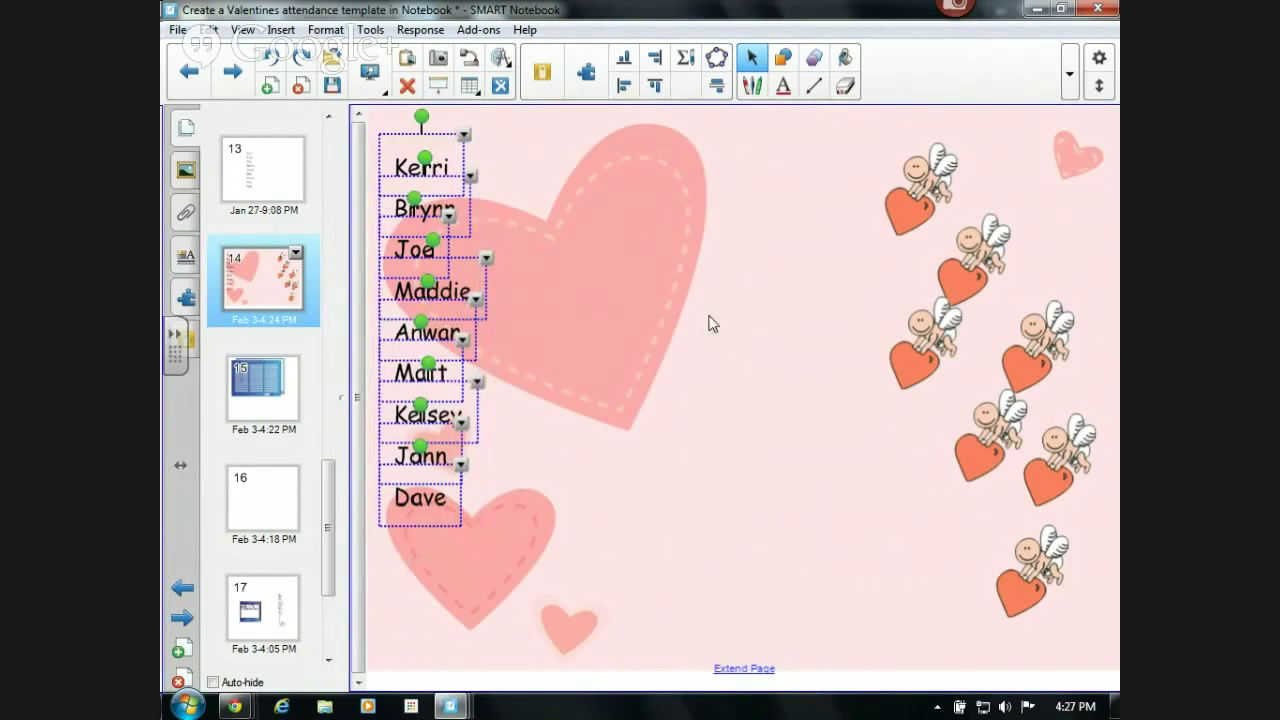
left_click(185, 255)
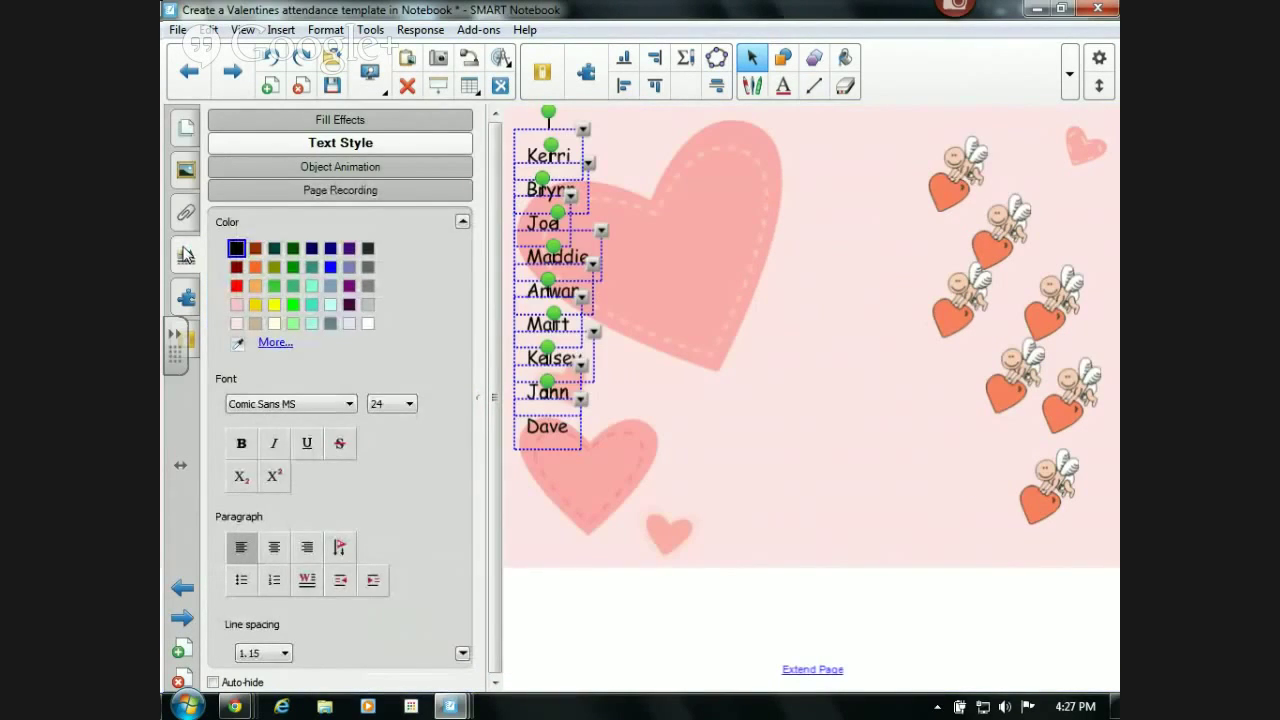
left_click(237, 288)
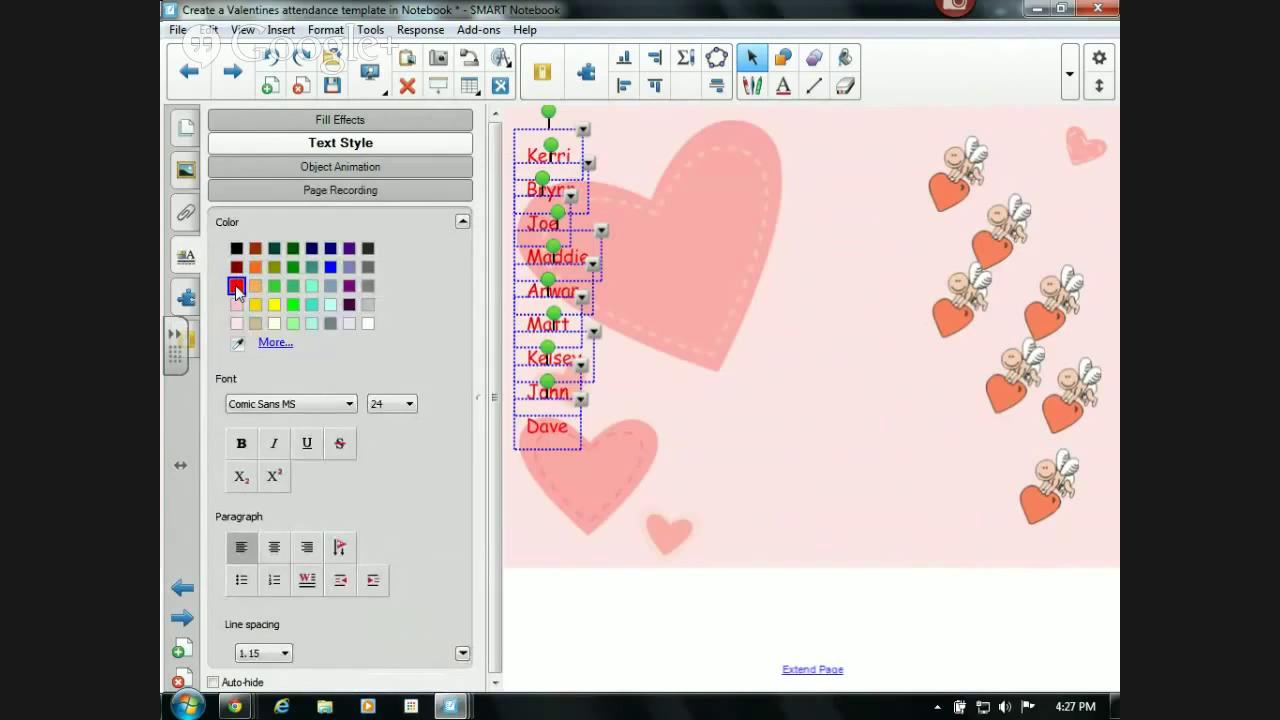
left_click(389, 407)
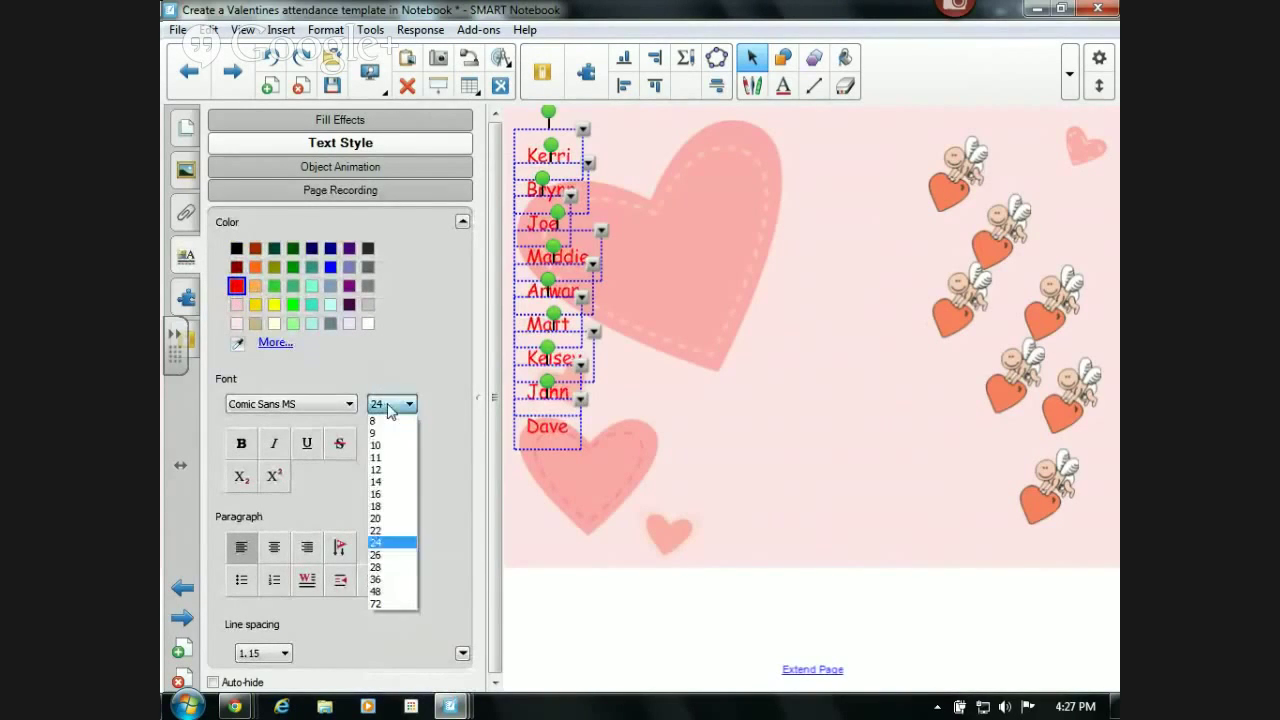
left_click(386, 529)
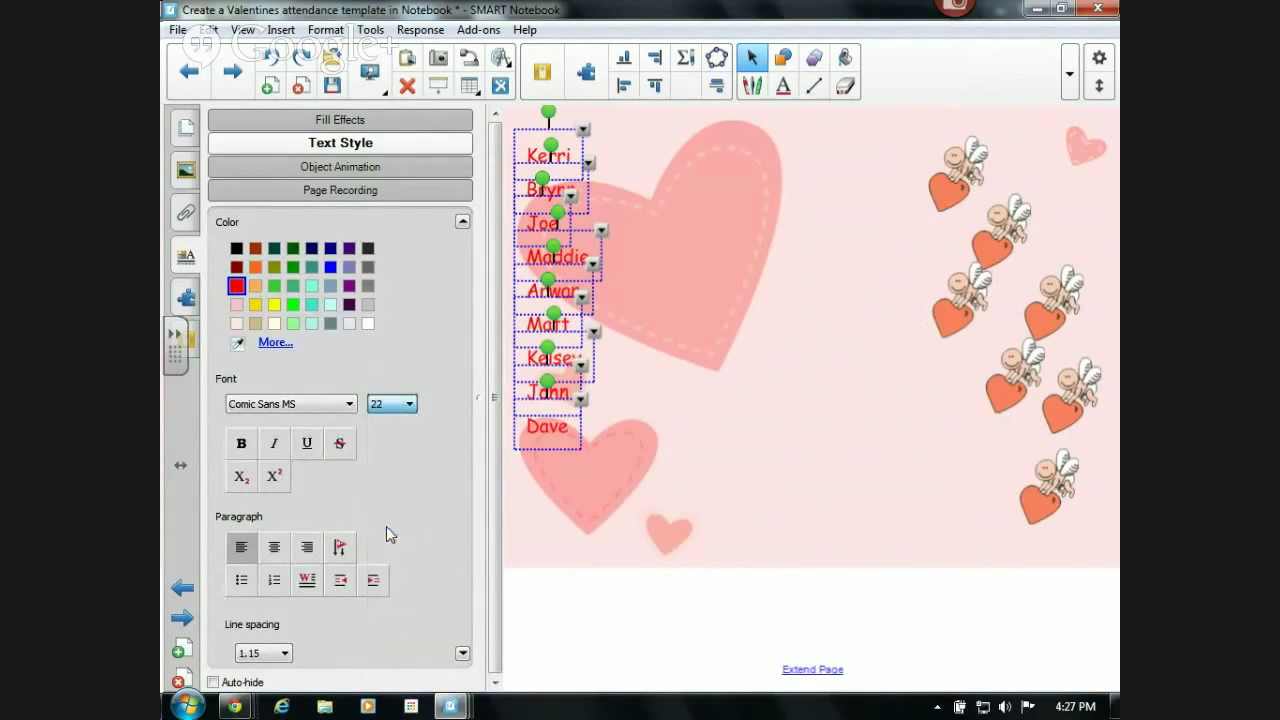
left_click(518, 547)
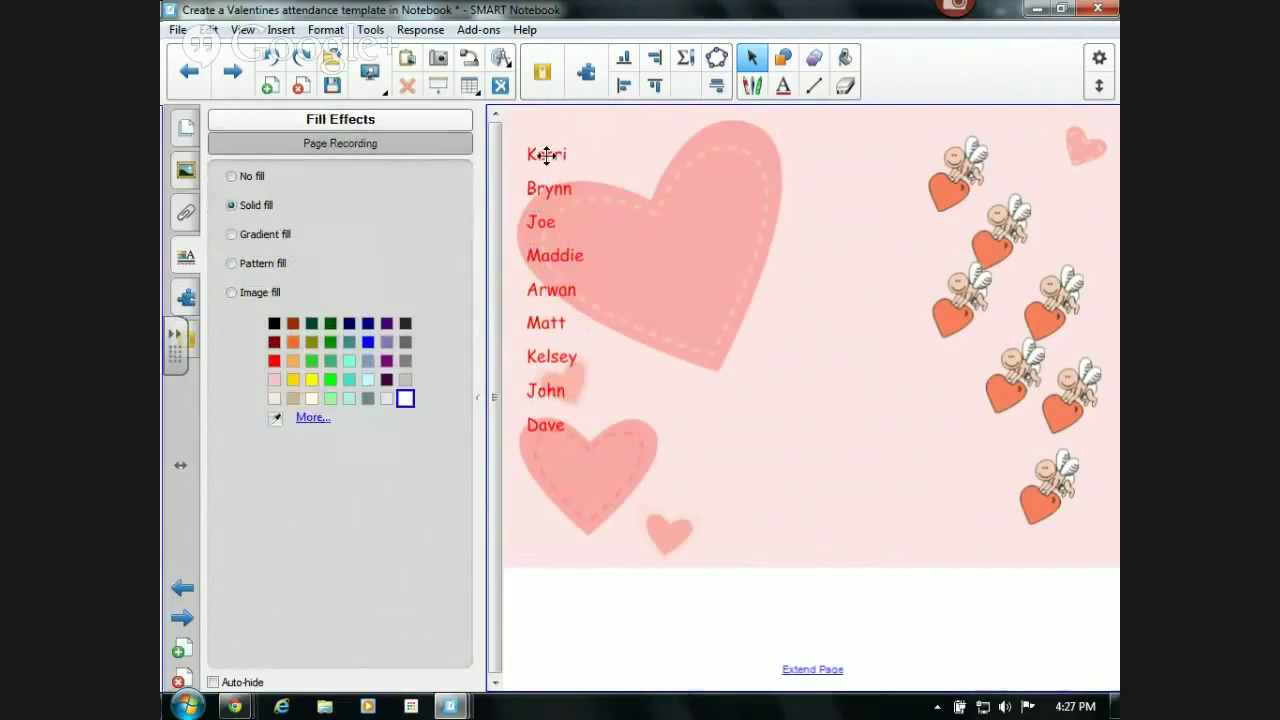
- Move seven names onto the cupid hearts, ending with Kelsey on the bottom cupid
left_click_drag(568, 157, 940, 193)
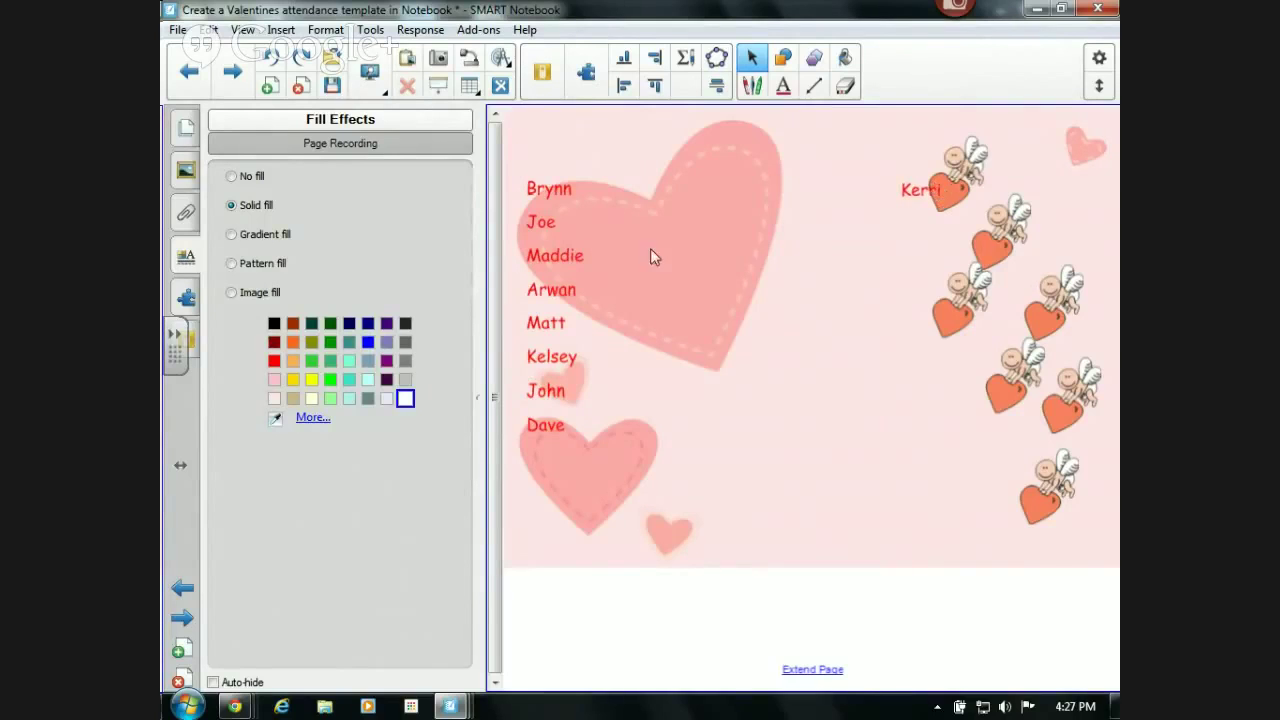
left_click_drag(535, 187, 960, 248)
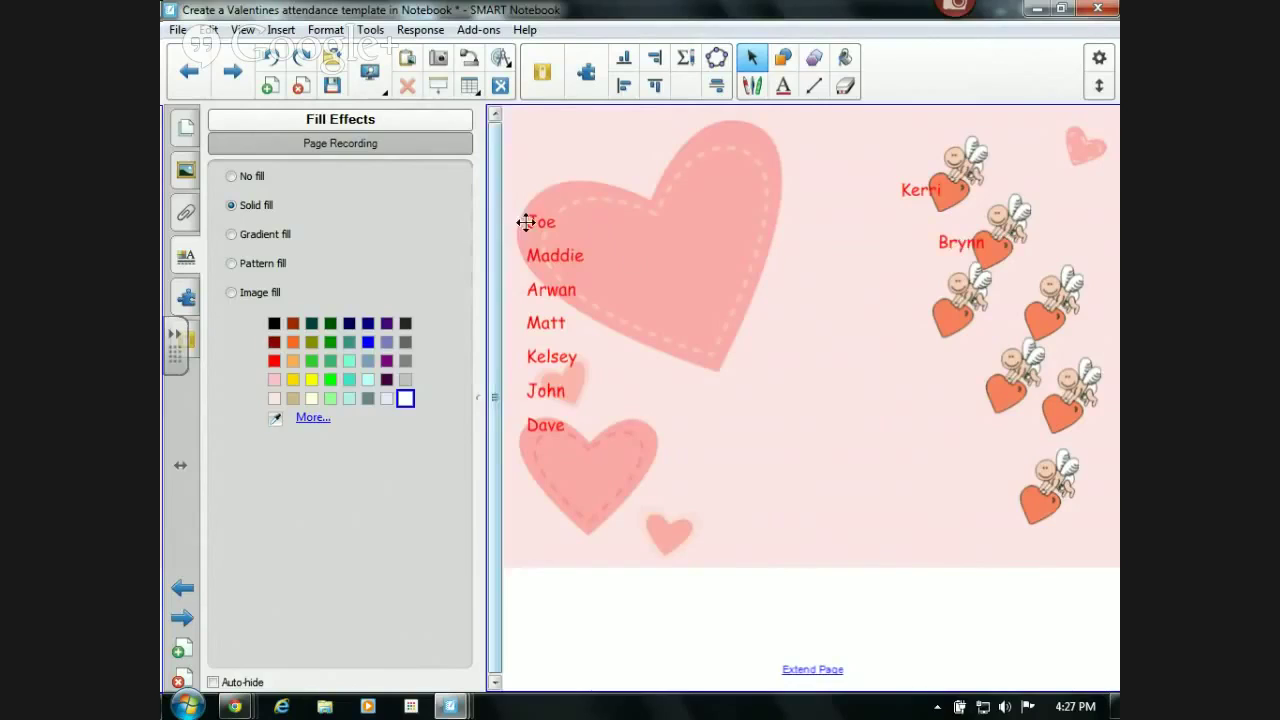
left_click_drag(529, 220, 942, 328)
left_click_drag(540, 258, 994, 316)
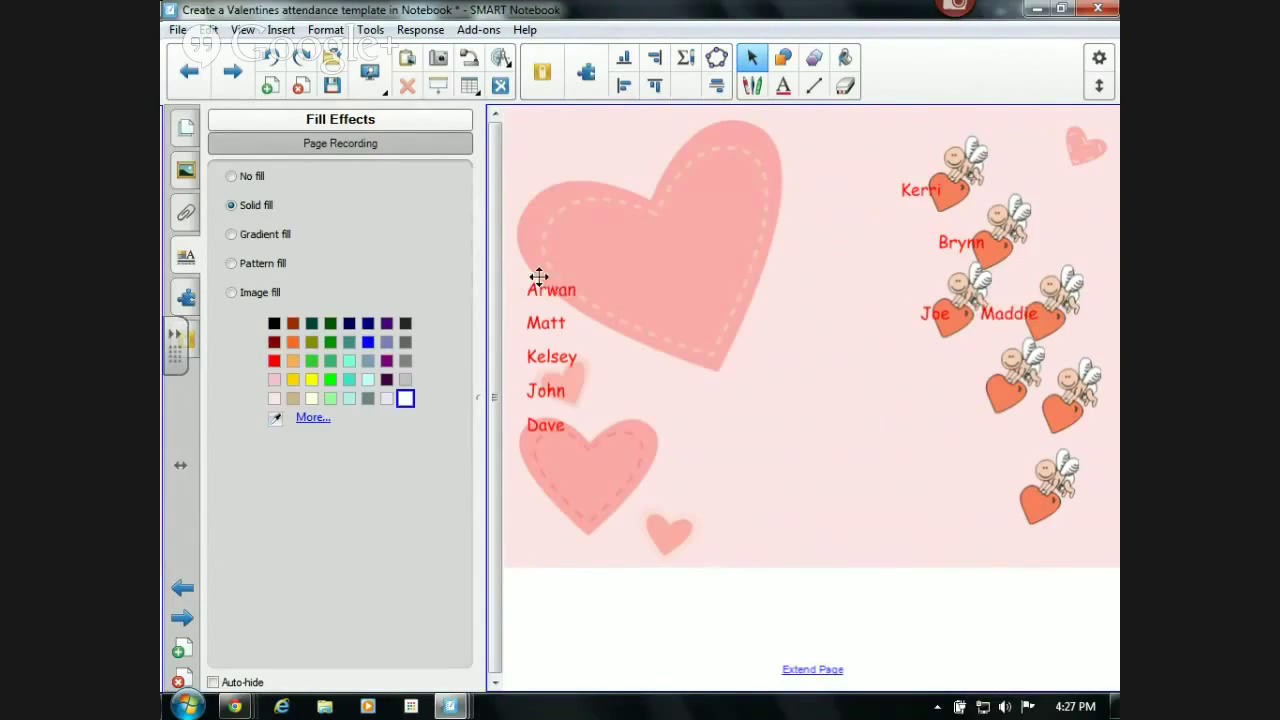
left_click_drag(543, 292, 971, 392)
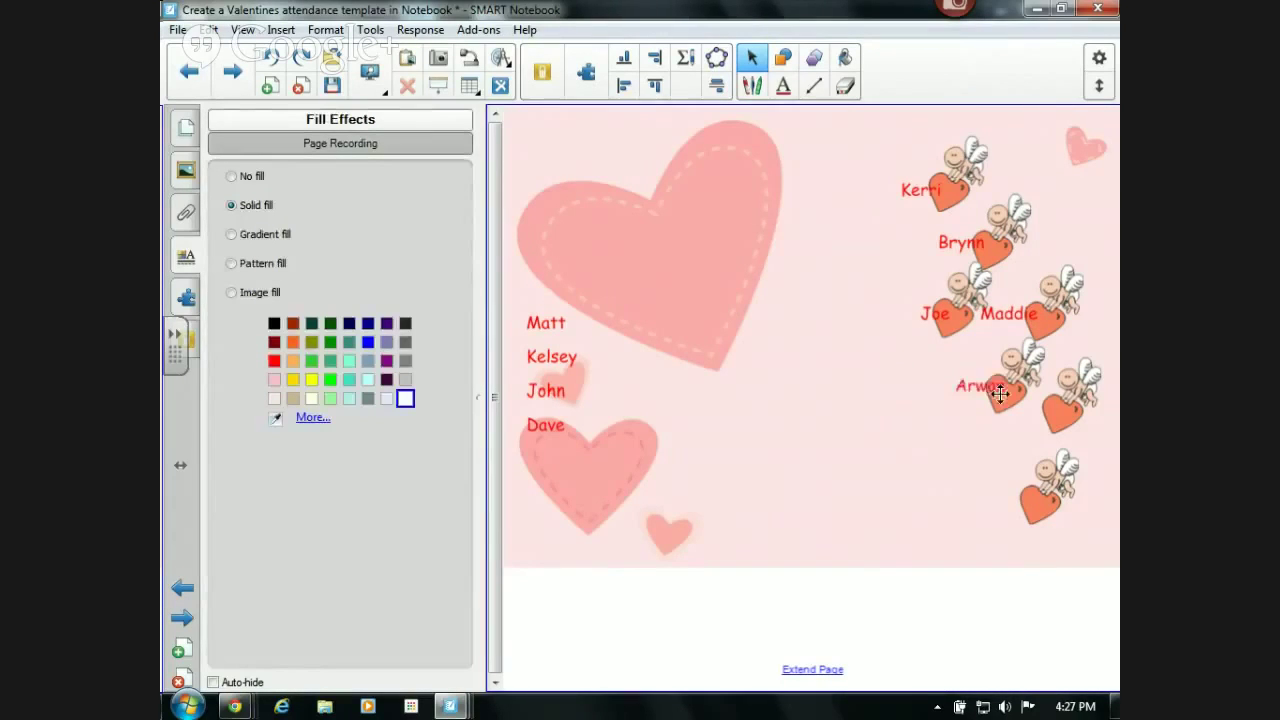
left_click_drag(535, 325, 1042, 426)
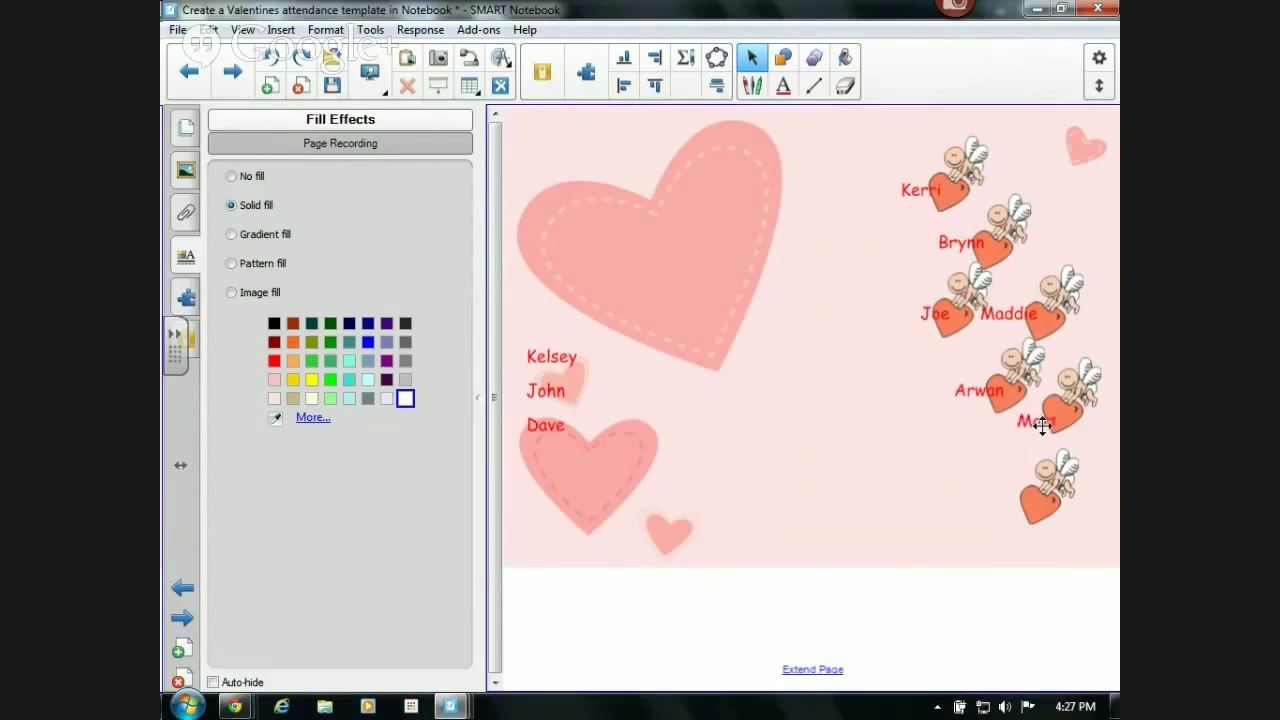
left_click_drag(556, 358, 1039, 510)
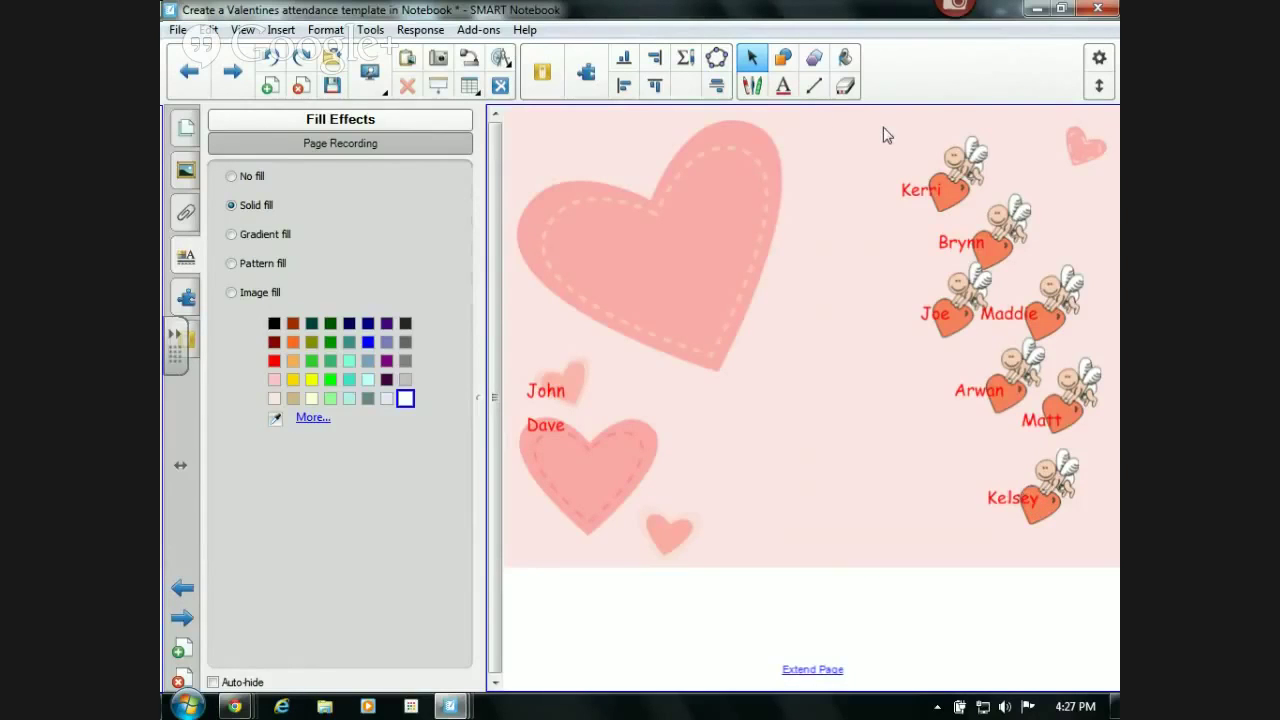
left_click_drag(883, 127, 975, 197)
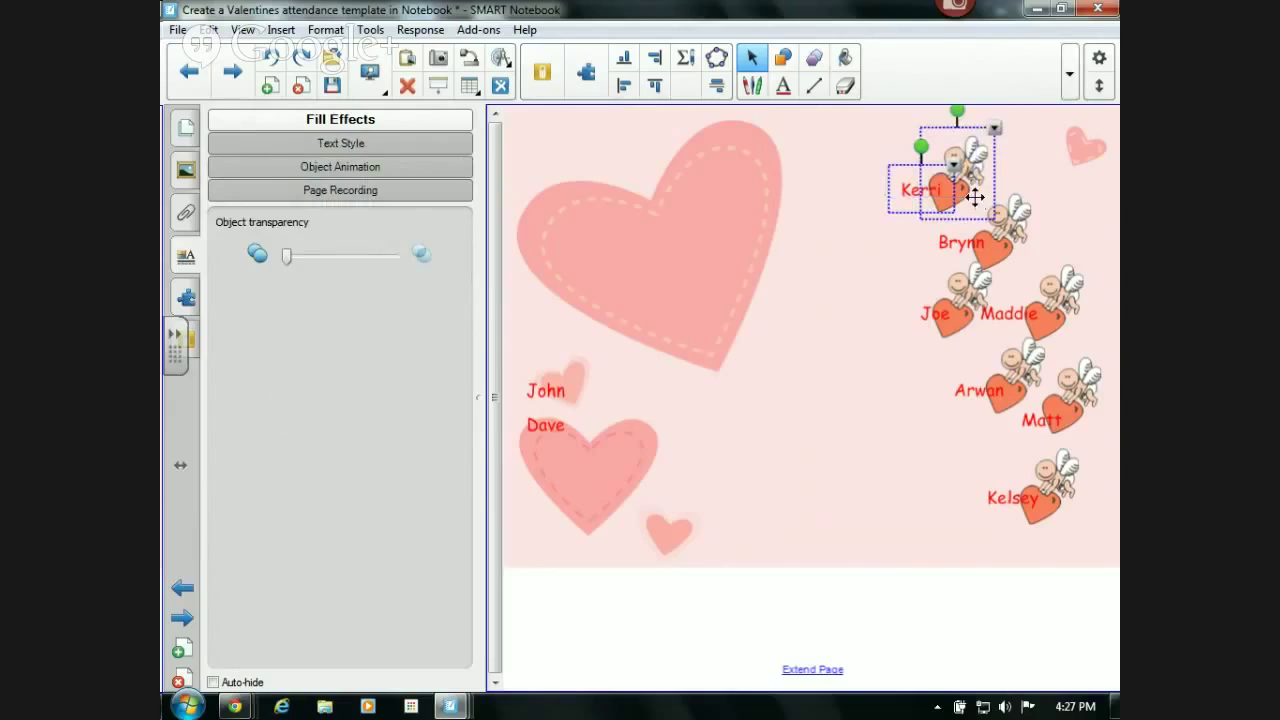
- Group Kerri's, Brynn's and Joe's names with their cupids
key("ctrl+g")
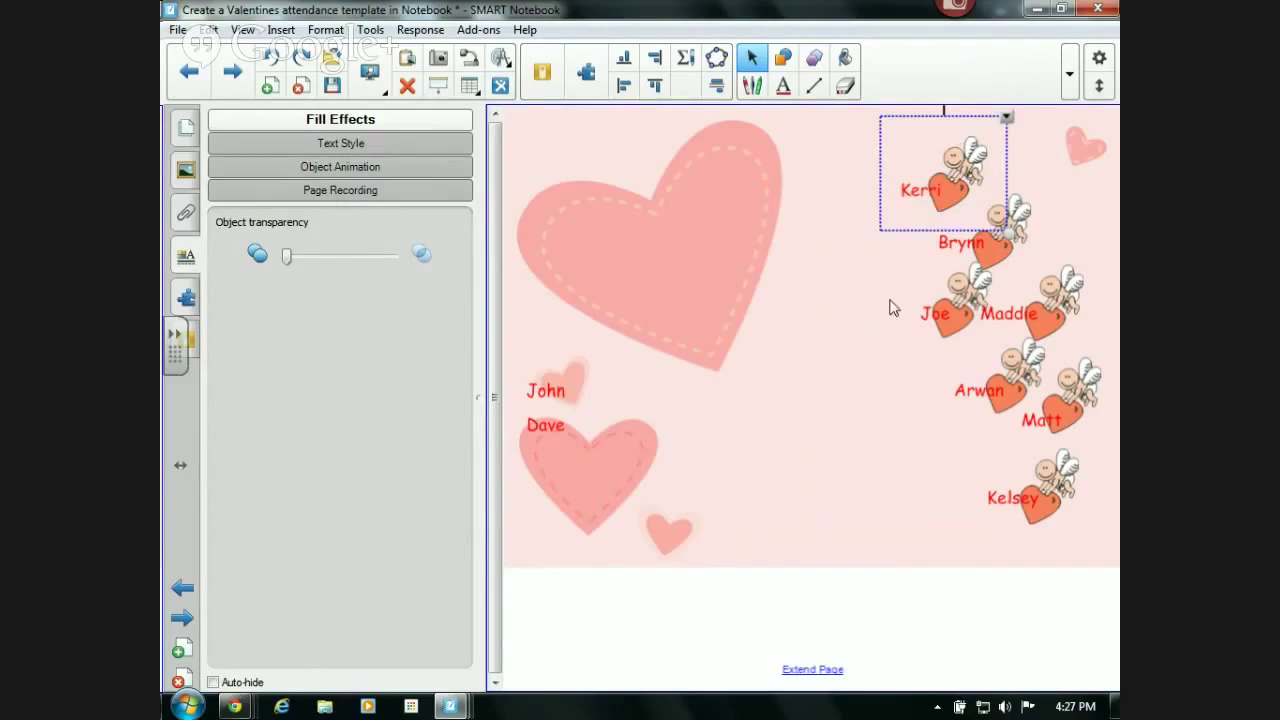
left_click_drag(908, 271, 1022, 215)
key("ctrl+g")
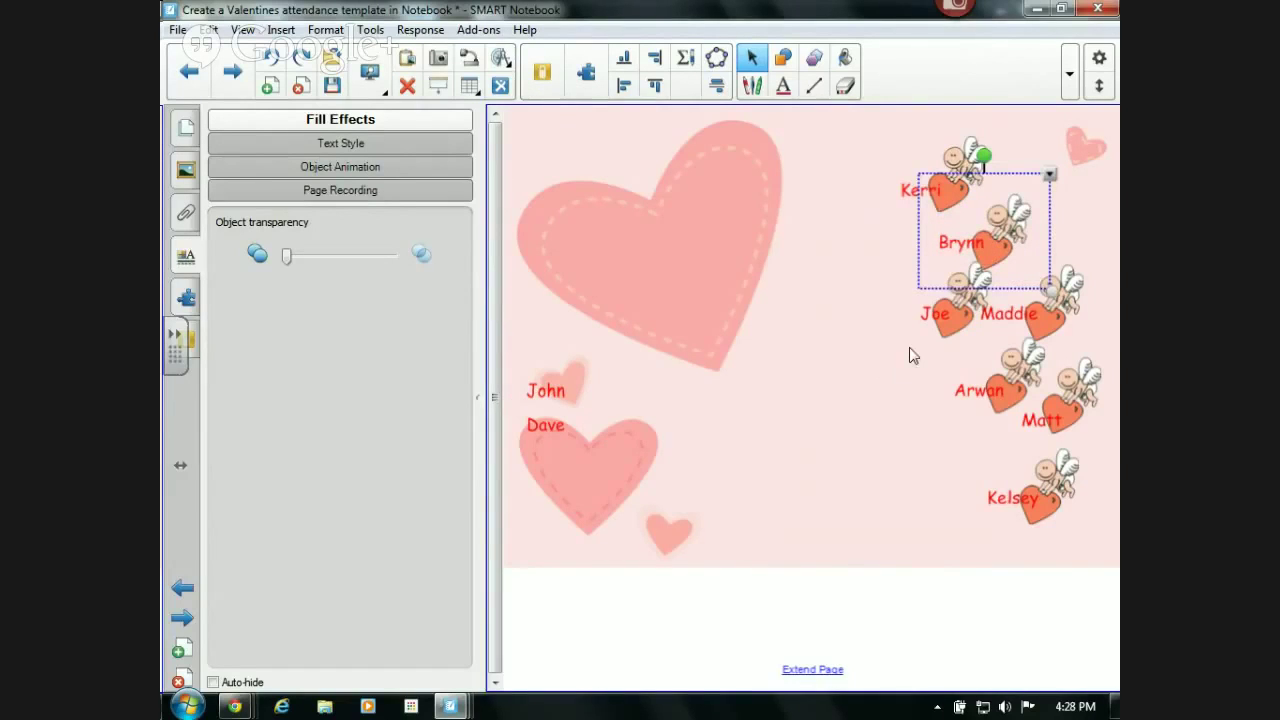
left_click_drag(910, 354, 985, 270)
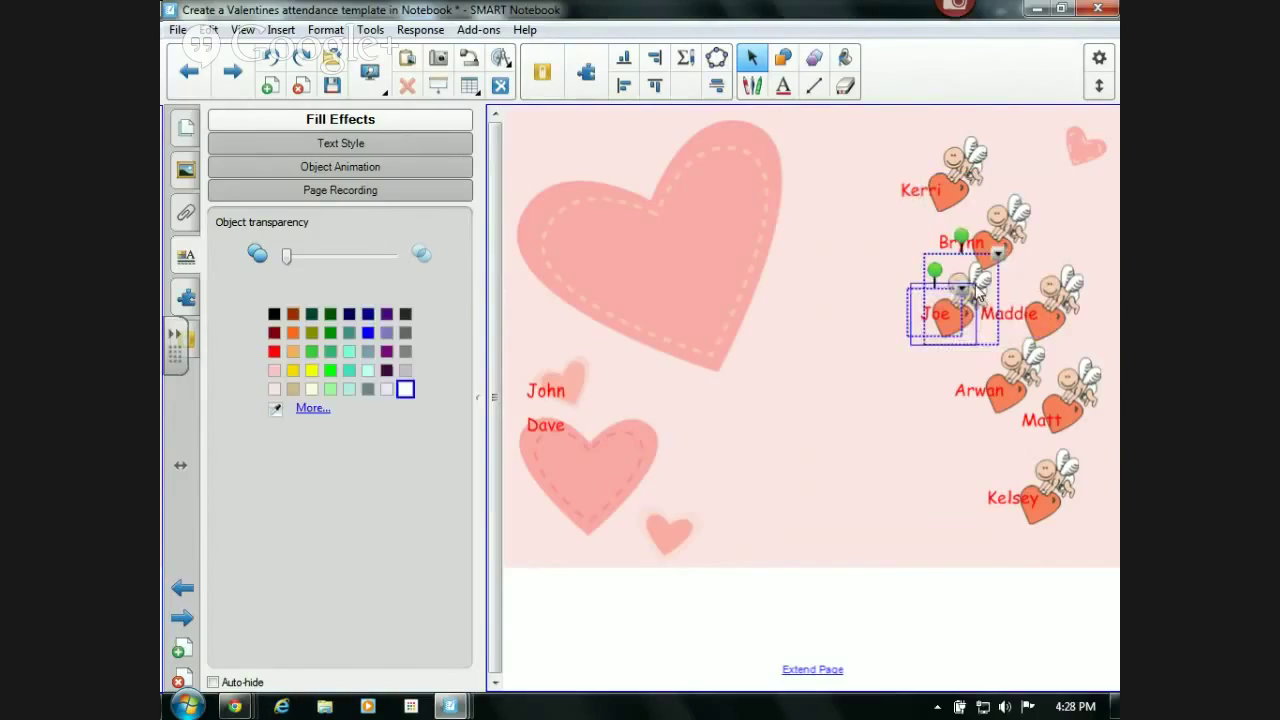
key("ctrl+g")
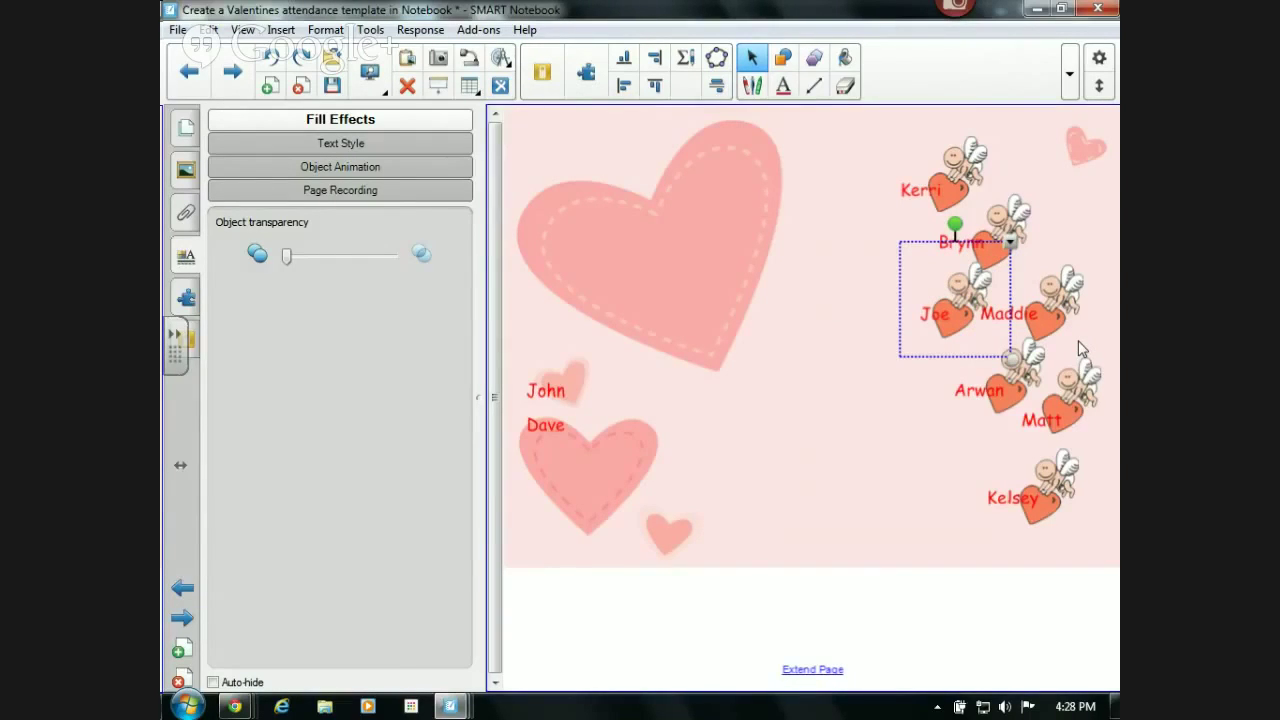
- Group Maddie's, Arwan's and Matt's names with their cupids
left_click(1052, 312)
left_click_drag(1050, 305, 1003, 292)
key("ctrl+g")
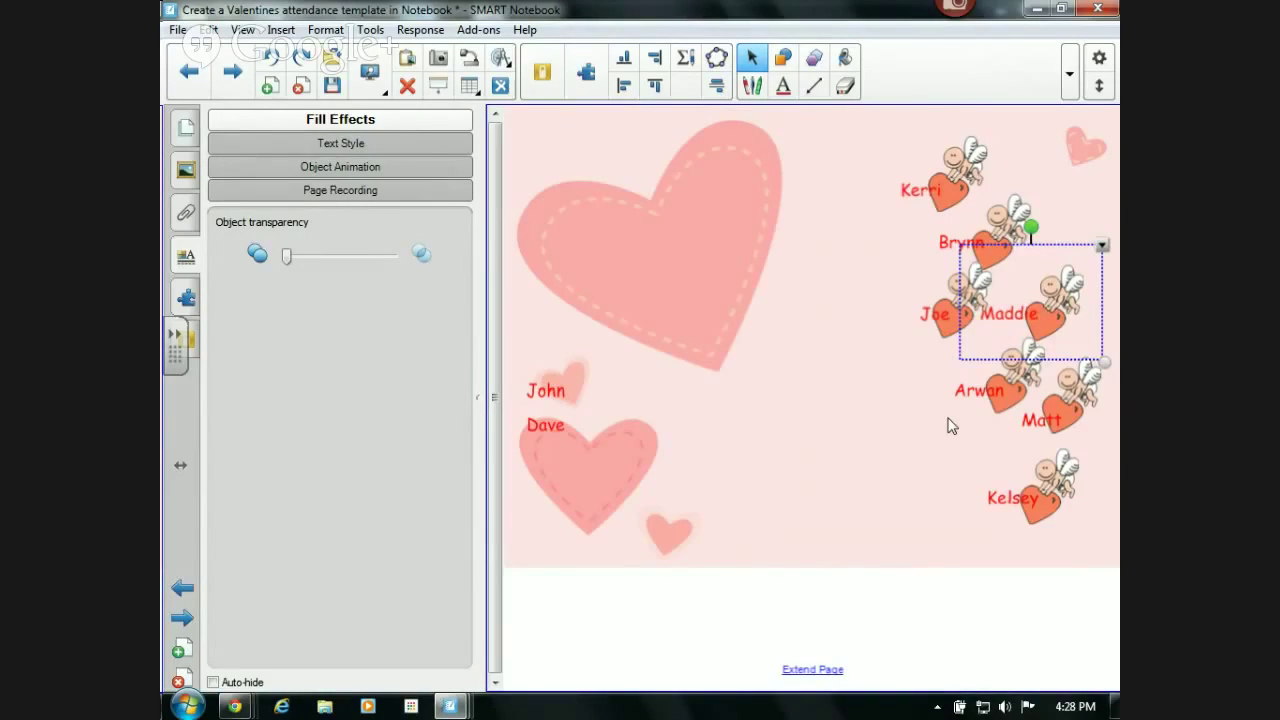
left_click(978, 392)
left_click(1014, 371, "ctrl")
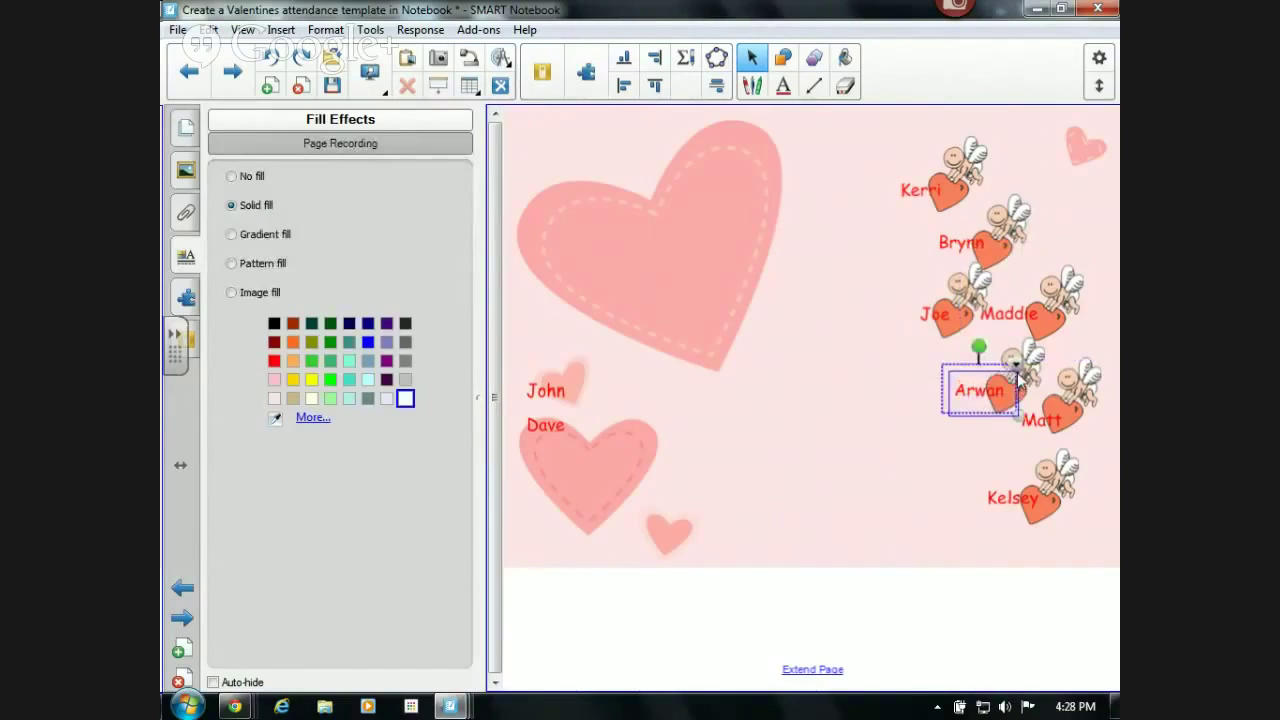
left_click(1029, 358, "ctrl")
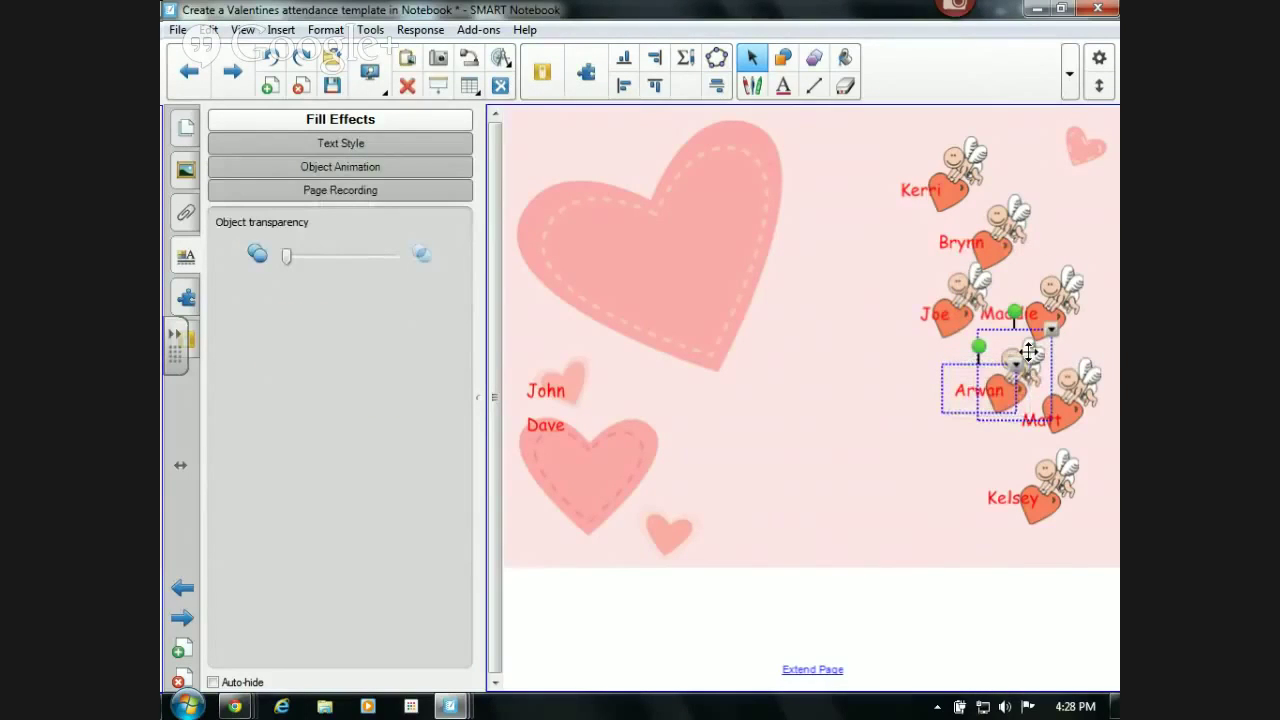
key("ctrl+g")
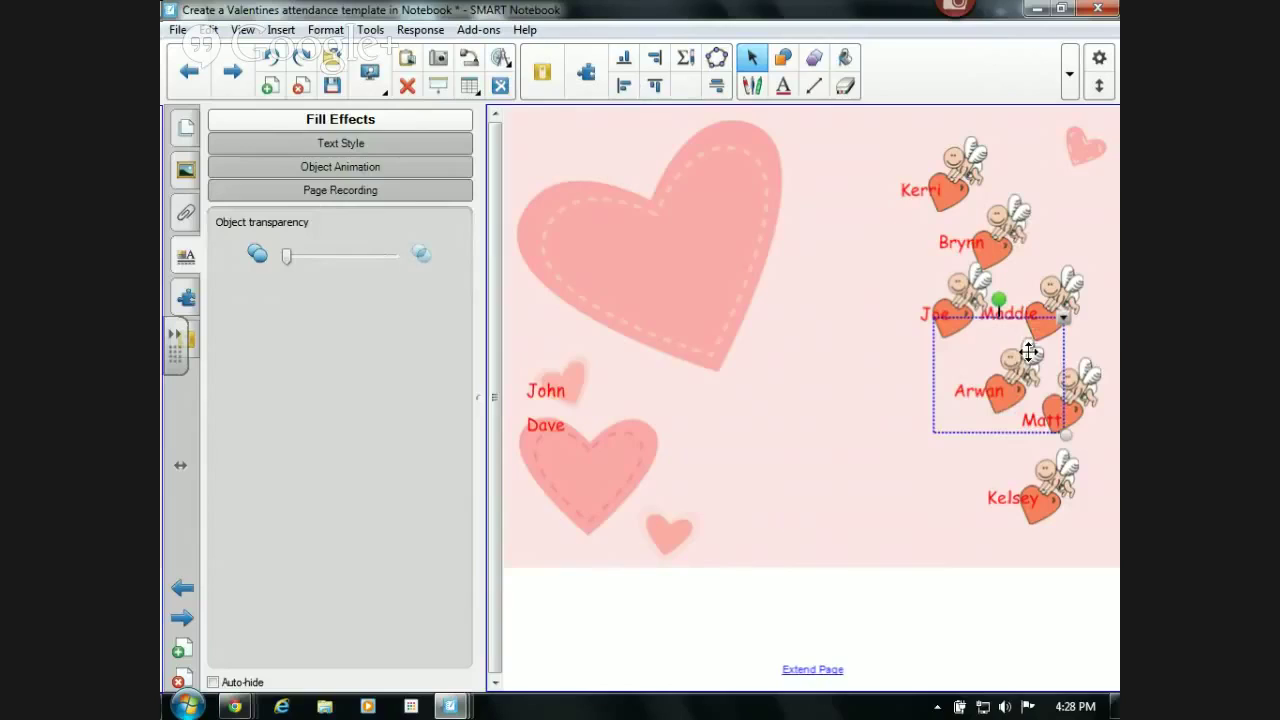
left_click(1086, 430)
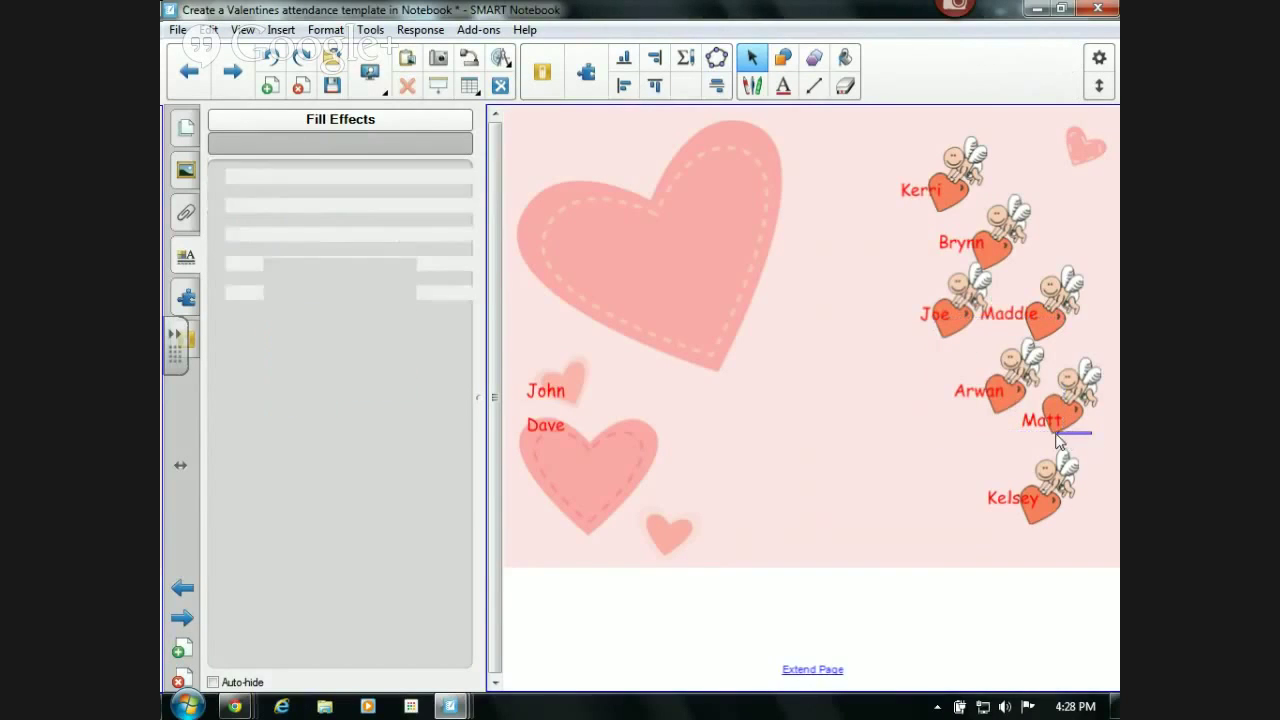
left_click(1052, 398)
left_click(1045, 390, "ctrl")
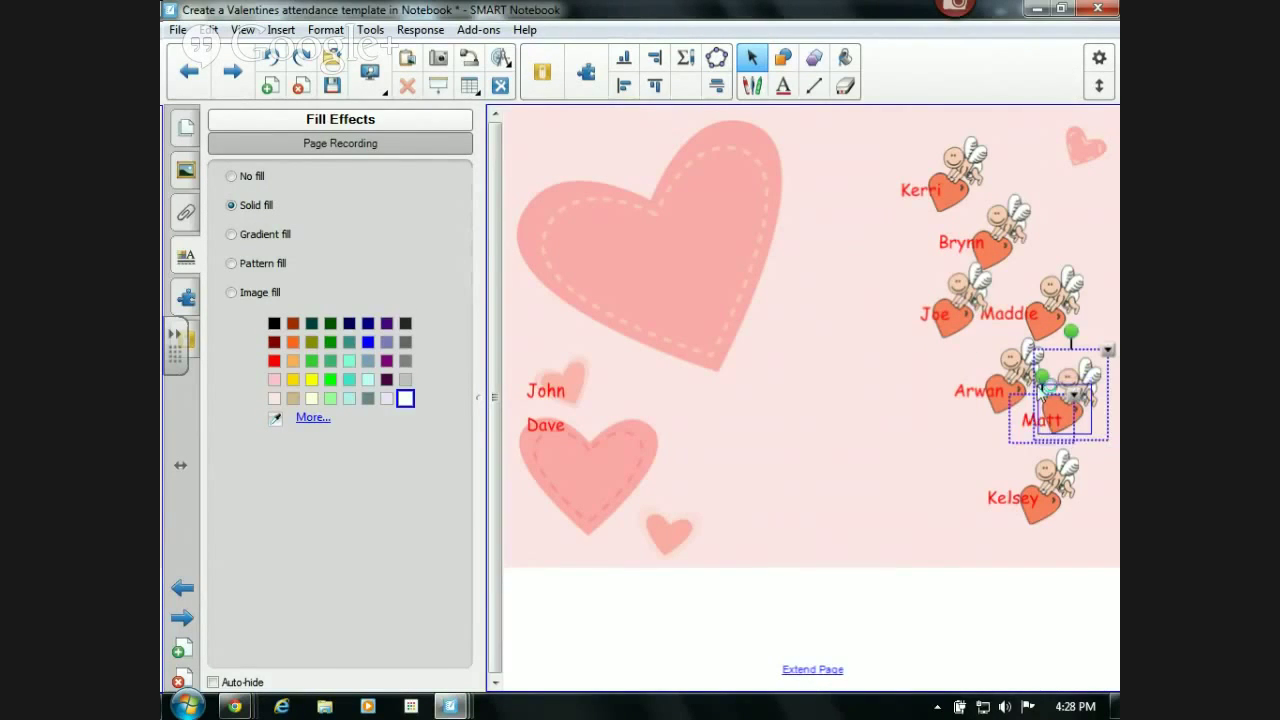
left_click(1036, 385)
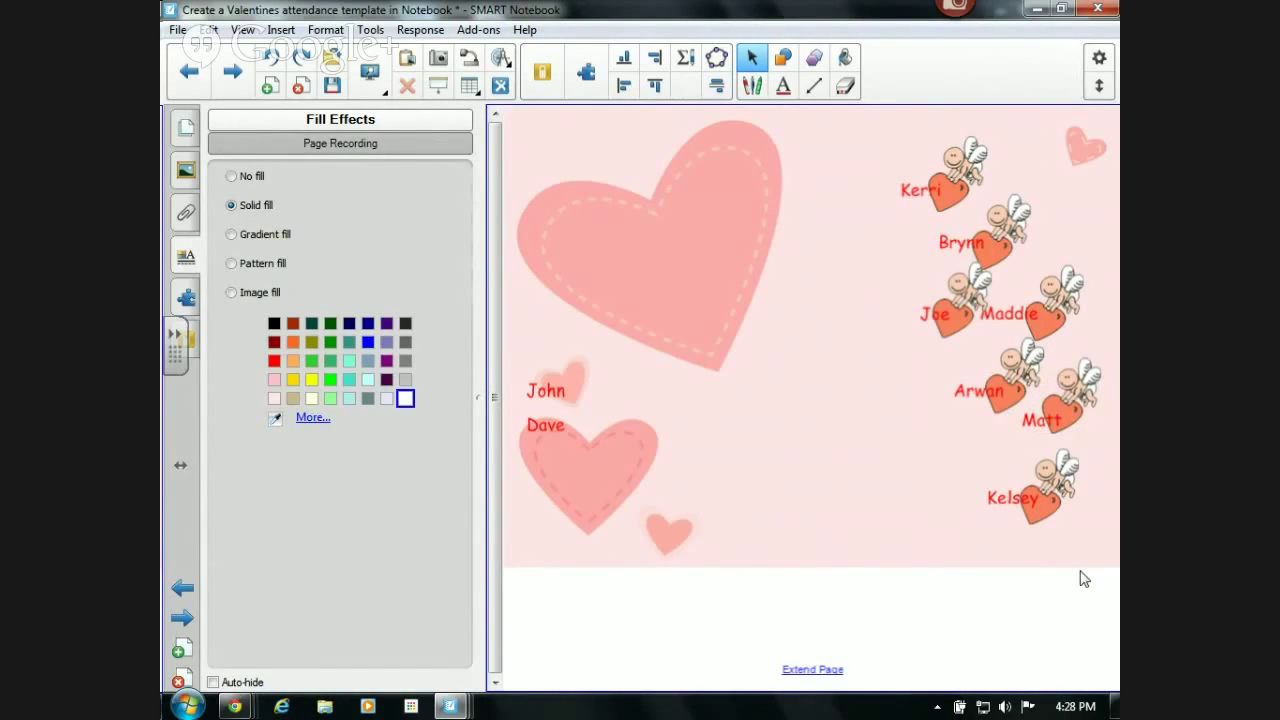
- Select Kelsey's name together with the bottom cupid
left_click_drag(1086, 550, 954, 436)
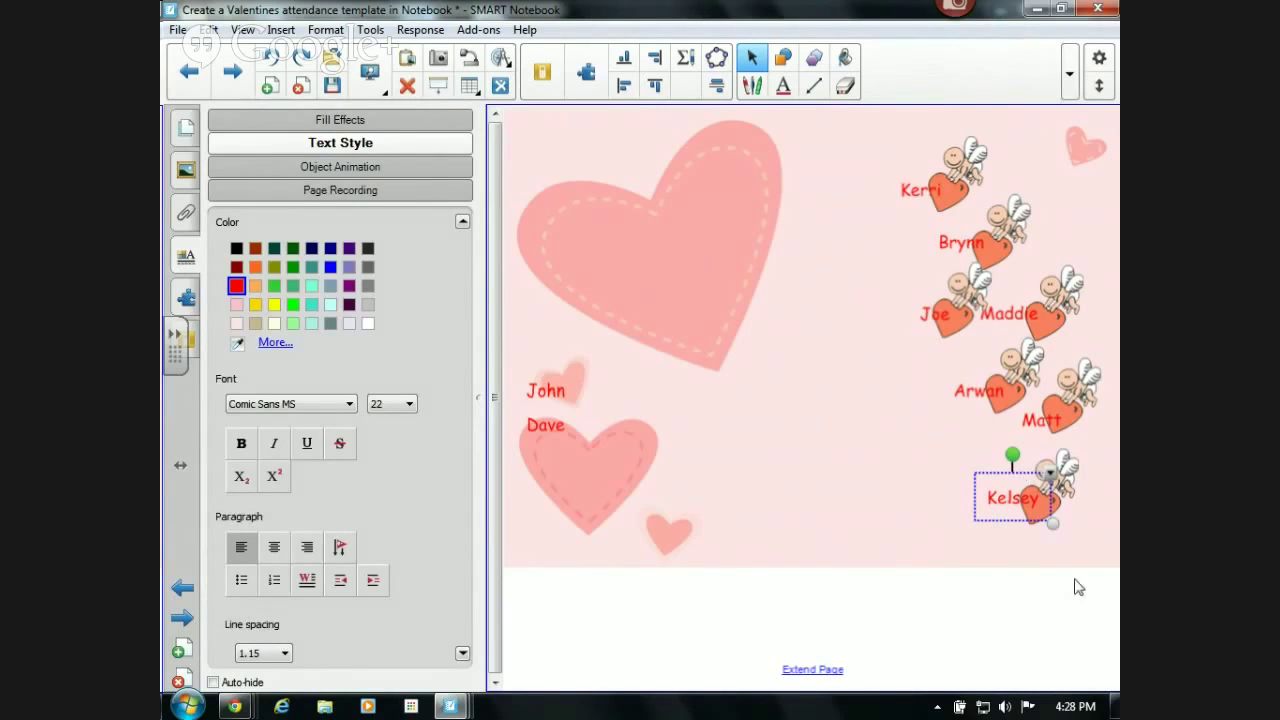
left_click(1094, 551)
left_click_drag(1096, 542, 912, 500)
- Select Kelsey's cupid and name together and group them with Ctrl+G
left_click(1070, 470)
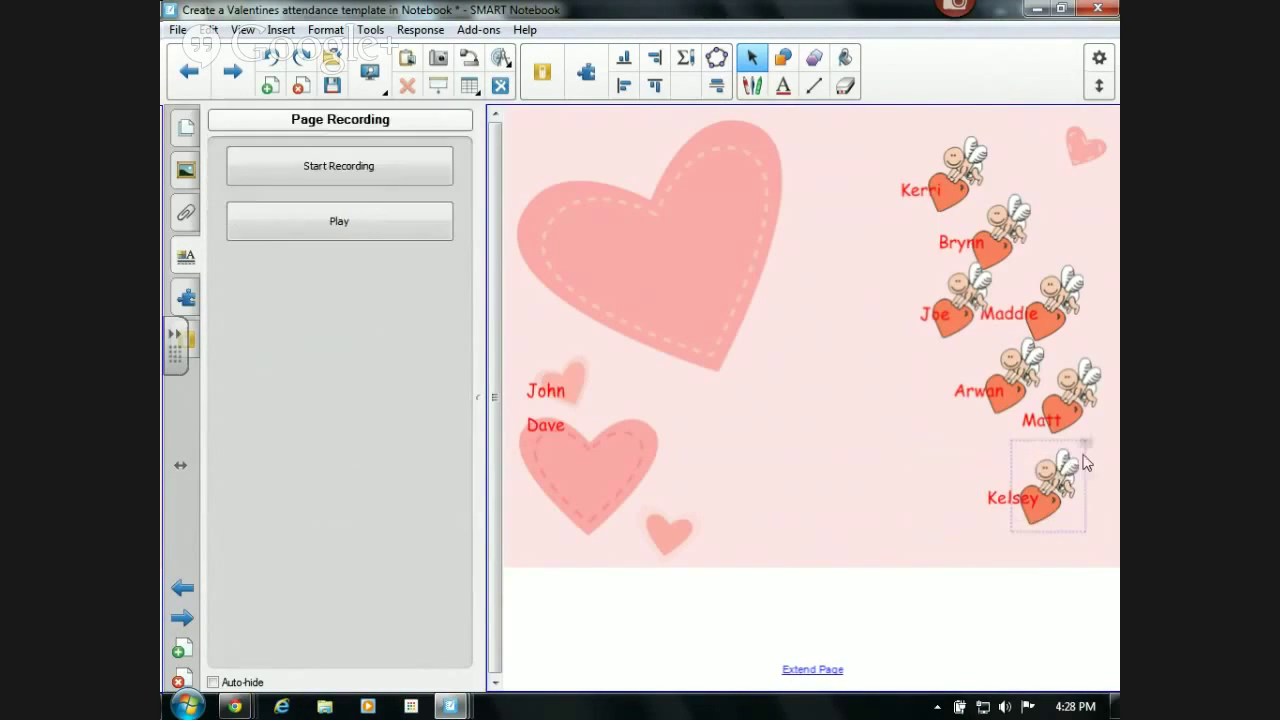
left_click(1087, 448)
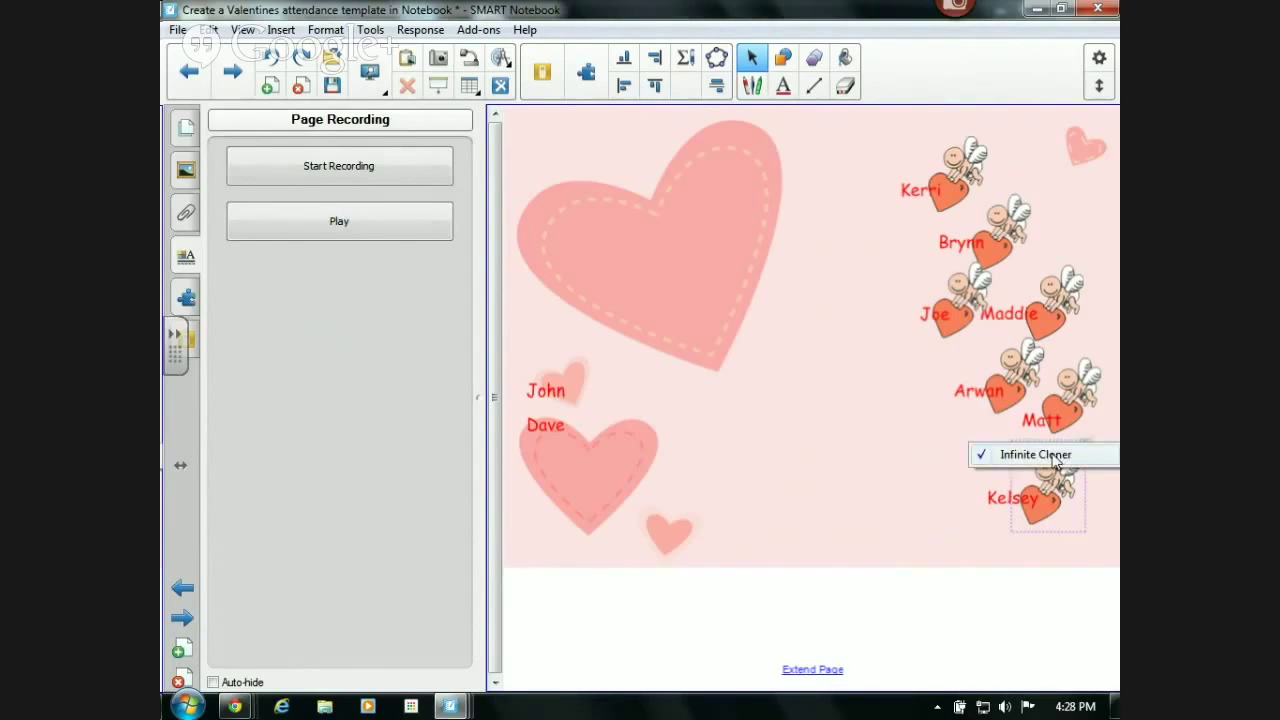
left_click(1055, 462)
left_click(998, 497, "ctrl")
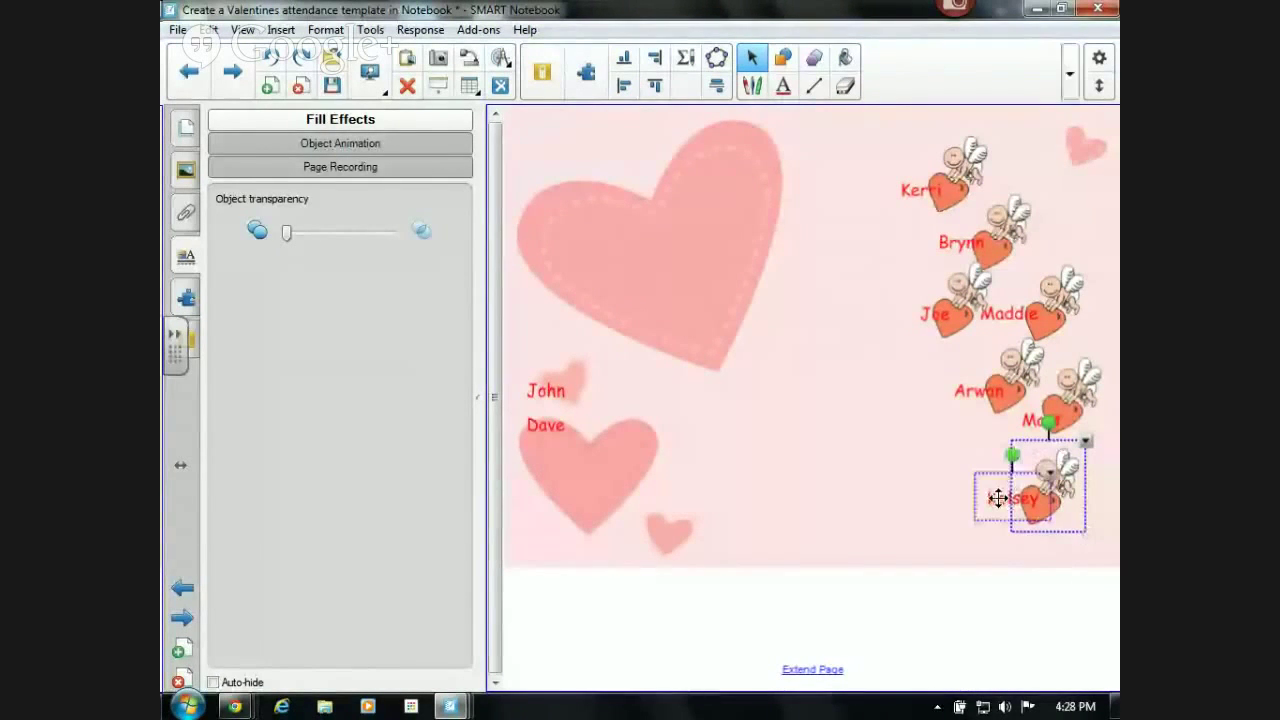
key("ctrl+g")
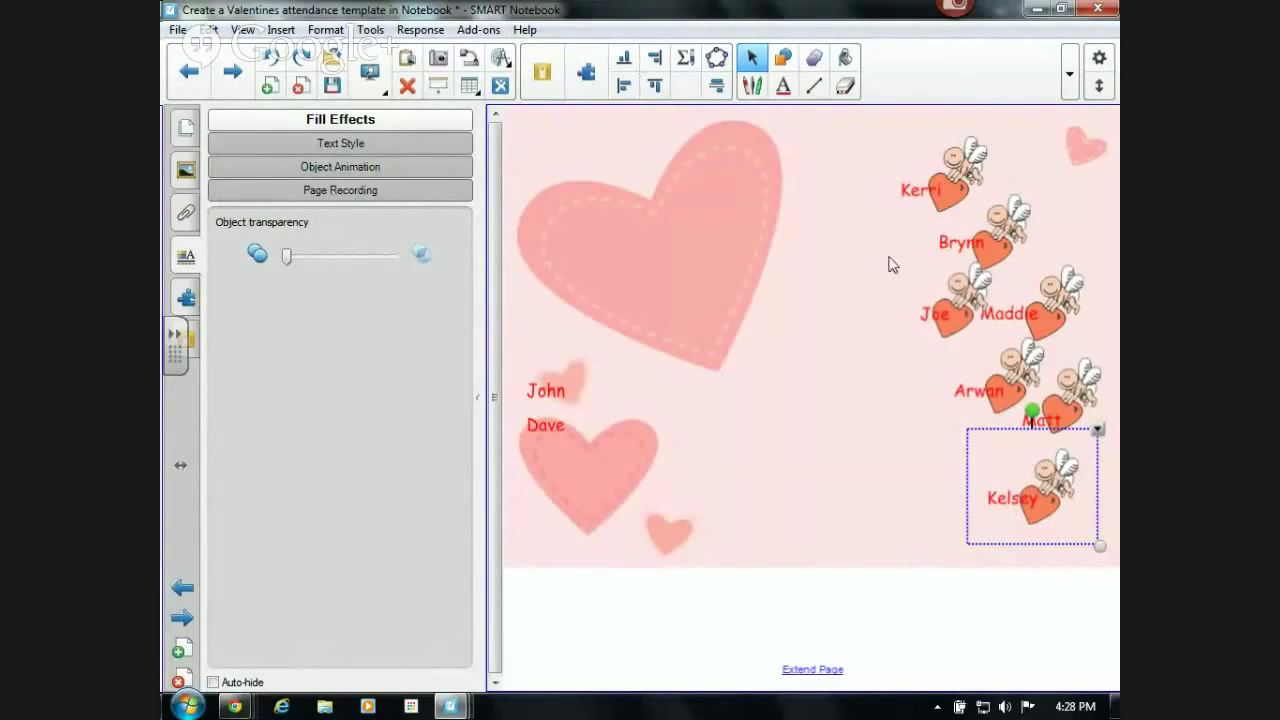
- Give the Kelsey group a Fly Out animation heading Top Left
left_click(347, 167)
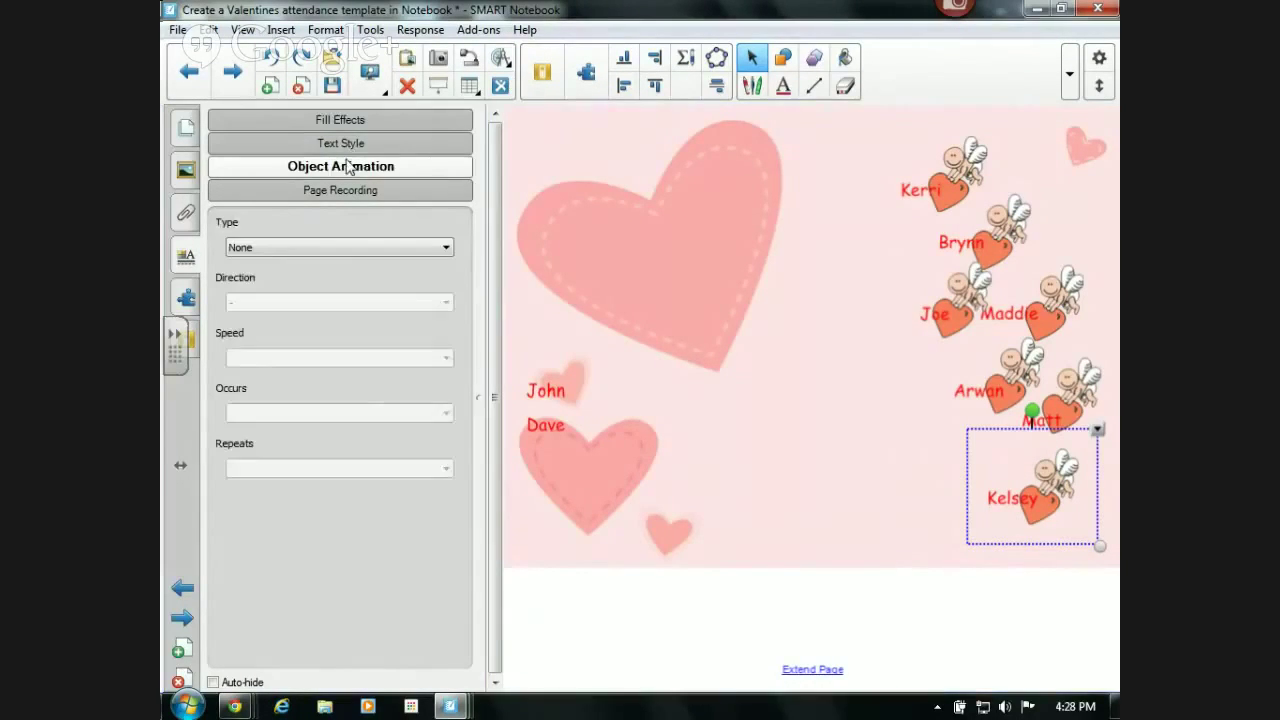
left_click(322, 250)
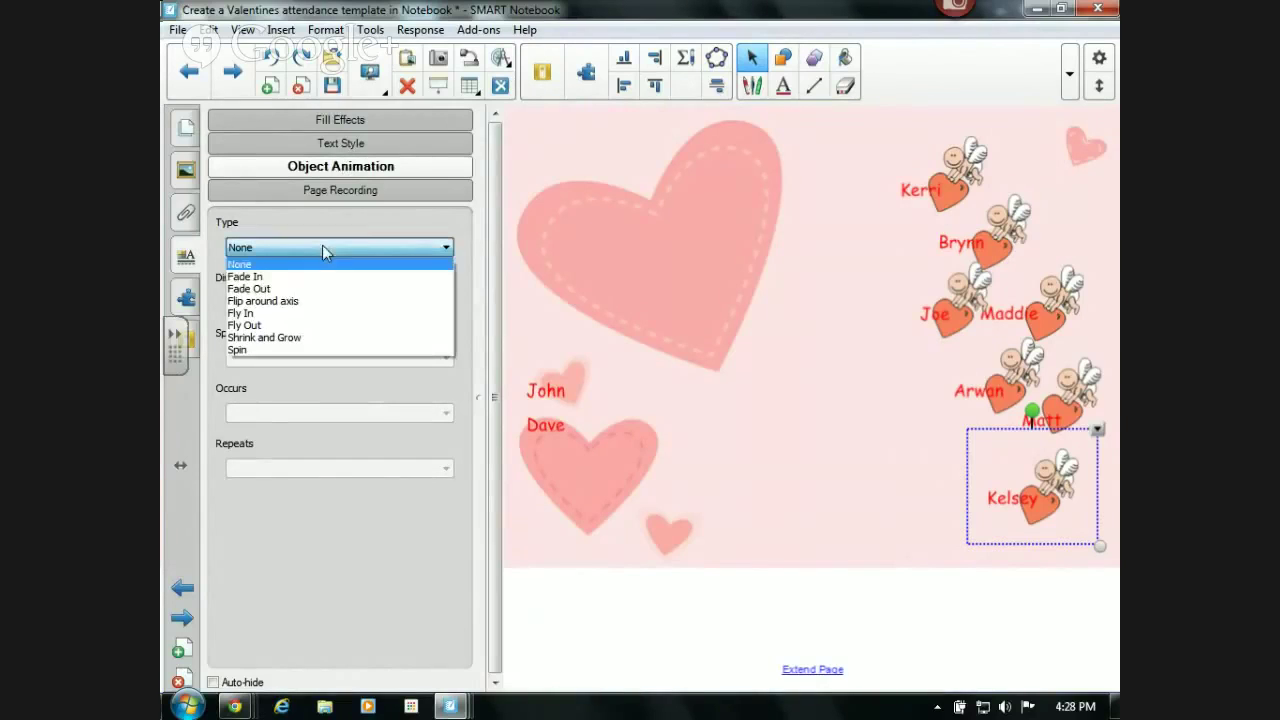
left_click(323, 326)
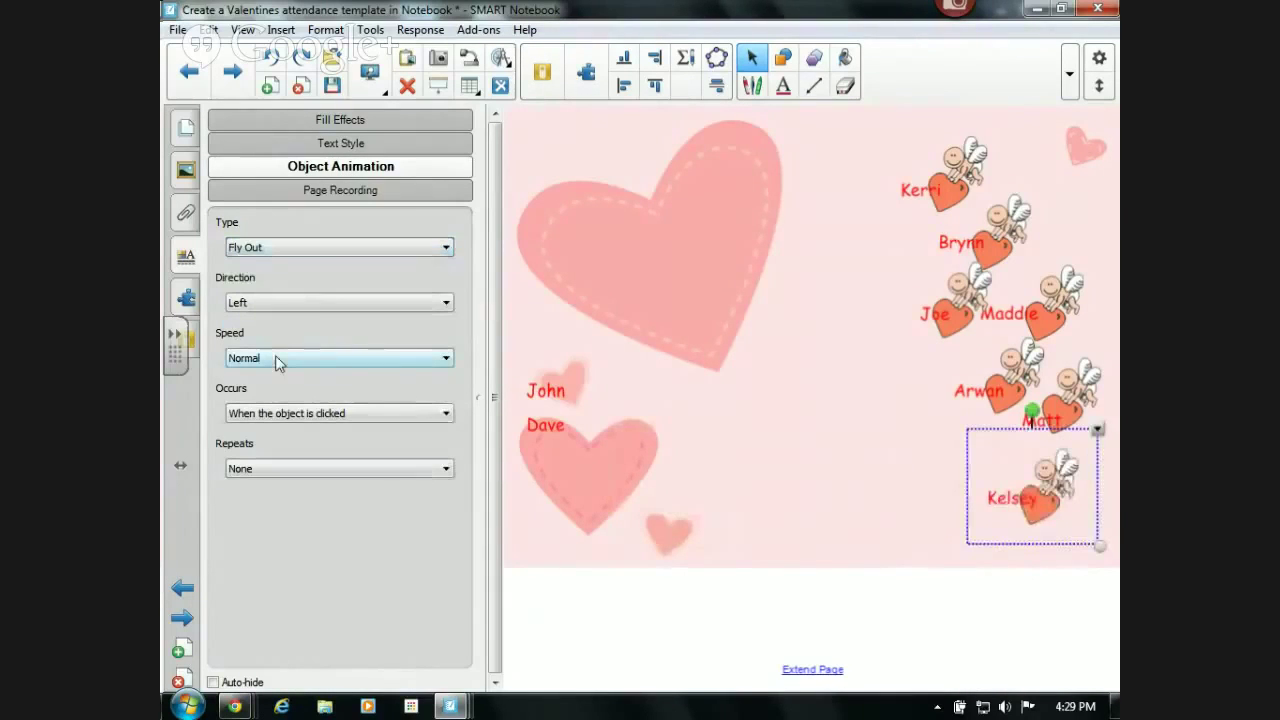
left_click(281, 302)
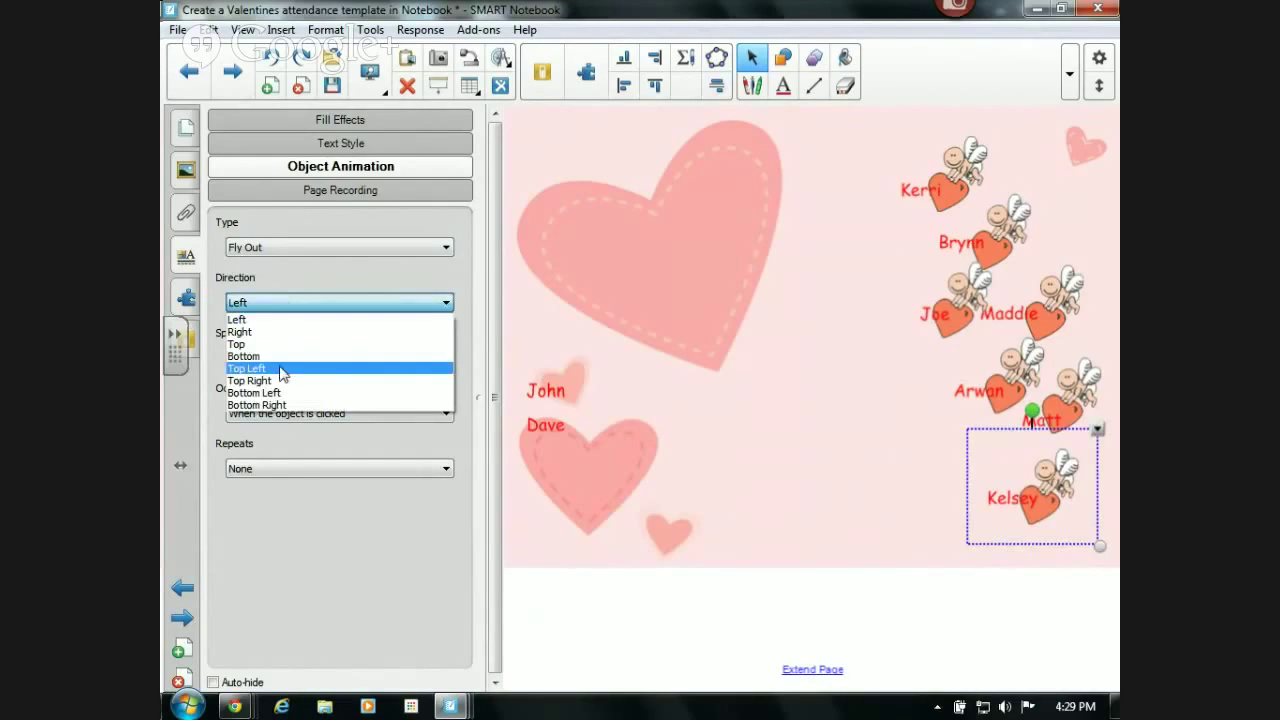
left_click(281, 369)
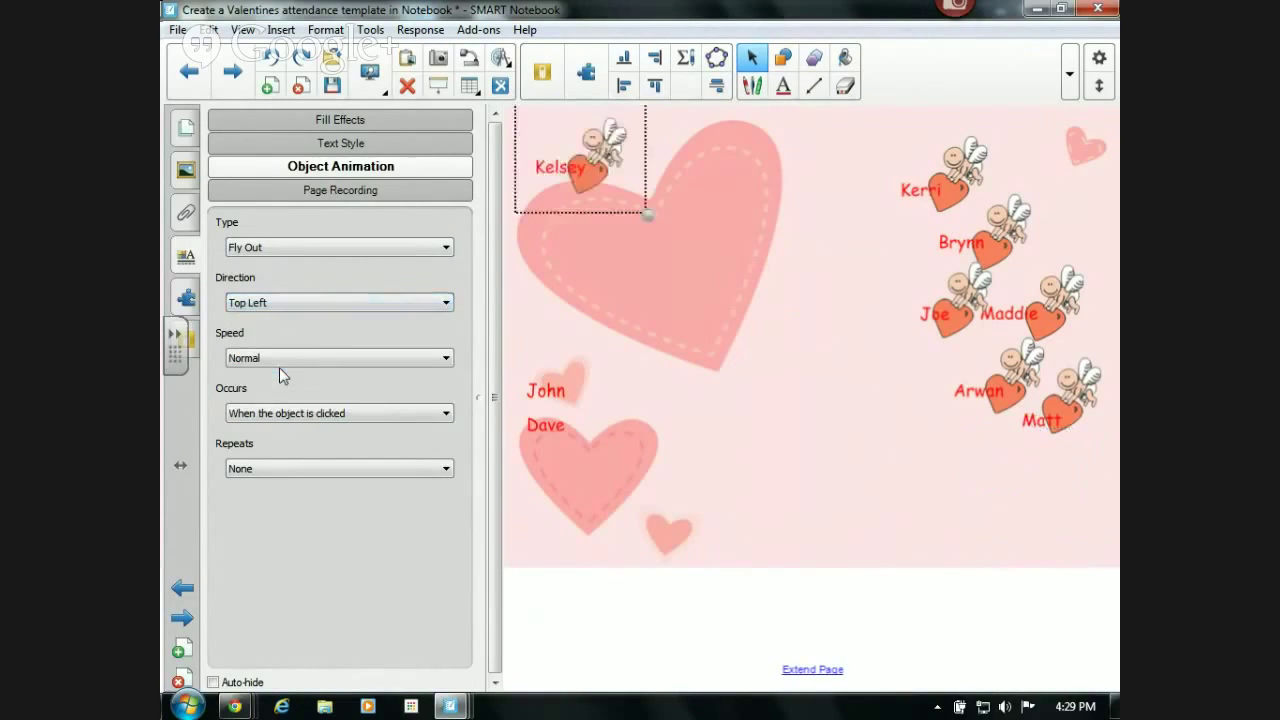
- Give the Matt group a Fly Out animation heading Top Right
left_click(1062, 406)
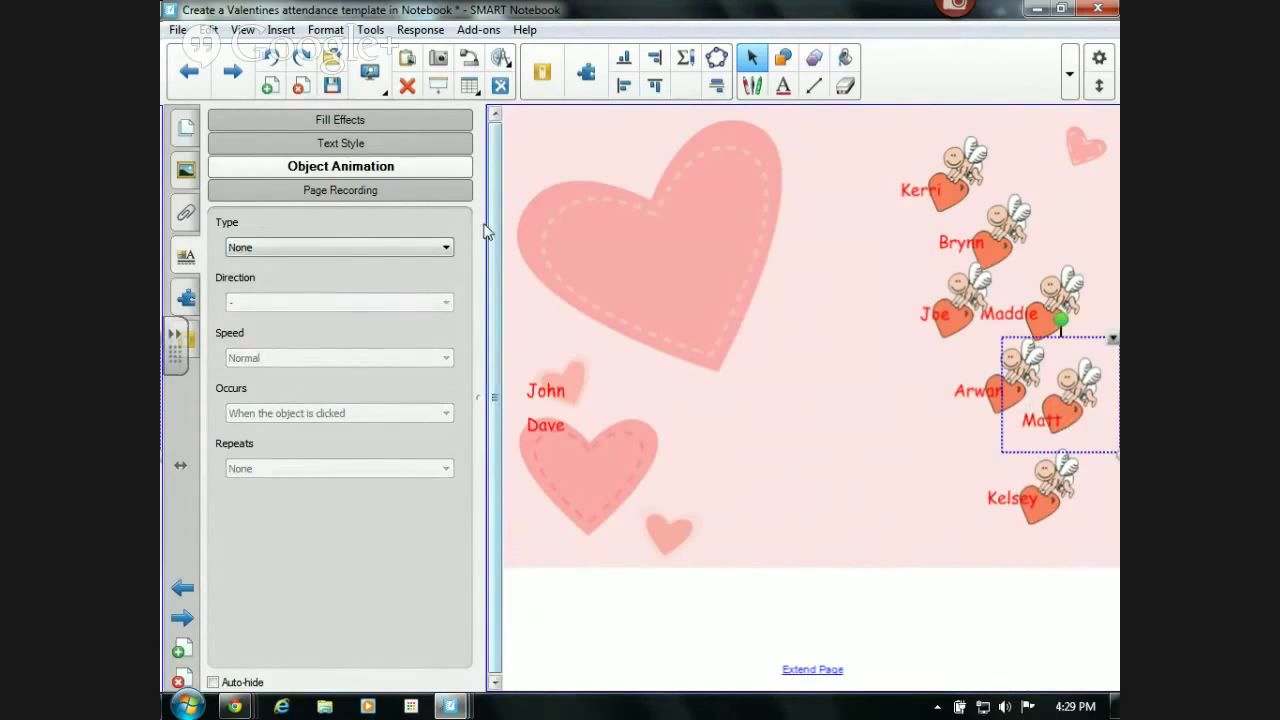
left_click(318, 249)
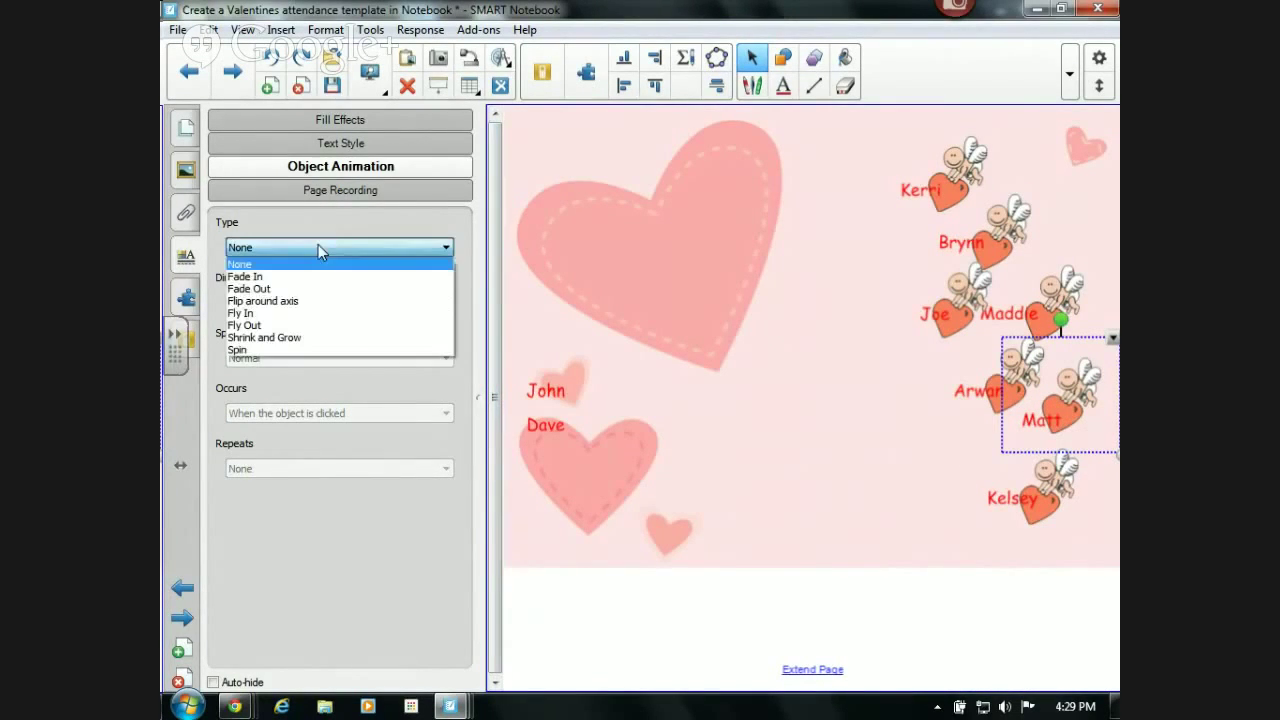
left_click(308, 325)
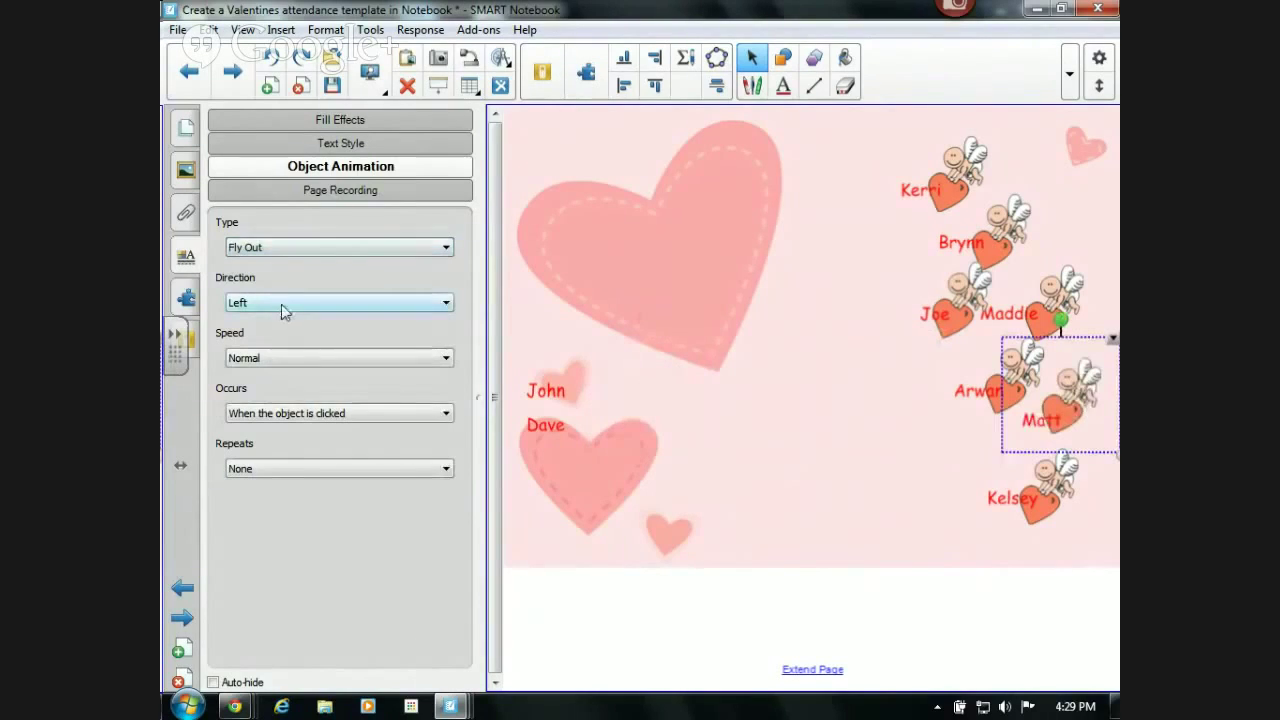
left_click(282, 306)
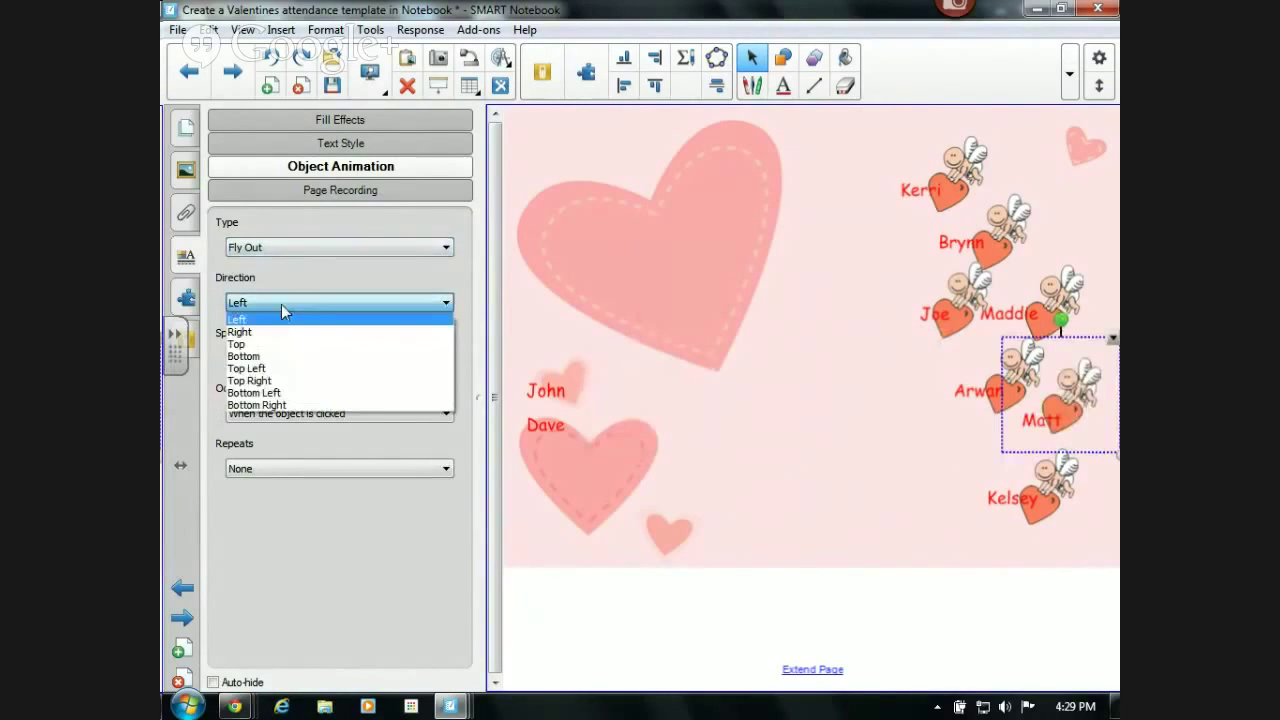
left_click(282, 380)
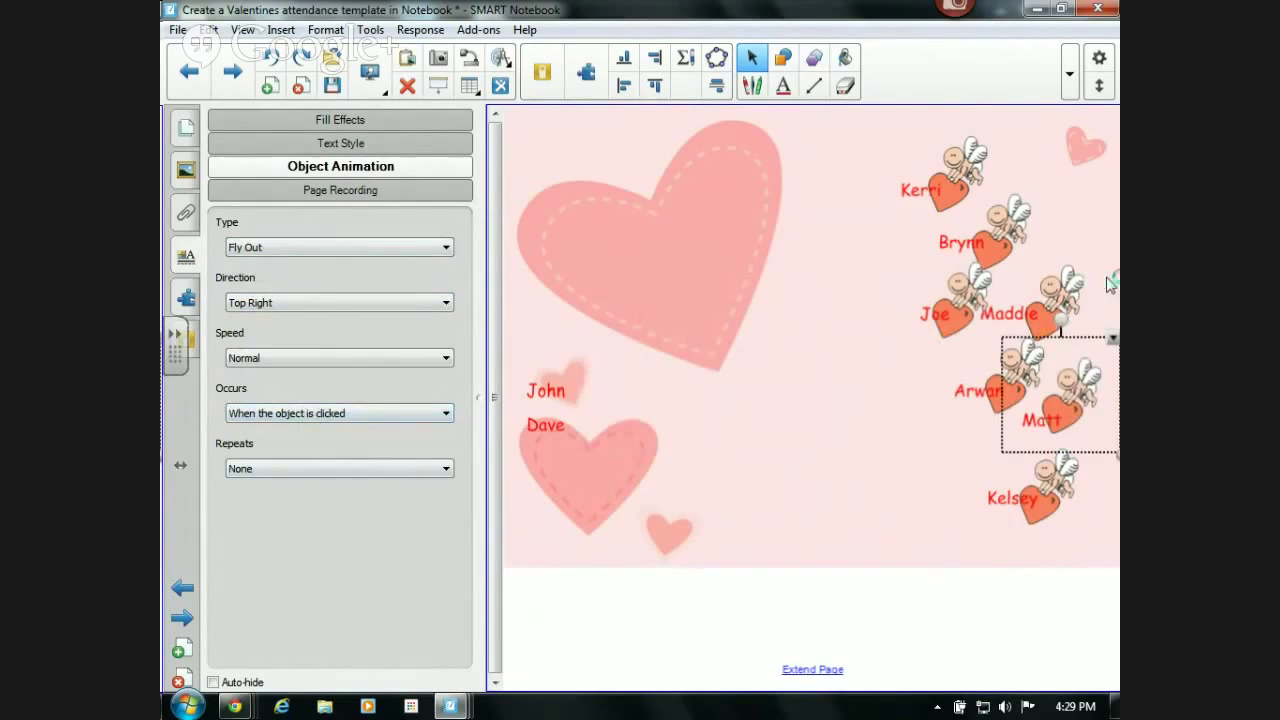
- Set the Arwan group's animation type to Fly Out
left_click(977, 399)
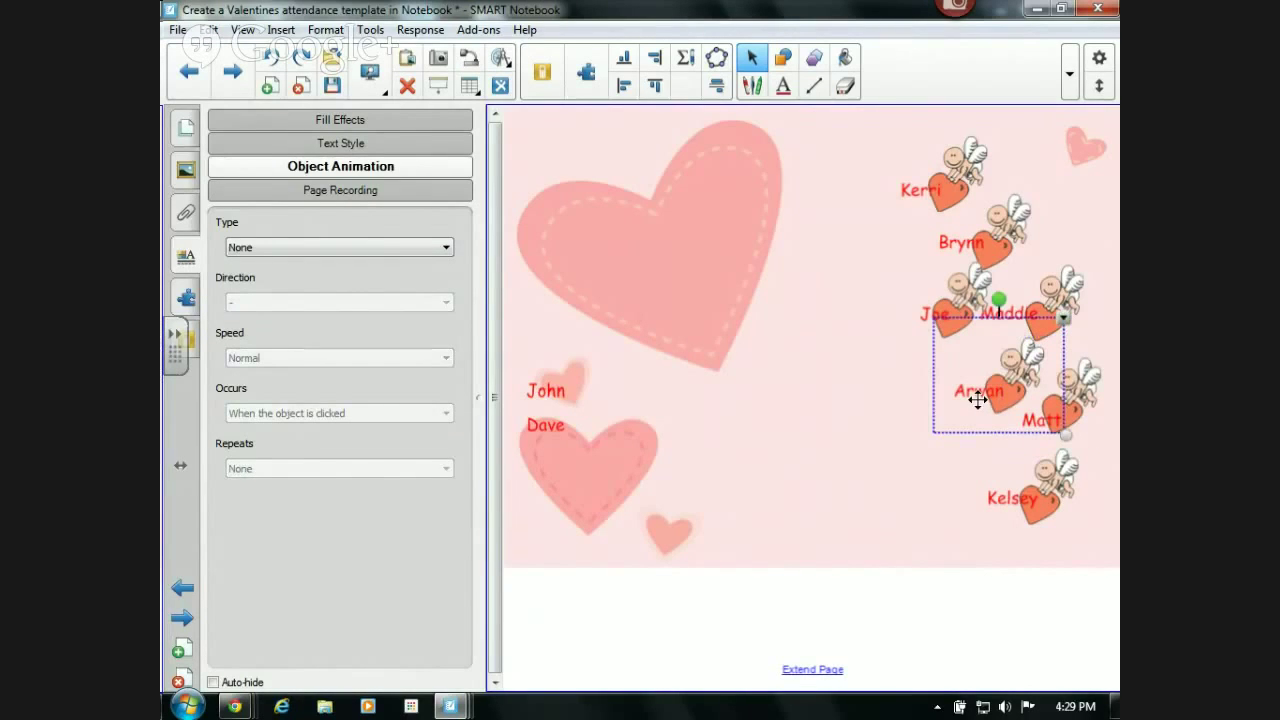
left_click(366, 248)
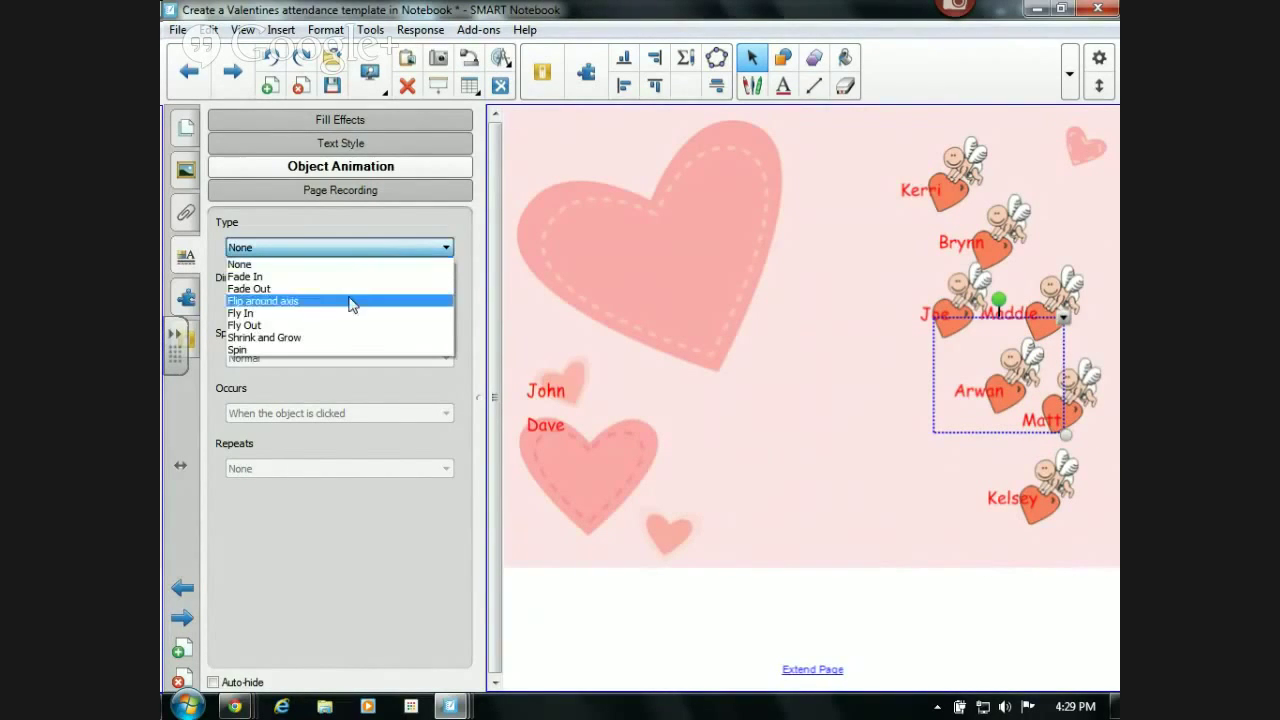
left_click(352, 330)
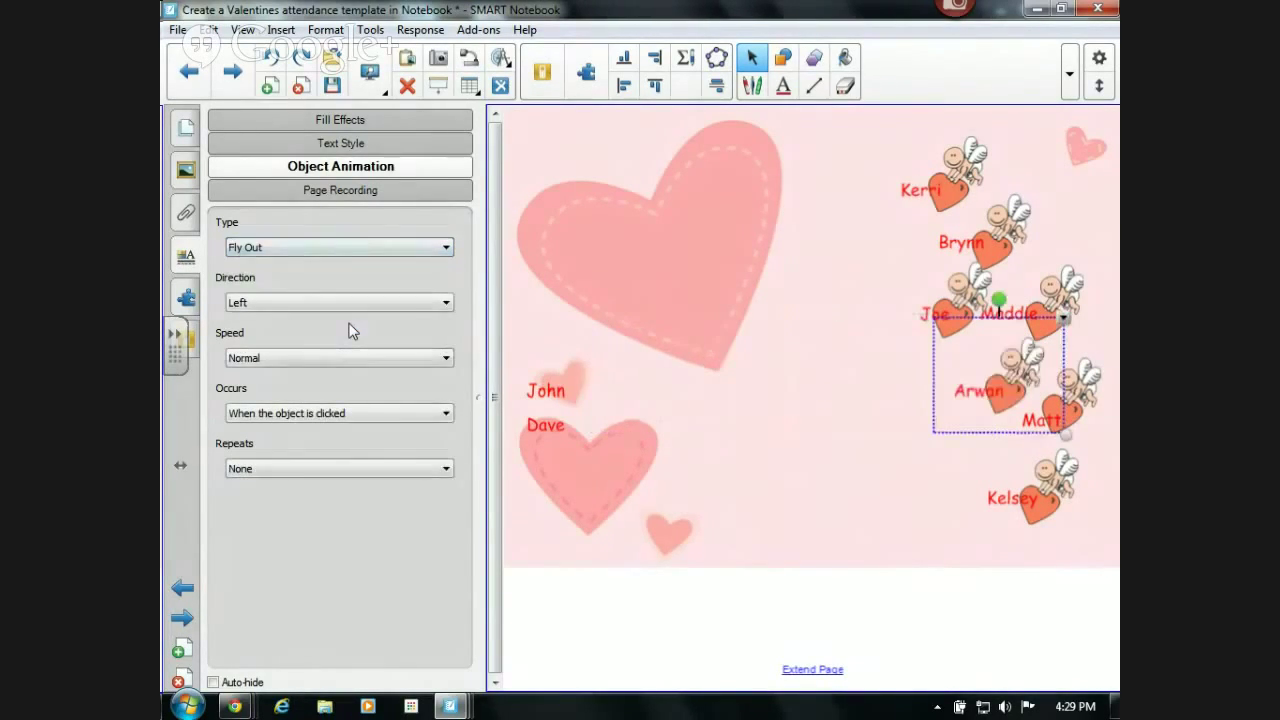
- Give the right middle-row cupid heart a Fly Out animation heading Top Right
left_click(993, 296)
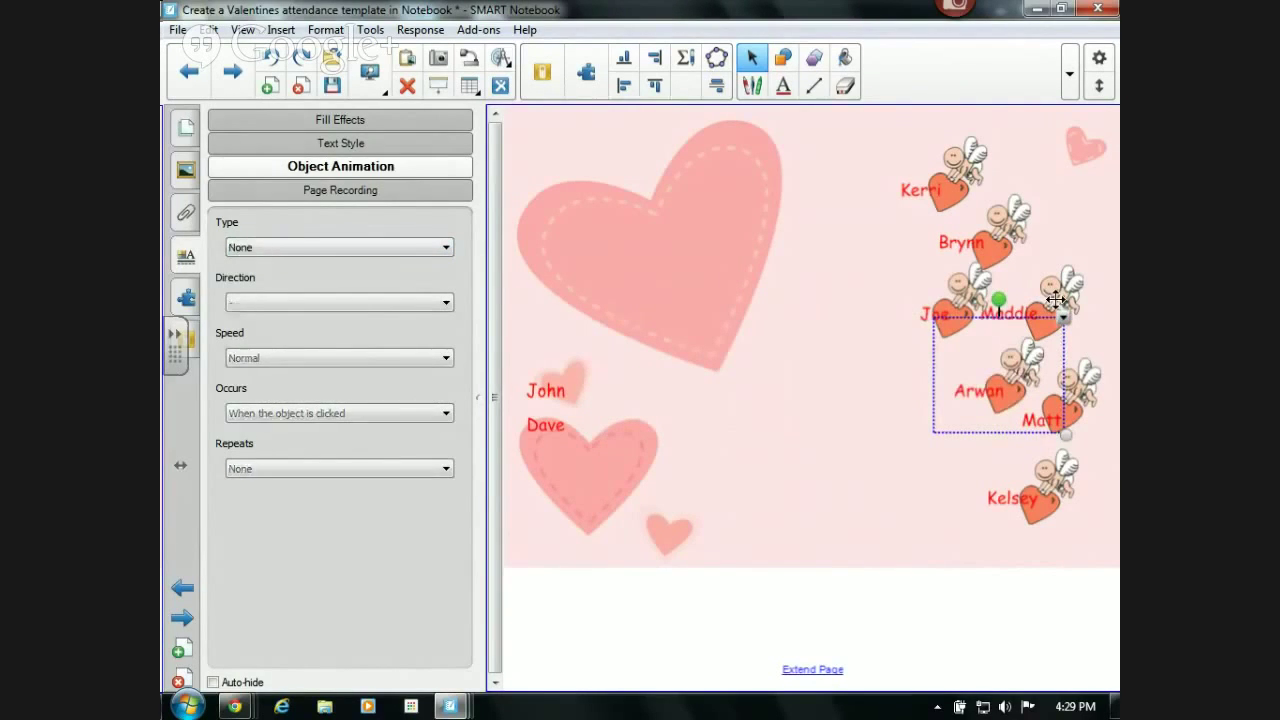
left_click(351, 248)
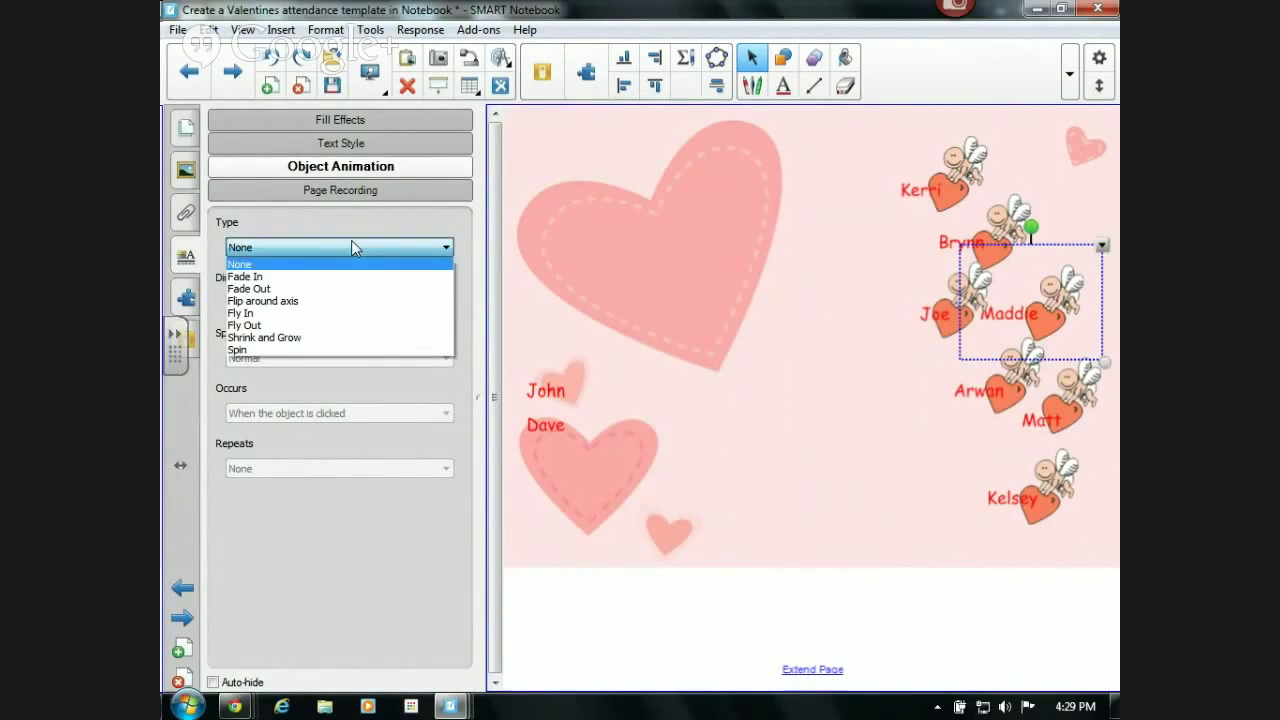
left_click(322, 330)
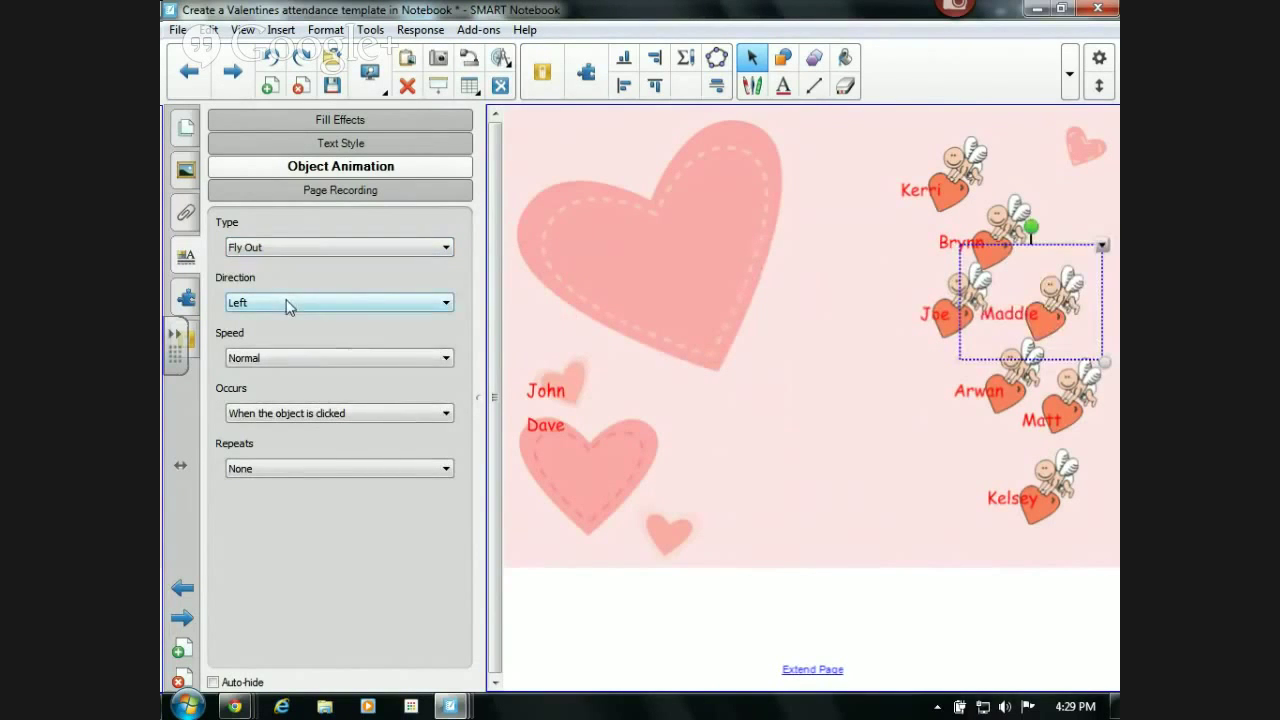
left_click(287, 302)
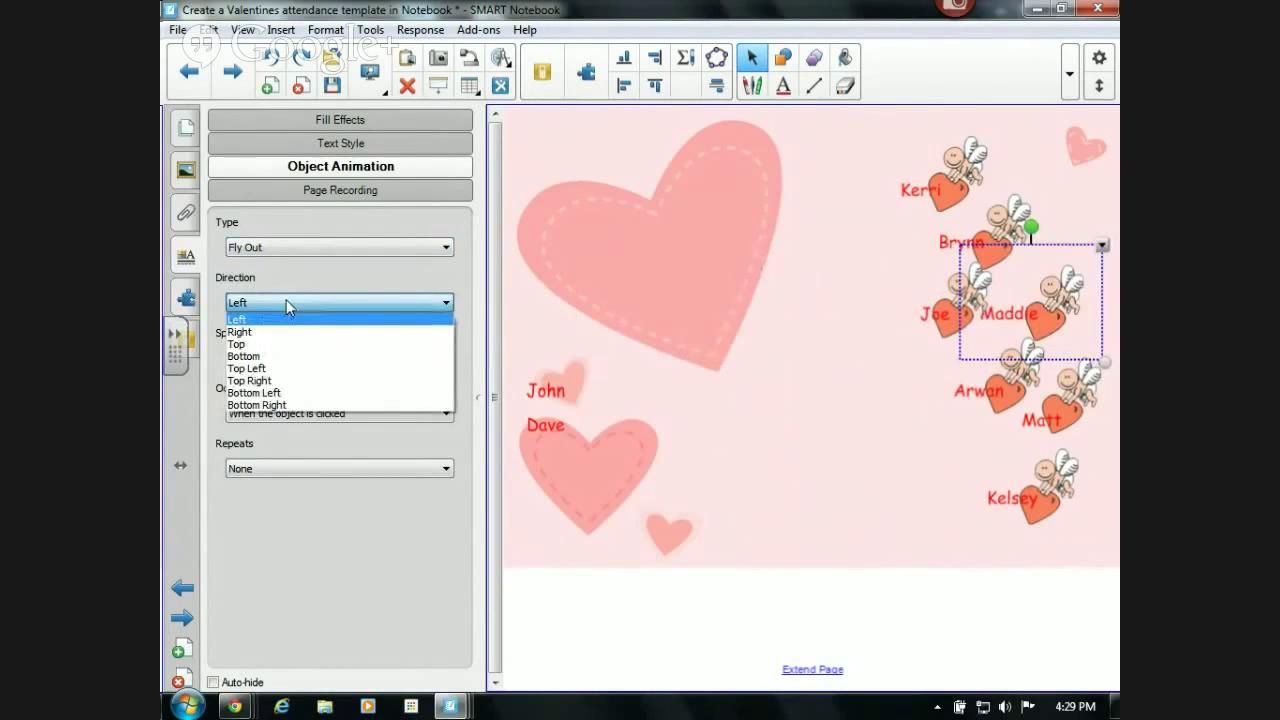
left_click(313, 383)
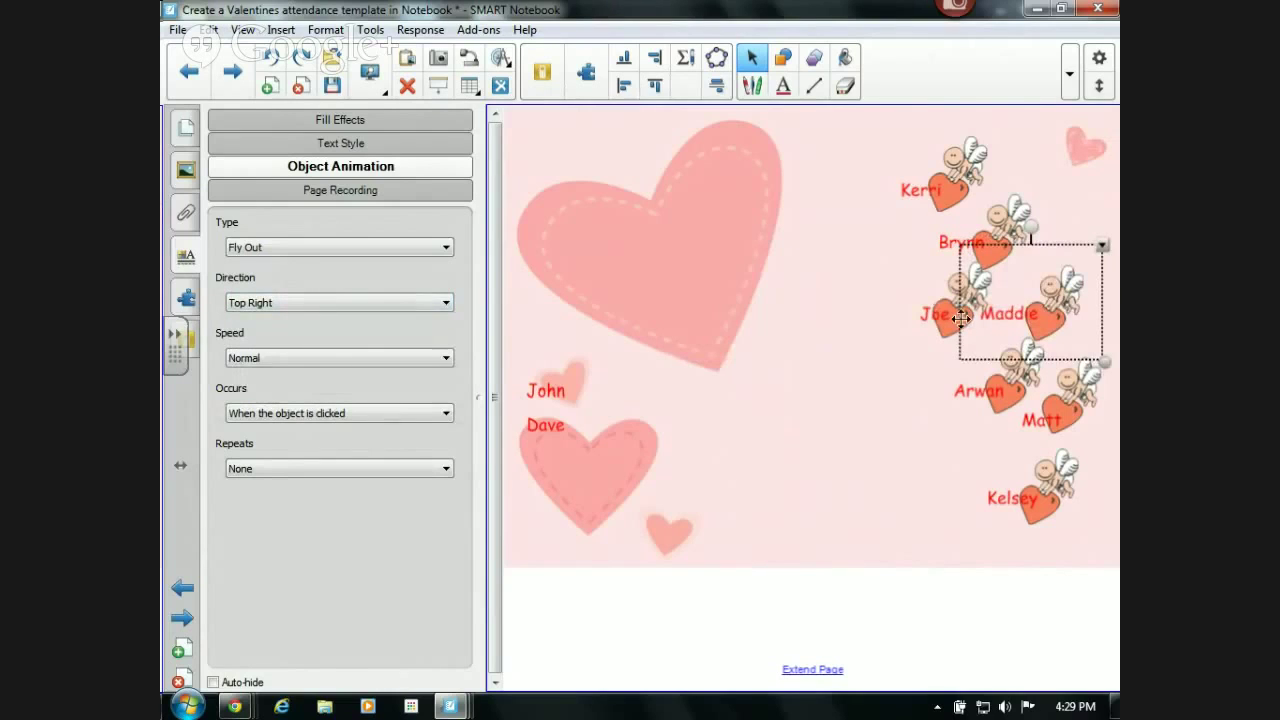
left_click(929, 314)
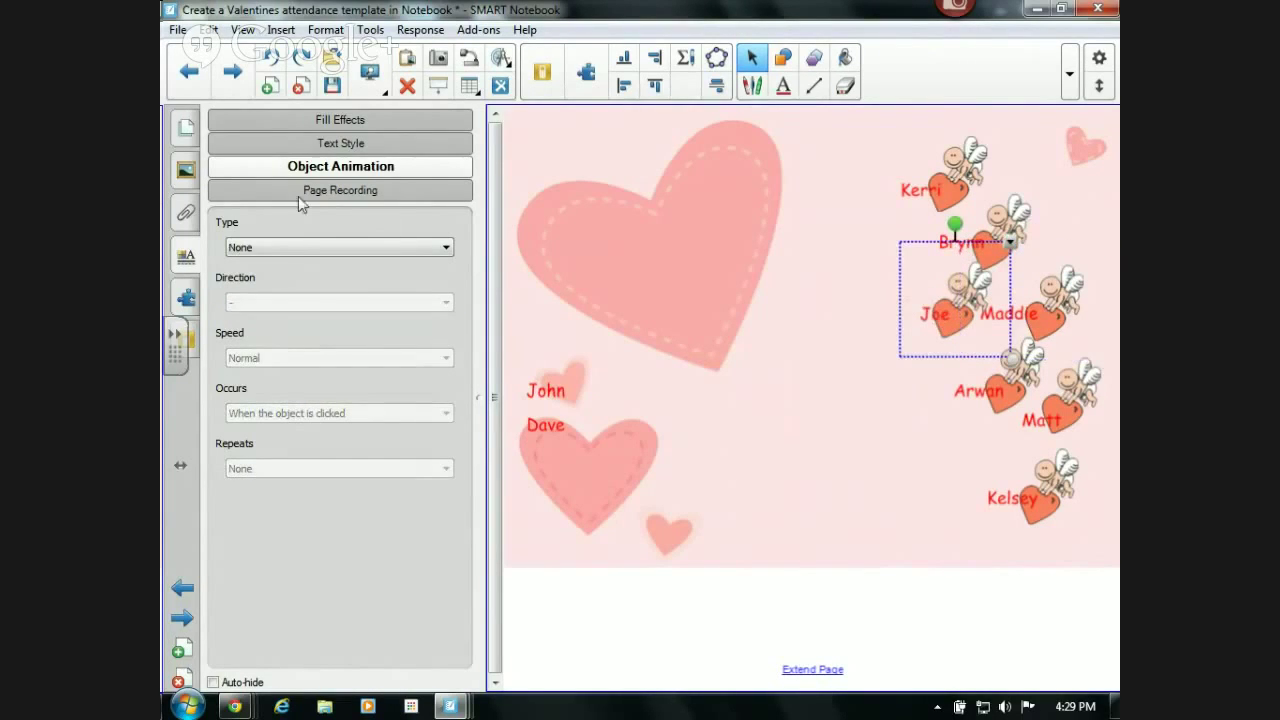
- Give the left middle-row cupid heart a Fly Out animation heading Top
left_click(297, 250)
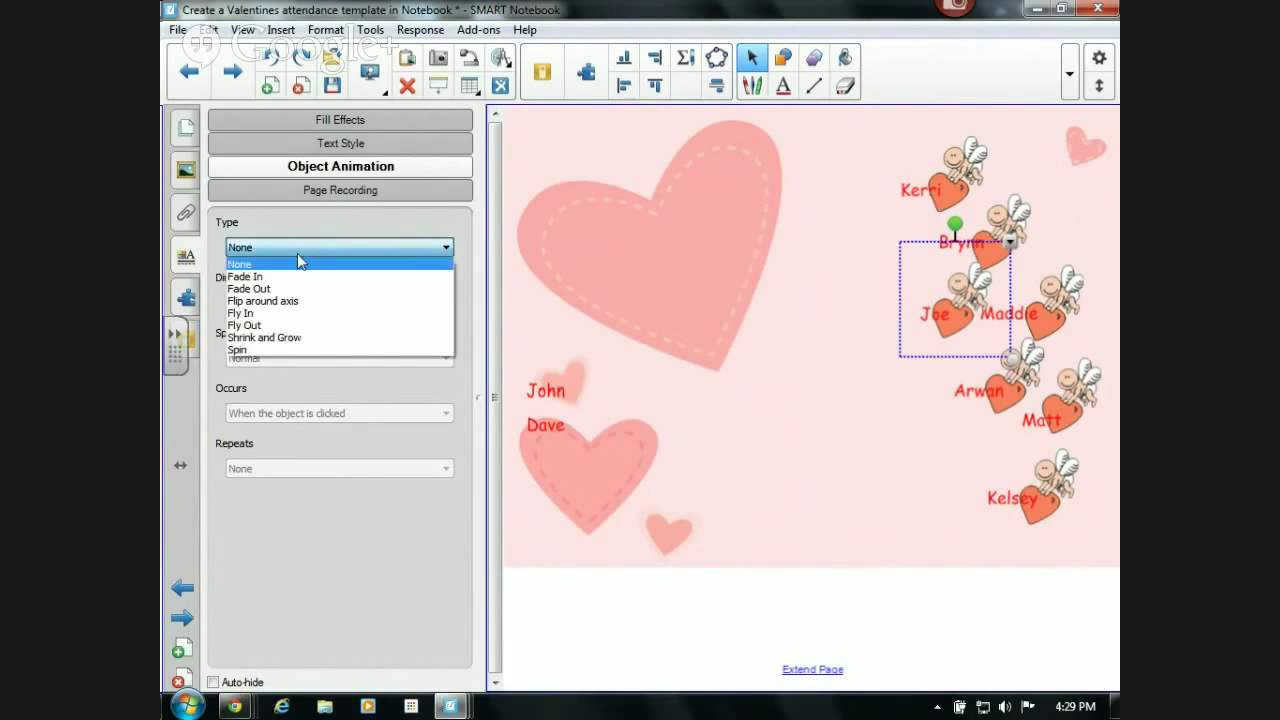
left_click(284, 325)
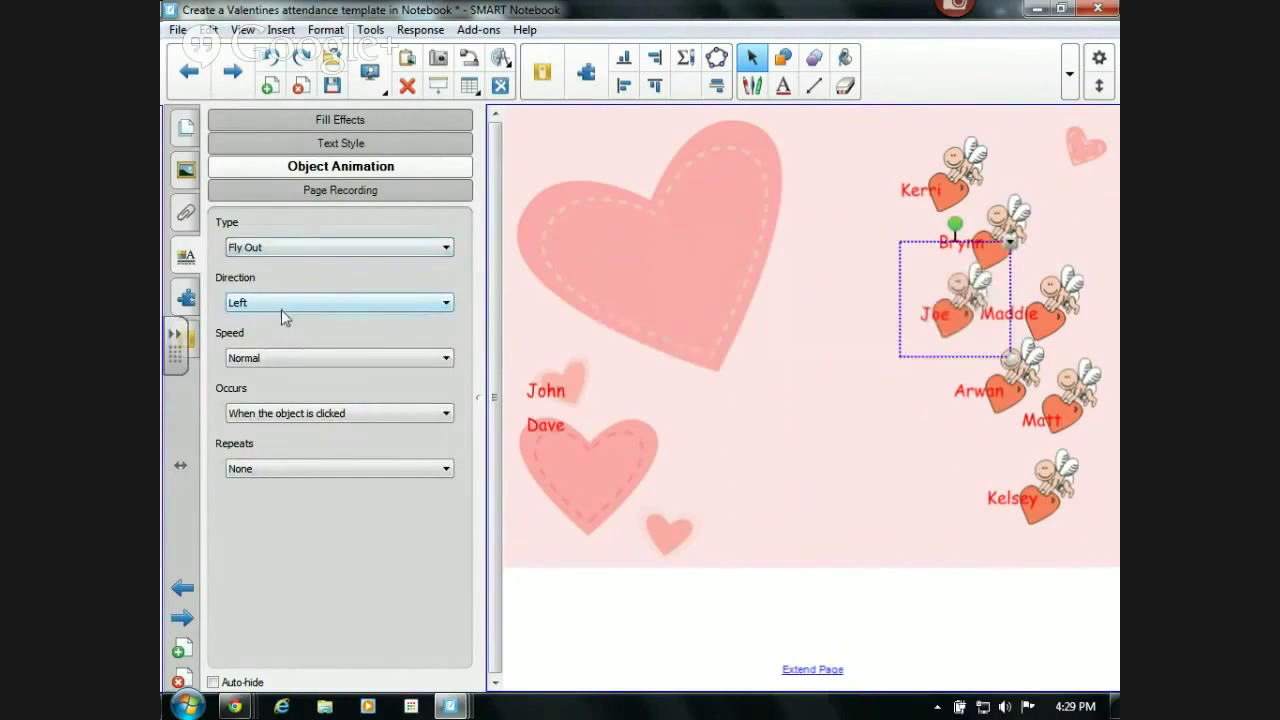
left_click(277, 301)
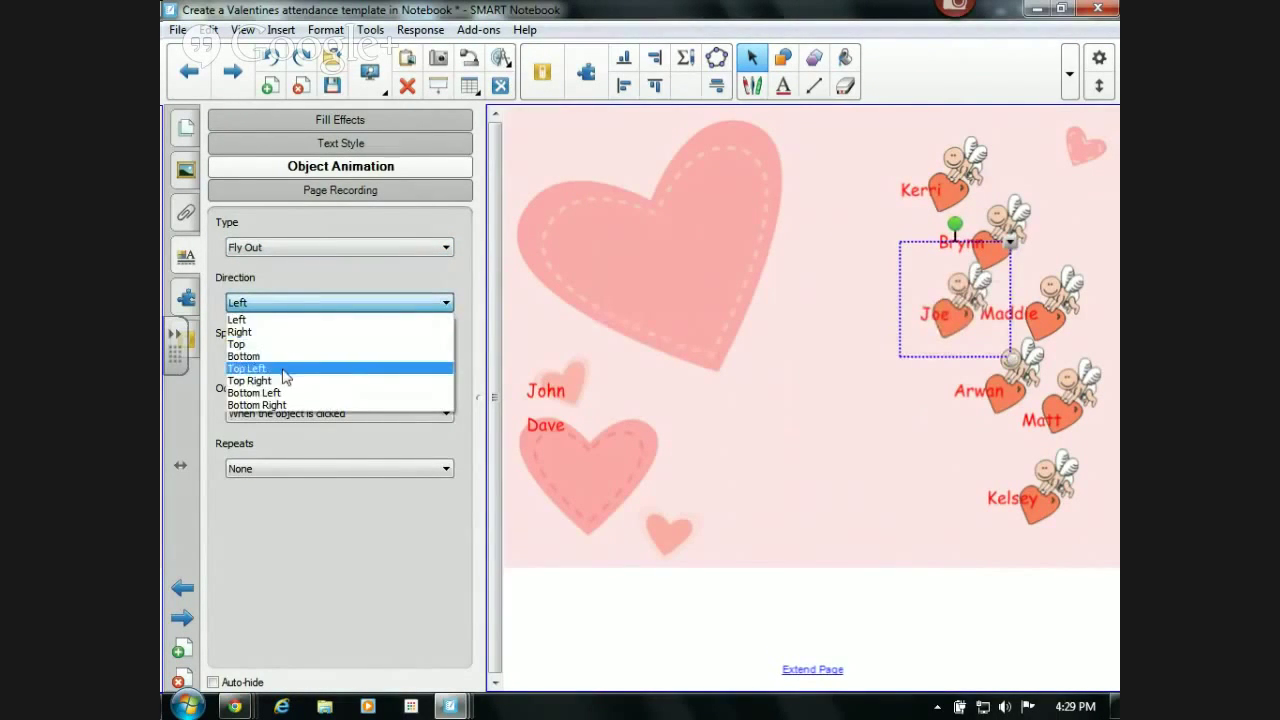
left_click(281, 344)
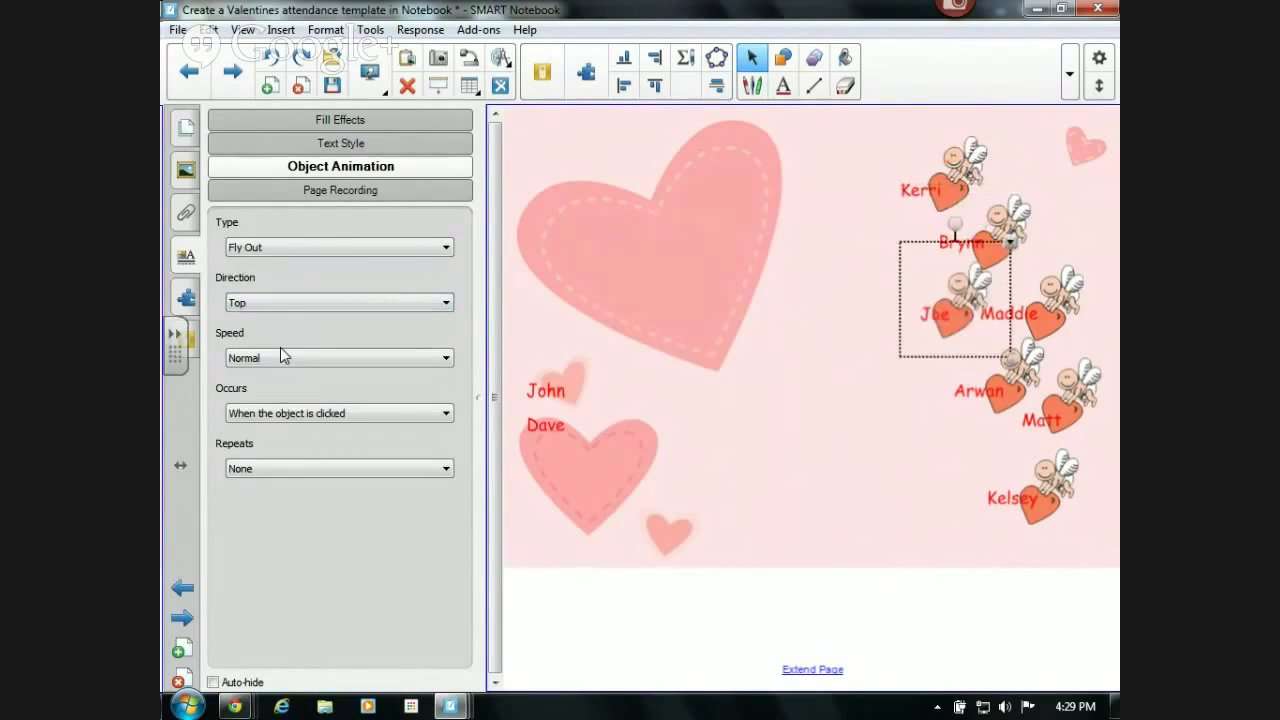
- Give the second cupid heart from the top a Fly Out animation heading Top Right
left_click(999, 221)
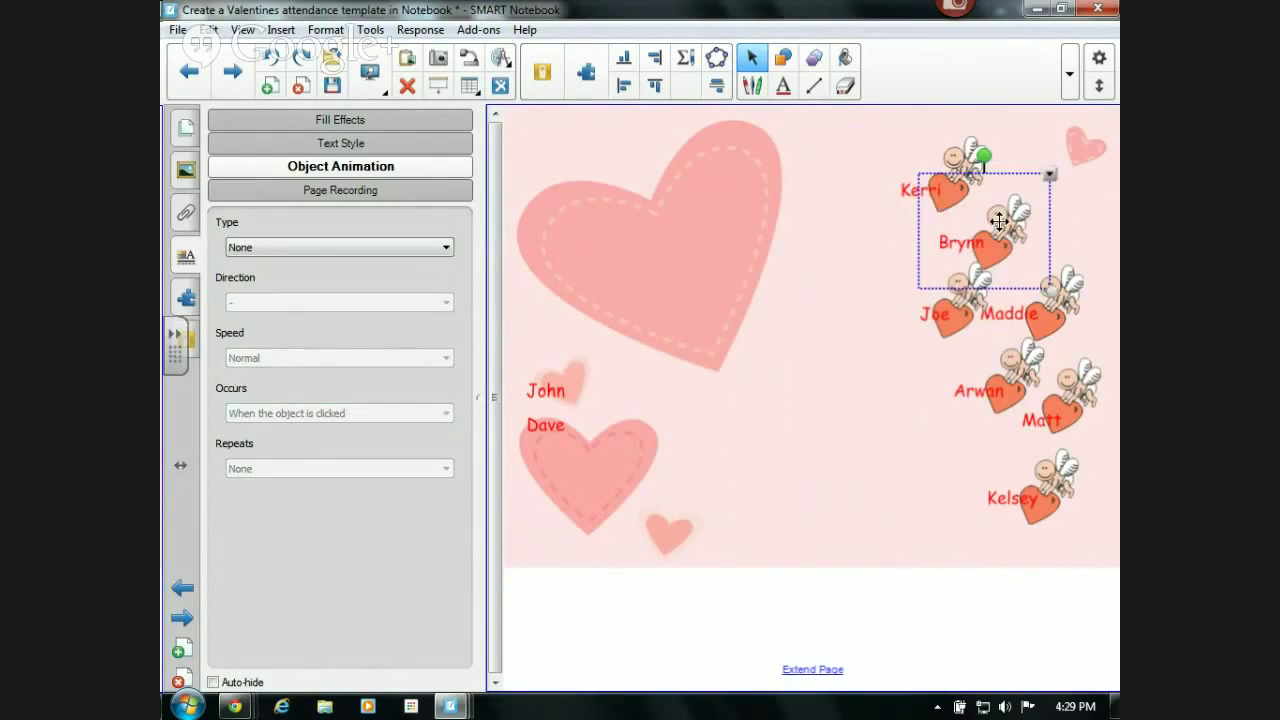
left_click(306, 250)
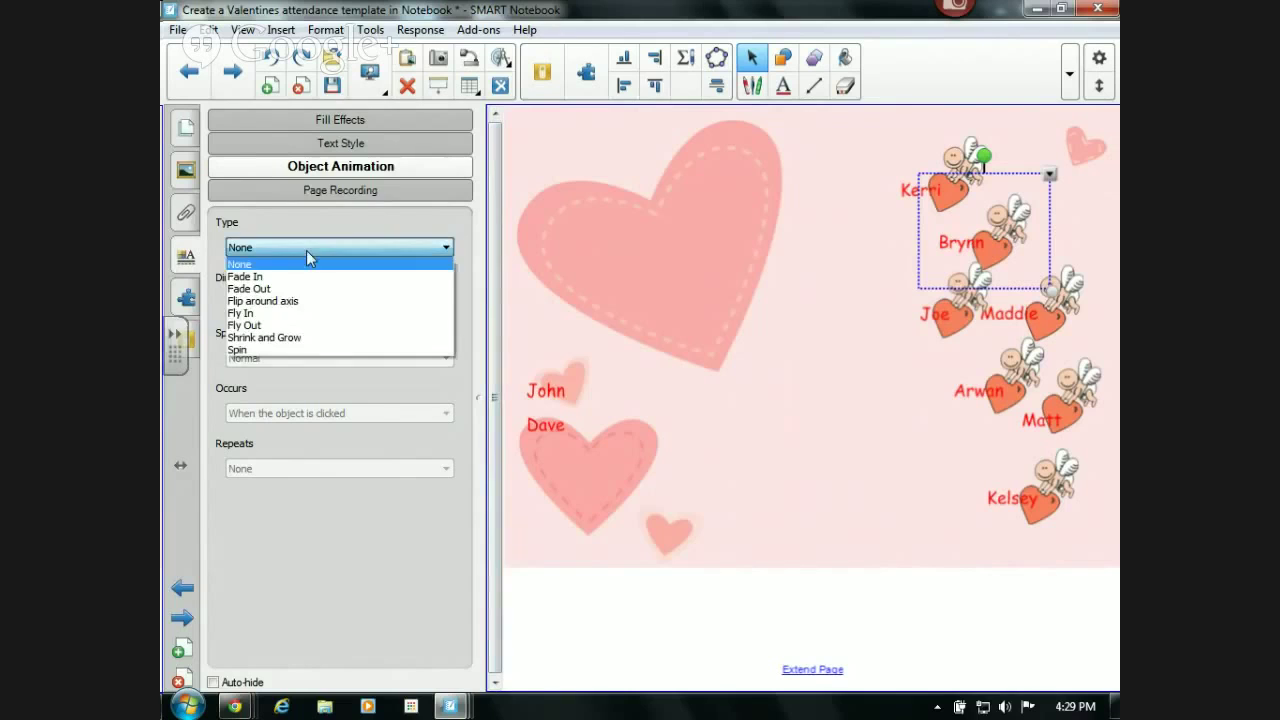
left_click(302, 328)
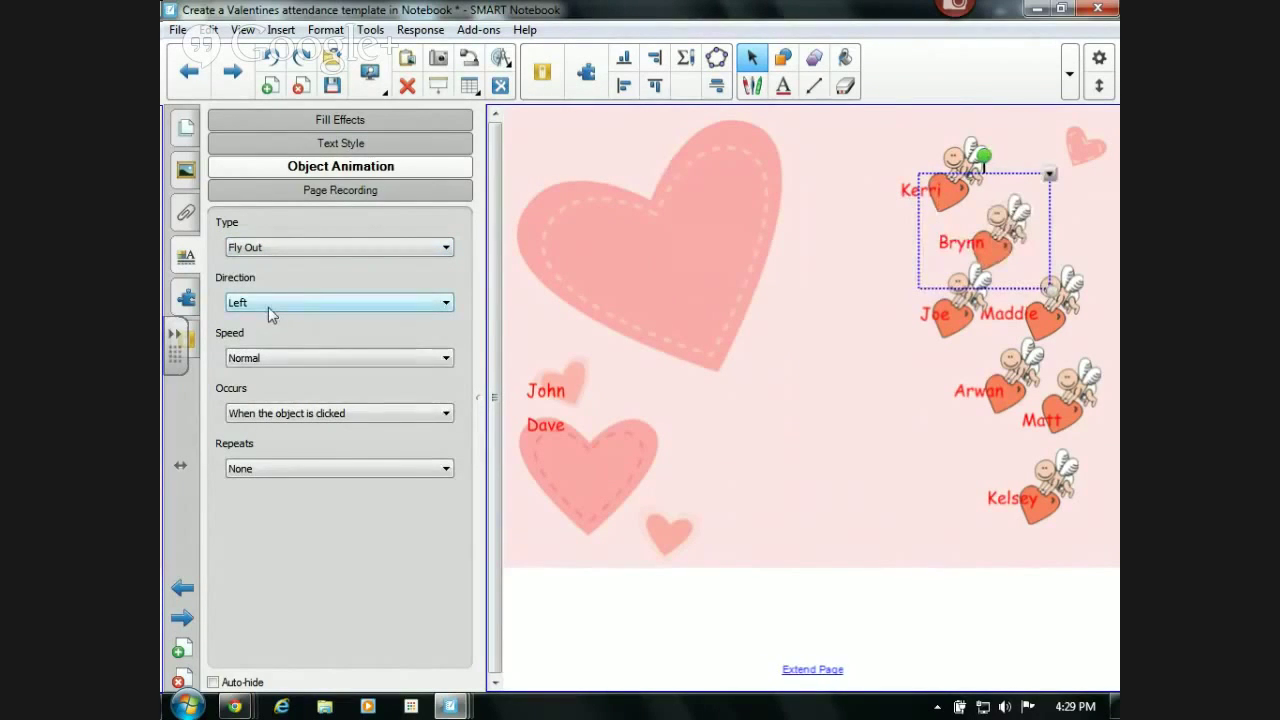
left_click(268, 307)
left_click(276, 381)
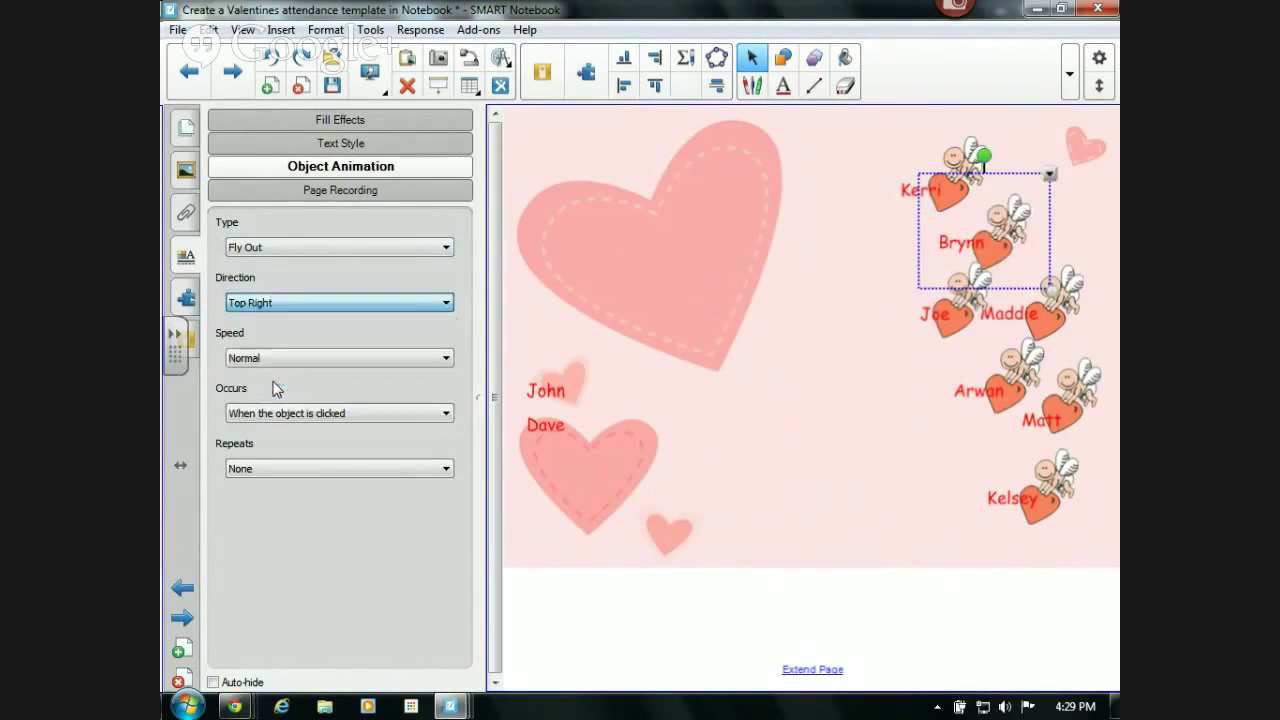
- Give the topmost cupid heart a Fly Out animation heading Bottom Left, then deselect it
left_click(954, 160)
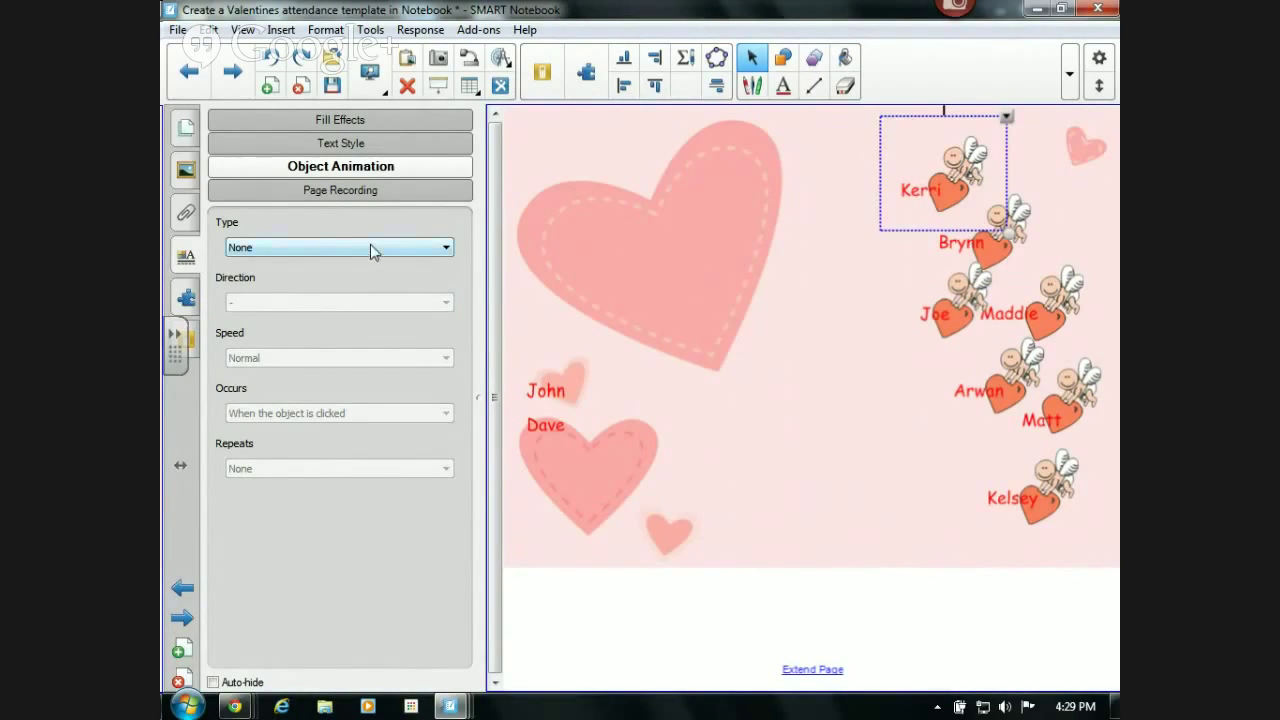
left_click(372, 250)
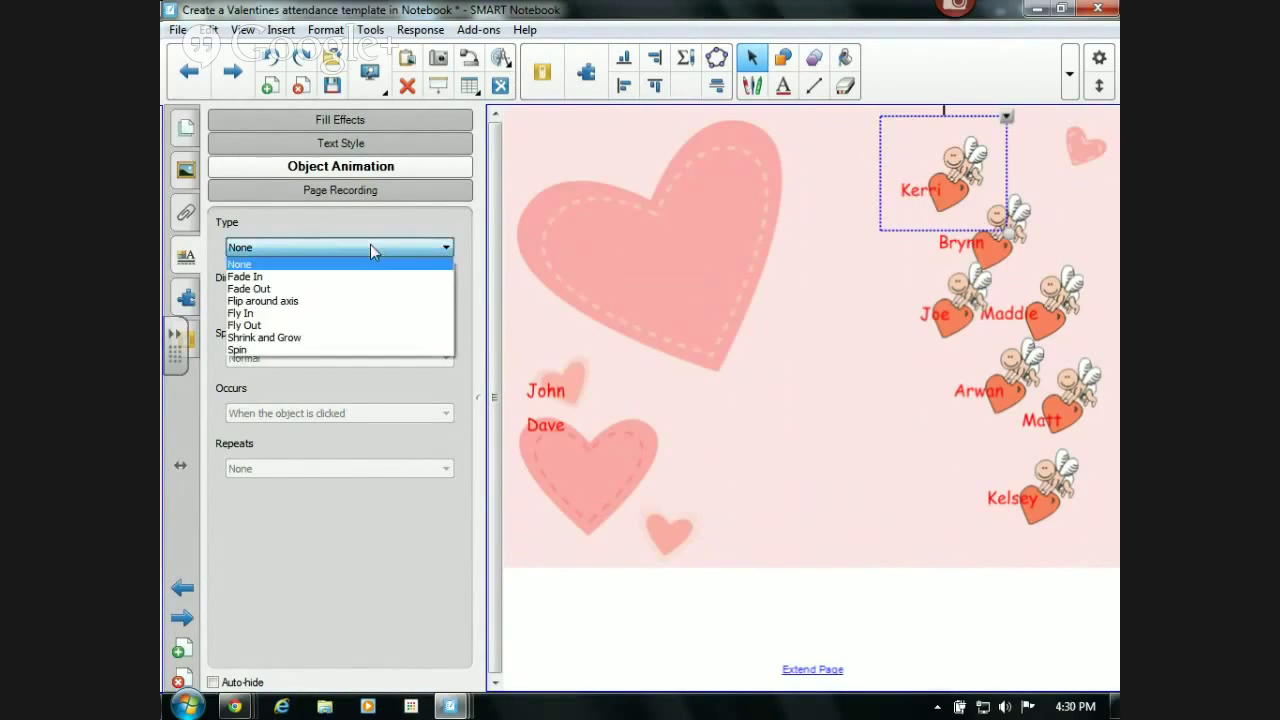
left_click(308, 326)
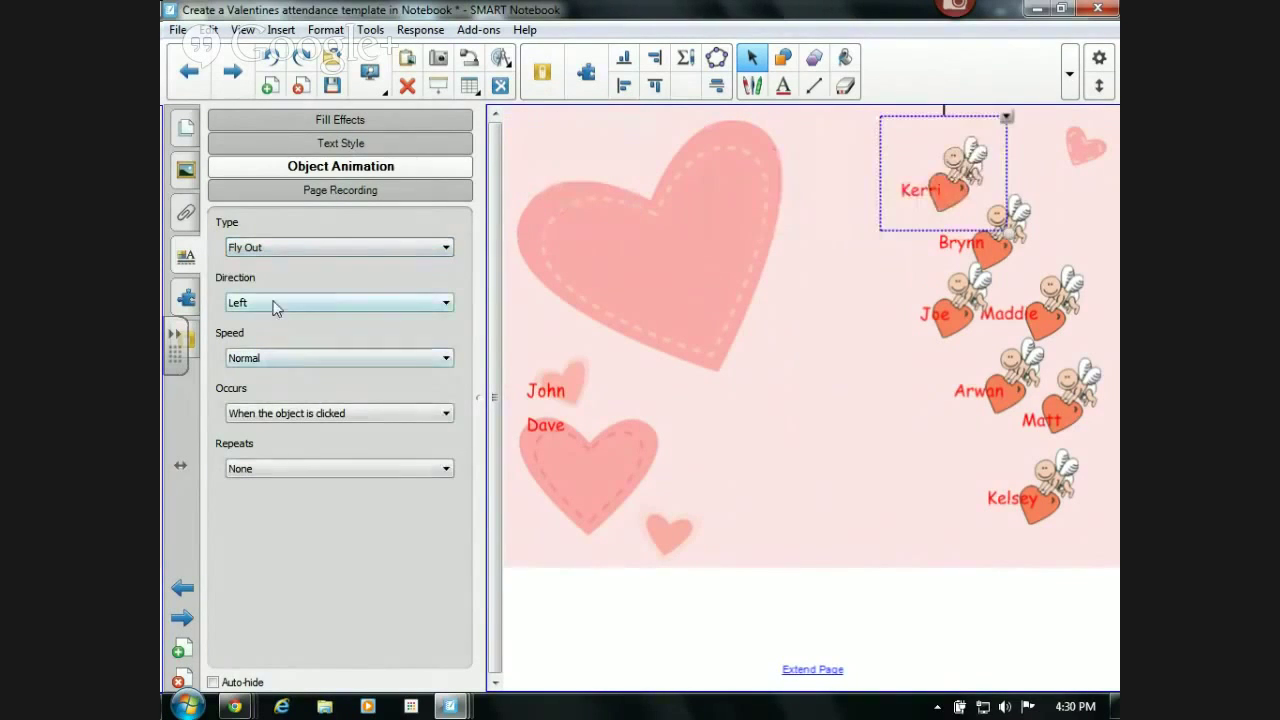
left_click(277, 303)
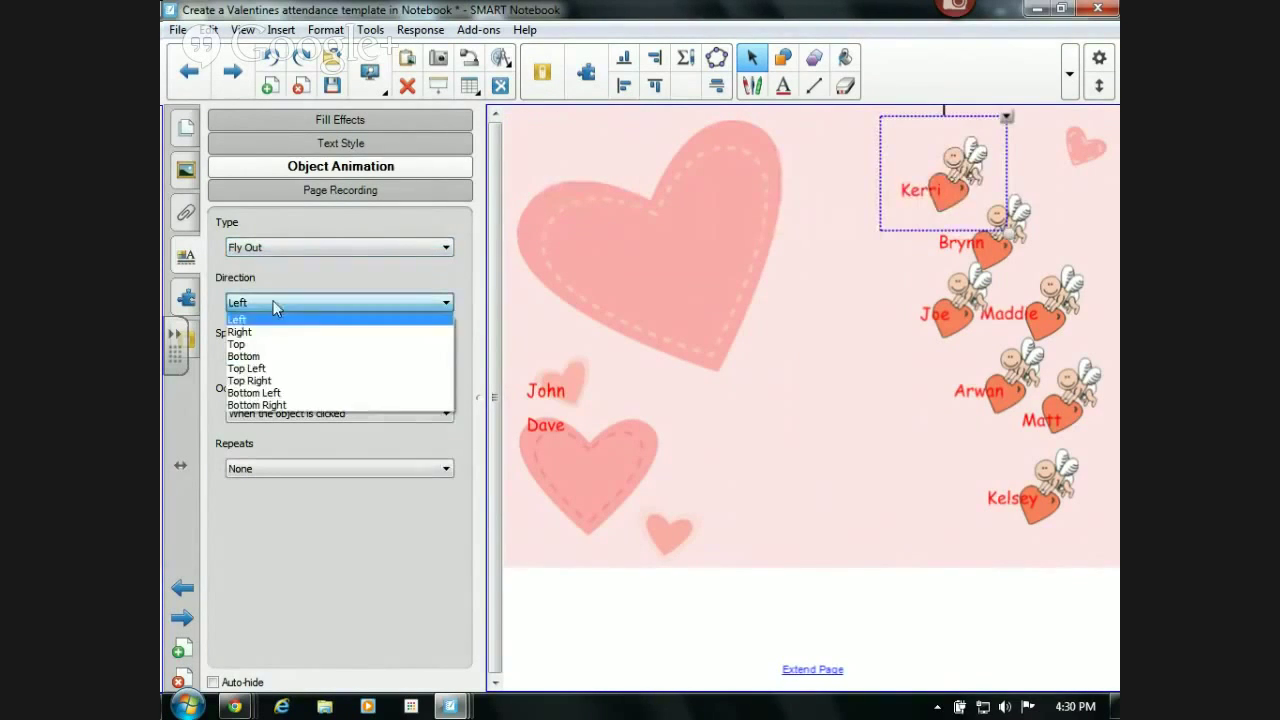
left_click(249, 394)
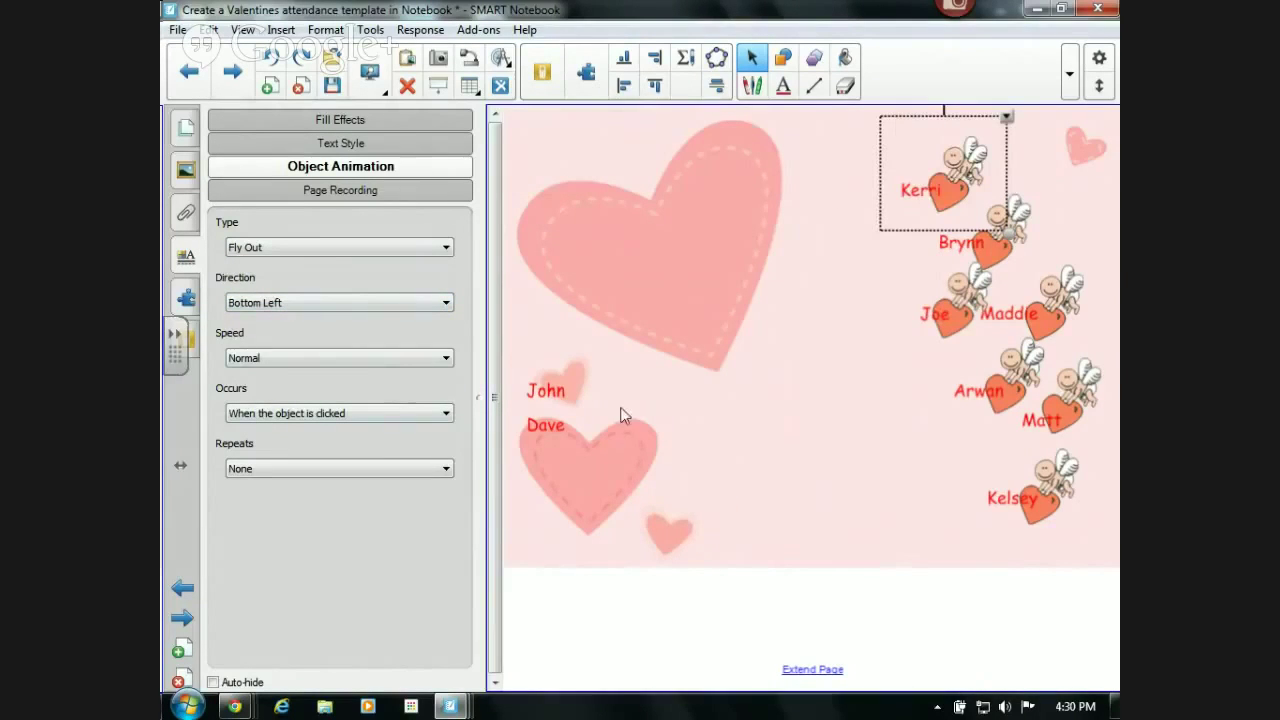
left_click(654, 437)
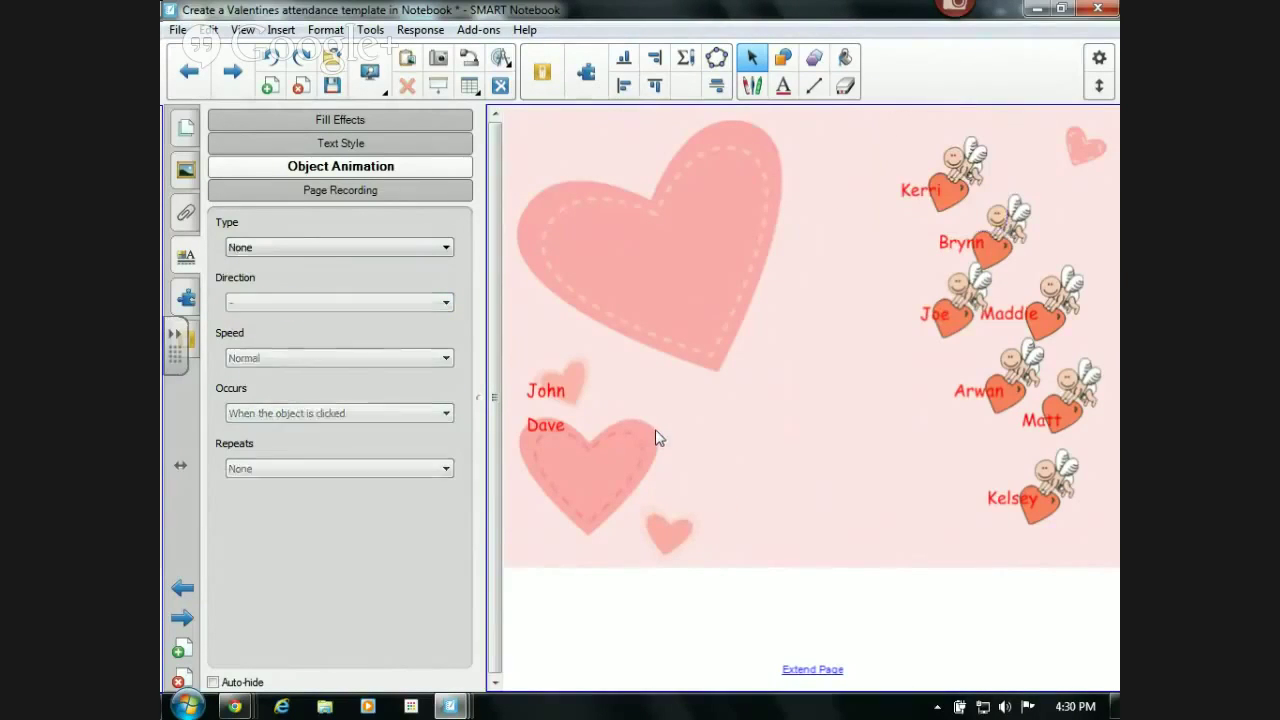
- Play all seven cupid hearts' fly-out animations, leaving only John and Dave's names
left_click(370, 76)
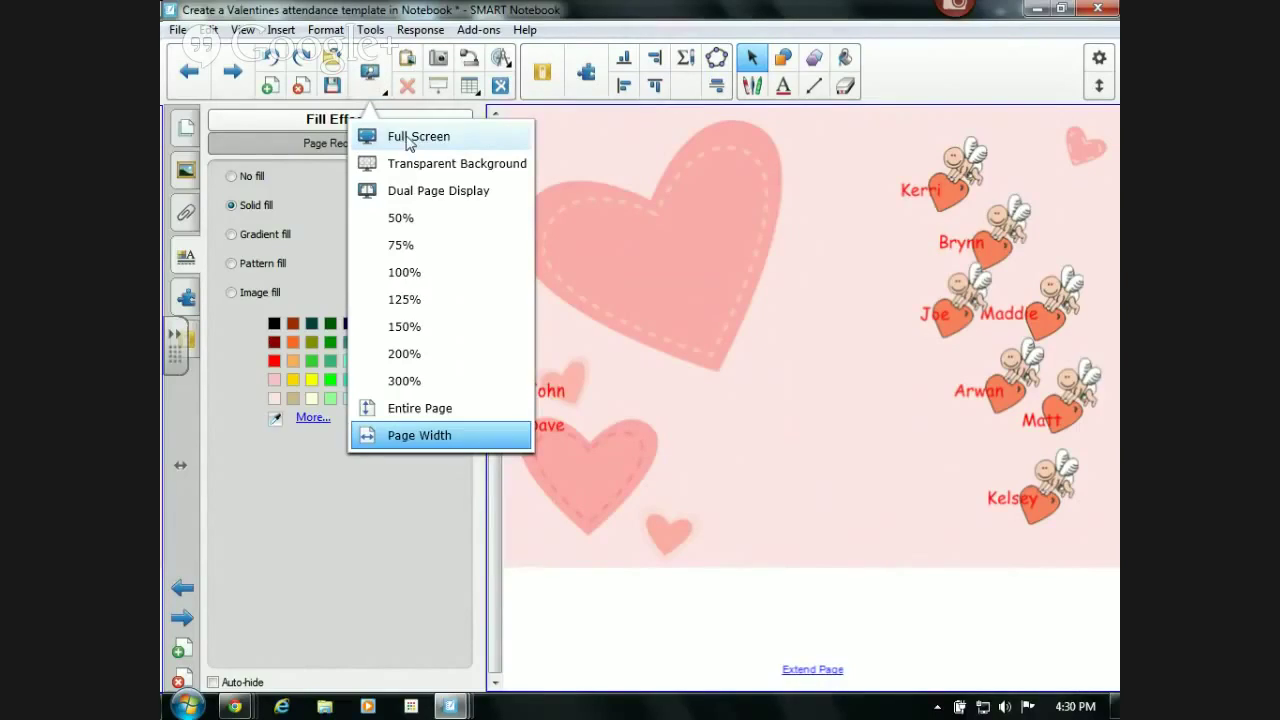
left_click(705, 280)
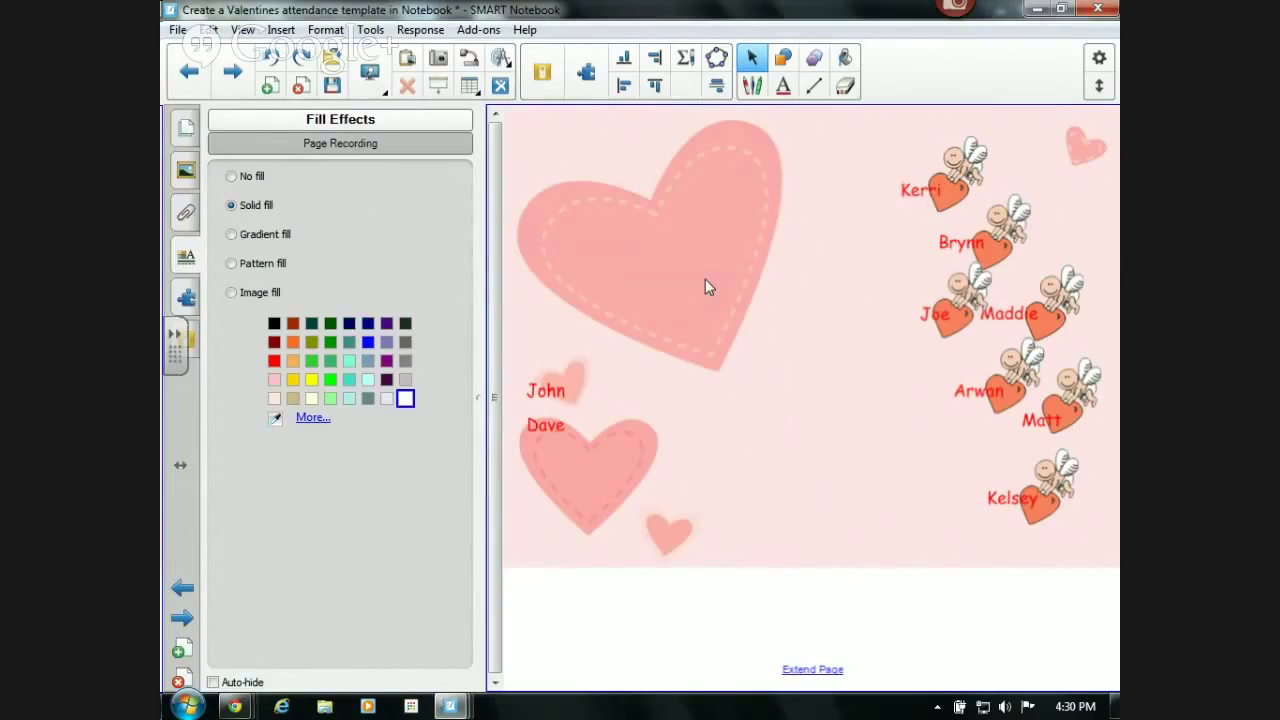
left_click(949, 193)
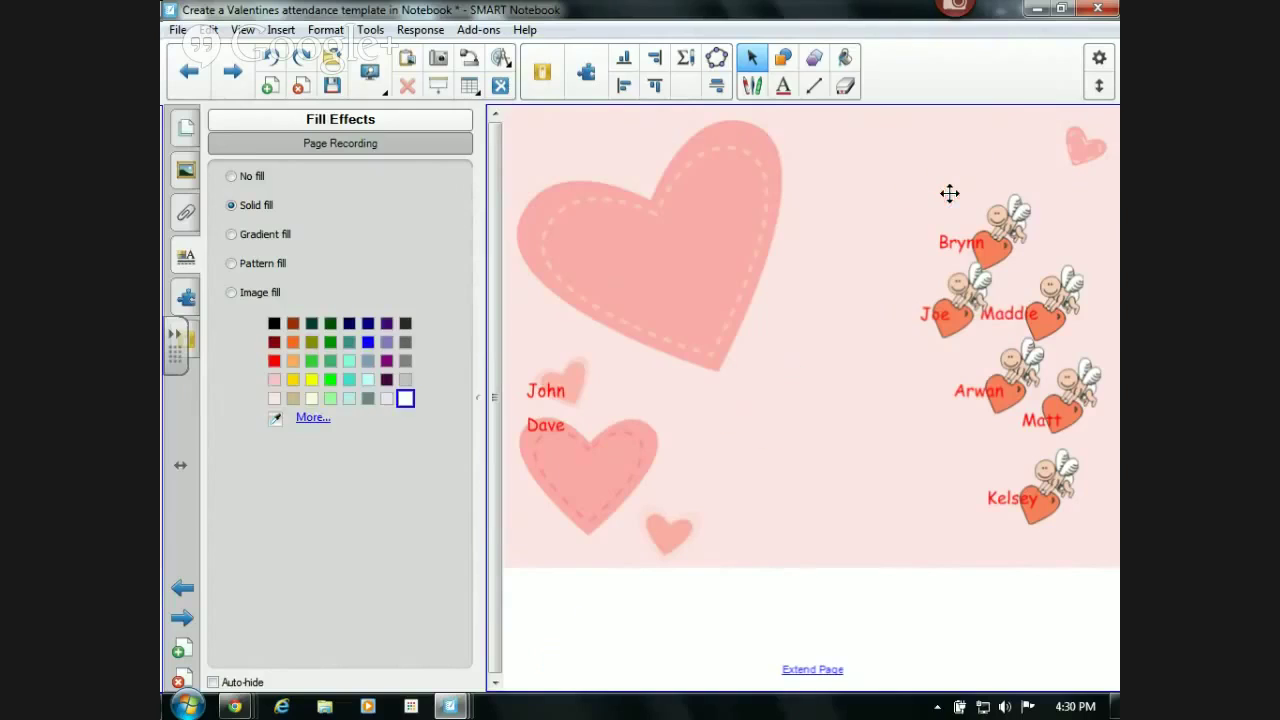
left_click(986, 238)
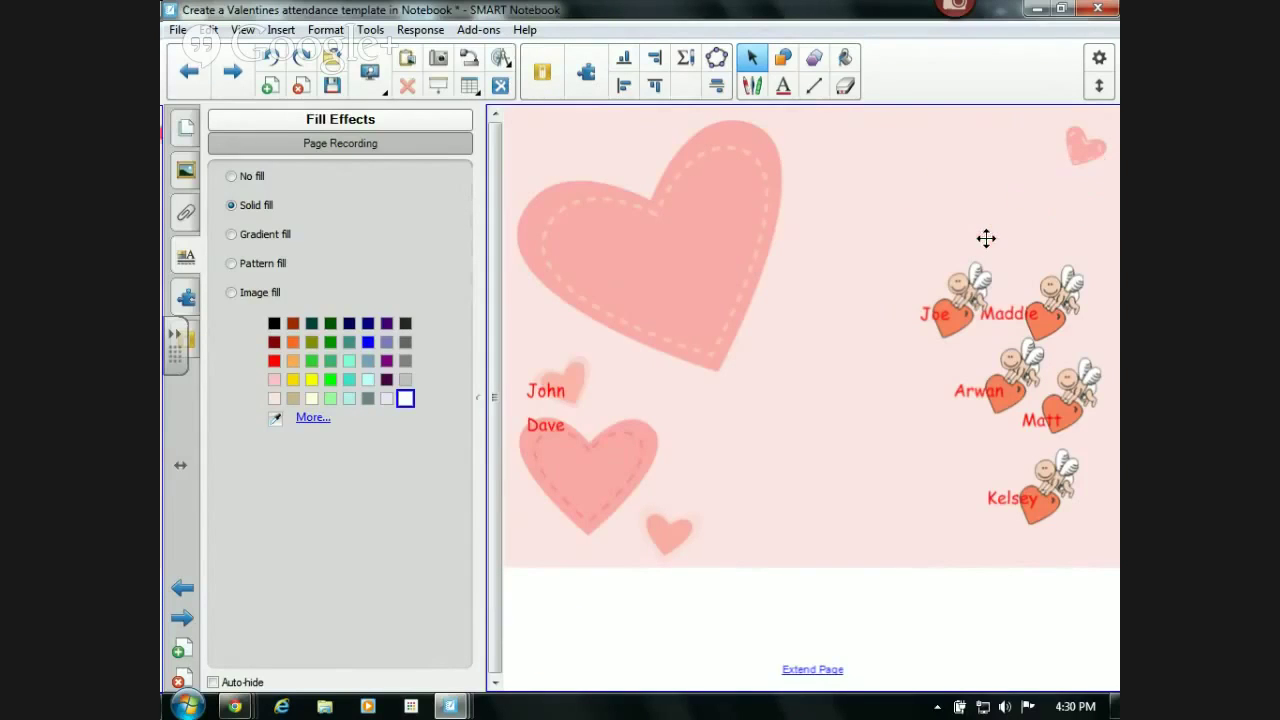
left_click(946, 318)
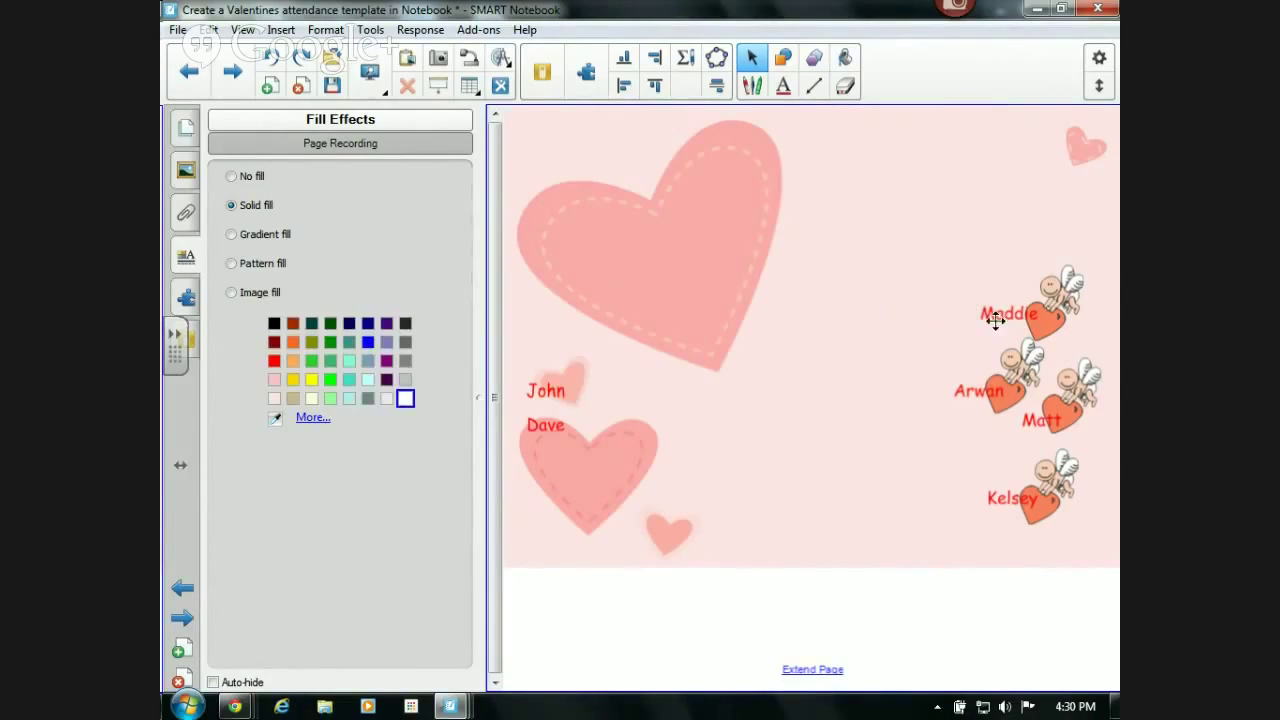
left_click(1053, 313)
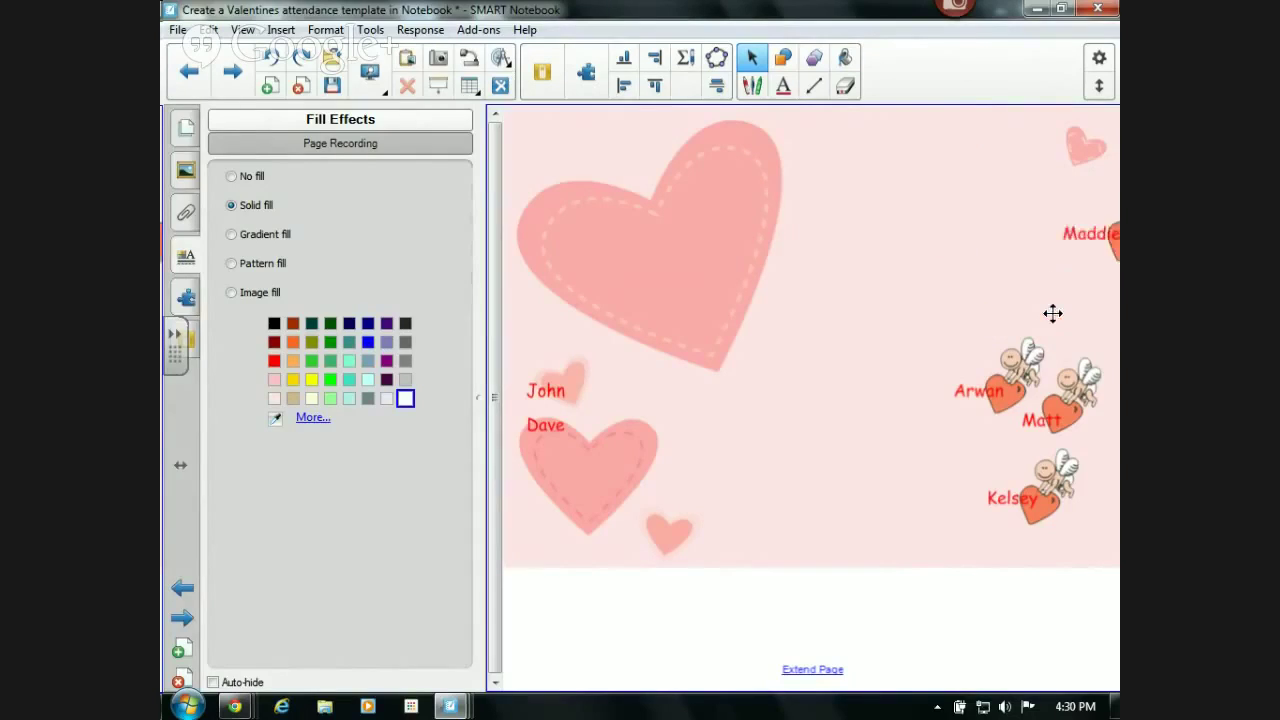
left_click(994, 404)
left_click(1050, 411)
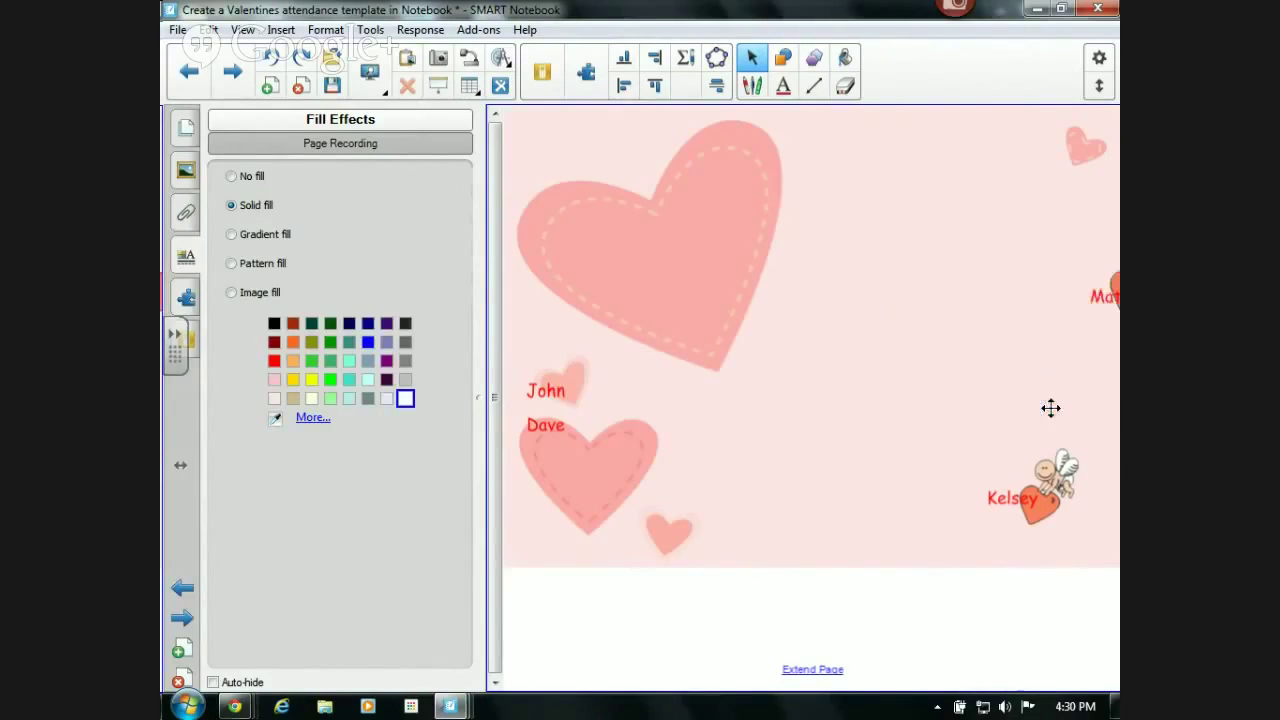
left_click(1030, 500)
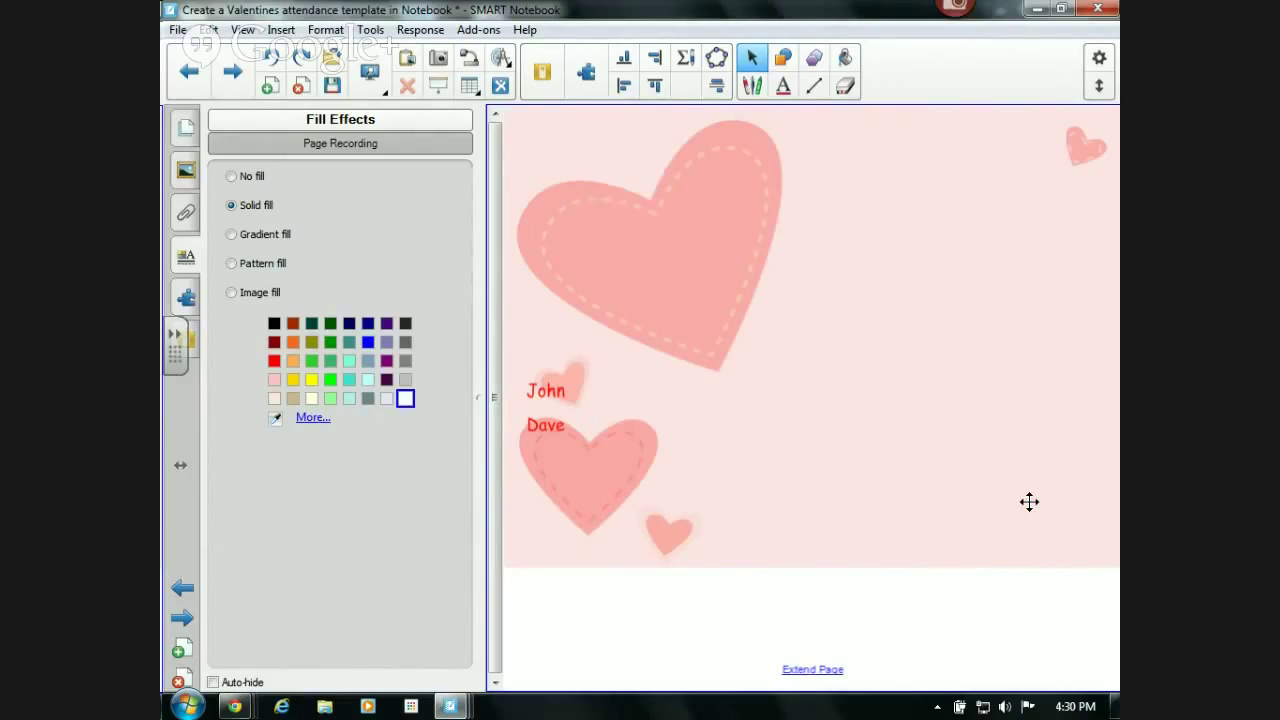